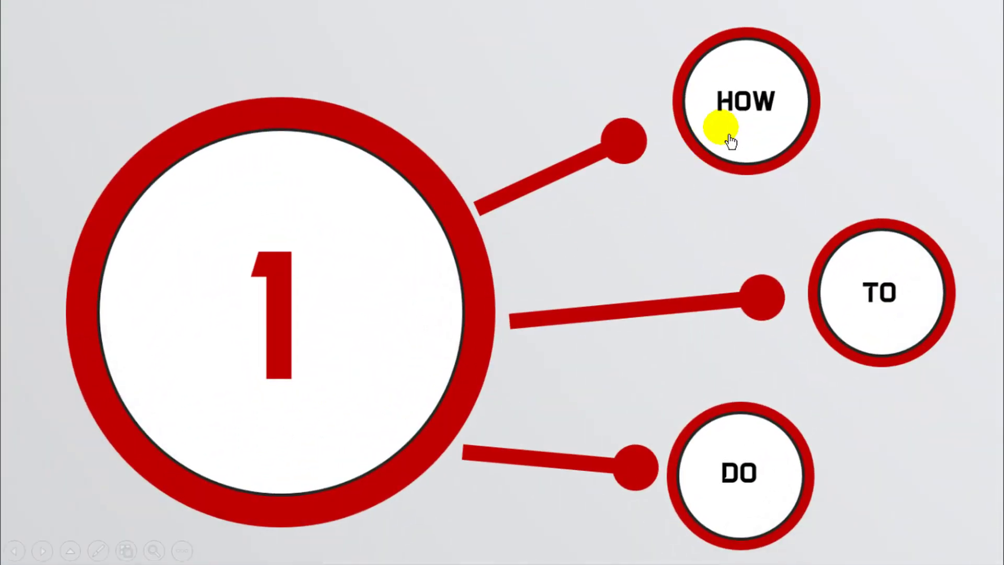
# In the slide show, zoom into circle 1's HOW and TO sections, then circle 2's HOW section
pyautogui.click(730, 140)
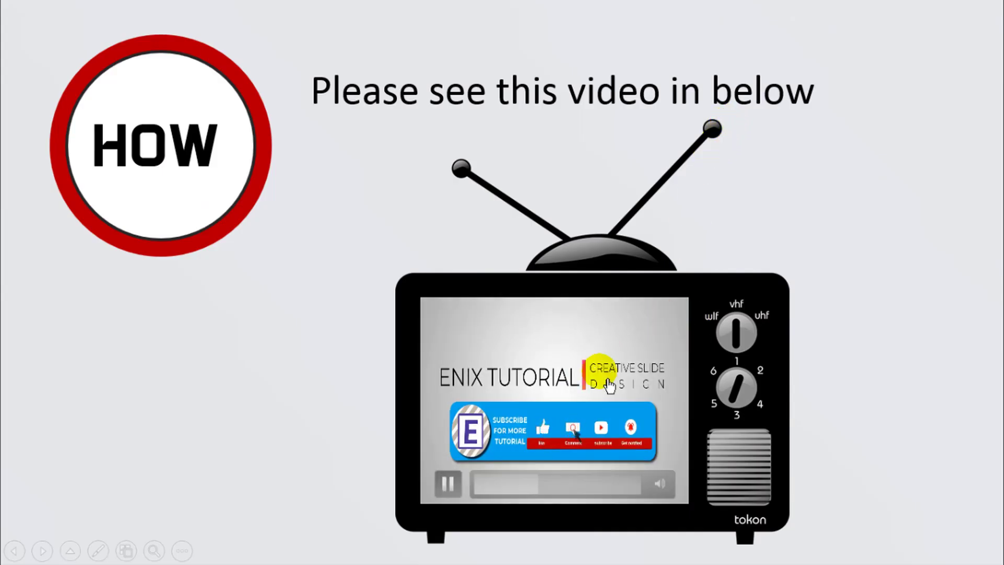
pyautogui.click(842, 328)
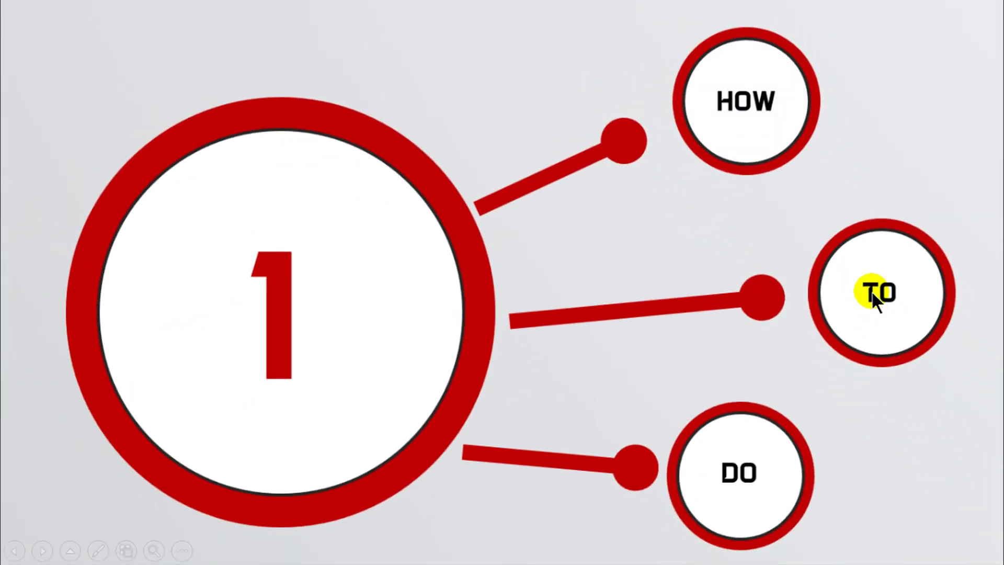
pyautogui.click(871, 290)
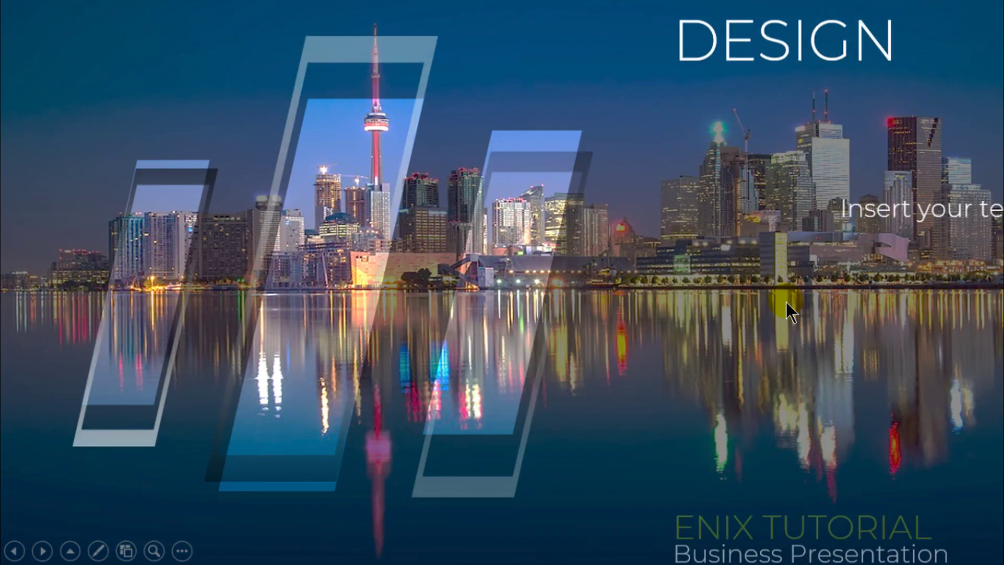
pyautogui.click(781, 310)
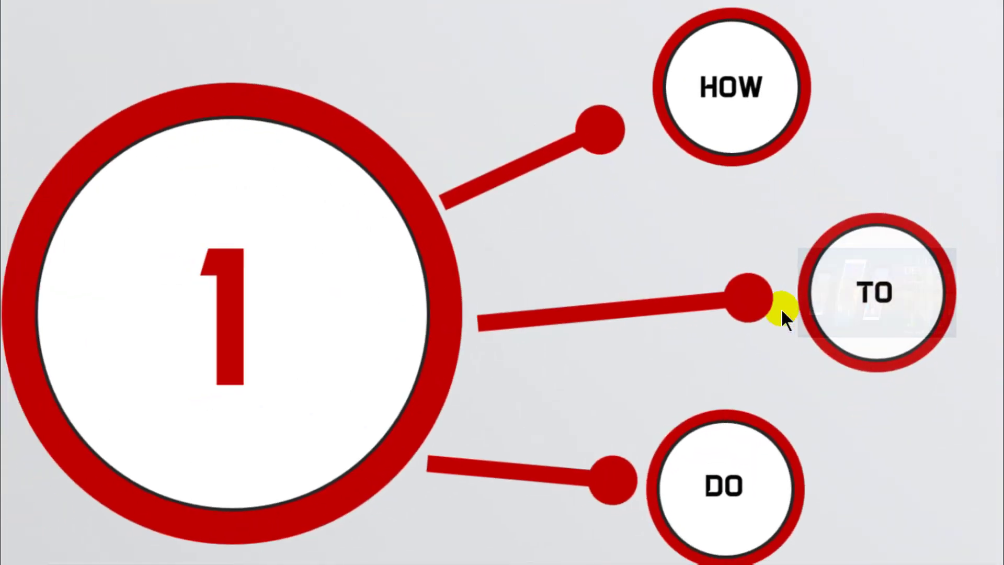
pyautogui.click(724, 335)
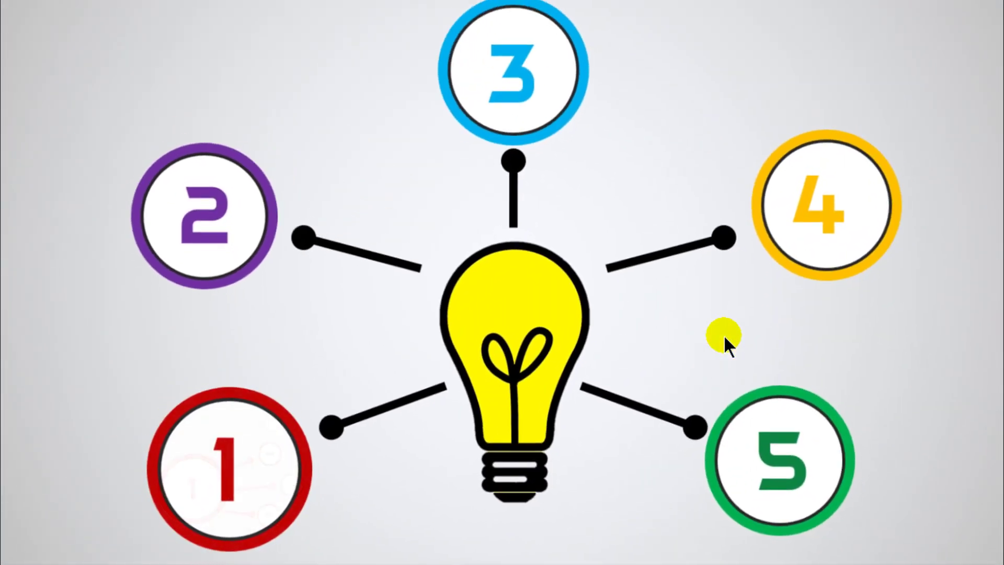
pyautogui.click(218, 219)
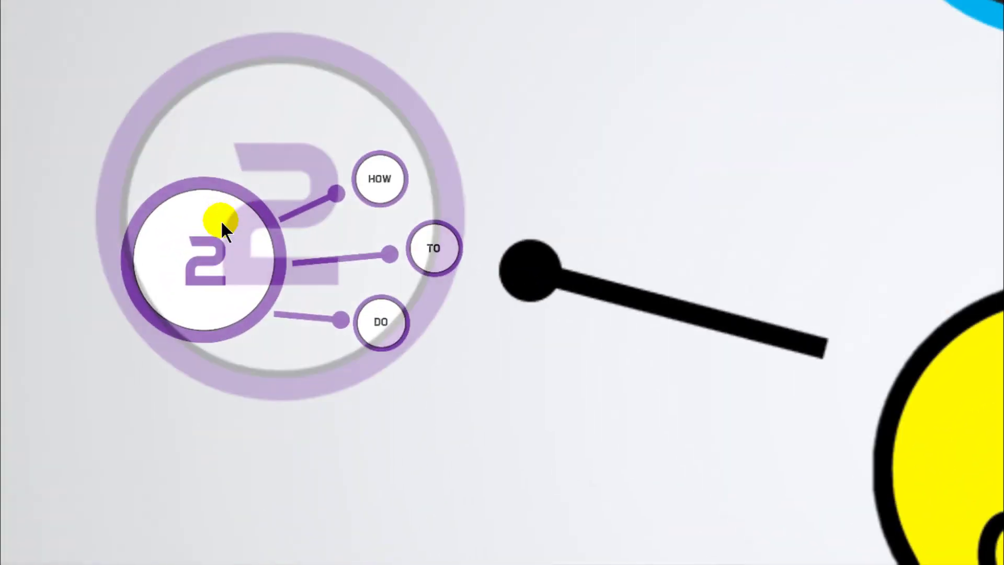
pyautogui.click(742, 123)
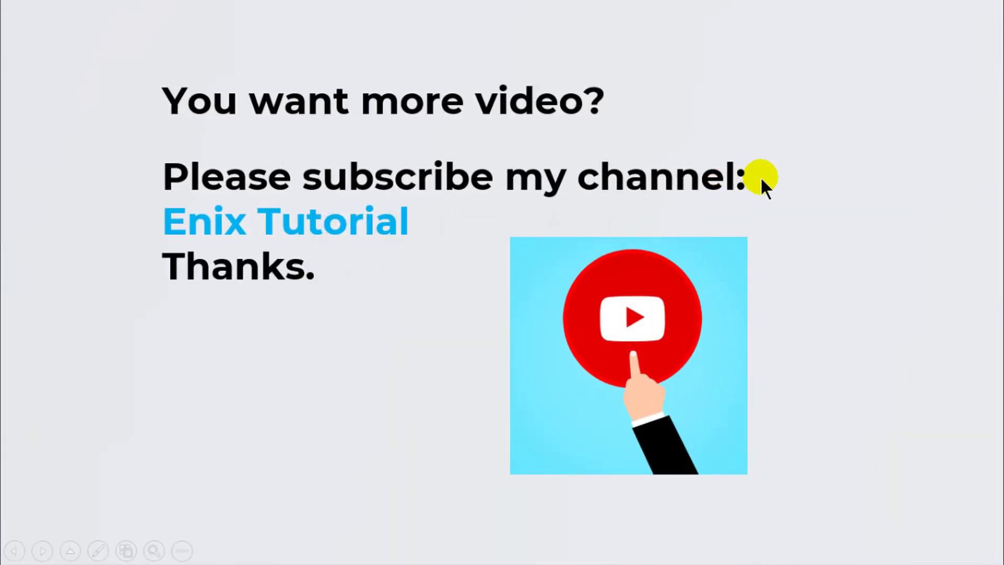
pyautogui.click(761, 179)
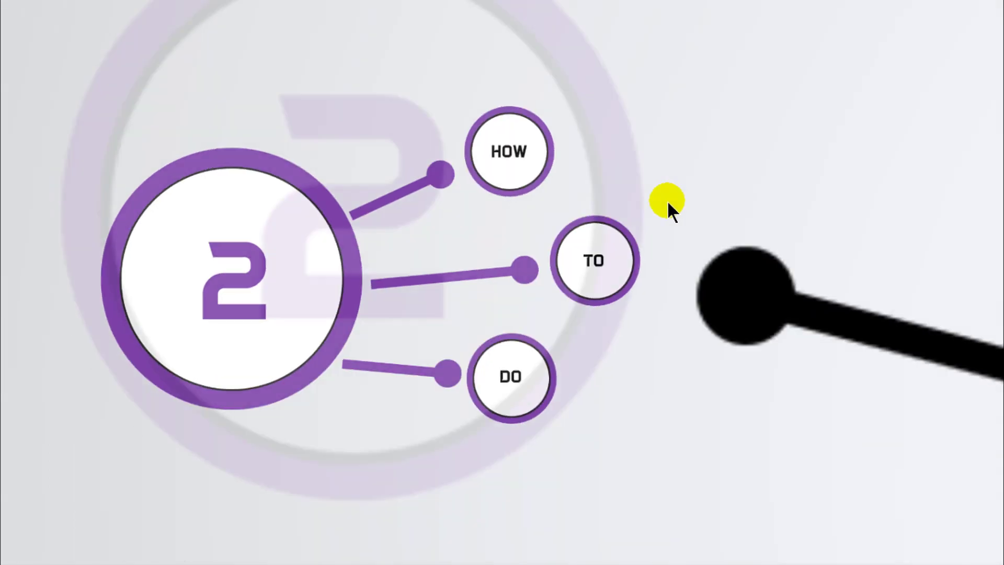
pyautogui.click(666, 200)
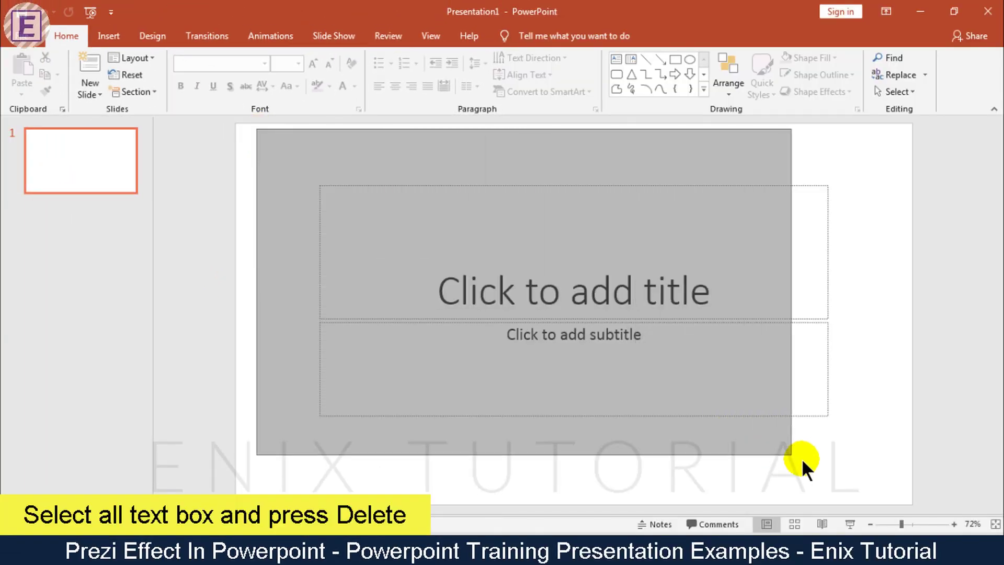
# Delete both placeholders and switch the background to a gradient fill with the middle stops removed
pyautogui.moveTo(371, 238); pyautogui.dragTo(869, 465)
pyautogui.press('Delete')
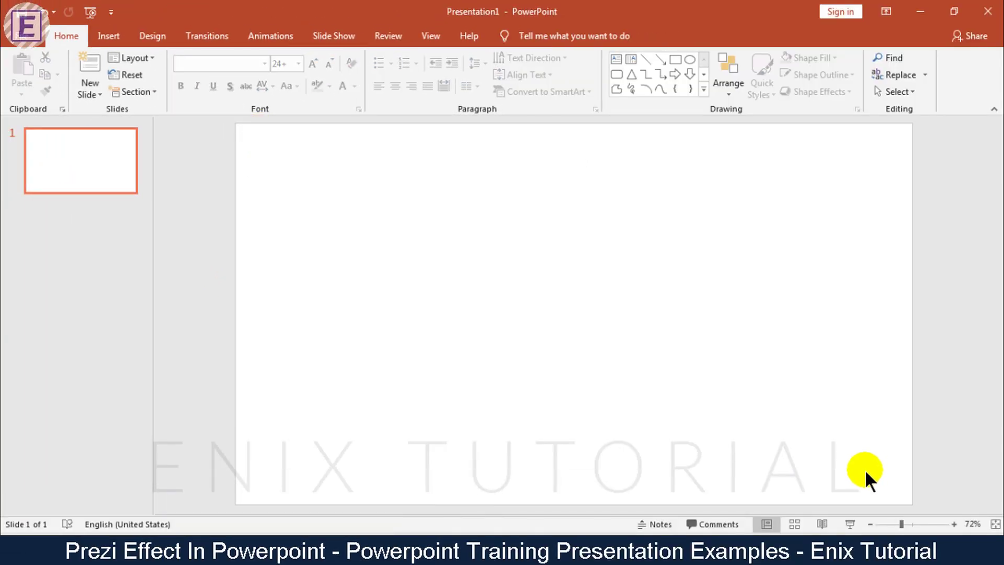
pyautogui.rightClick(422, 240)
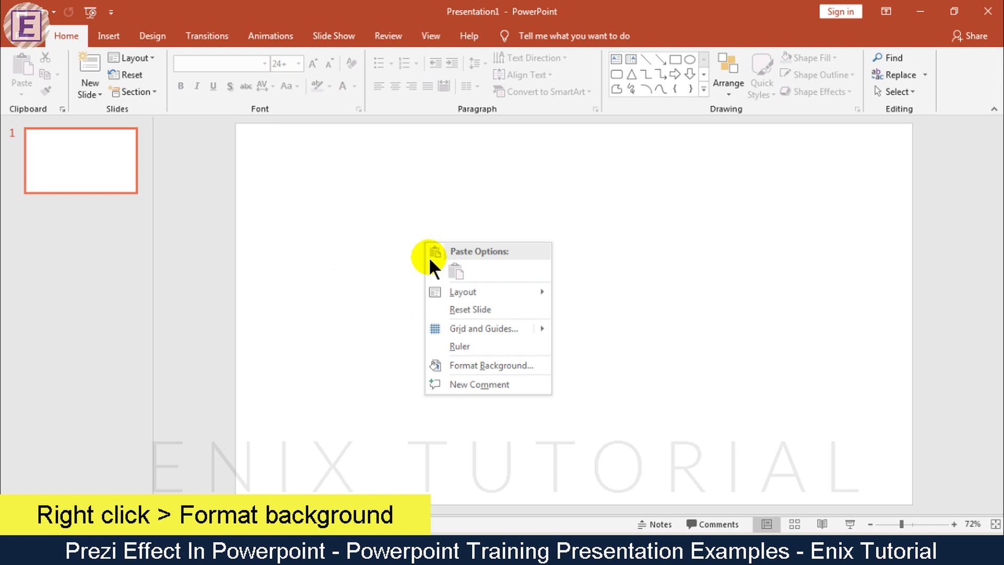
pyautogui.click(454, 361)
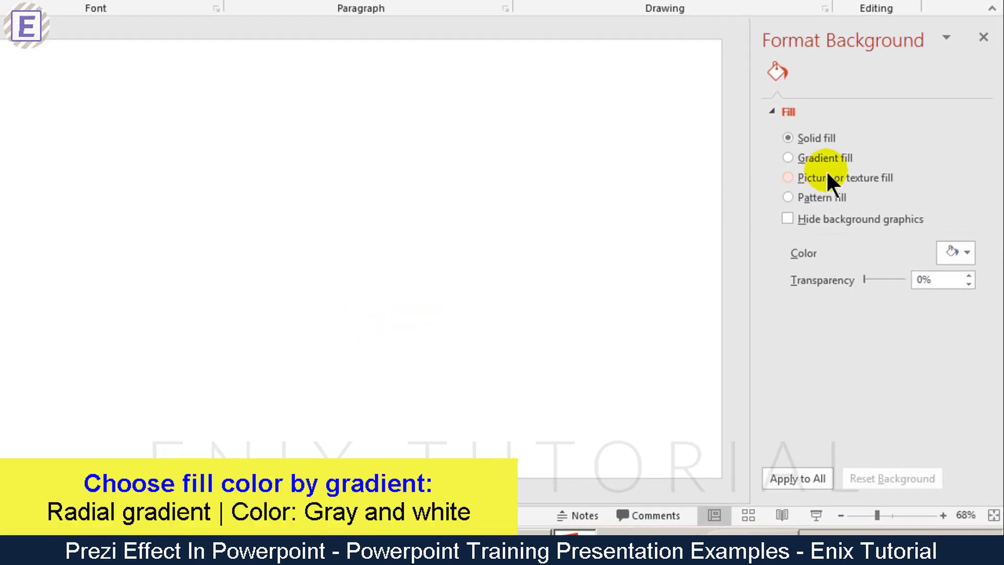
pyautogui.click(830, 156)
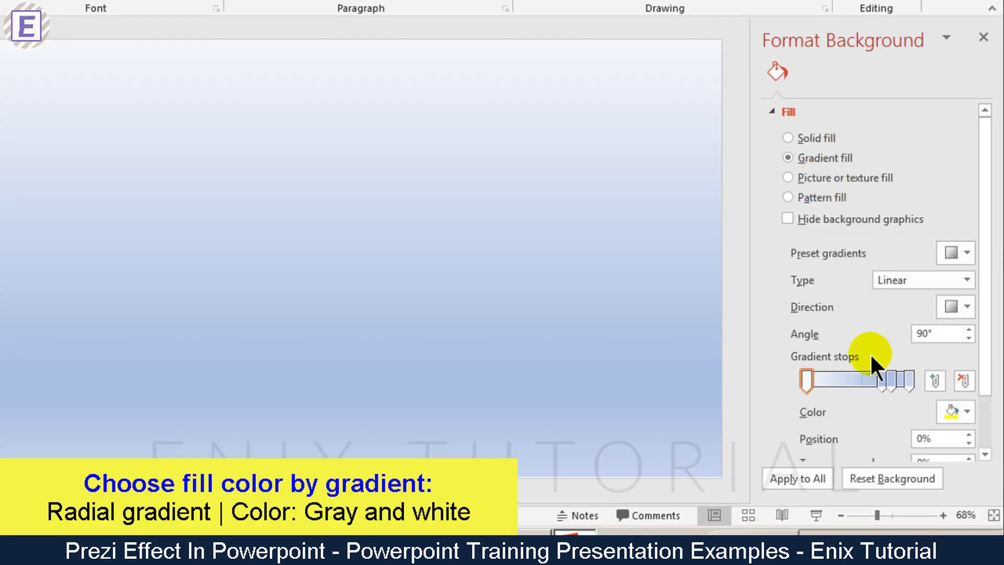
pyautogui.click(968, 379)
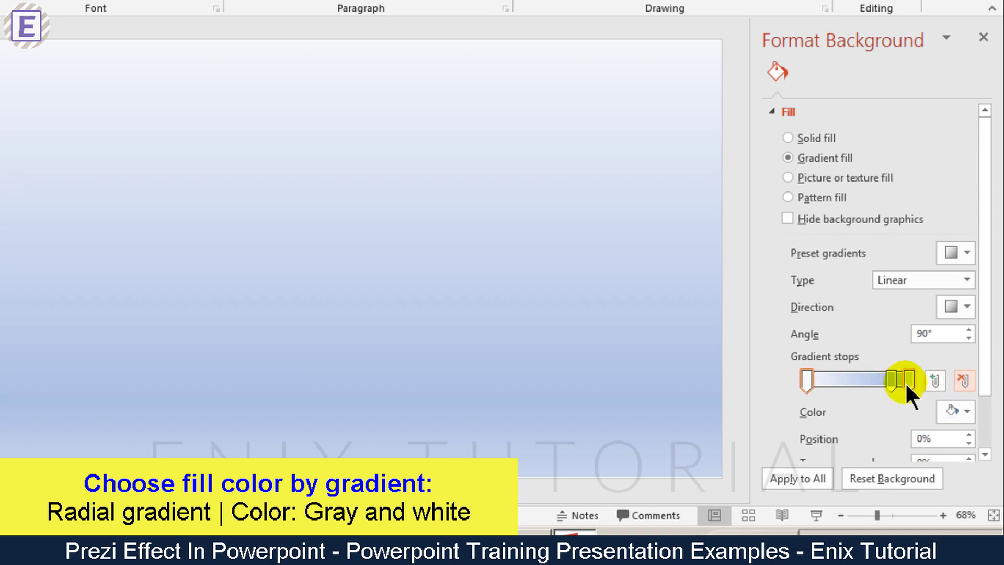
pyautogui.click(892, 382)
pyautogui.click(965, 380)
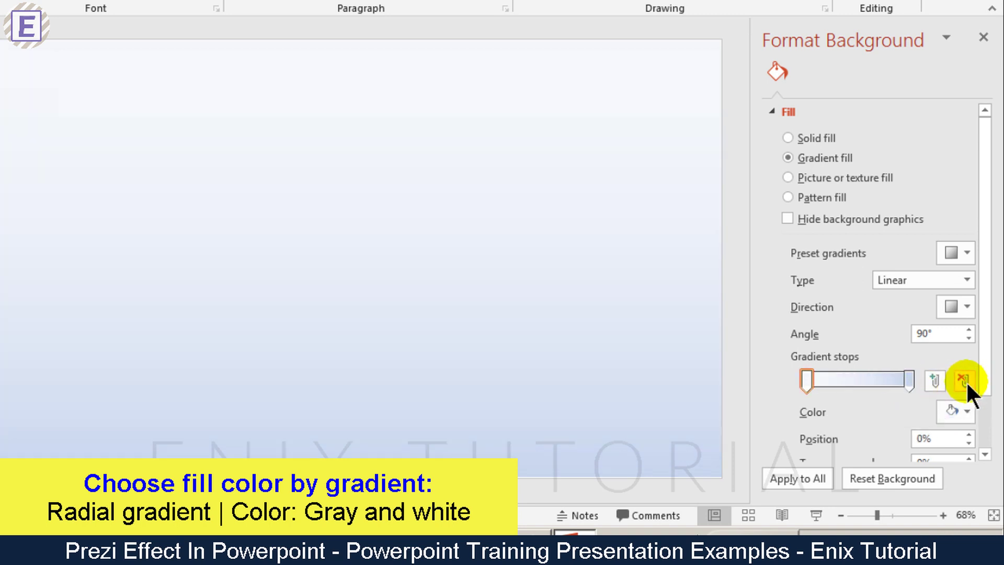
# Make the gradient Radial from the centre, with the outer stop White, Background 1, Darker 25%
pyautogui.click(960, 280)
pyautogui.click(890, 315)
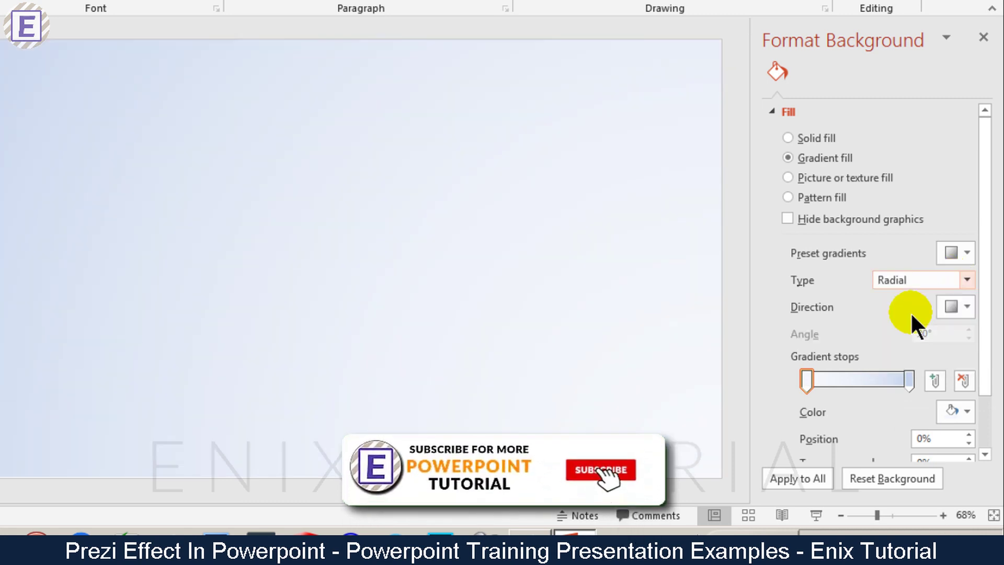
pyautogui.click(952, 308)
pyautogui.click(903, 337)
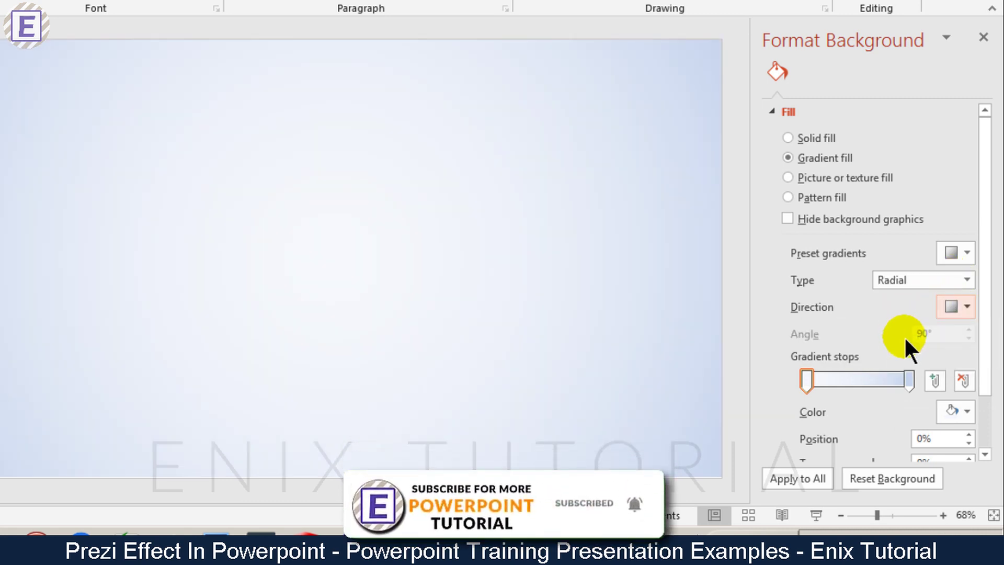
pyautogui.click(908, 374)
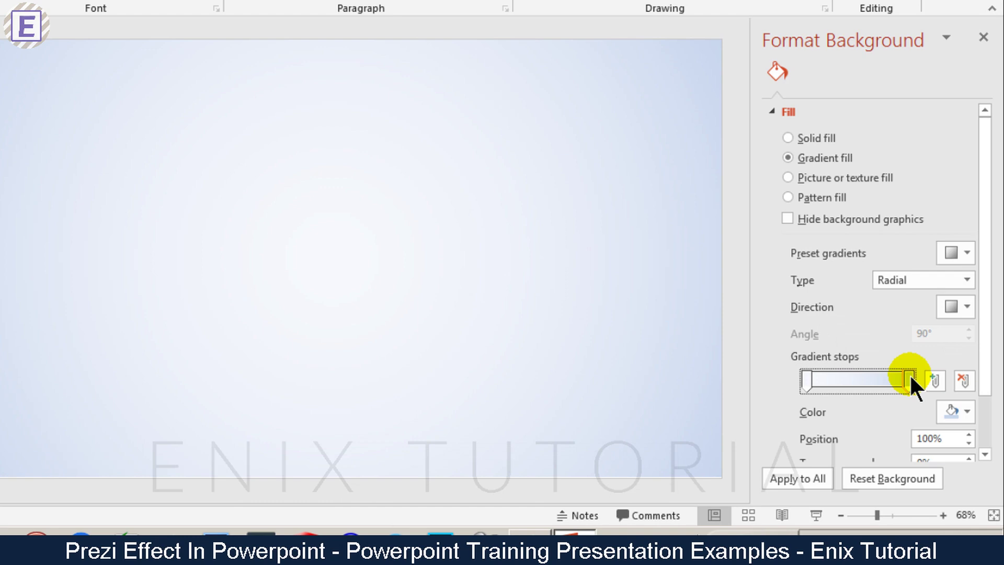
pyautogui.click(952, 411)
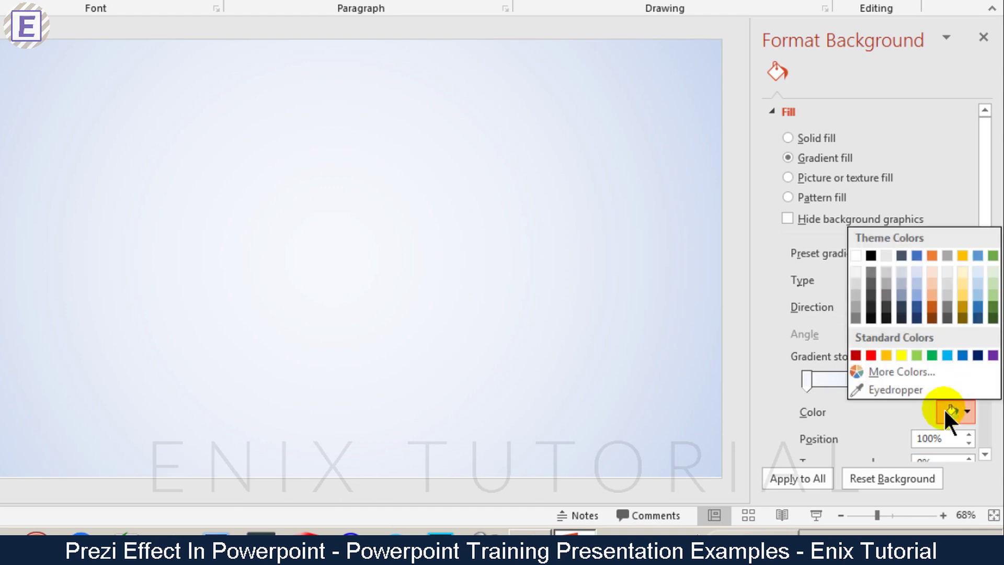
pyautogui.click(853, 293)
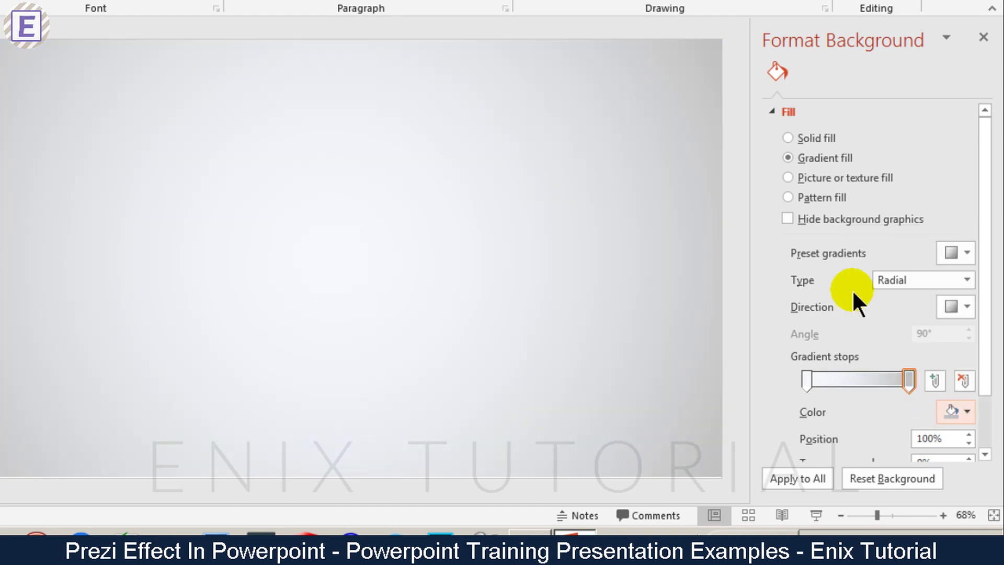
pyautogui.click(984, 37)
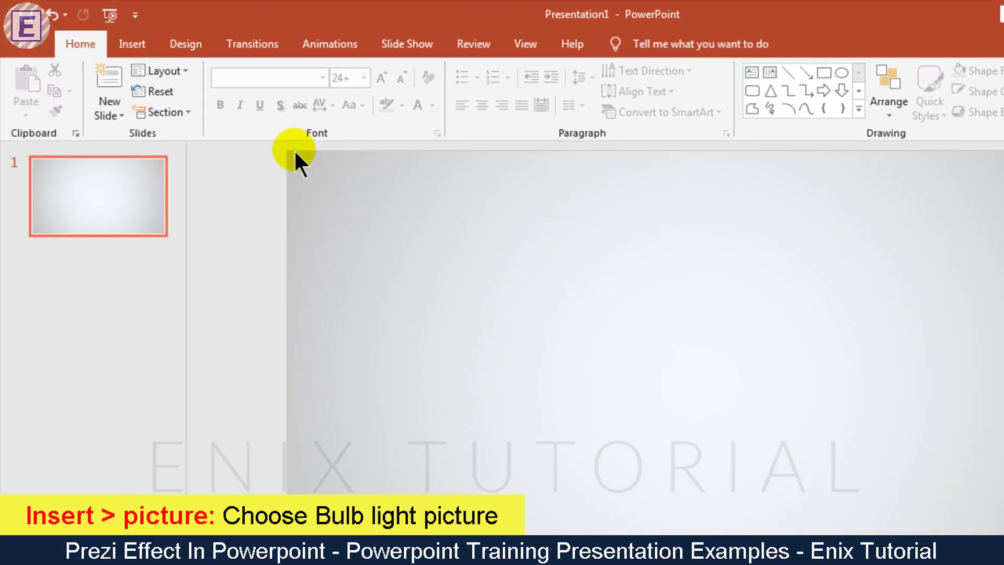
# Insert the picture ideas-937226_1280.jpg from the Desktop\example folder
pyautogui.click(133, 44)
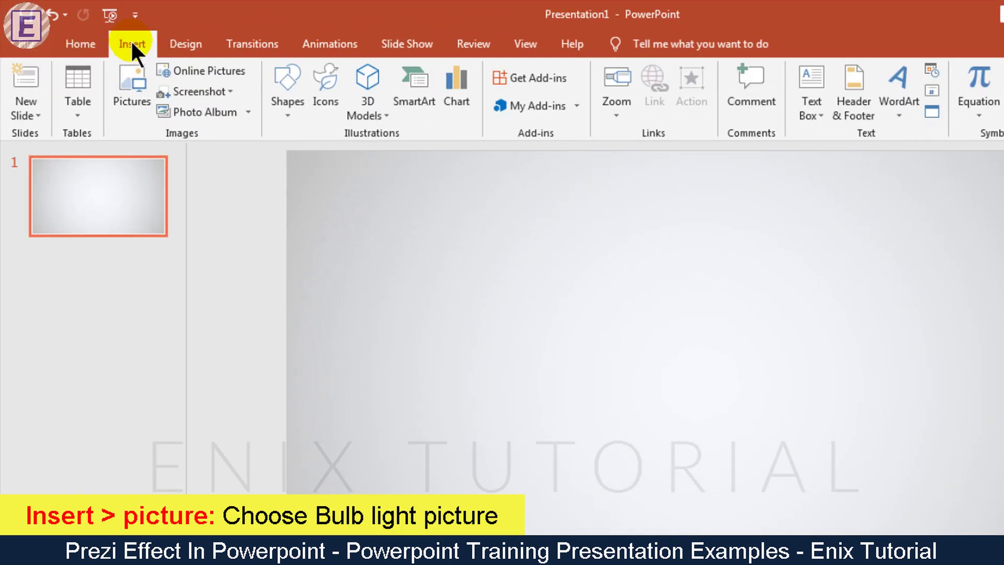
pyautogui.click(136, 80)
pyautogui.click(120, 149)
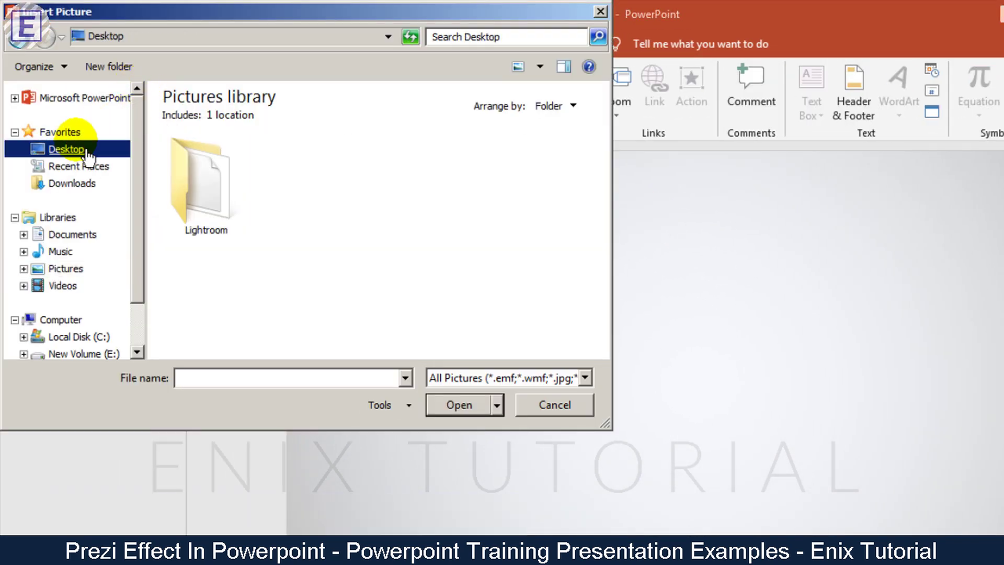
pyautogui.doubleClick(233, 309)
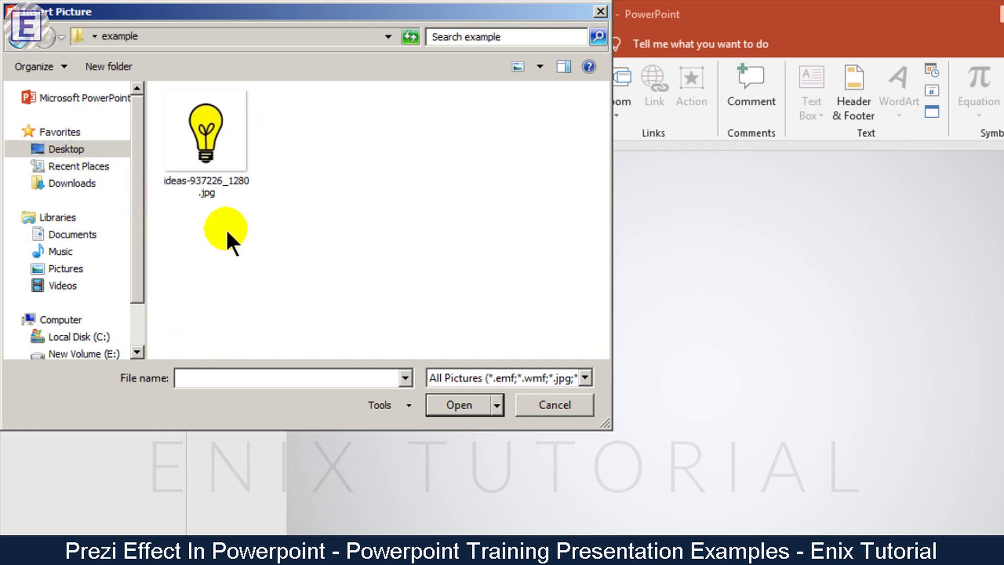
pyautogui.click(212, 153)
pyautogui.doubleClick(198, 143)
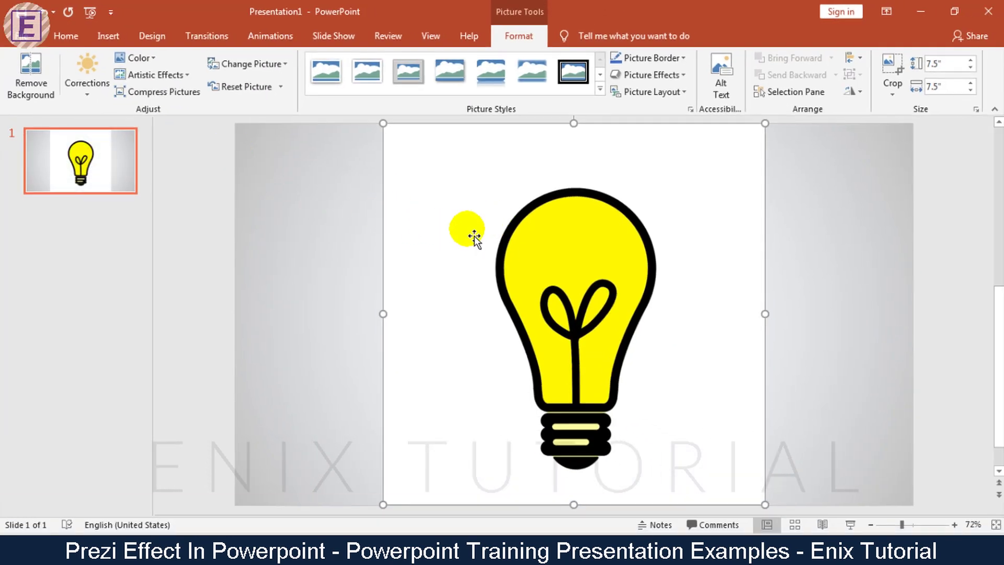
# Remove the white background around the light bulb and keep the changes
pyautogui.click(31, 81)
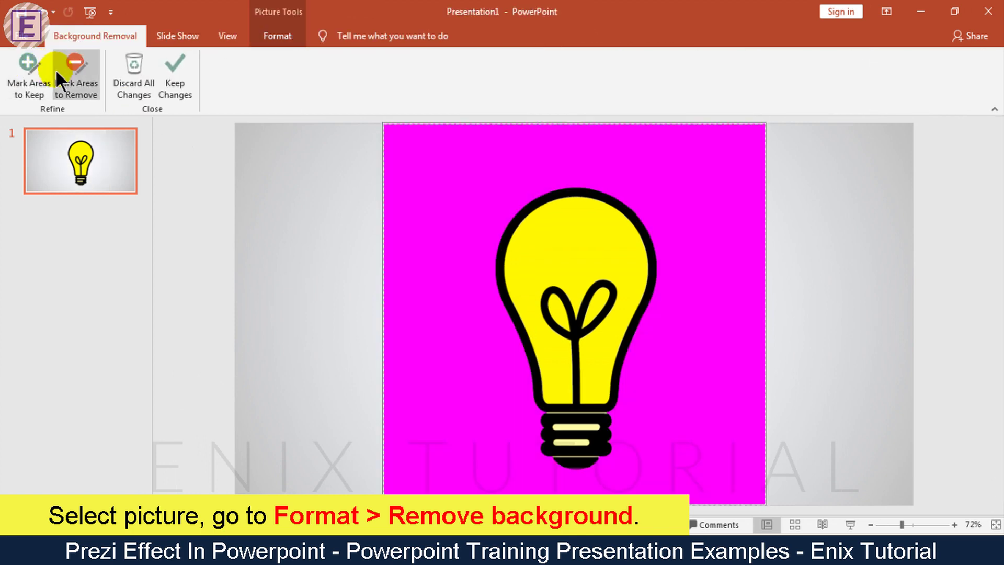
pyautogui.click(71, 73)
pyautogui.click(461, 332)
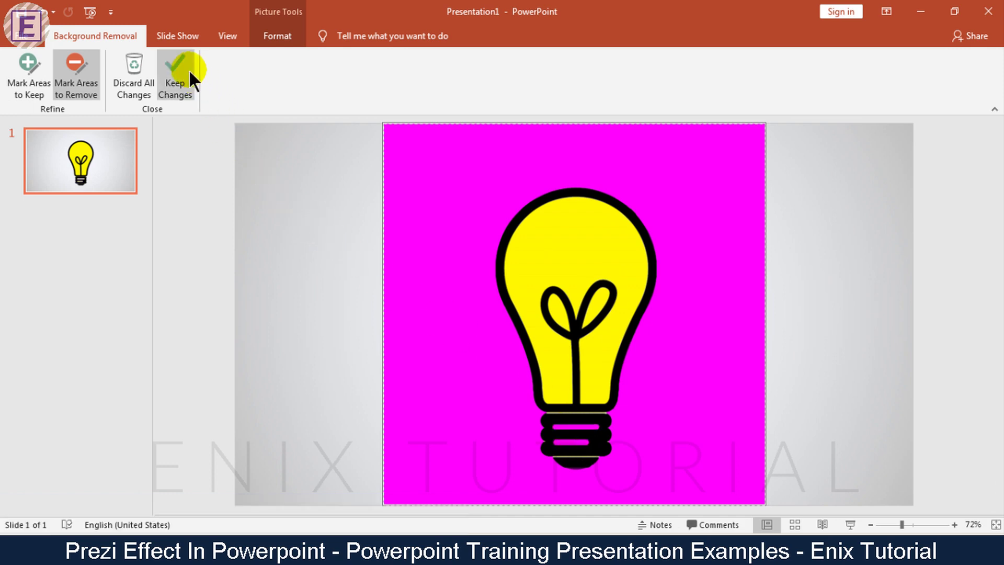
pyautogui.click(173, 78)
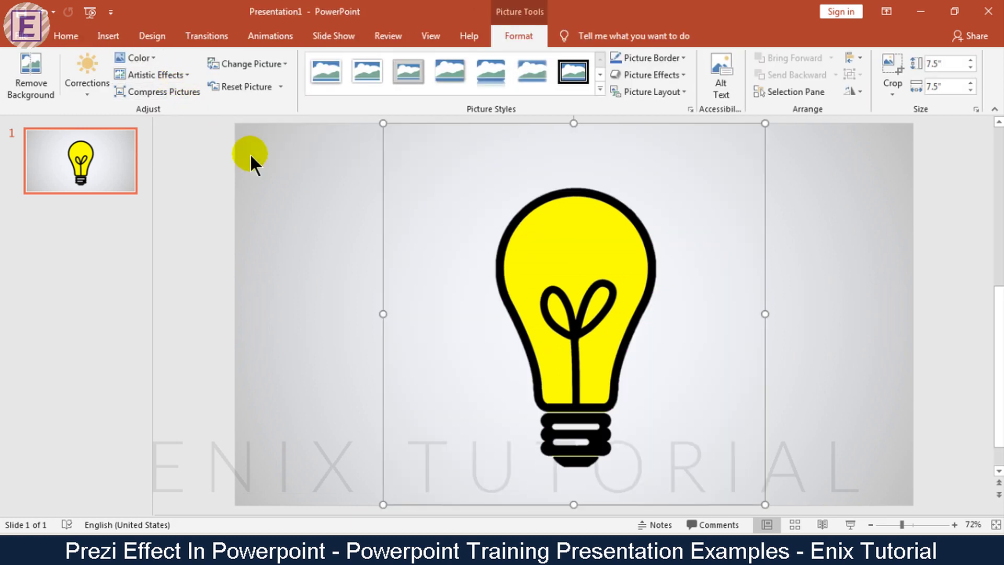
# Shrink the light bulb and position it at the centre of the slide
pyautogui.moveTo(384, 124); pyautogui.dragTo(538, 280)
pyautogui.moveTo(651, 373)
pyautogui.mouseDown()
pyautogui.moveTo(574, 306)
pyautogui.moveTo(572, 336)
pyautogui.mouseUp()
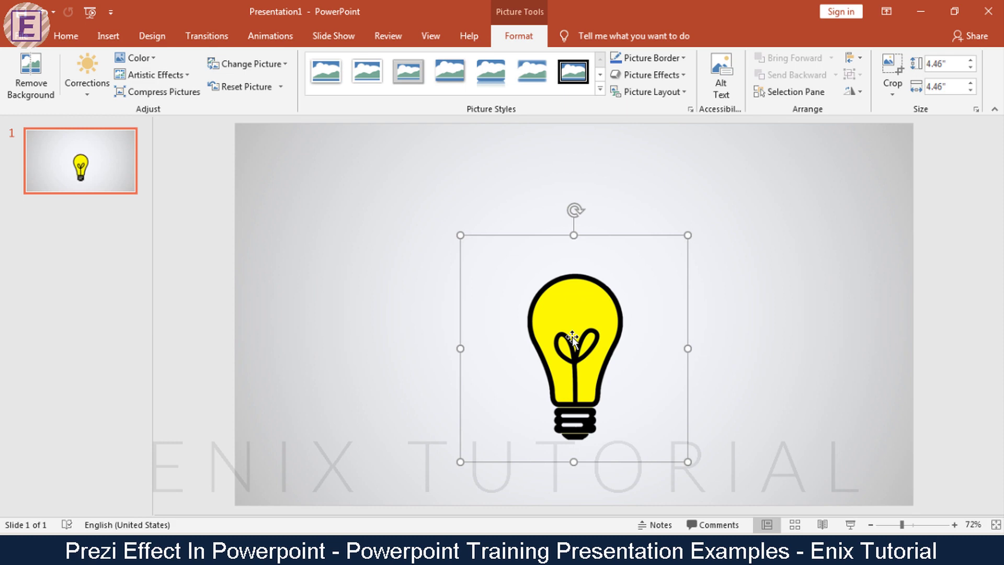
pyautogui.press('Delete')
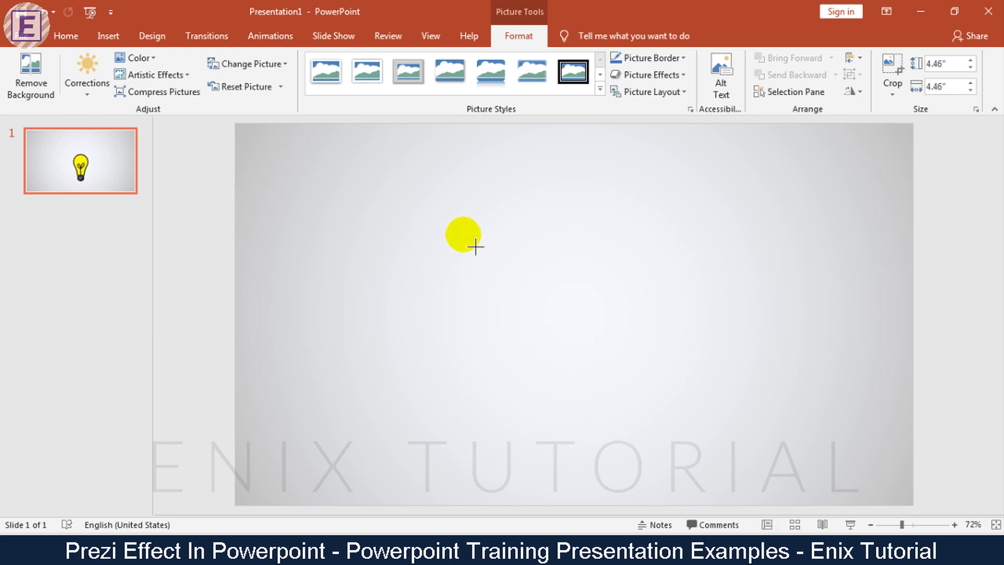
pyautogui.hotkey('ctrl', 'v')
pyautogui.moveTo(575, 340); pyautogui.dragTo(578, 344)
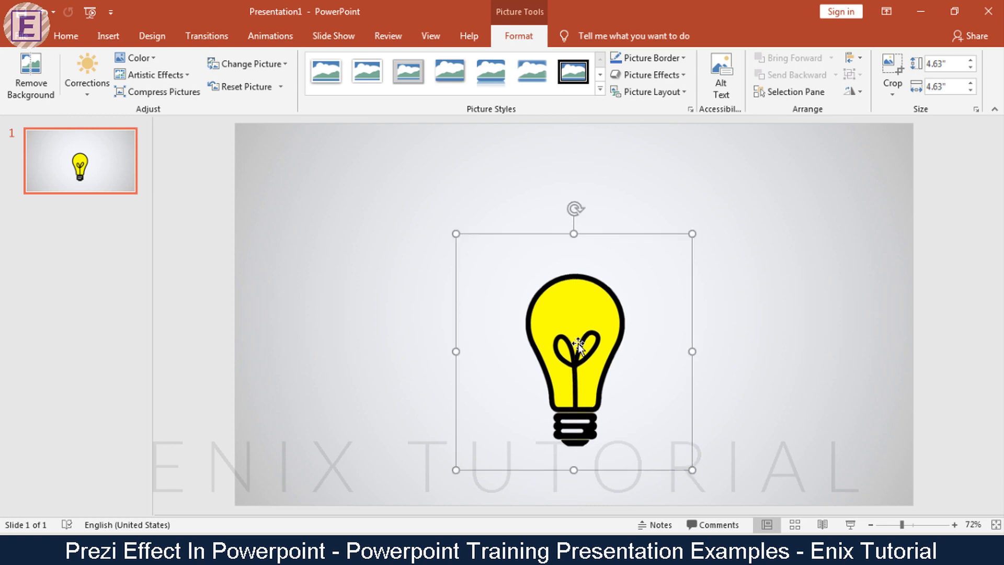
pyautogui.click(201, 277)
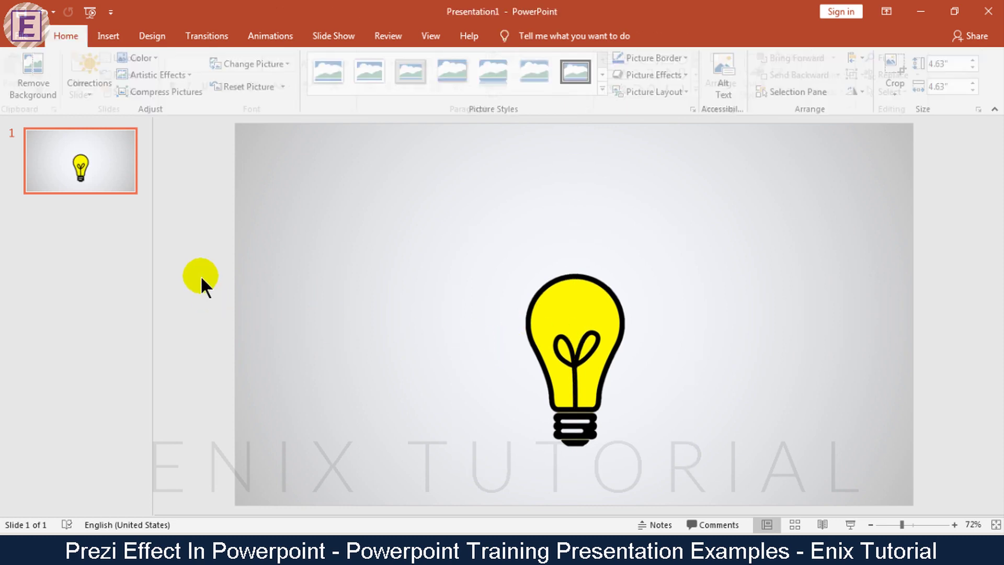
# Draw a circle at the upper left, filled red with no outline
pyautogui.click(114, 37)
pyautogui.click(227, 85)
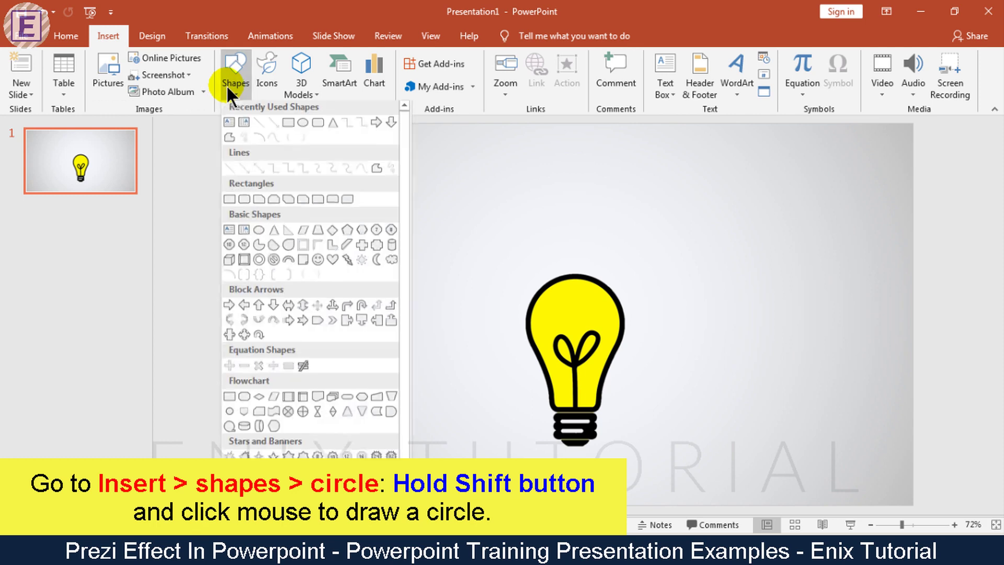
pyautogui.click(258, 232)
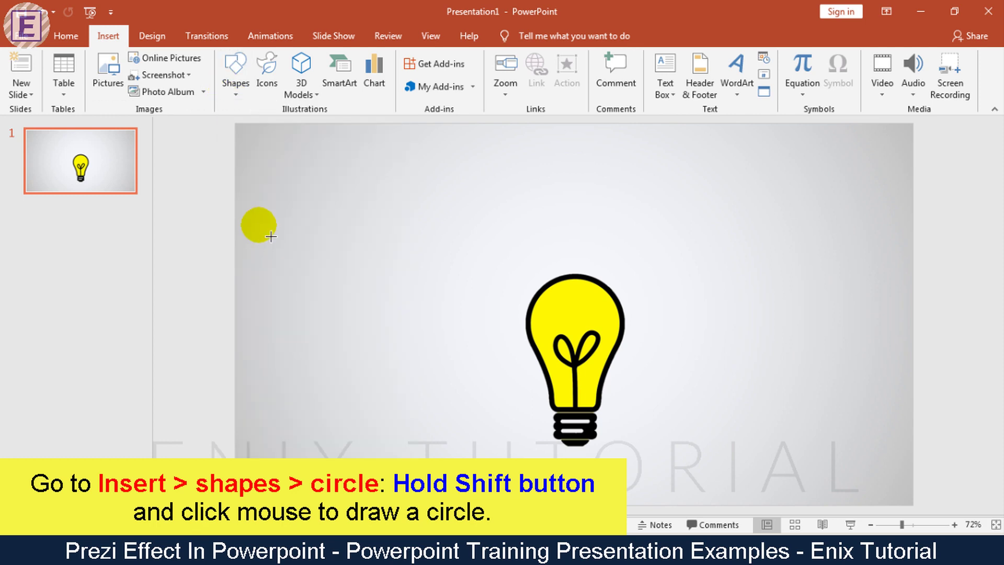
pyautogui.moveTo(306, 205)
pyautogui.mouseDown()
pyautogui.moveTo(393, 314)
pyautogui.moveTo(431, 330)
pyautogui.mouseUp()
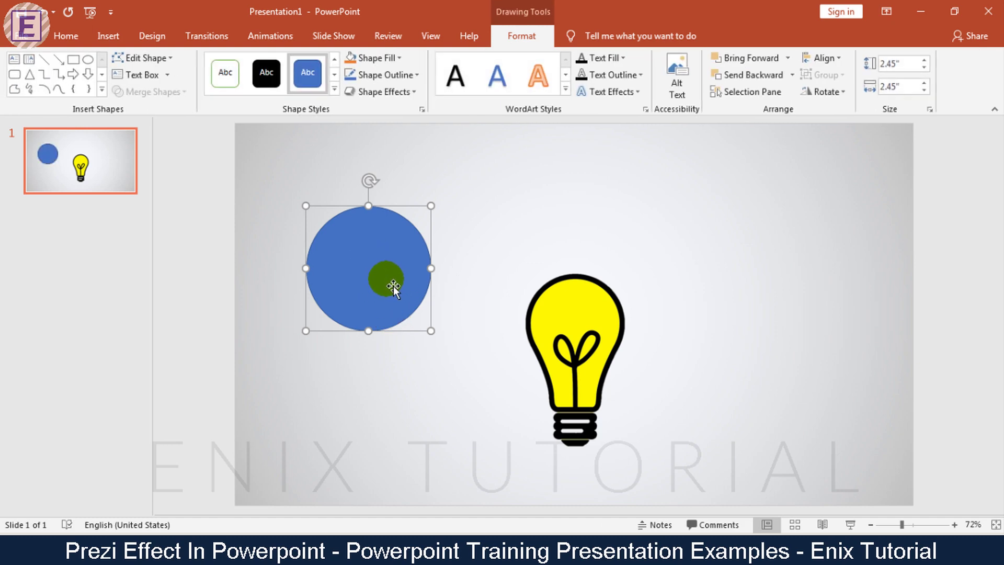
pyautogui.click(380, 62)
pyautogui.click(351, 170)
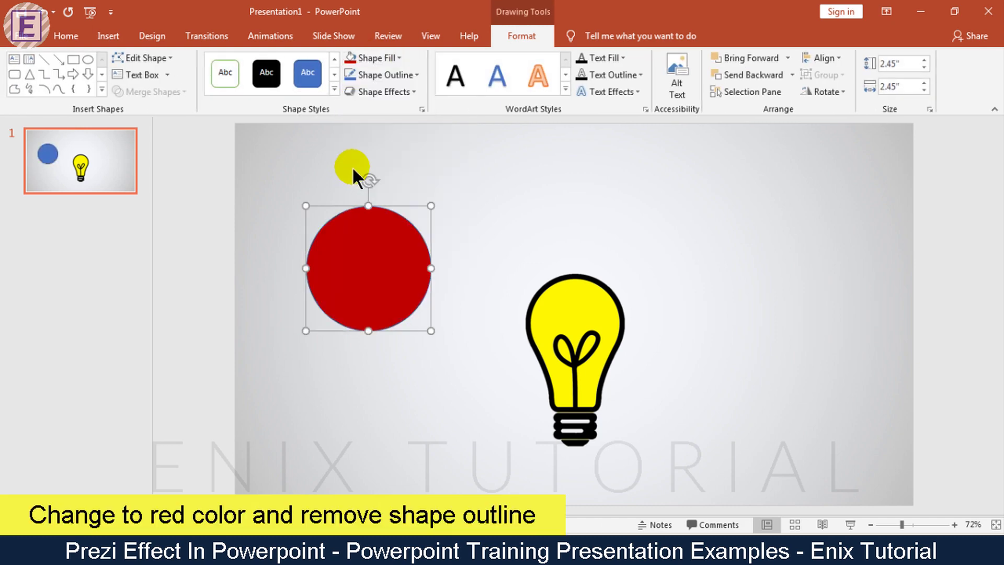
pyautogui.click(384, 74)
pyautogui.click(384, 201)
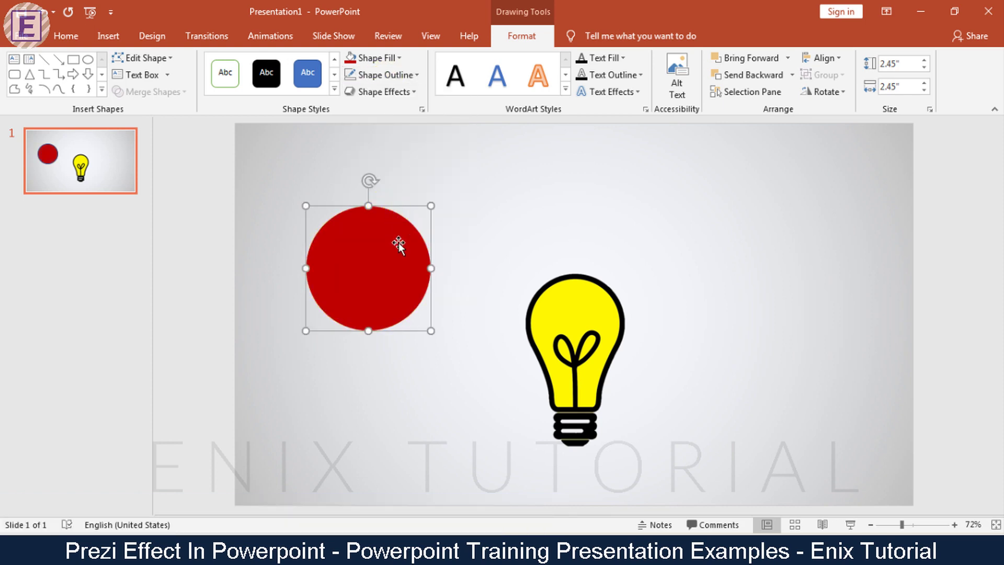
# Duplicate it as a smaller white circle with a 3 pt black outline, centred on the red one
pyautogui.hotkey('ctrl', 'd')
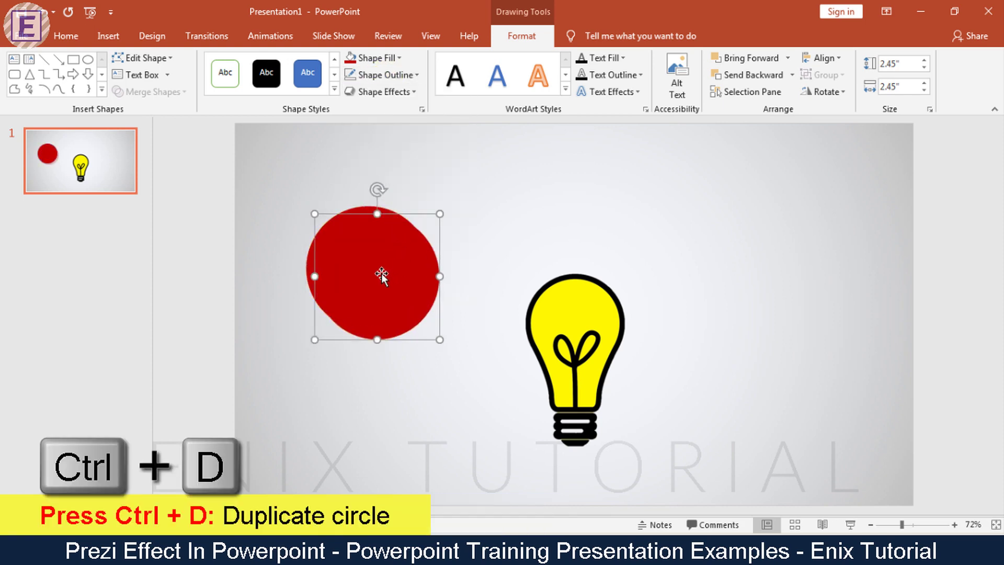
pyautogui.moveTo(381, 273); pyautogui.dragTo(461, 217)
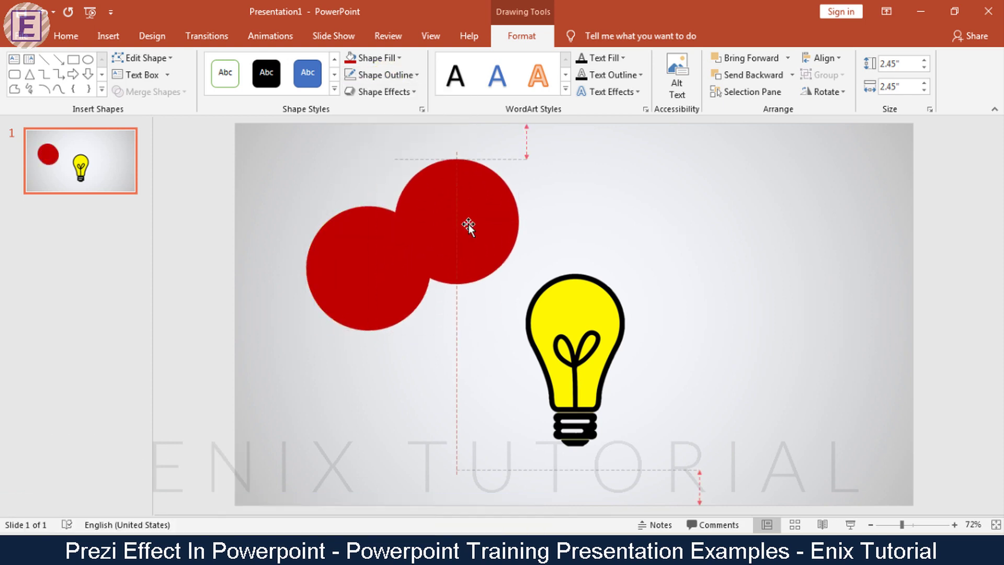
pyautogui.click(377, 58)
pyautogui.click(352, 90)
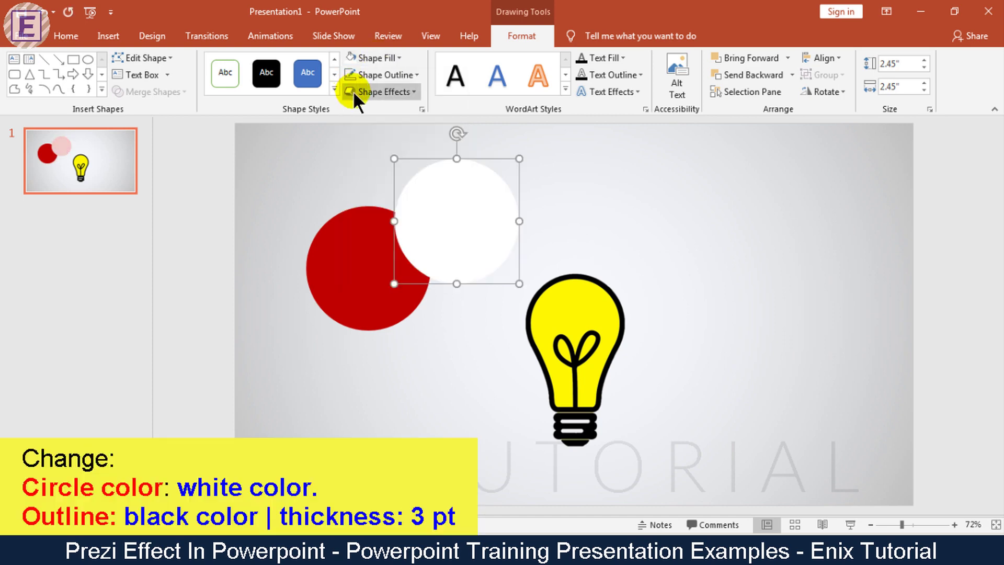
pyautogui.click(385, 75)
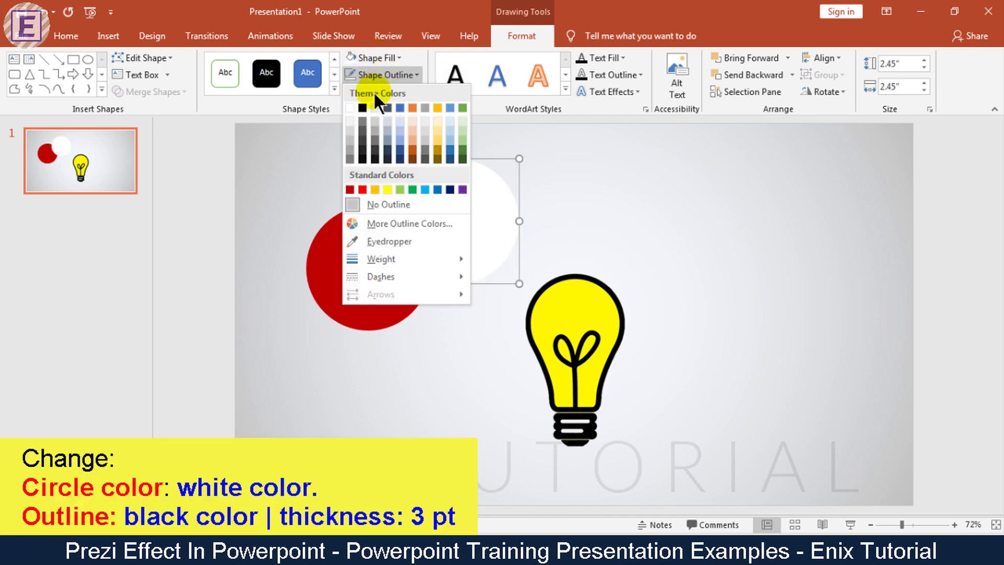
pyautogui.click(362, 151)
pyautogui.click(404, 76)
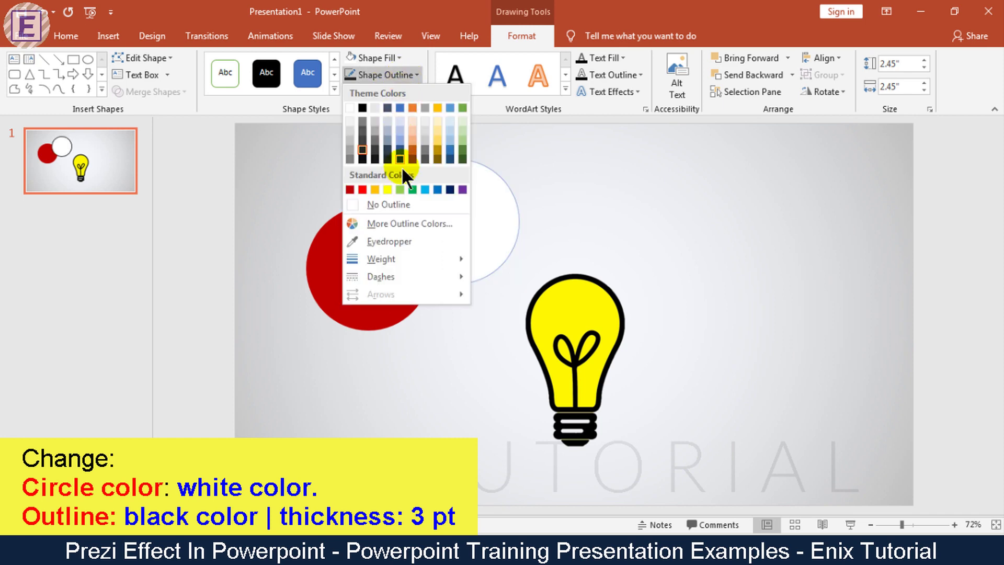
pyautogui.moveTo(382, 259)
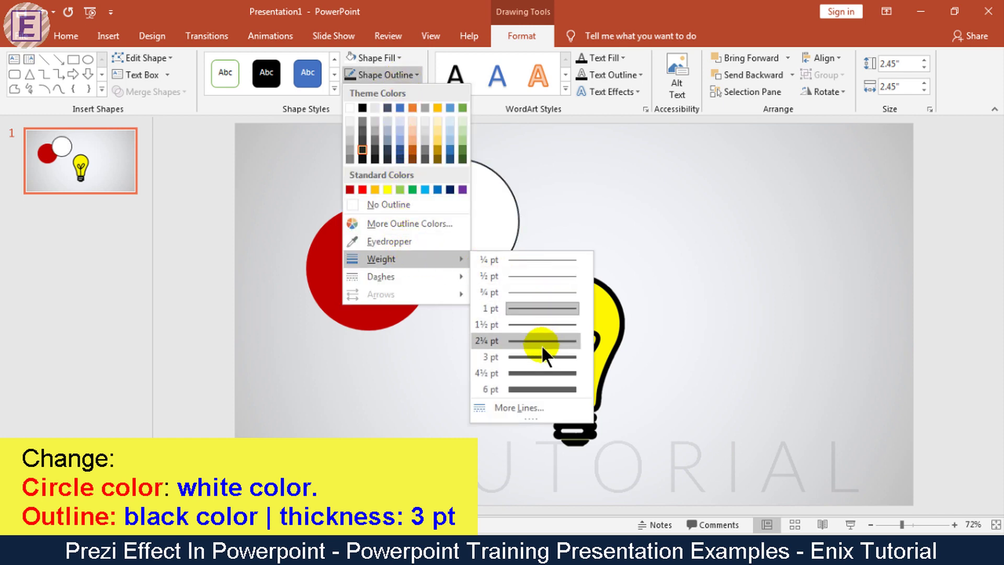
pyautogui.click(541, 357)
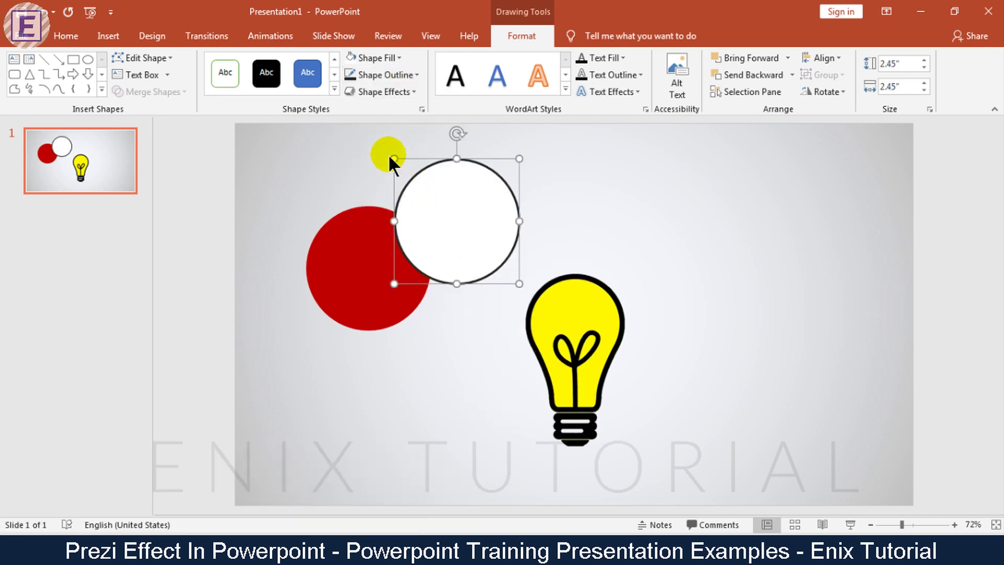
pyautogui.moveTo(403, 166)
pyautogui.mouseDown()
pyautogui.moveTo(413, 177)
pyautogui.moveTo(376, 267)
pyautogui.moveTo(366, 267)
pyautogui.mouseUp()
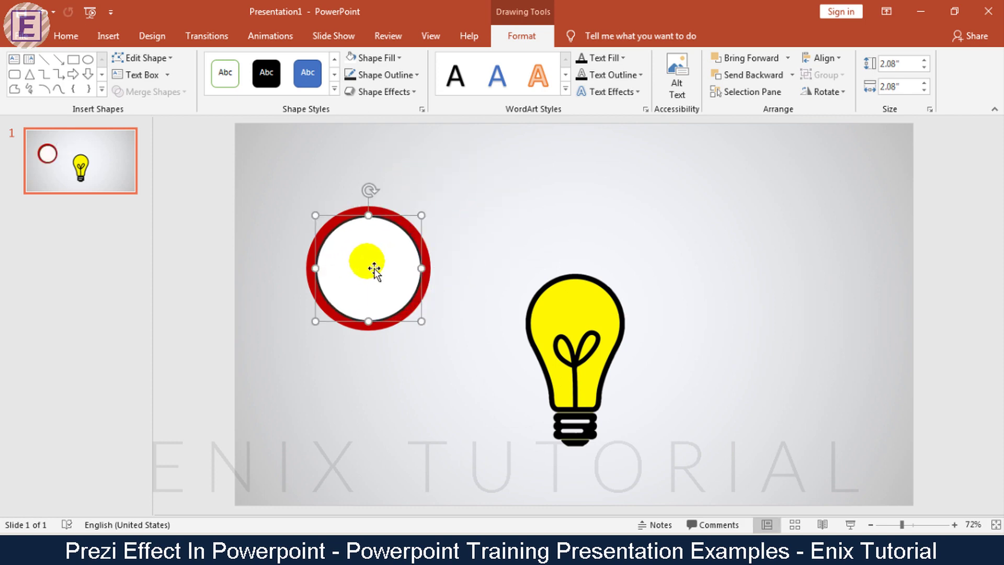
# Select both circles and group them into one badge
pyautogui.click(457, 369)
pyautogui.click(413, 386)
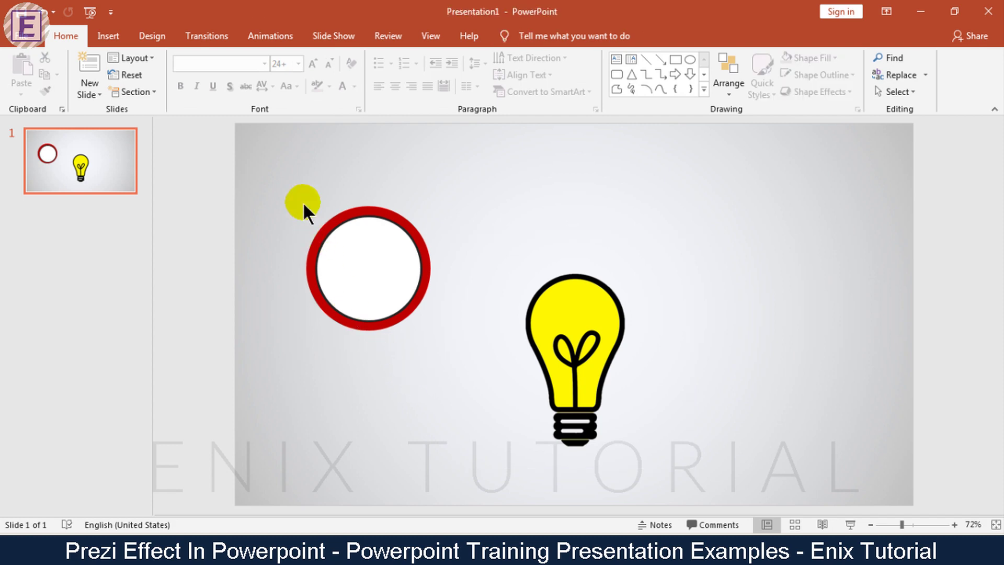
pyautogui.moveTo(278, 147); pyautogui.dragTo(465, 373)
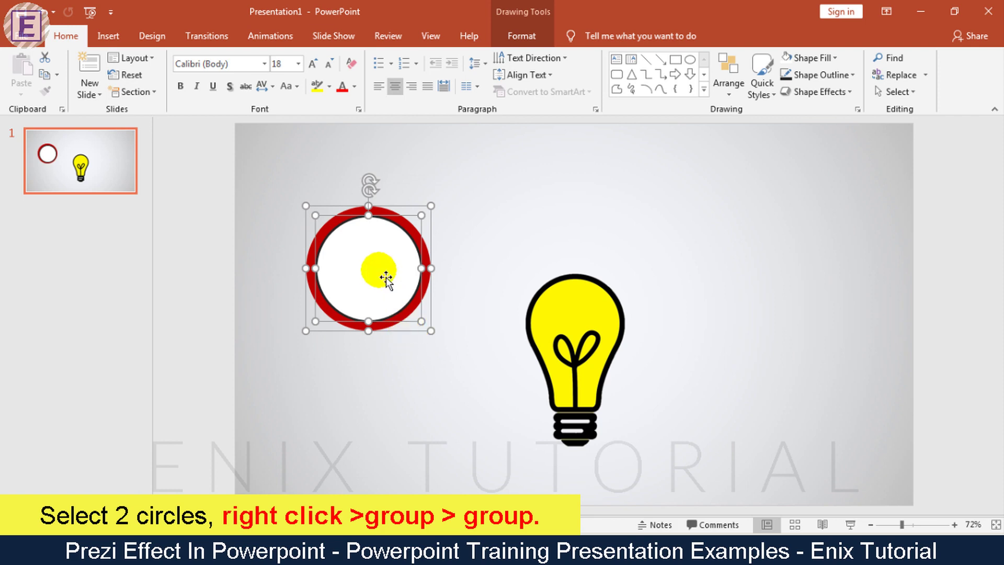
pyautogui.rightClick(379, 269)
pyautogui.moveTo(416, 356)
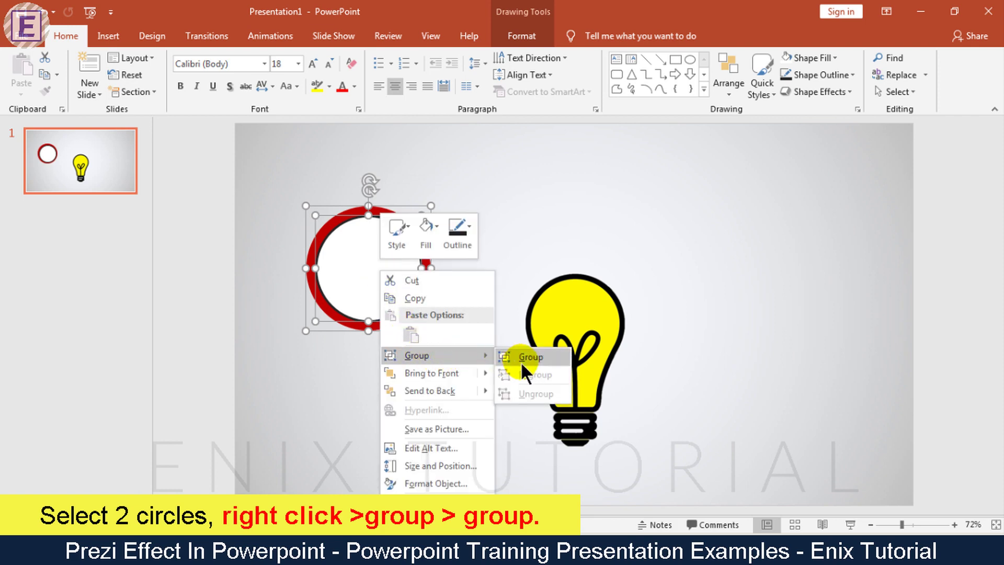
pyautogui.click(520, 360)
# Shrink the badge, move it to the bulb's lower left, and place a copy left of the bulb
pyautogui.moveTo(300, 199); pyautogui.dragTo(340, 241)
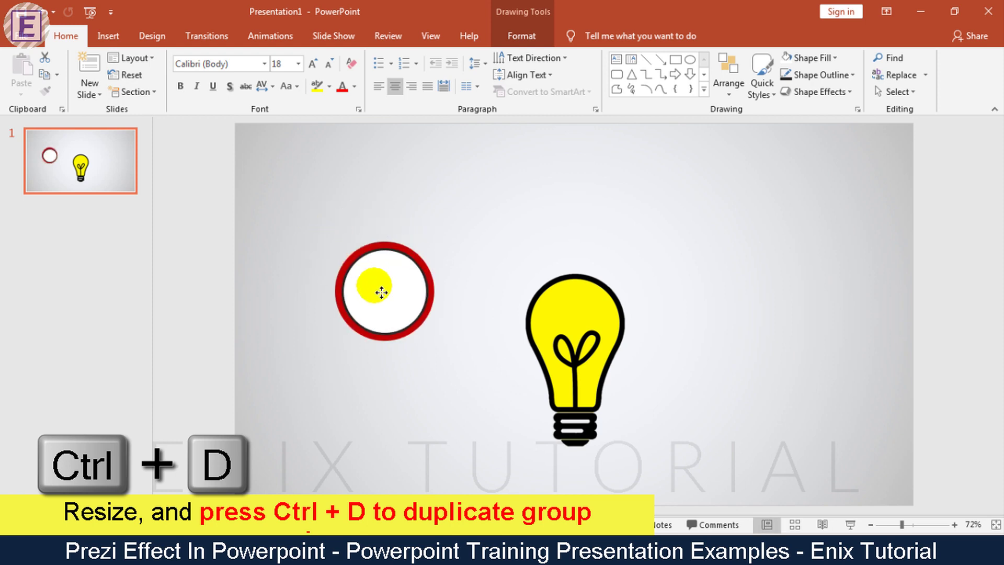
pyautogui.moveTo(382, 287)
pyautogui.mouseDown()
pyautogui.moveTo(388, 422)
pyautogui.moveTo(415, 414)
pyautogui.mouseUp()
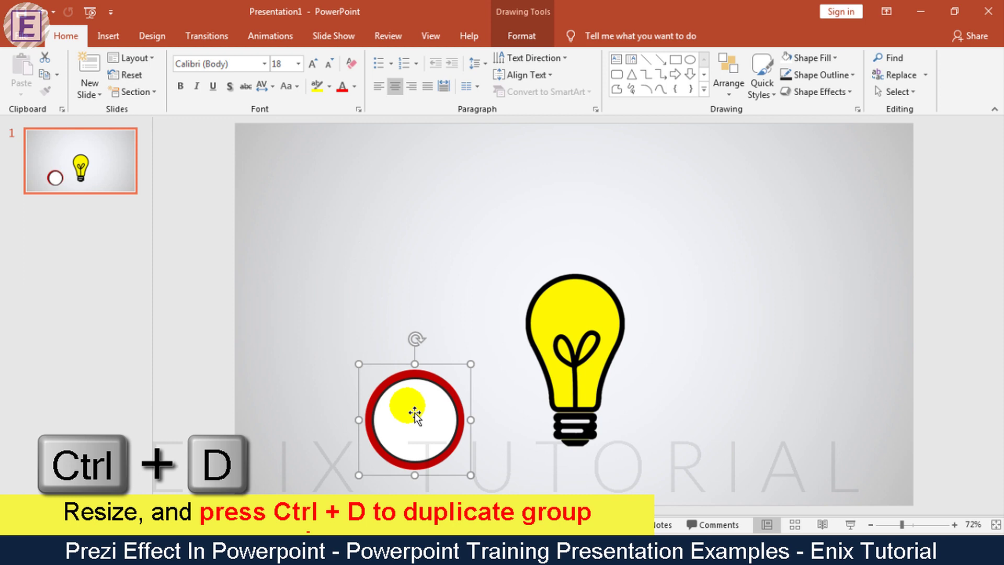
pyautogui.hotkey('ctrl', 'd')
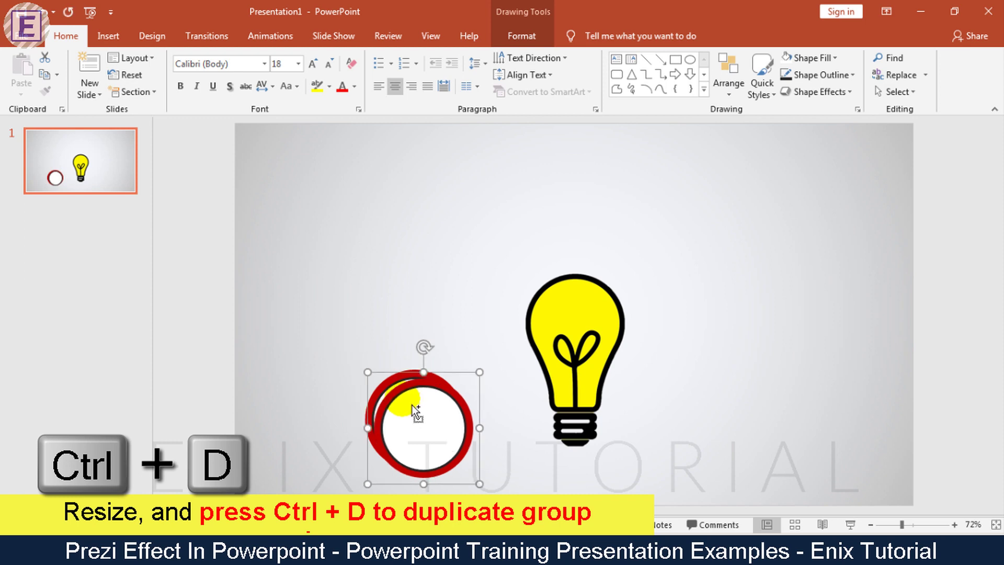
pyautogui.moveTo(412, 405); pyautogui.dragTo(402, 273)
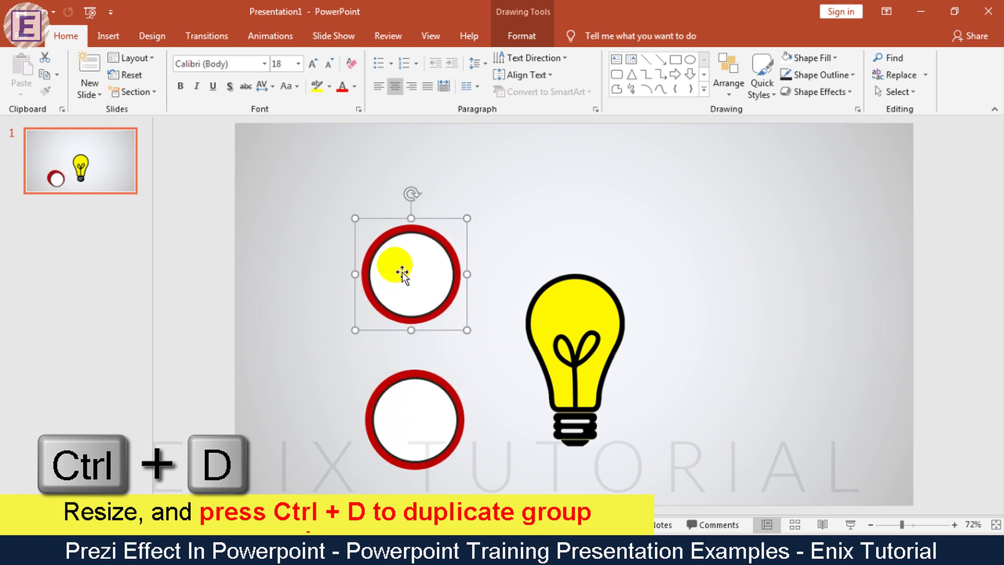
# Add badge copies above, right and lower right of the bulb, adjusting the left-side positions
pyautogui.hotkey('ctrl', 'd')
pyautogui.moveTo(404, 224); pyautogui.dragTo(573, 242)
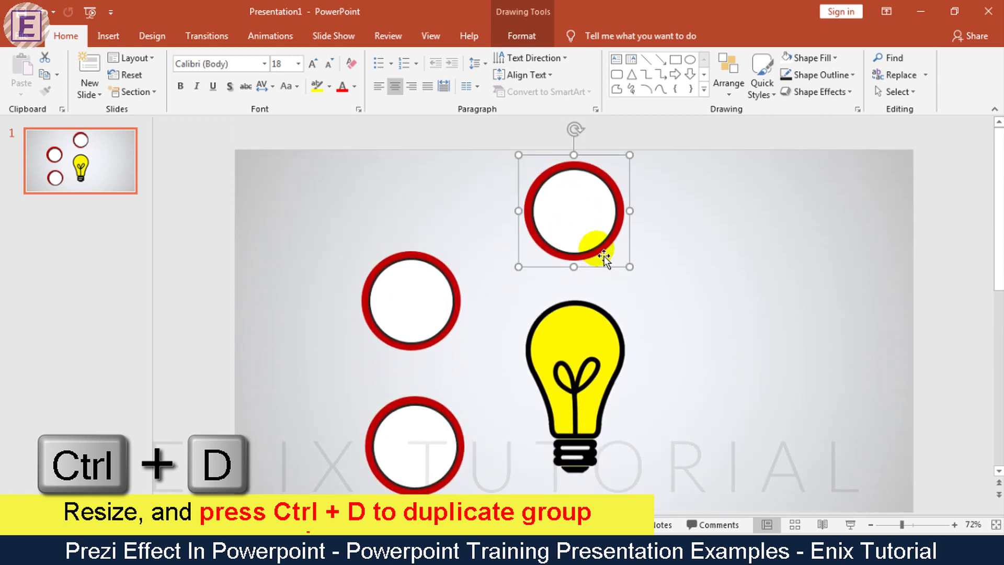
pyautogui.hotkey('ctrl', 'd')
pyautogui.moveTo(728, 212)
pyautogui.mouseDown()
pyautogui.moveTo(780, 375)
pyautogui.moveTo(770, 352)
pyautogui.moveTo(758, 356)
pyautogui.moveTo(784, 349)
pyautogui.mouseUp()
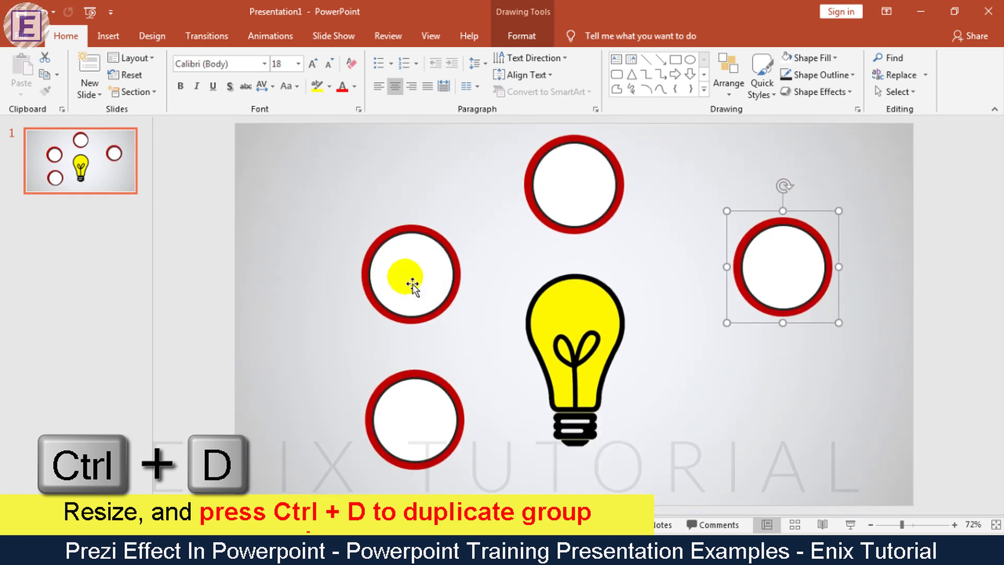
pyautogui.moveTo(403, 278); pyautogui.dragTo(359, 273)
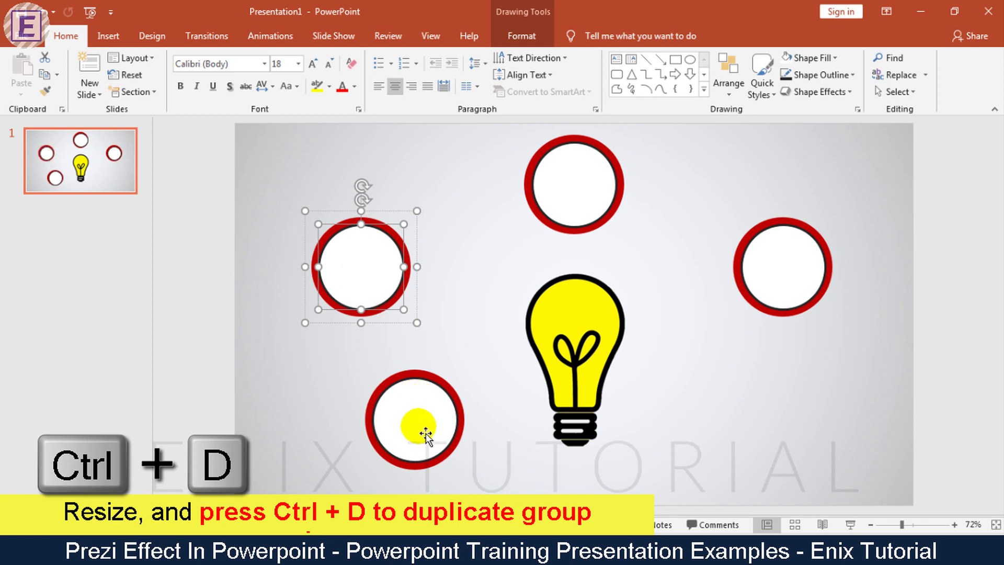
pyautogui.moveTo(421, 434)
pyautogui.mouseDown()
pyautogui.moveTo(381, 444)
pyautogui.moveTo(406, 448)
pyautogui.mouseUp()
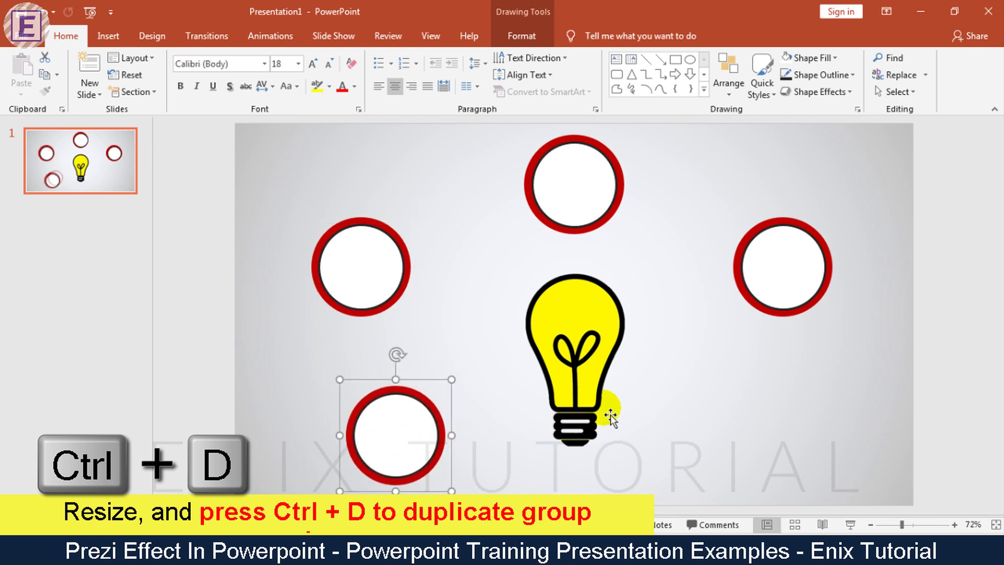
pyautogui.hotkey('ctrl', 'd')
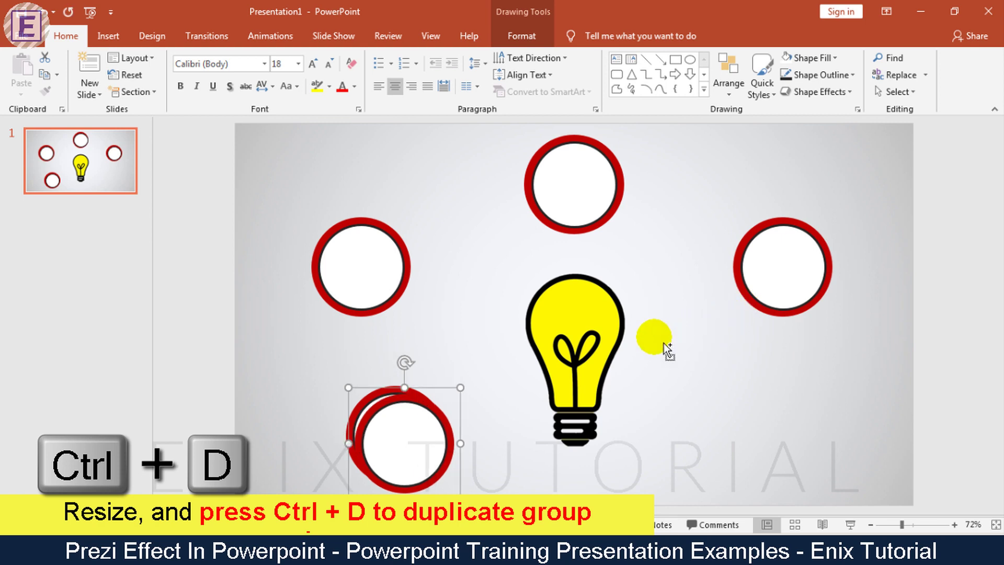
pyautogui.moveTo(421, 448)
pyautogui.mouseDown()
pyautogui.moveTo(798, 438)
pyautogui.moveTo(780, 443)
pyautogui.mouseUp()
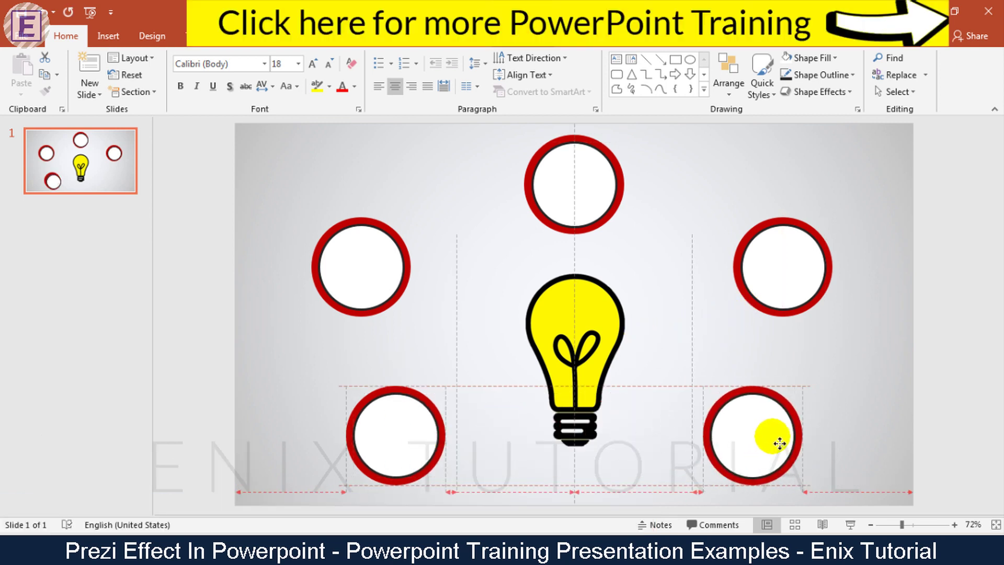
pyautogui.click(898, 391)
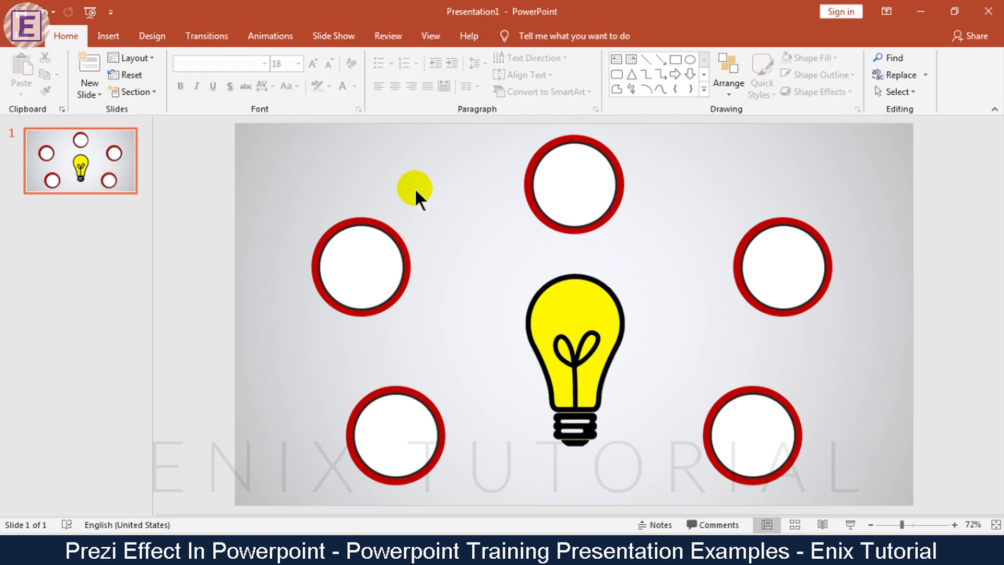
# Ungroup the left, top, right and bottom-right badges into separate circles
pyautogui.click(371, 256)
pyautogui.rightClick(364, 249)
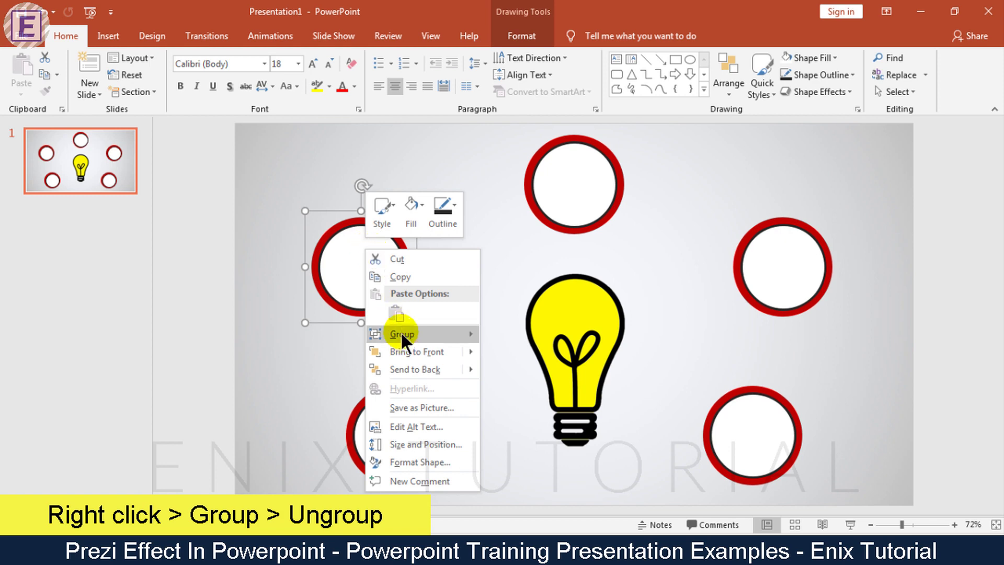
pyautogui.click(518, 372)
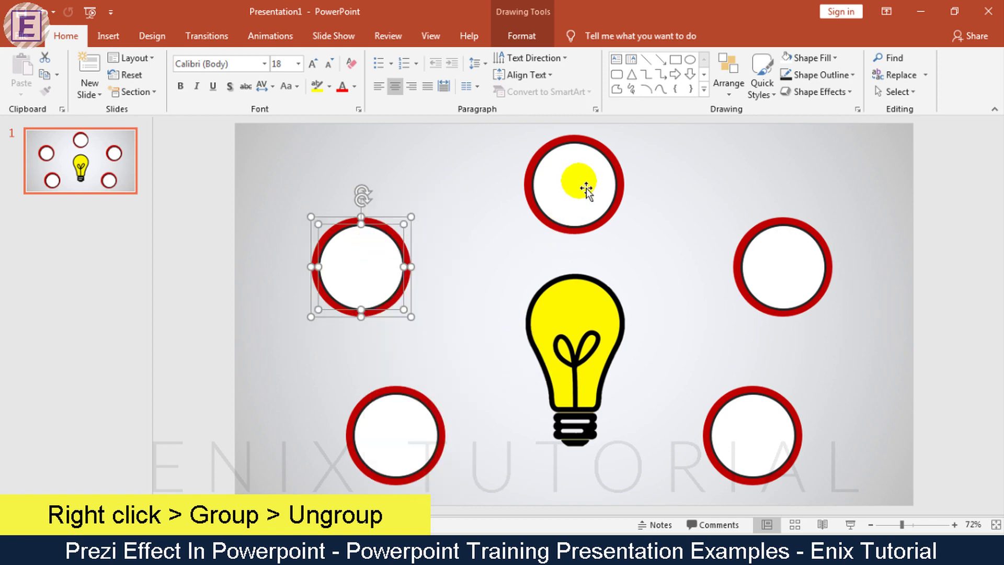
pyautogui.rightClick(579, 180)
pyautogui.moveTo(620, 266)
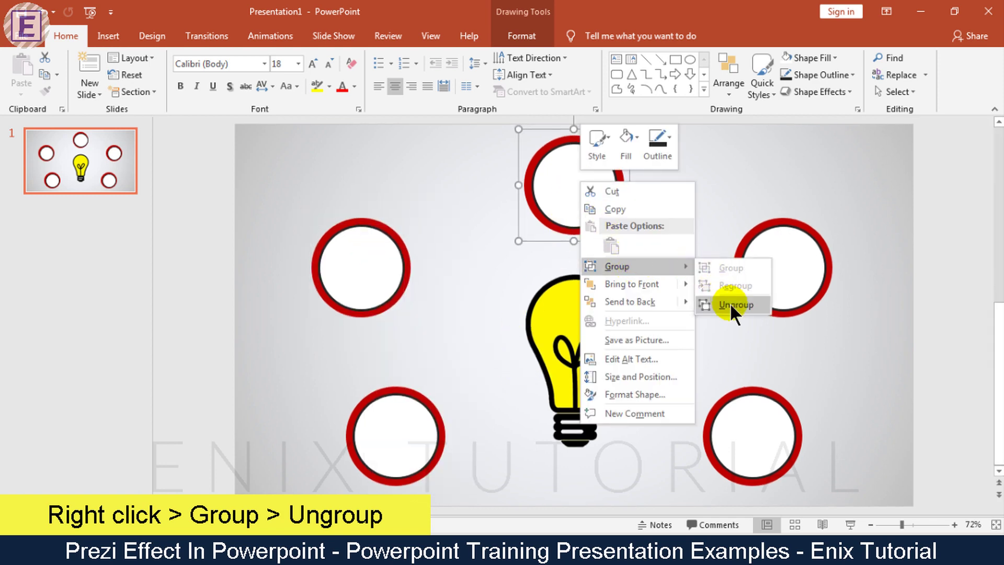
pyautogui.click(729, 302)
pyautogui.rightClick(769, 256)
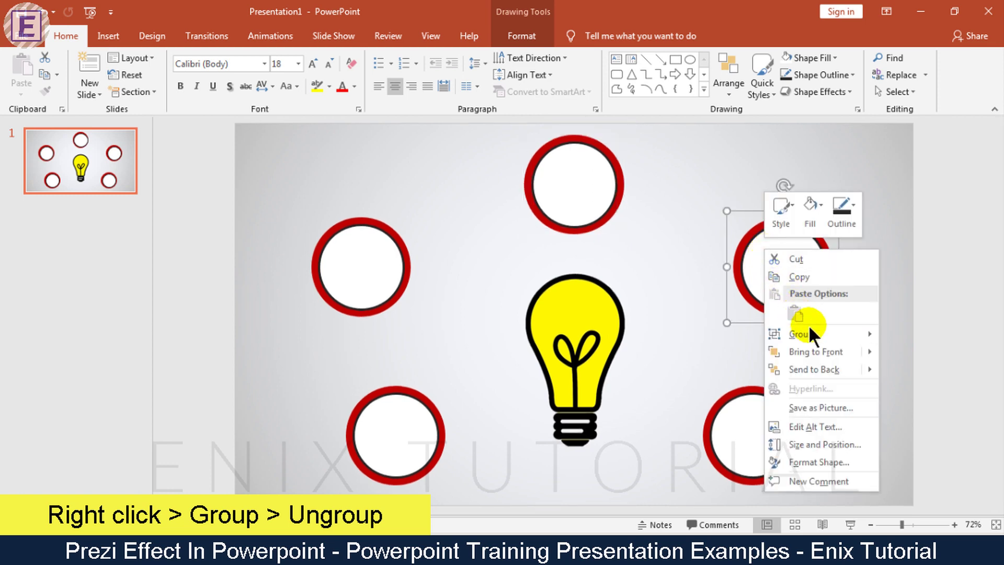
pyautogui.click(908, 374)
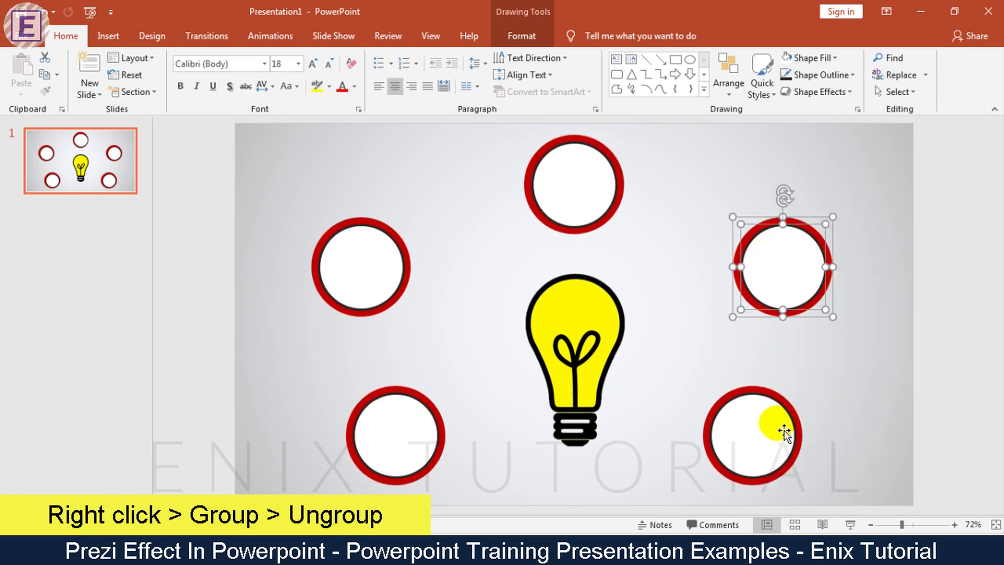
pyautogui.rightClick(747, 429)
pyautogui.moveTo(784, 272)
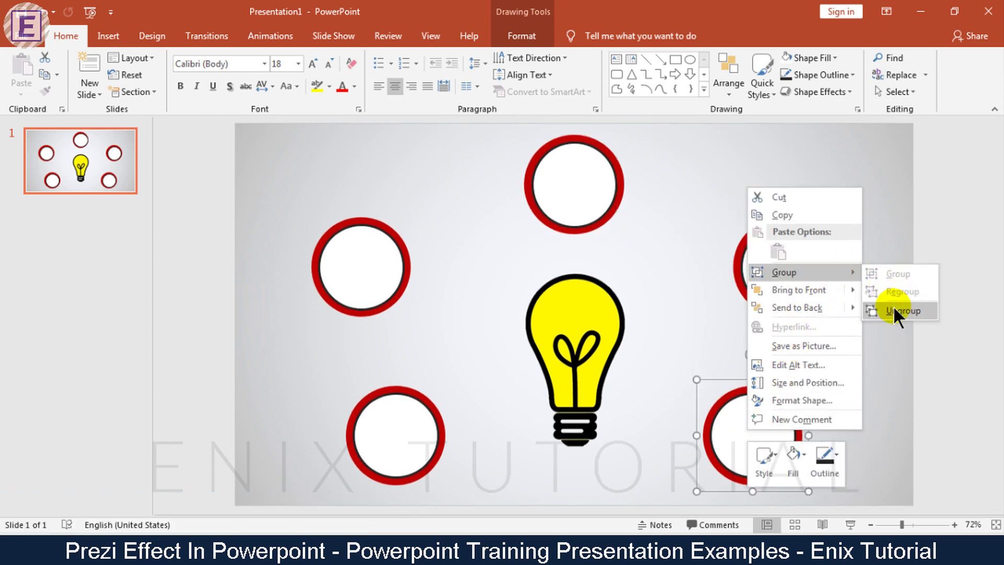
pyautogui.click(893, 308)
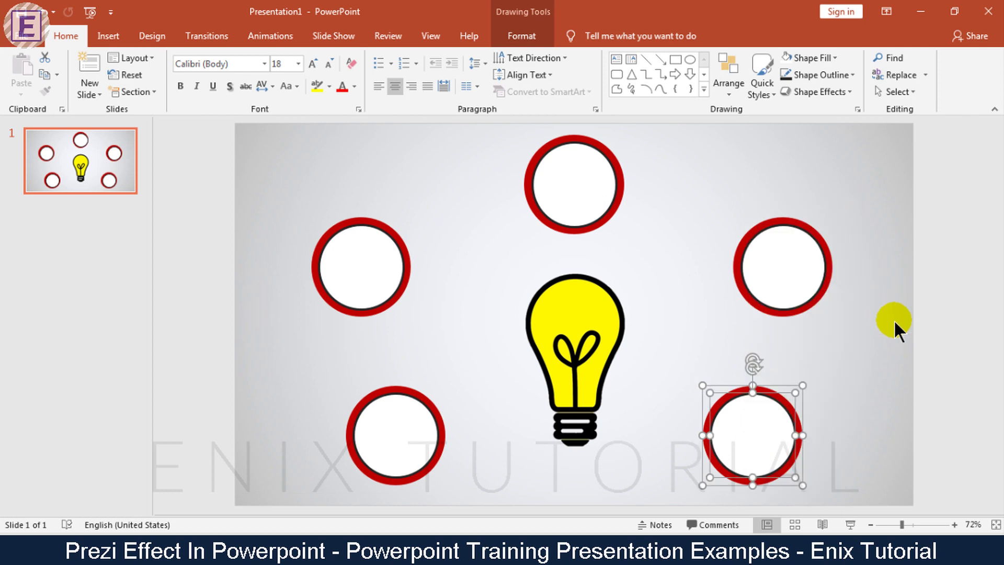
pyautogui.click(366, 230)
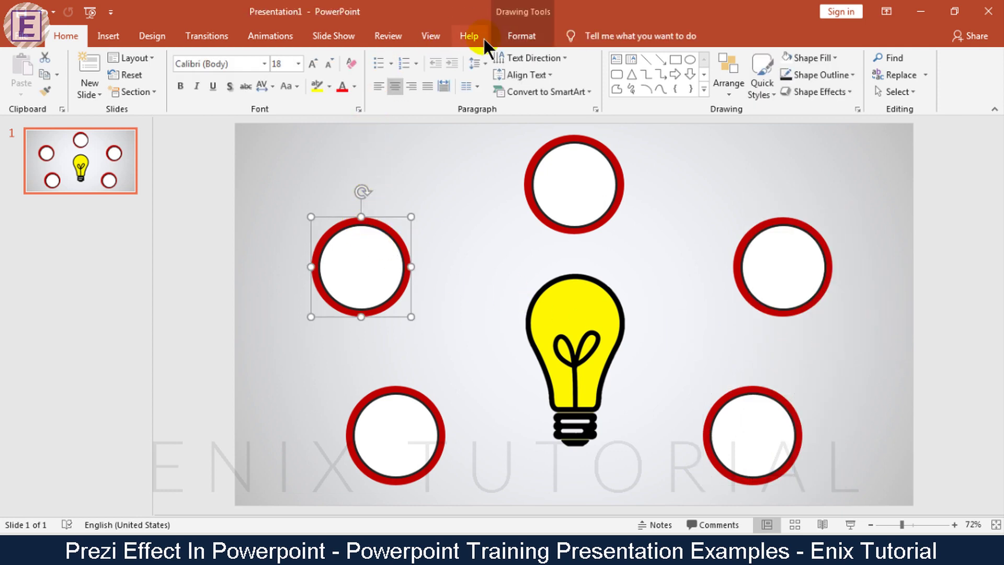
# Fill the left ring purple, the top light blue, the right gold and the bottom-right green
pyautogui.click(501, 33)
pyautogui.click(391, 58)
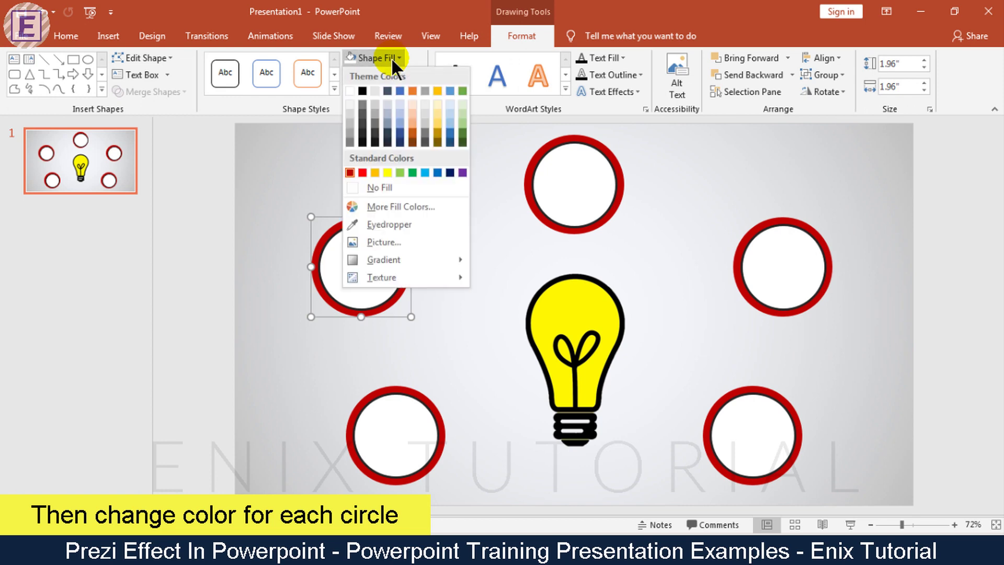
pyautogui.click(459, 173)
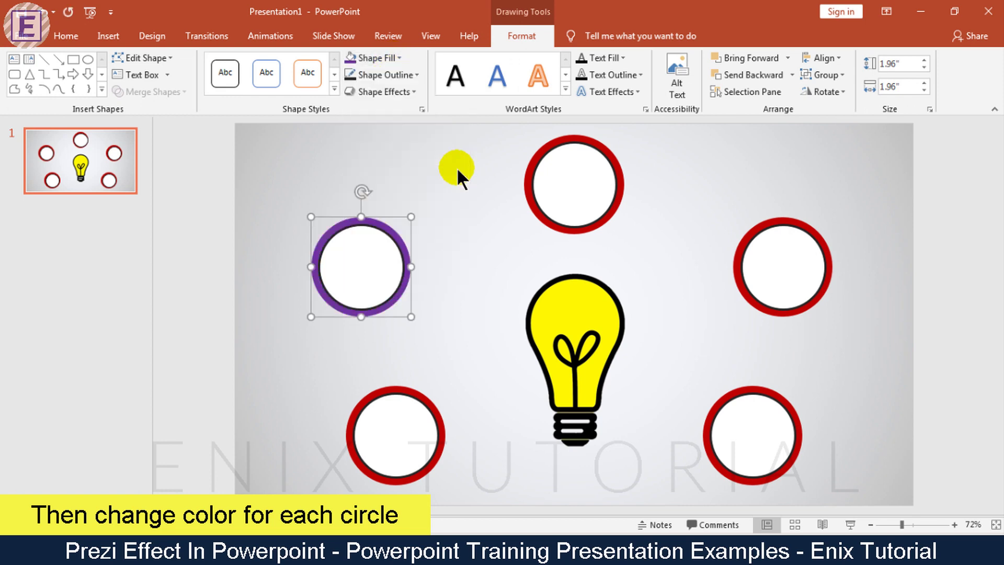
pyautogui.click(544, 151)
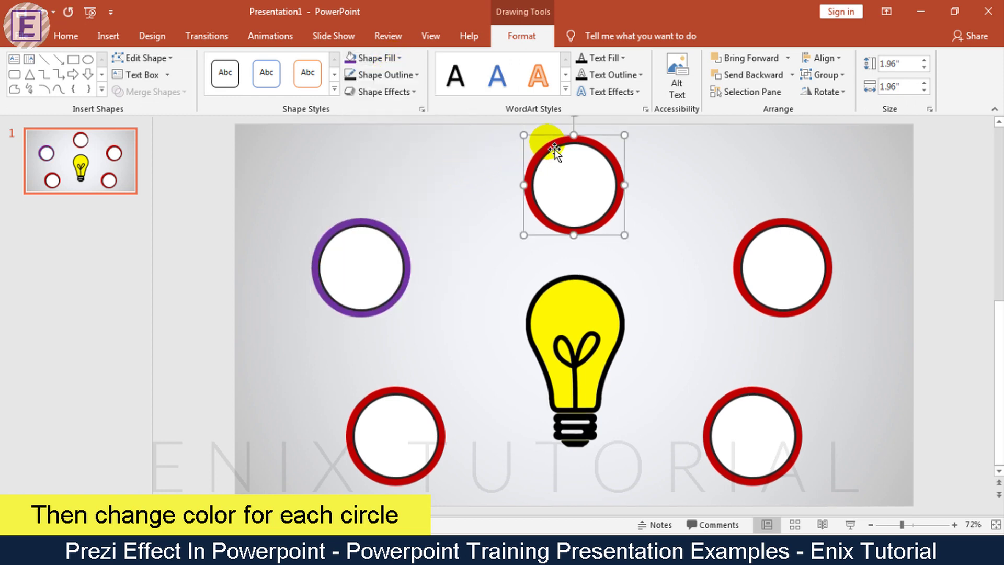
pyautogui.click(395, 53)
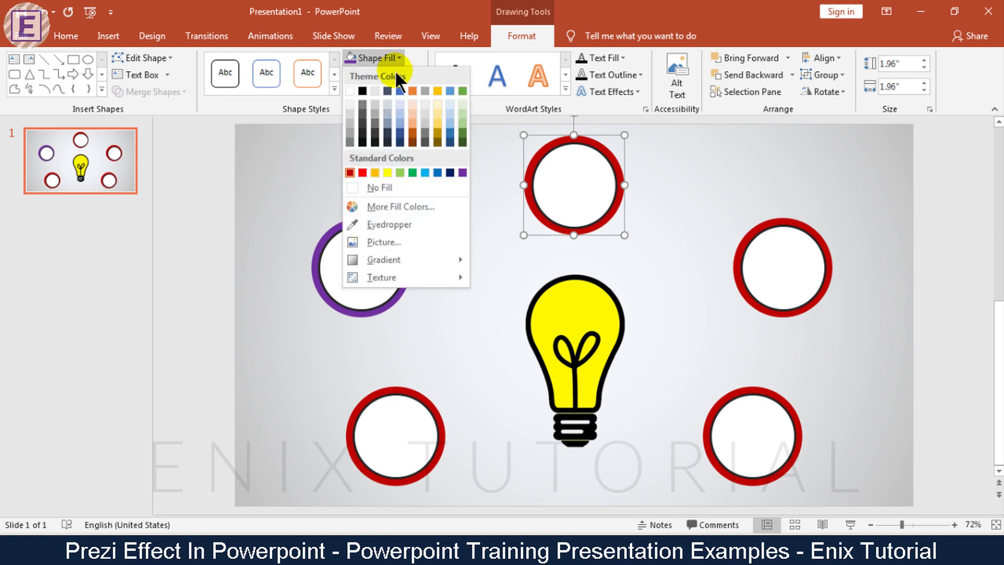
pyautogui.click(600, 190)
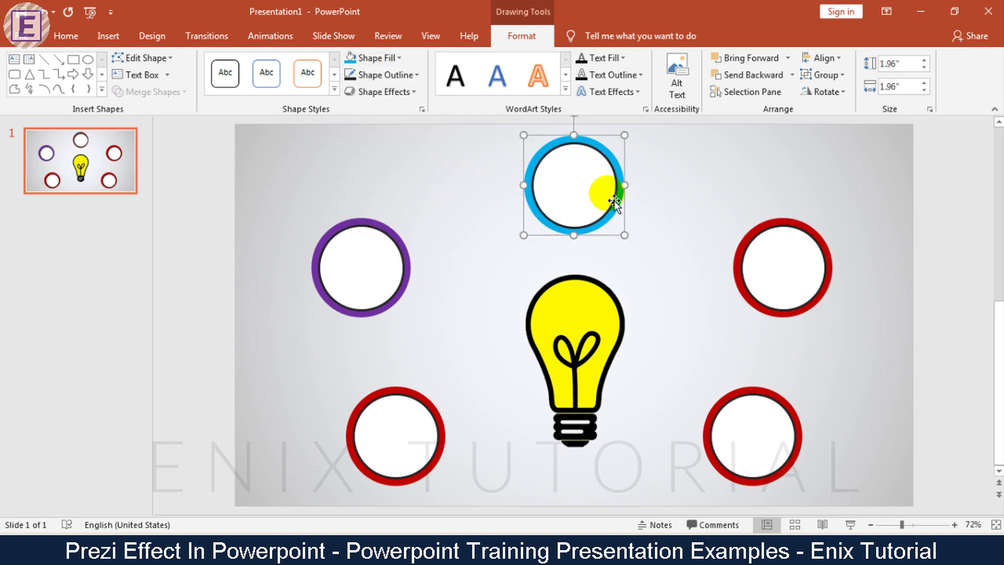
pyautogui.click(782, 225)
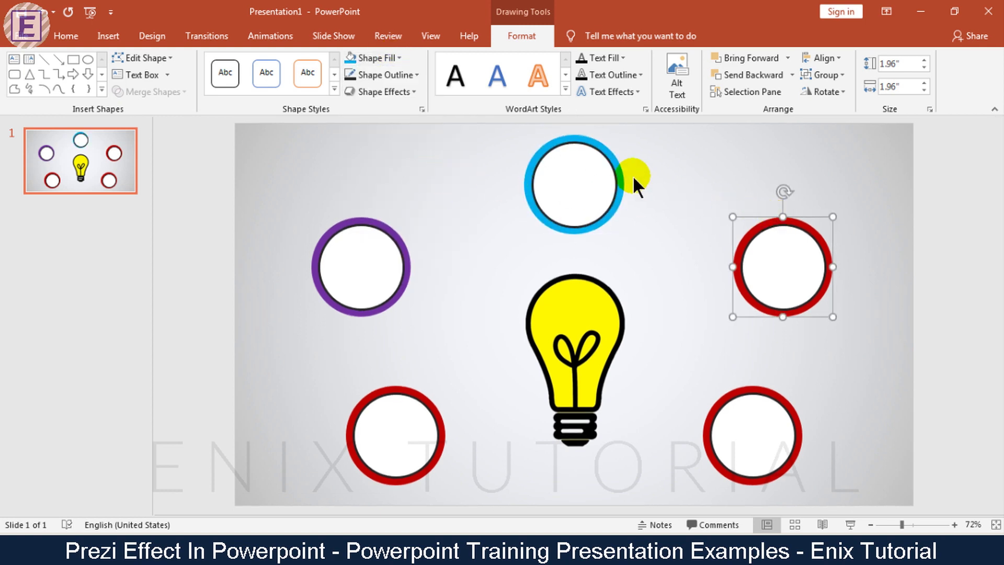
pyautogui.click(394, 56)
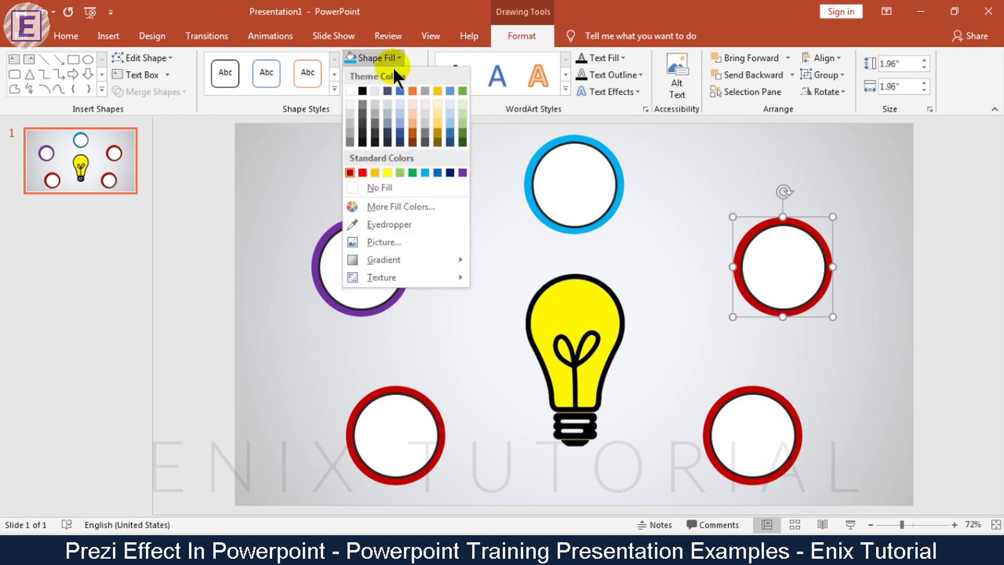
pyautogui.click(372, 172)
pyautogui.click(745, 400)
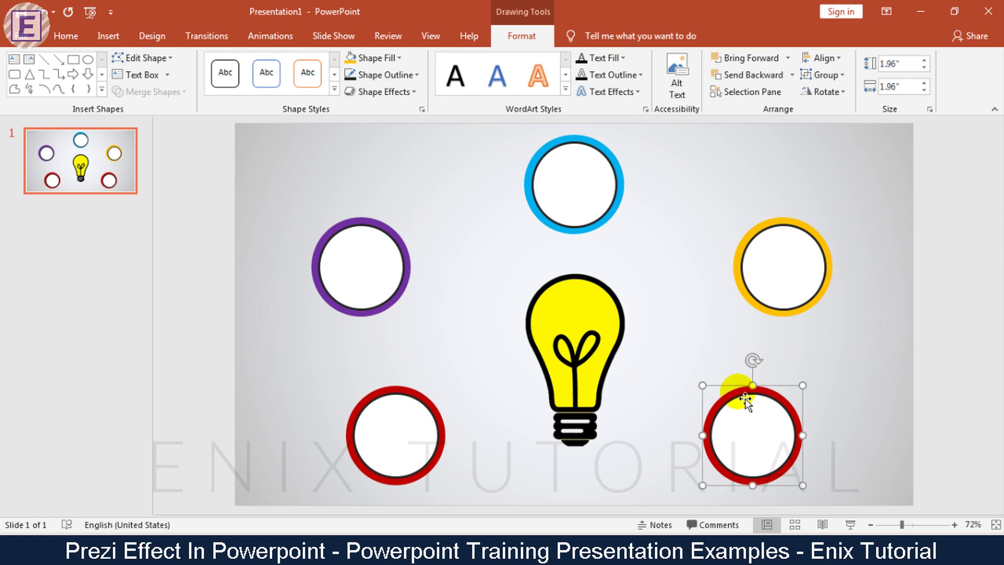
pyautogui.click(397, 59)
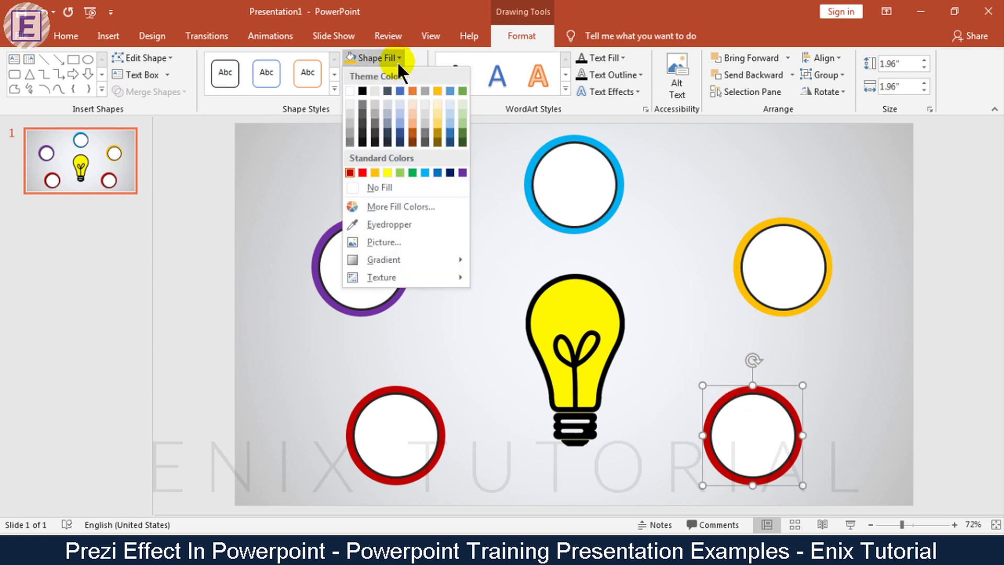
pyautogui.click(412, 173)
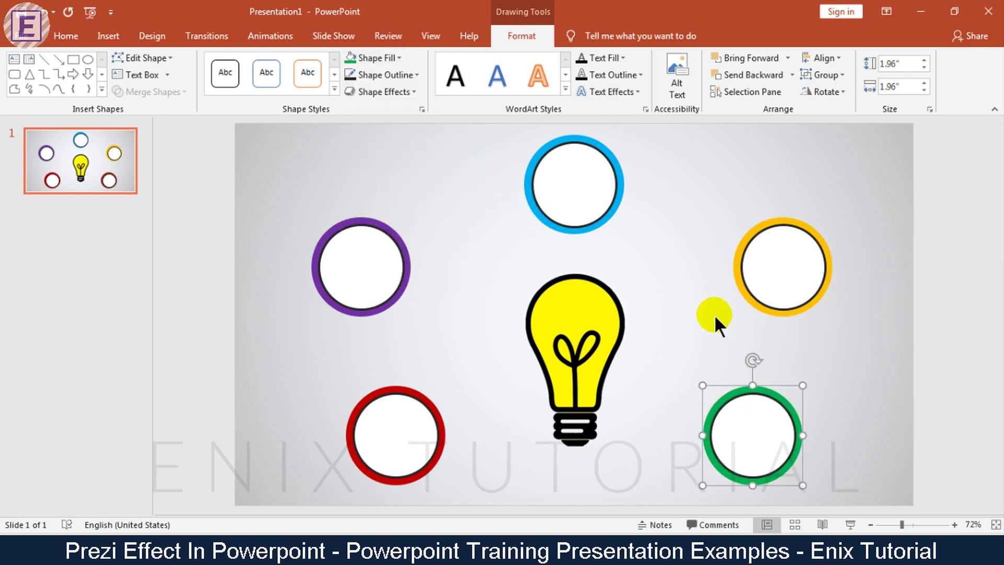
pyautogui.click(893, 362)
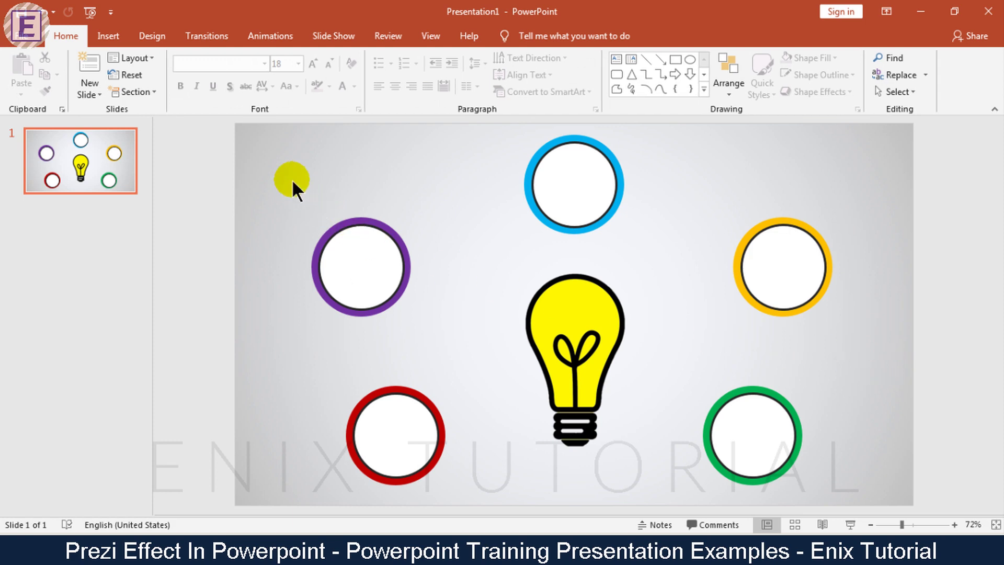
# Regroup the purple, blue, gold and green rings, each with its white inner circle
pyautogui.moveTo(277, 160); pyautogui.dragTo(448, 329)
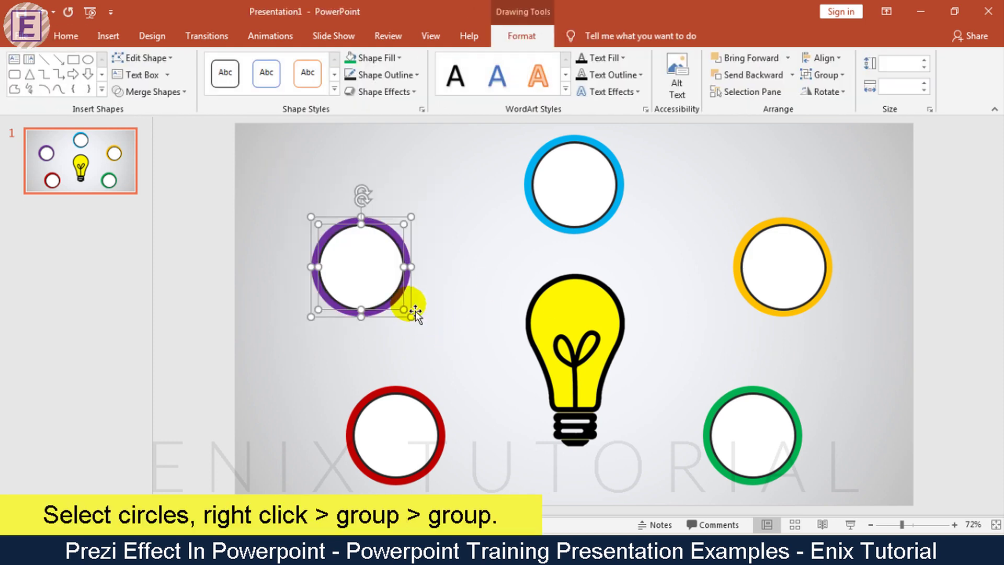
pyautogui.rightClick(361, 249)
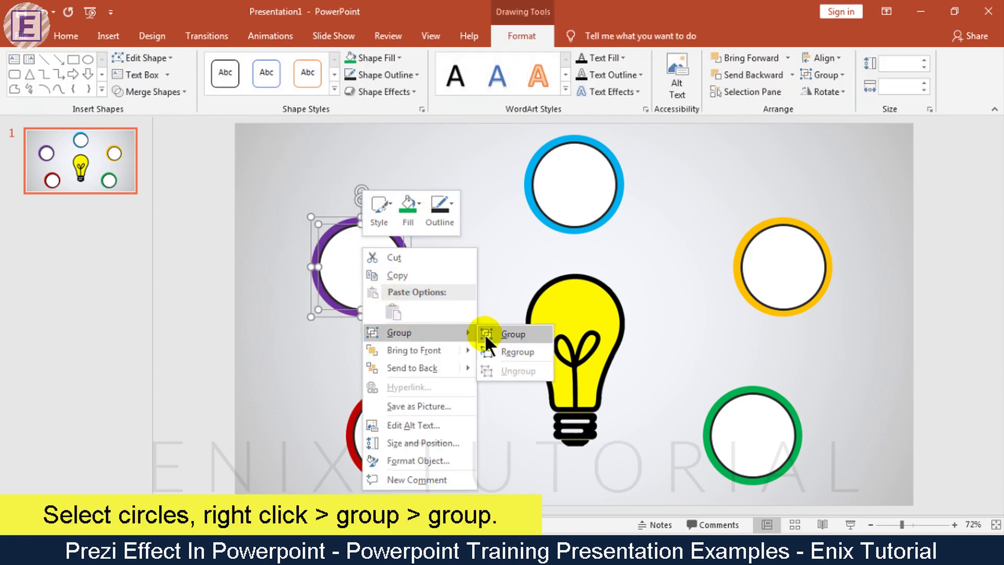
pyautogui.click(484, 334)
pyautogui.moveTo(502, 125); pyautogui.dragTo(640, 223)
pyautogui.rightClick(588, 183)
pyautogui.moveTo(629, 268)
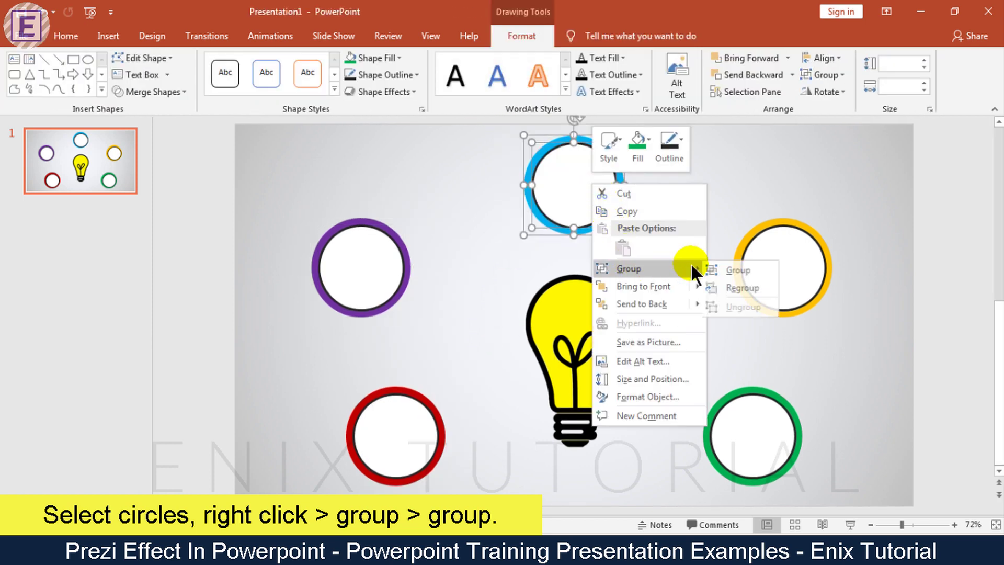
pyautogui.click(724, 269)
pyautogui.moveTo(707, 187); pyautogui.dragTo(865, 331)
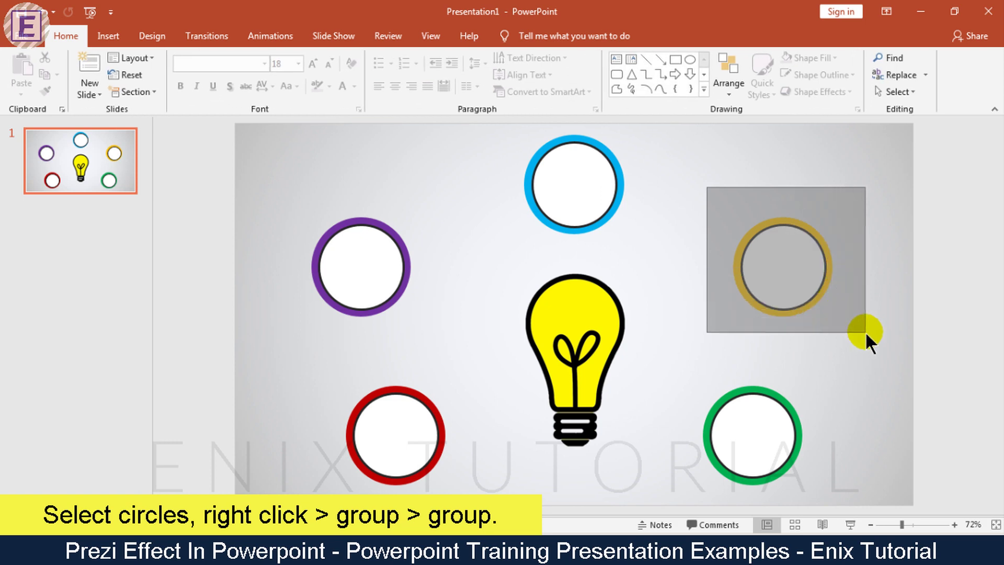
pyautogui.rightClick(795, 252)
pyautogui.moveTo(833, 338)
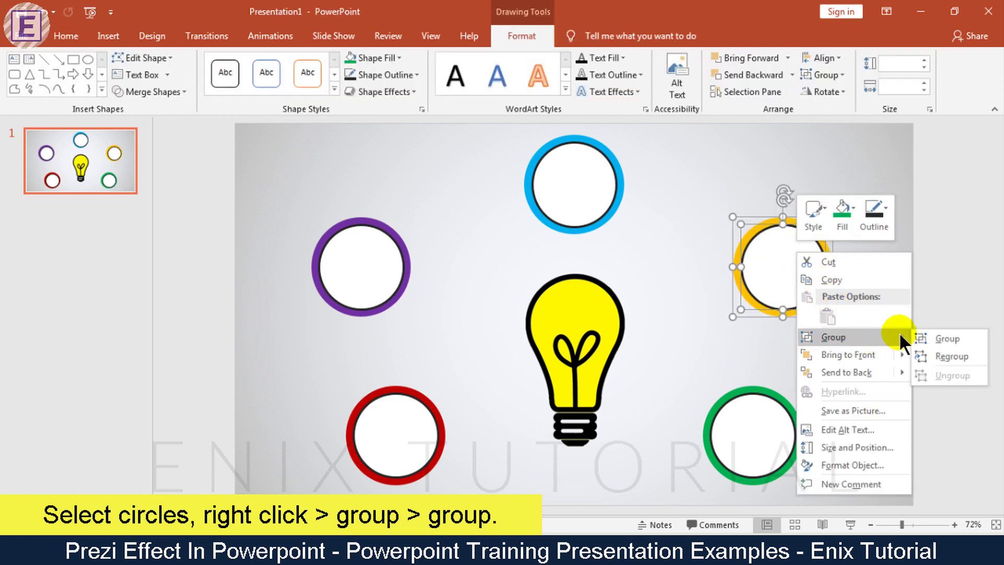
pyautogui.click(936, 338)
pyautogui.moveTo(844, 489); pyautogui.dragTo(669, 376)
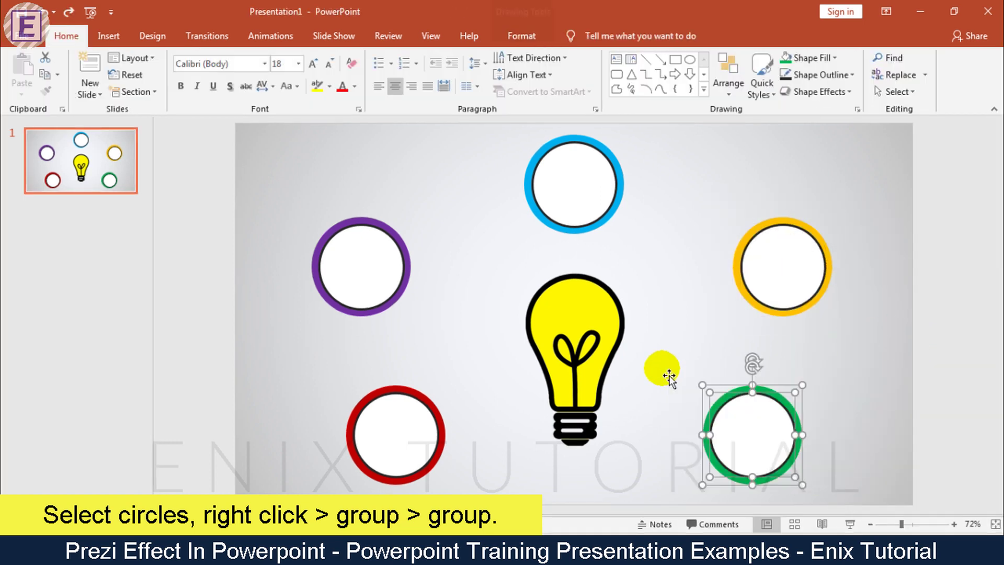
pyautogui.rightClick(766, 435)
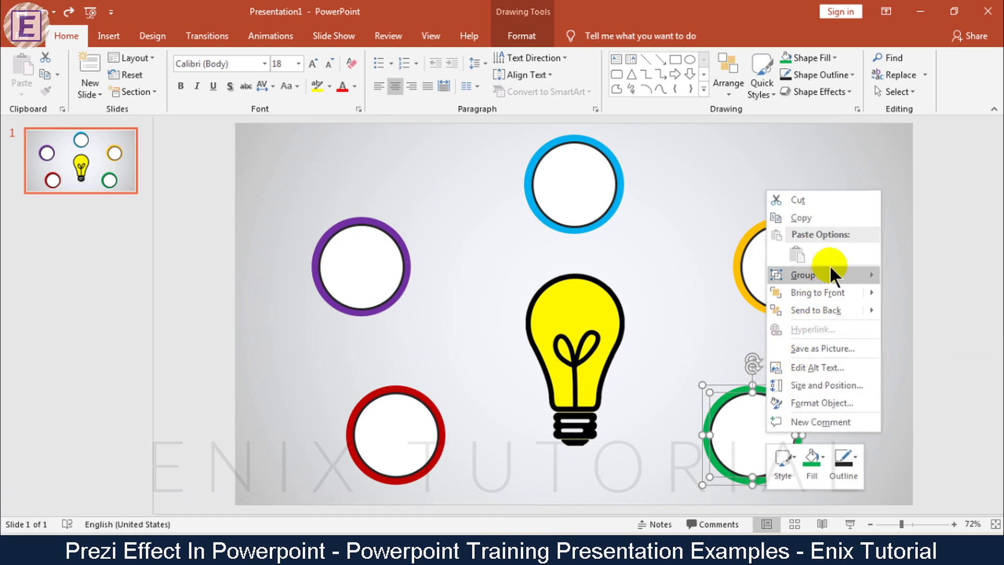
pyautogui.moveTo(803, 275)
pyautogui.click(902, 272)
pyautogui.click(892, 359)
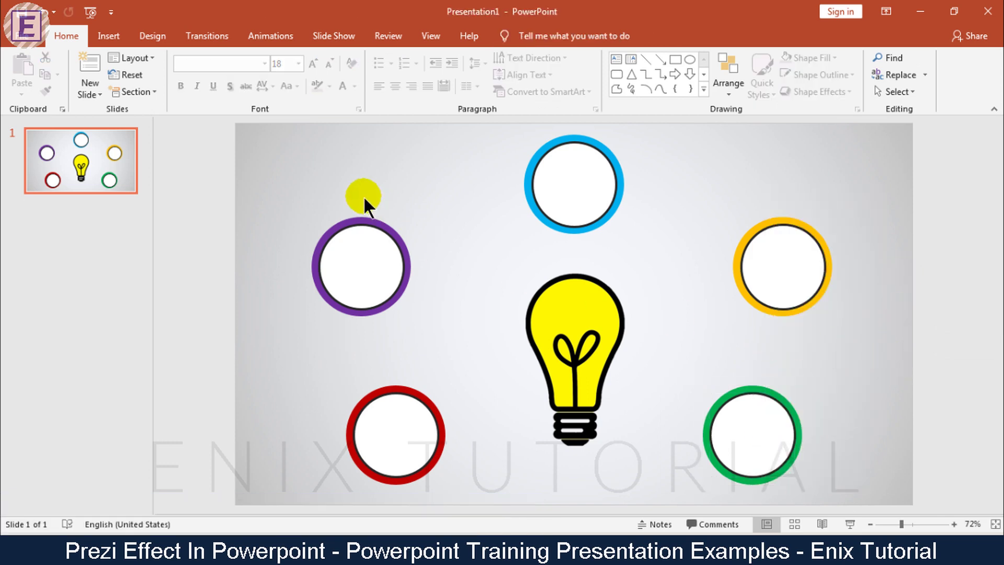
pyautogui.click(110, 36)
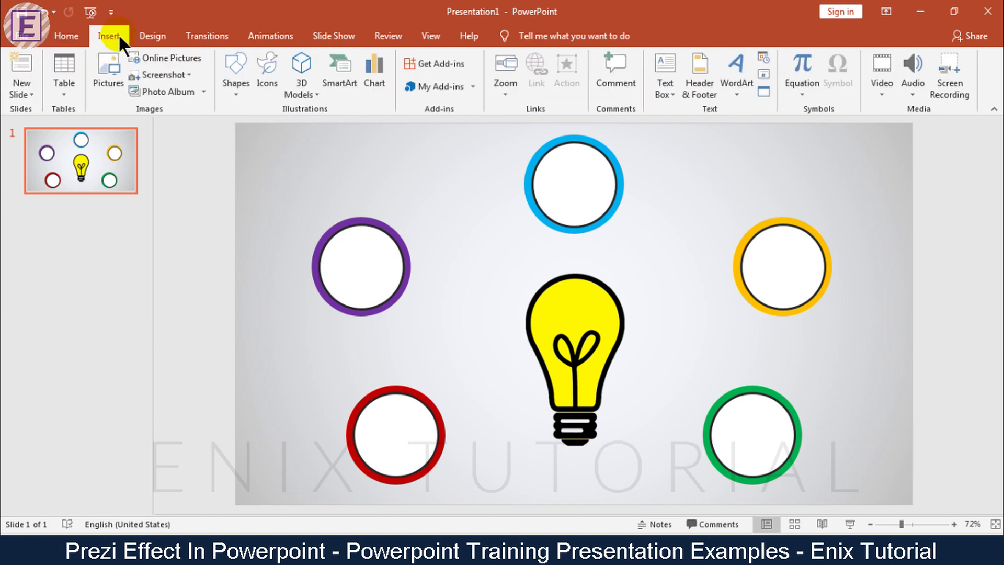
# Draw a black straight line from the bulb to the red bottom-left badge
pyautogui.click(236, 83)
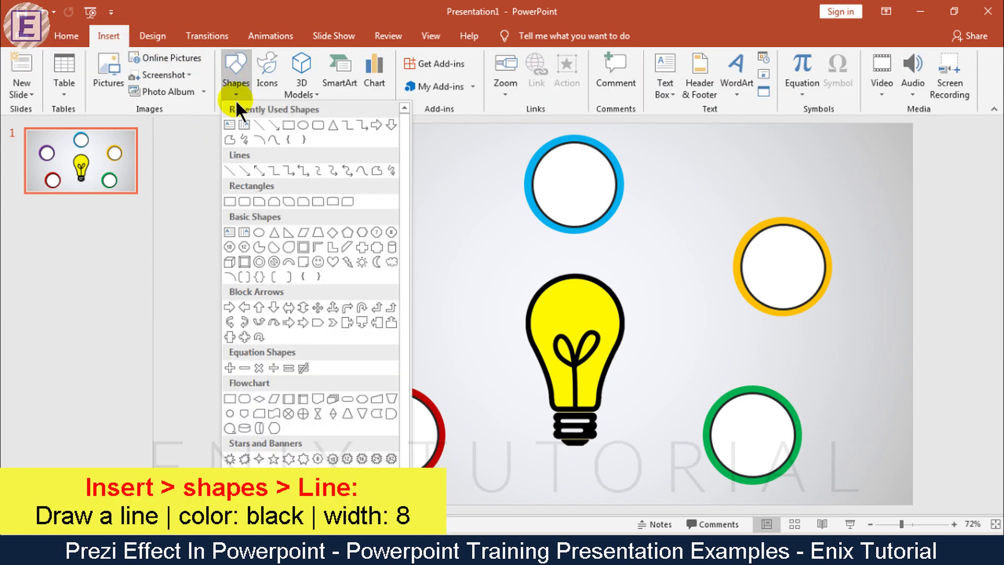
pyautogui.click(230, 168)
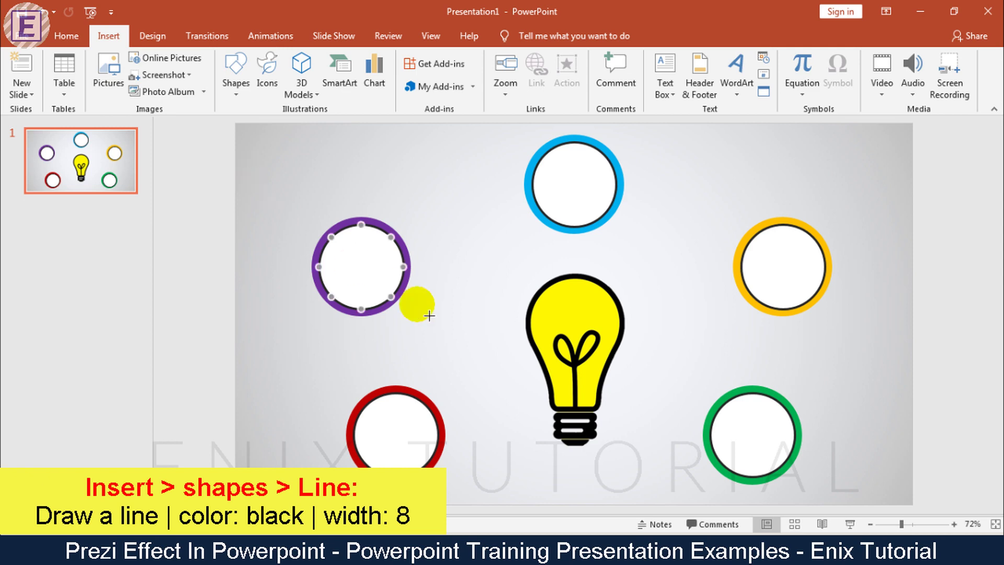
pyautogui.moveTo(532, 385); pyautogui.dragTo(458, 413)
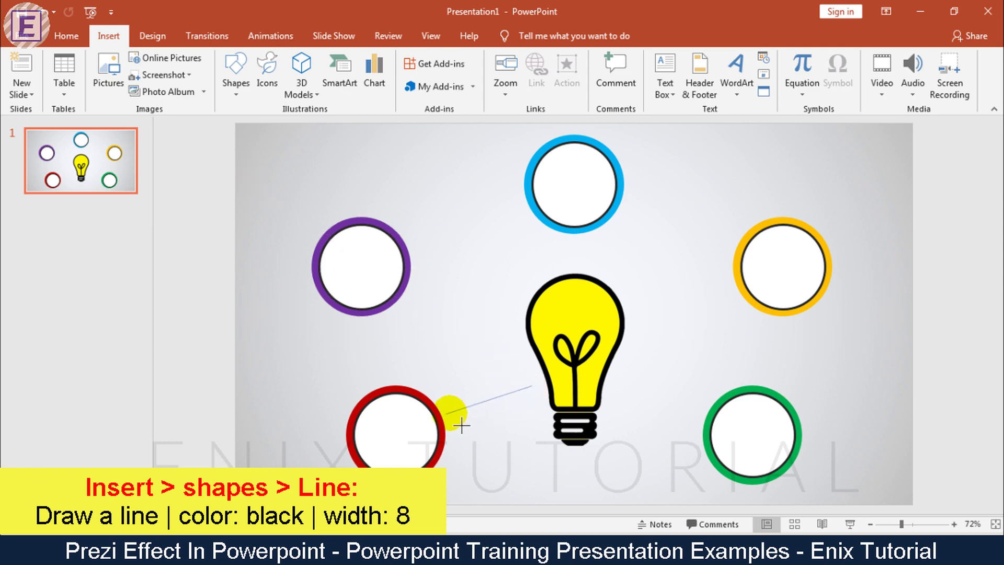
pyautogui.moveTo(452, 413); pyautogui.dragTo(445, 413)
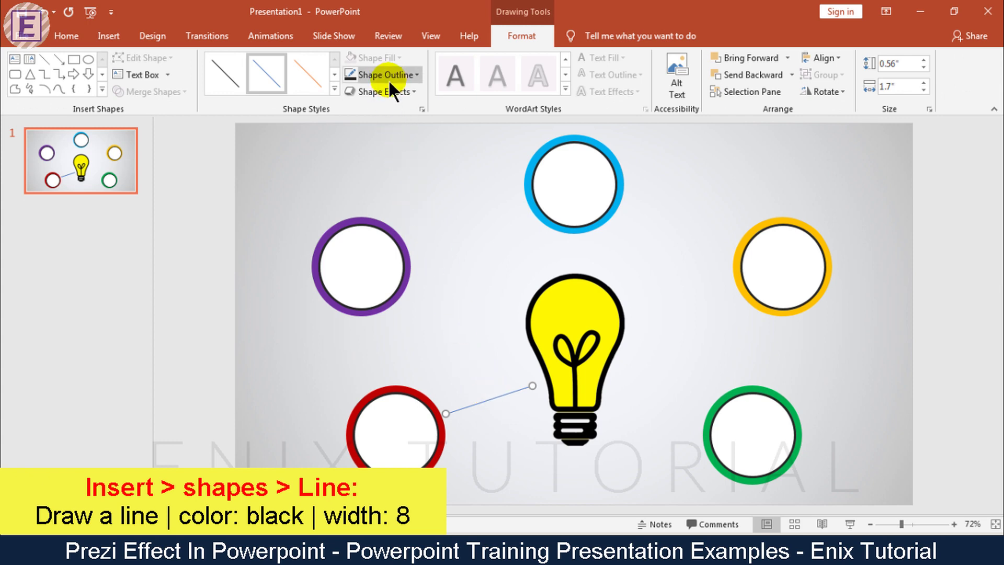
pyautogui.click(393, 76)
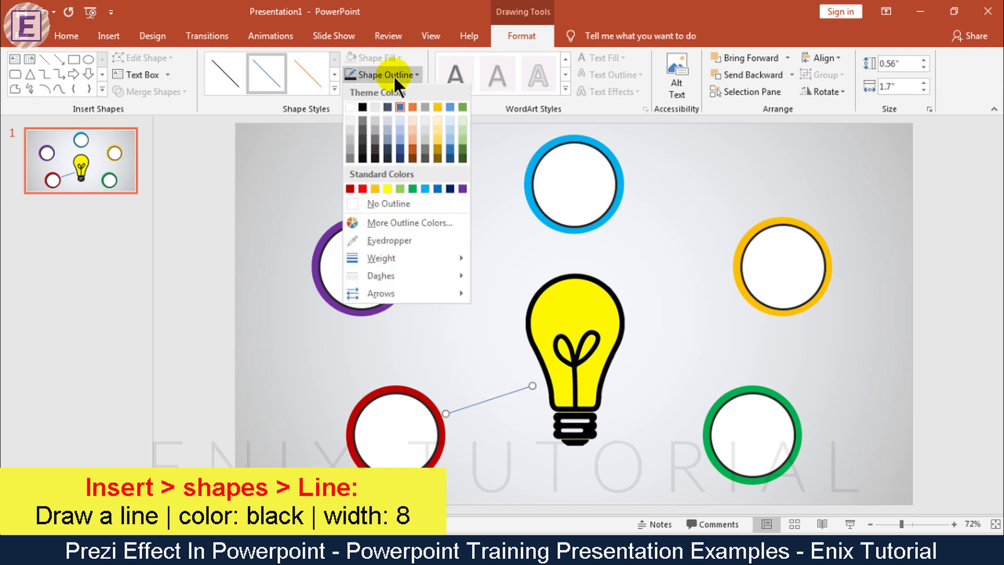
pyautogui.click(362, 108)
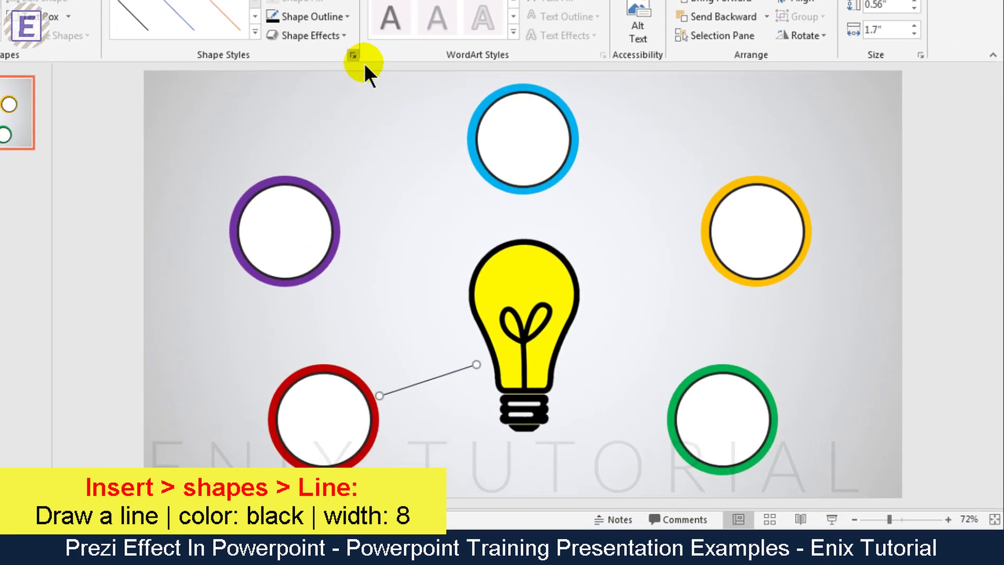
# Give the connector an 8 pt width and an oval dot end, nudging the dot slightly right
pyautogui.click(354, 55)
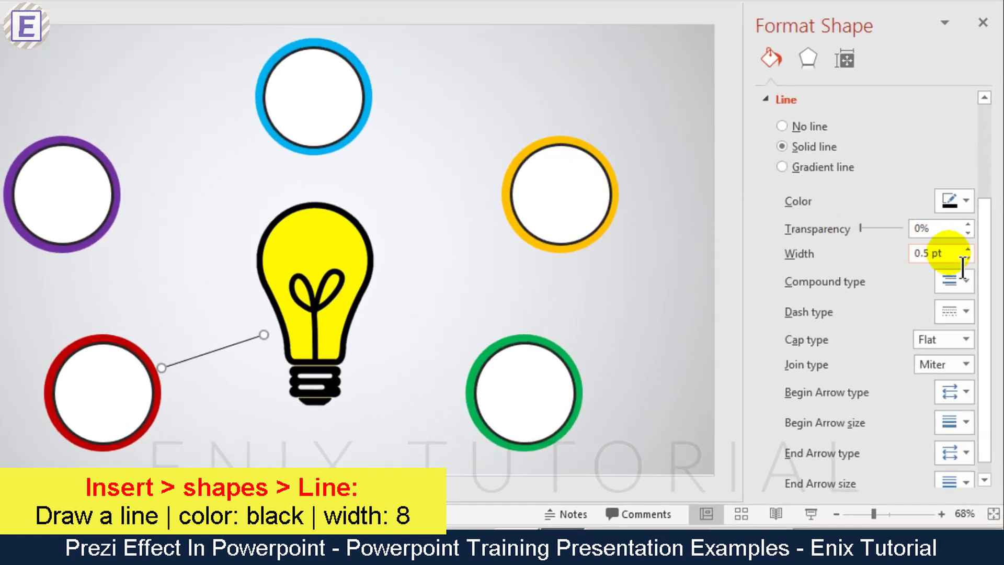
pyautogui.moveTo(963, 267); pyautogui.dragTo(901, 255)
pyautogui.write('8')
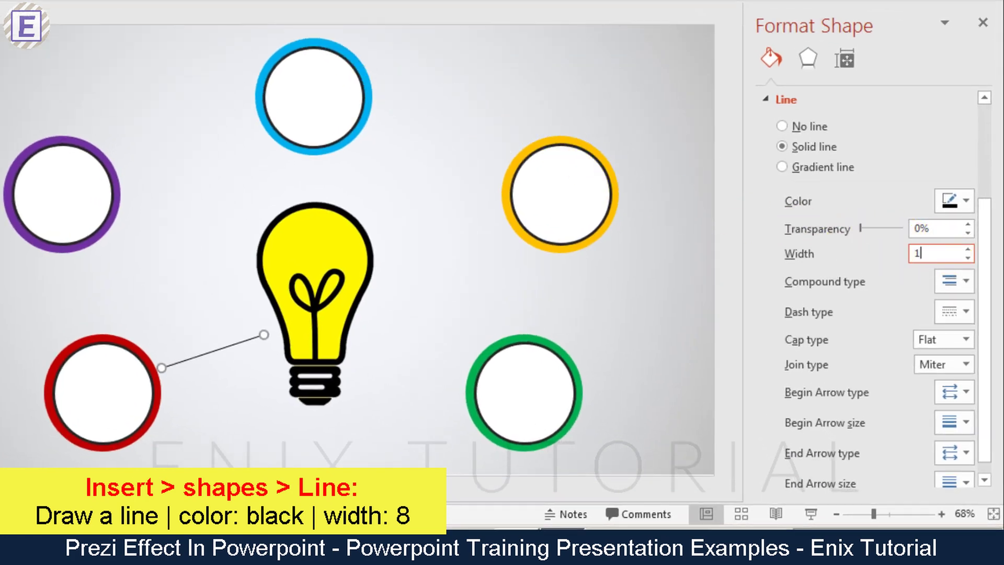
pyautogui.press('BackSpace')
pyautogui.write('10')
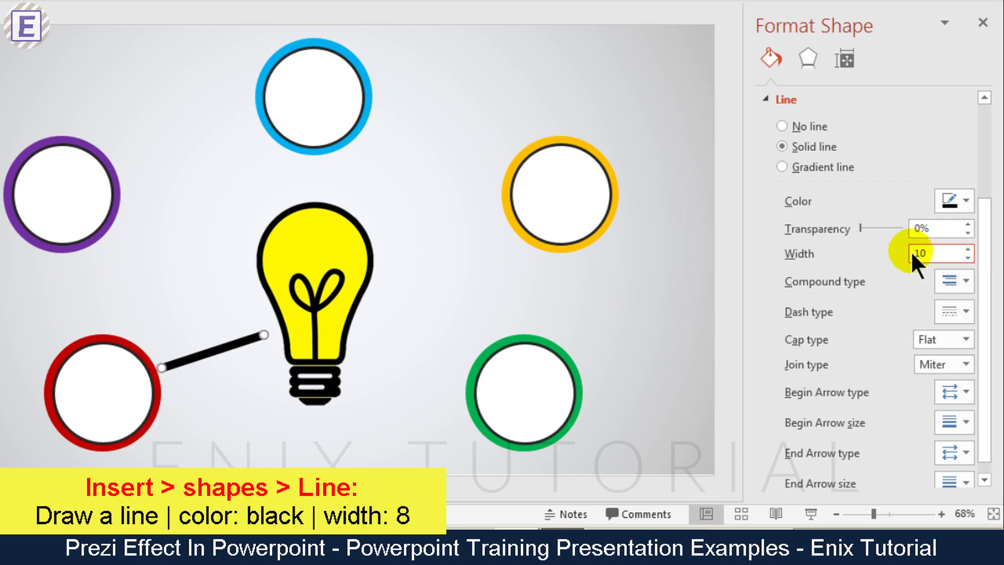
pyautogui.moveTo(936, 253); pyautogui.dragTo(886, 250)
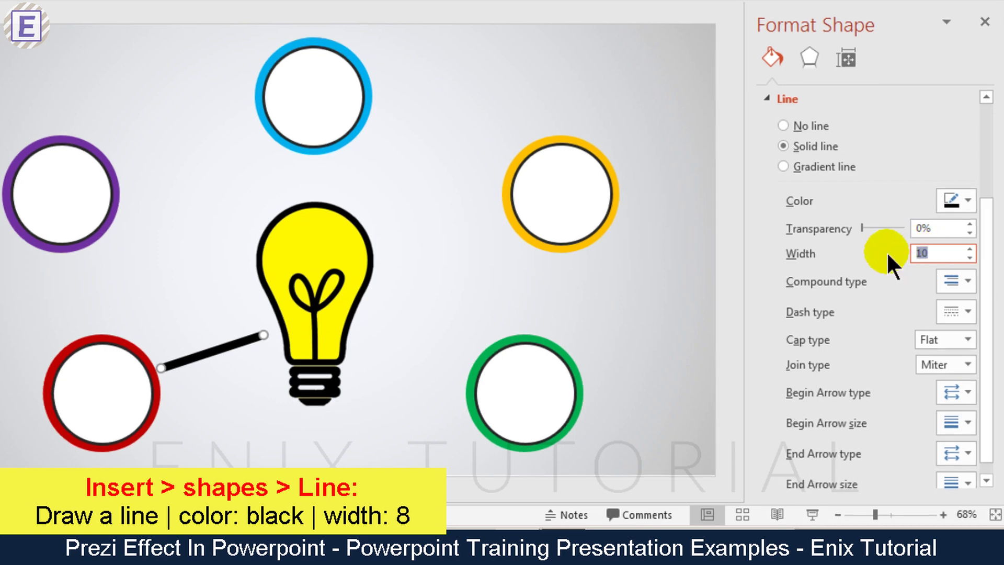
pyautogui.write('8')
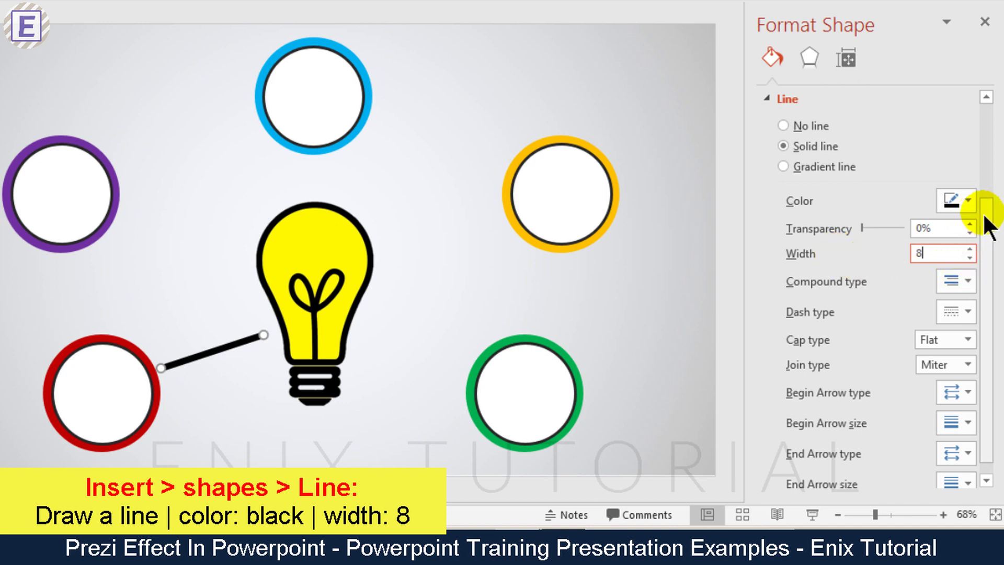
pyautogui.scroll(-1, 985, 241)
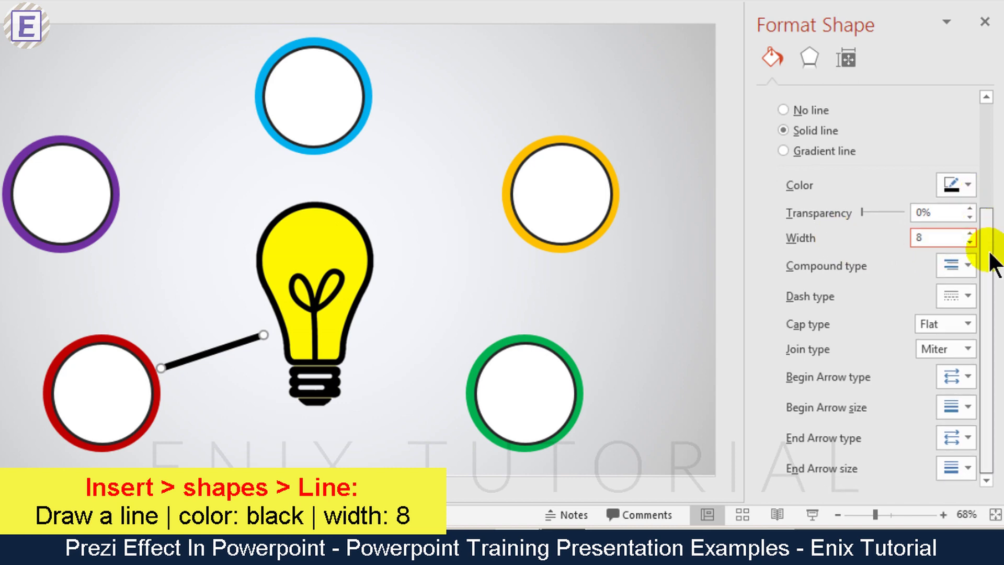
pyautogui.click(960, 437)
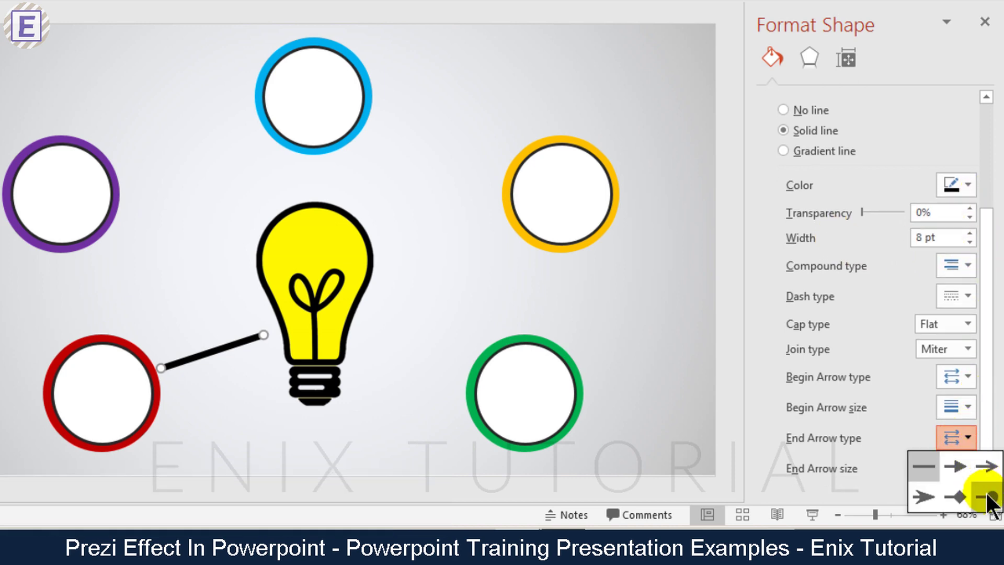
pyautogui.click(984, 498)
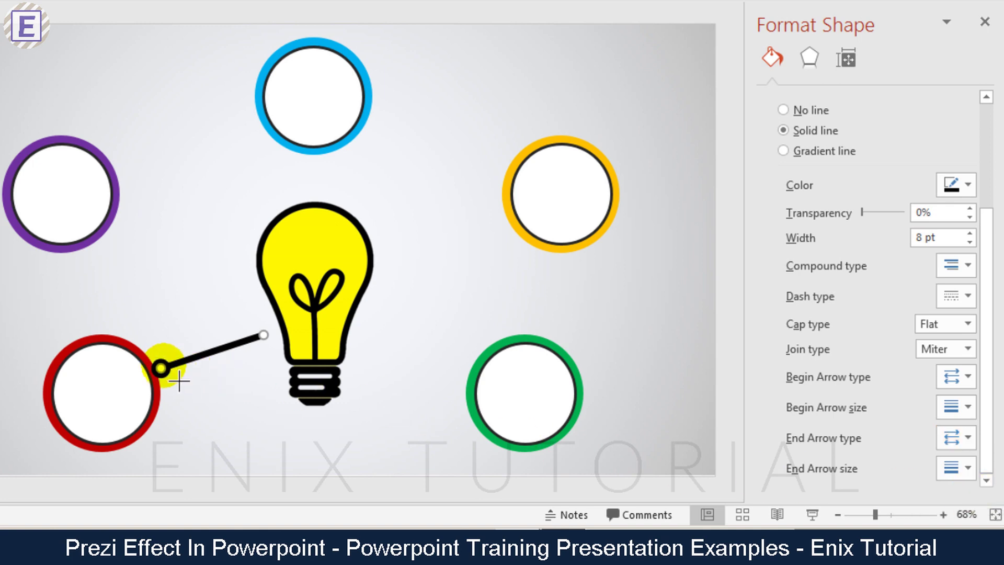
pyautogui.moveTo(161, 368); pyautogui.dragTo(175, 367)
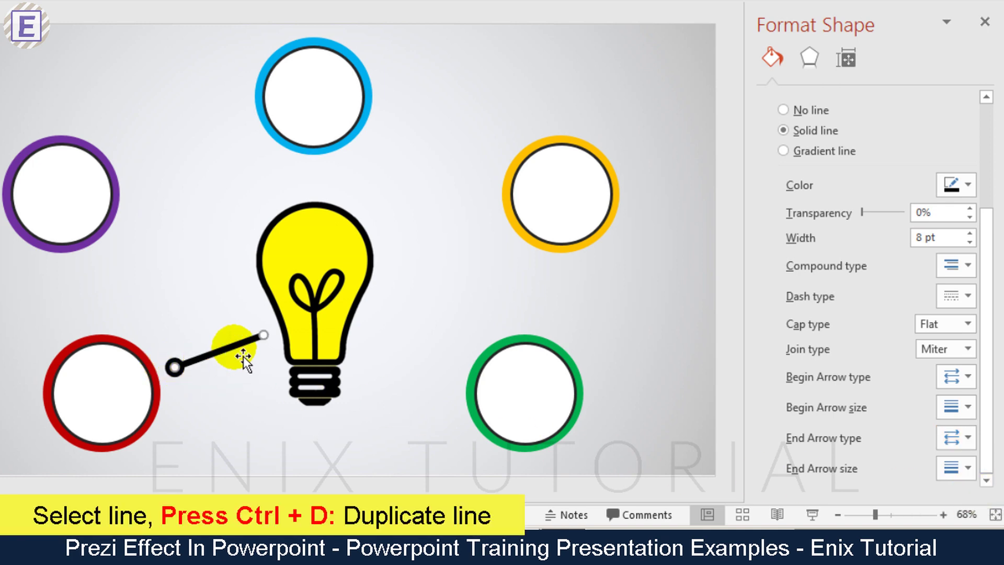
# Duplicate the dot-ended connector and angle the copy between the bulb and the purple circle
pyautogui.hotkey('ctrl', 'd')
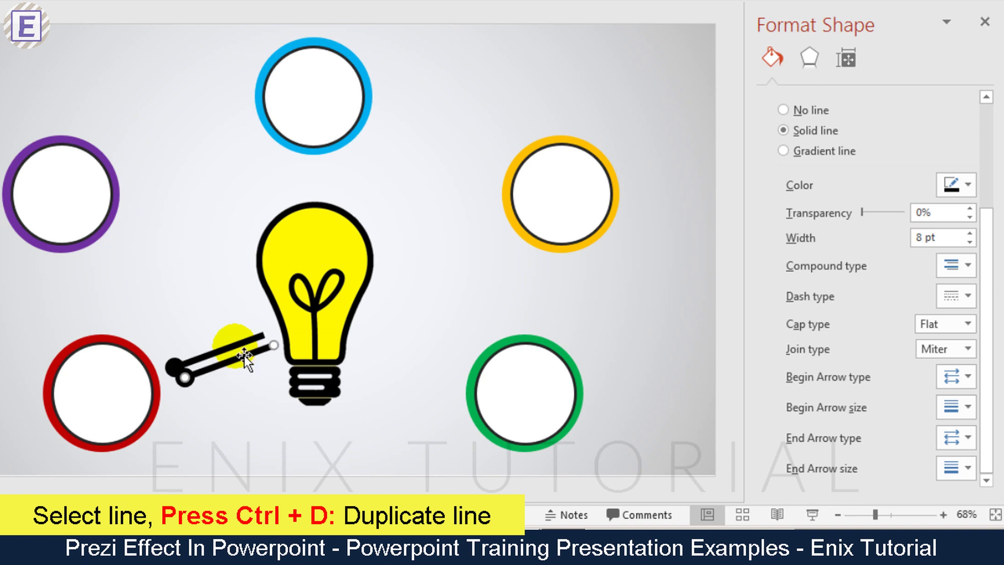
pyautogui.moveTo(240, 369); pyautogui.dragTo(212, 264)
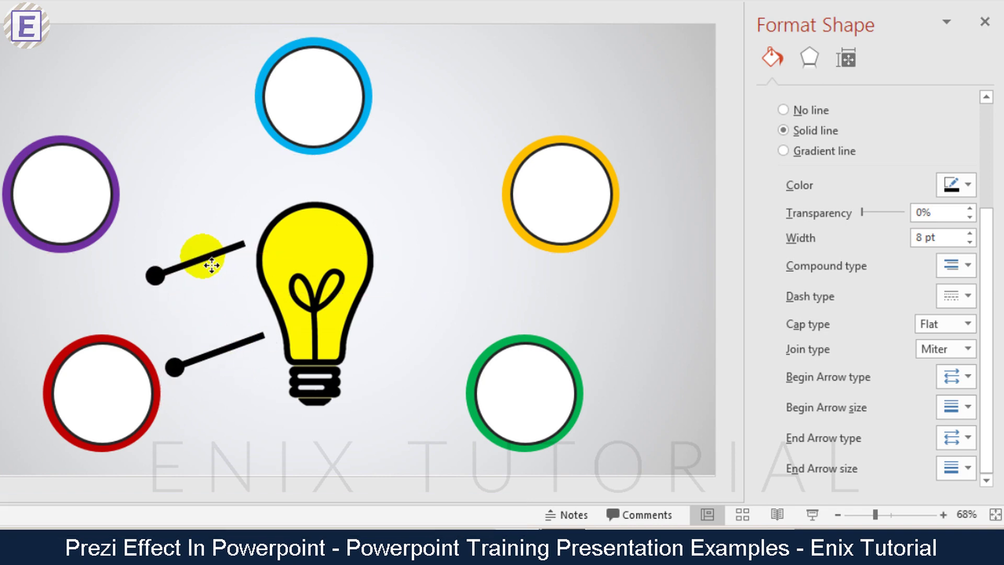
pyautogui.moveTo(170, 290); pyautogui.dragTo(166, 232)
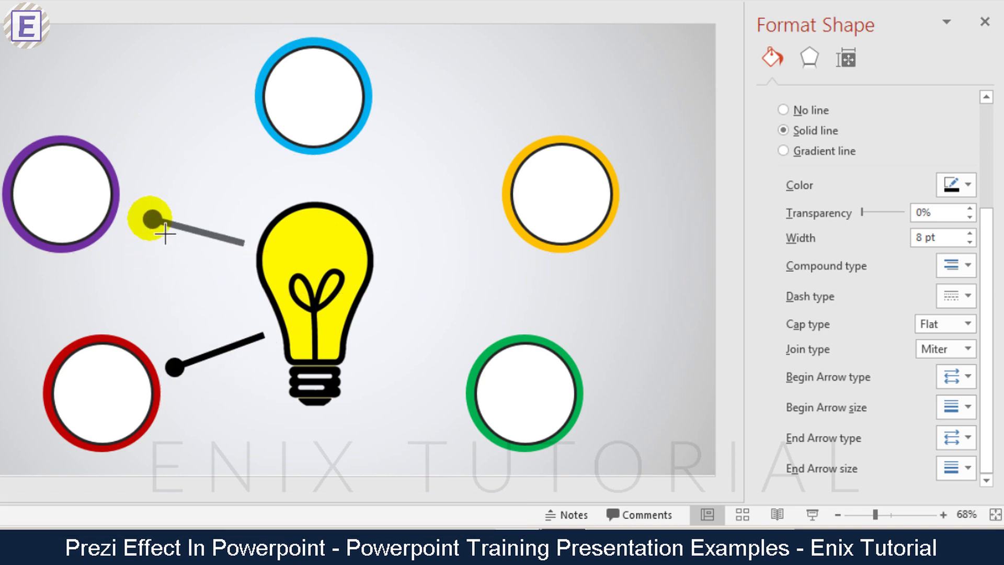
pyautogui.click(194, 230)
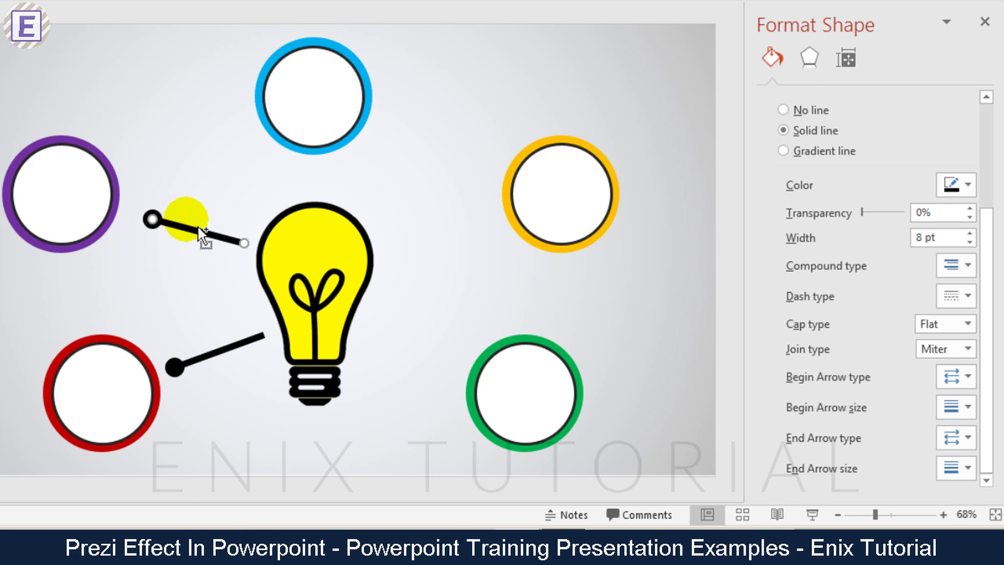
# Copy the connector above the bulb and lengthen it toward the blue circle
pyautogui.moveTo(204, 235)
pyautogui.mouseDown()
pyautogui.moveTo(212, 128)
pyautogui.moveTo(307, 184)
pyautogui.moveTo(312, 203)
pyautogui.moveTo(246, 183)
pyautogui.moveTo(314, 155)
pyautogui.mouseUp()
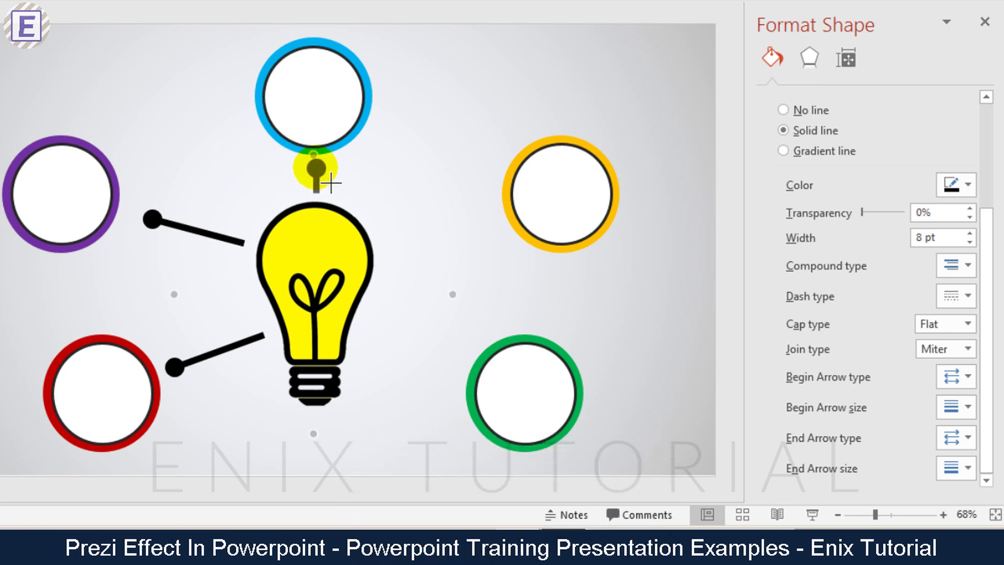
pyautogui.click(362, 131)
pyautogui.moveTo(324, 112); pyautogui.dragTo(321, 98)
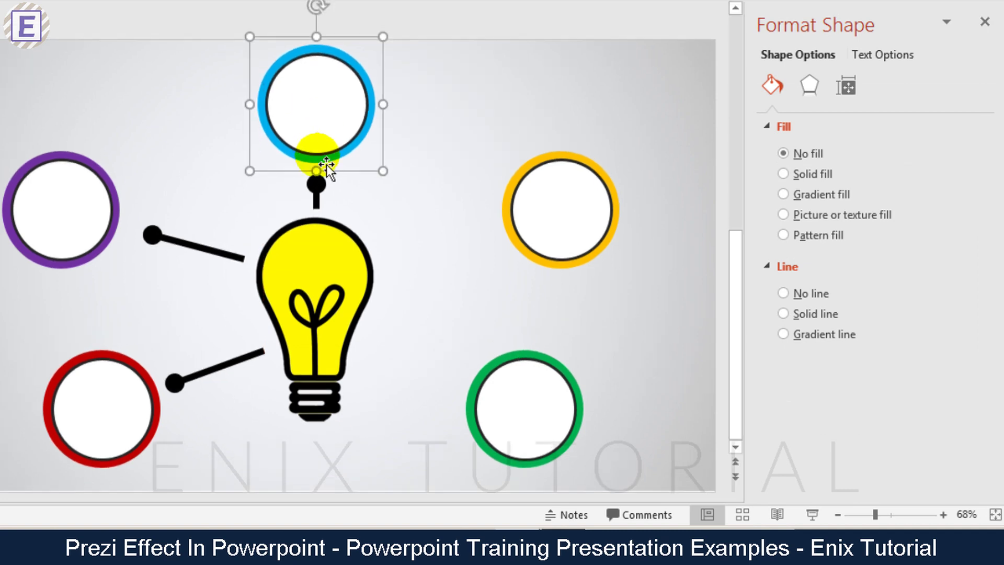
pyautogui.click(319, 173)
pyautogui.click(323, 180)
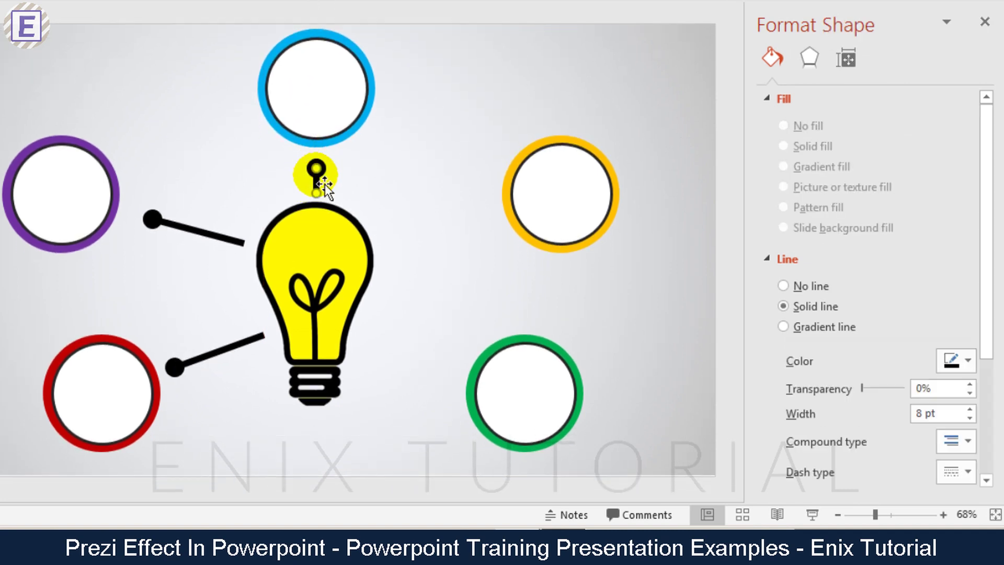
pyautogui.moveTo(329, 184); pyautogui.dragTo(337, 172)
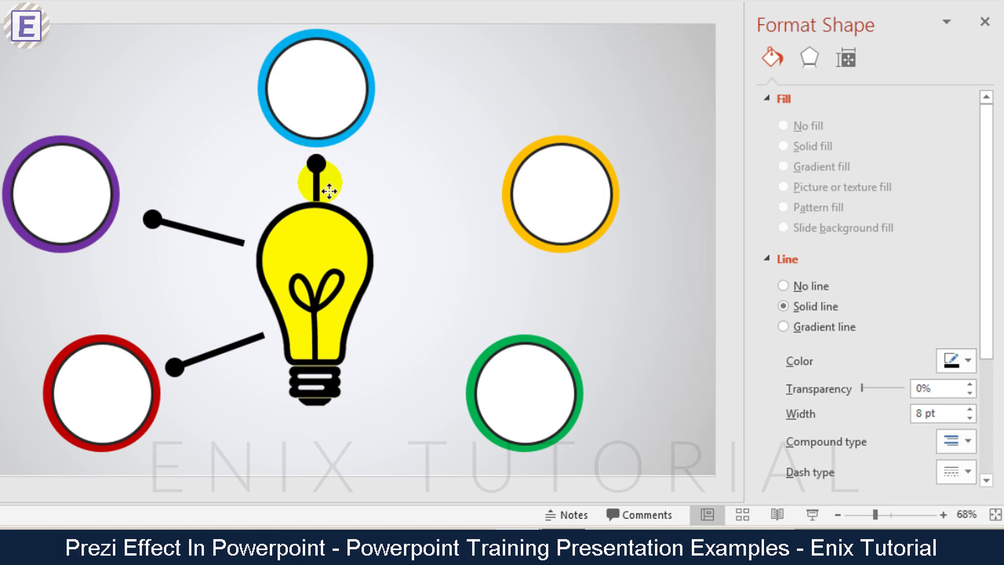
# Move the light bulb down slightly and extend the top connector to meet it
pyautogui.click(329, 184)
pyautogui.click(330, 186)
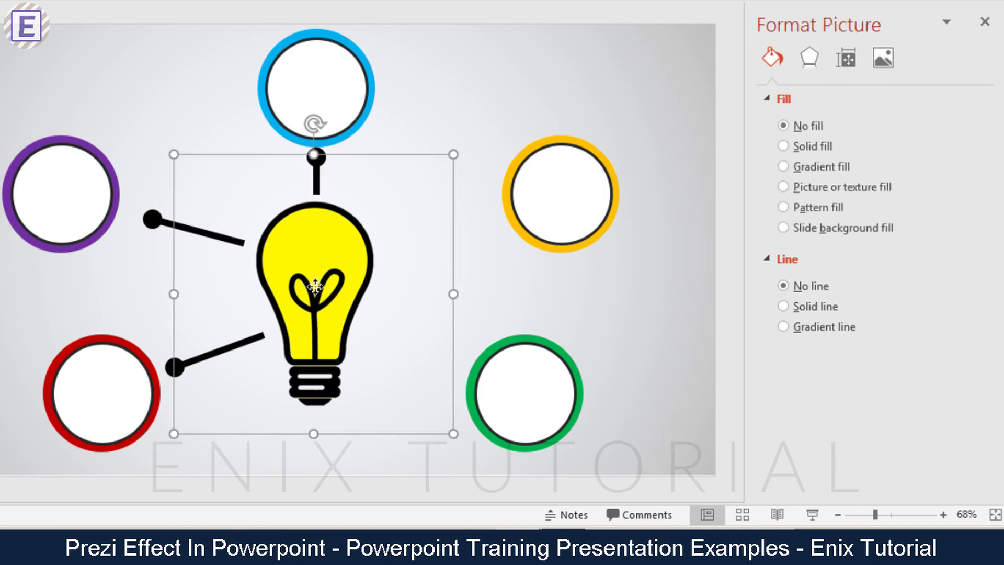
pyautogui.moveTo(315, 286); pyautogui.dragTo(318, 306)
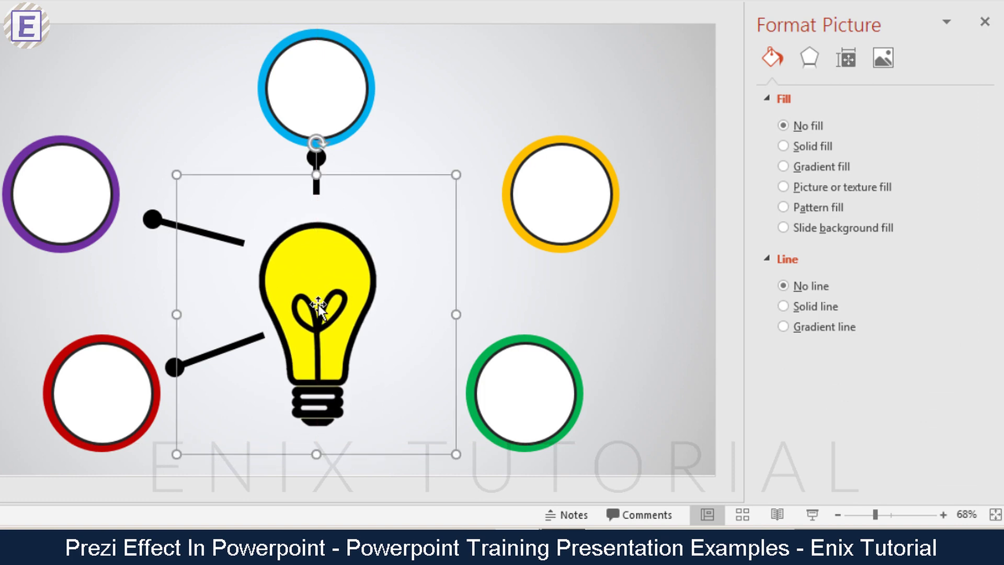
pyautogui.click(329, 159)
pyautogui.click(316, 162)
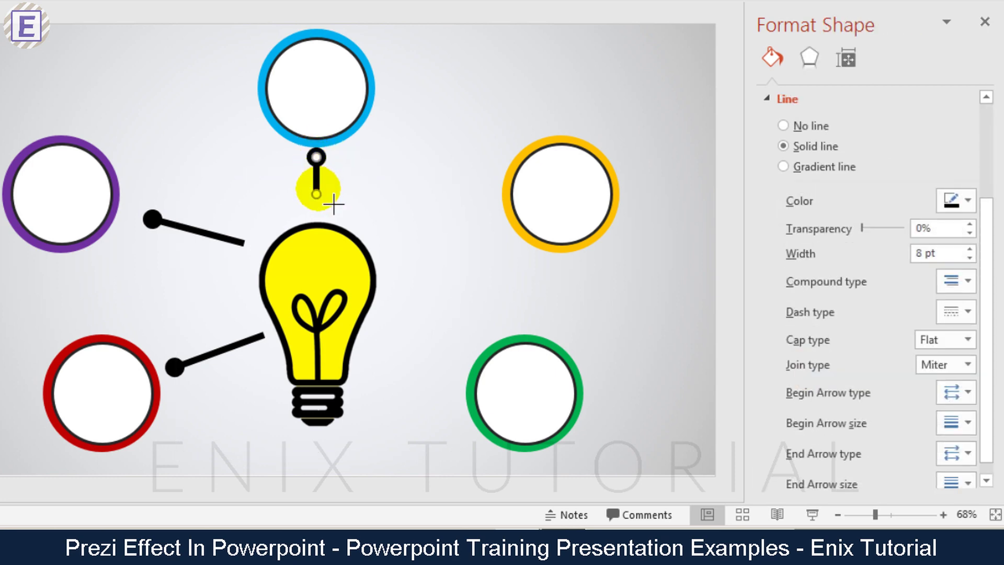
pyautogui.moveTo(333, 204)
pyautogui.mouseDown()
pyautogui.moveTo(335, 228)
pyautogui.moveTo(324, 193)
pyautogui.mouseUp()
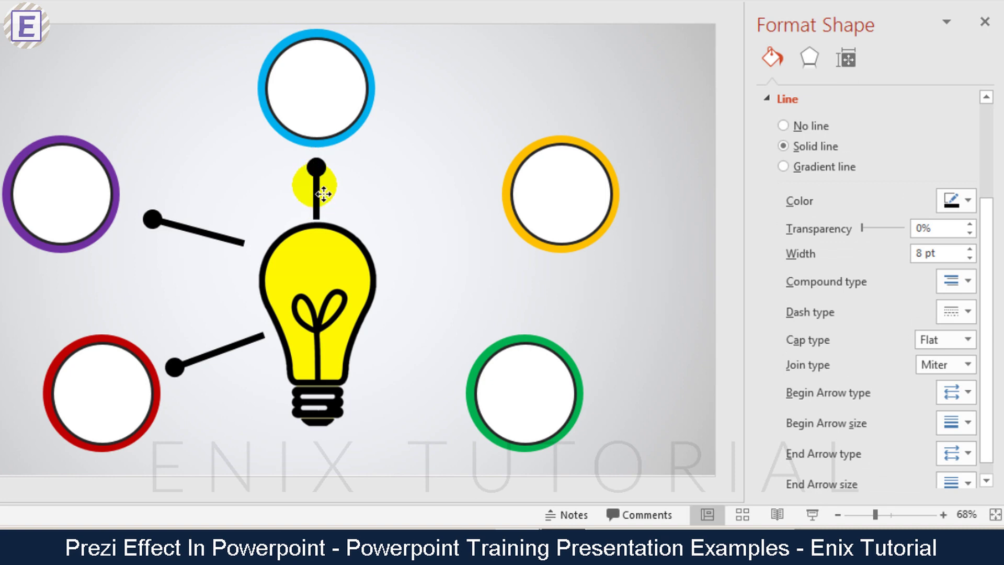
pyautogui.press('Up')
pyautogui.press('Up')
pyautogui.press('Up')
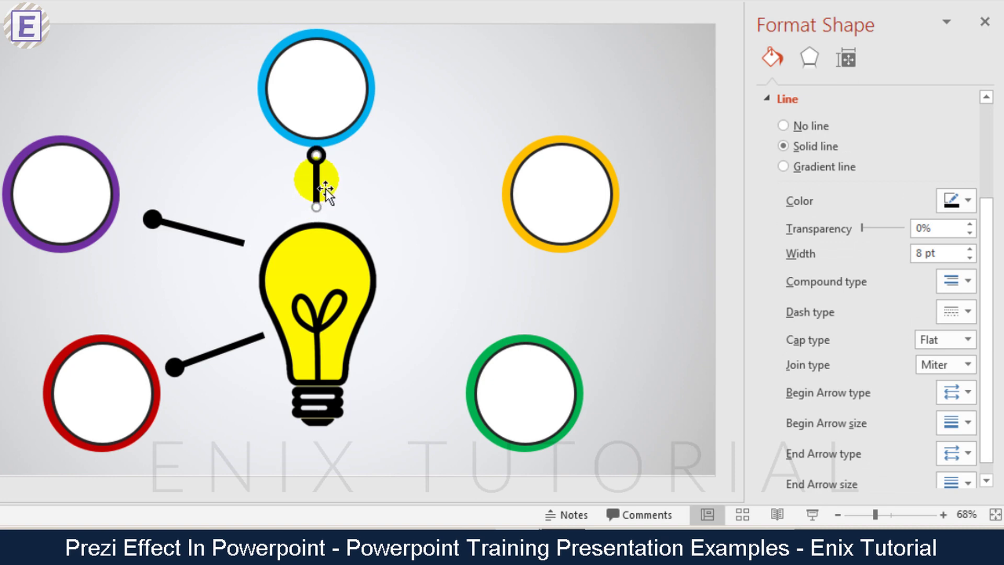
pyautogui.press('Down')
# Copy both left connectors to the right side of the bulb and group the copies
pyautogui.click(479, 104)
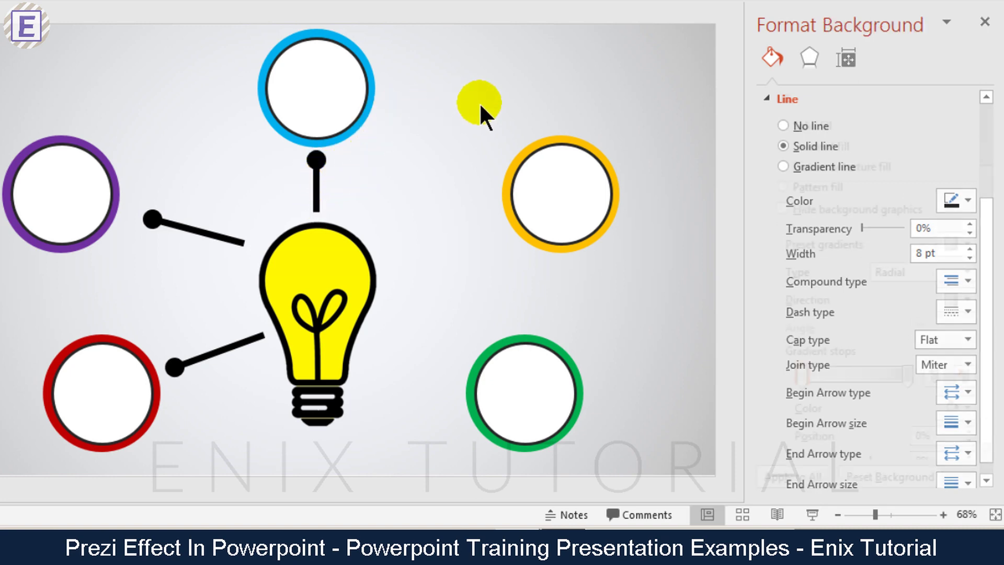
pyautogui.click(236, 353)
pyautogui.keyDown('shift'); pyautogui.click(214, 292); pyautogui.keyUp('shift')
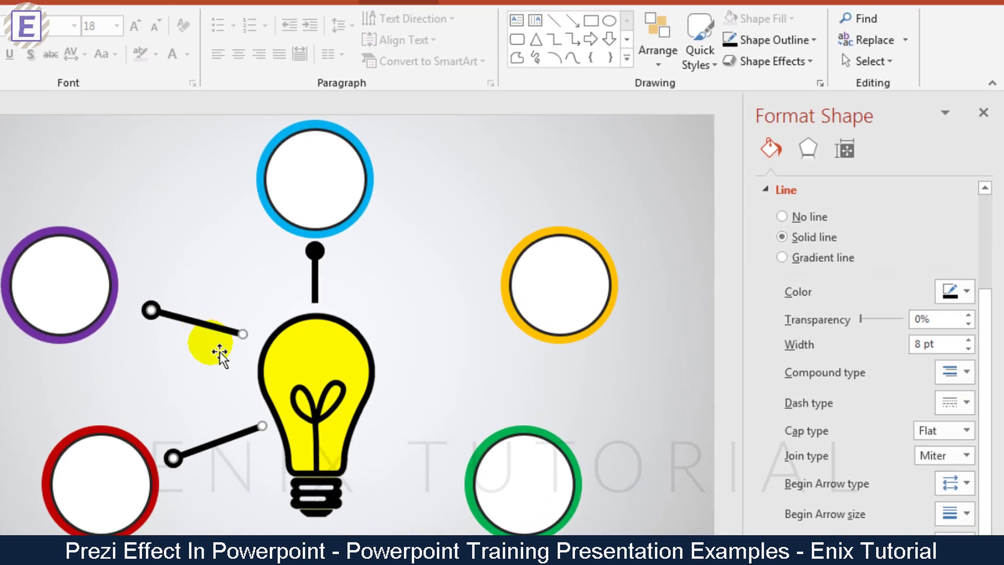
pyautogui.moveTo(219, 351); pyautogui.dragTo(459, 338)
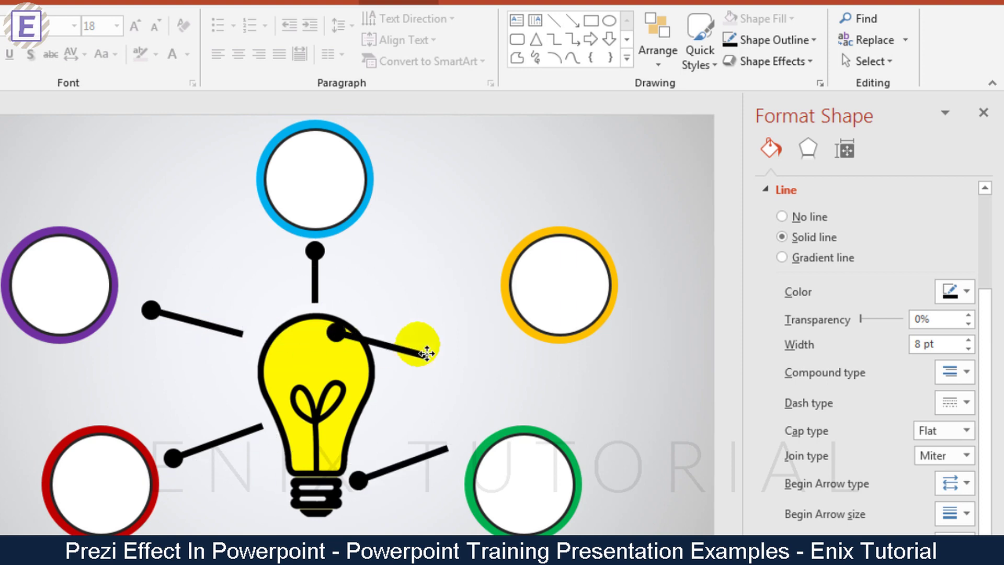
pyautogui.rightClick(459, 338)
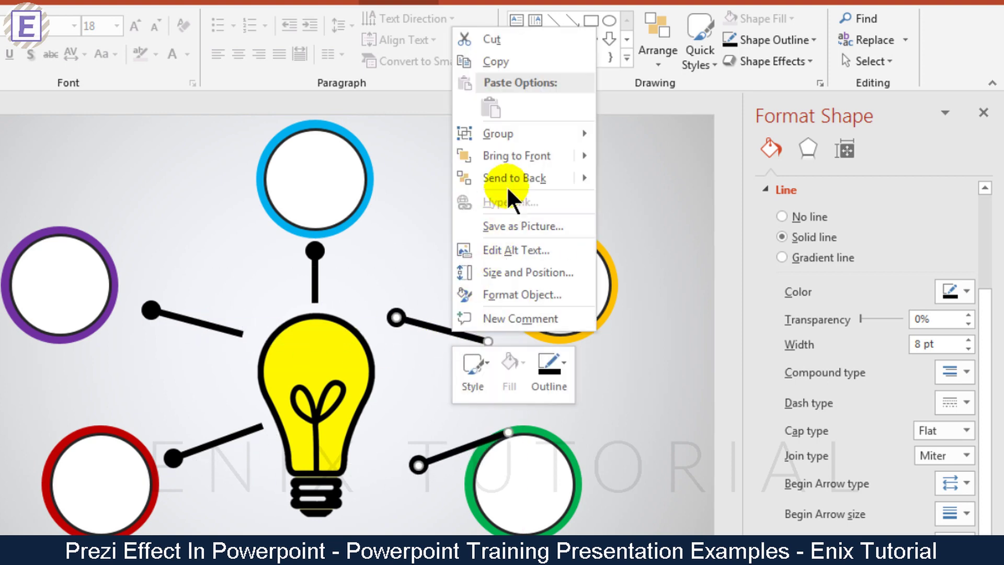
pyautogui.moveTo(510, 133)
pyautogui.click(633, 134)
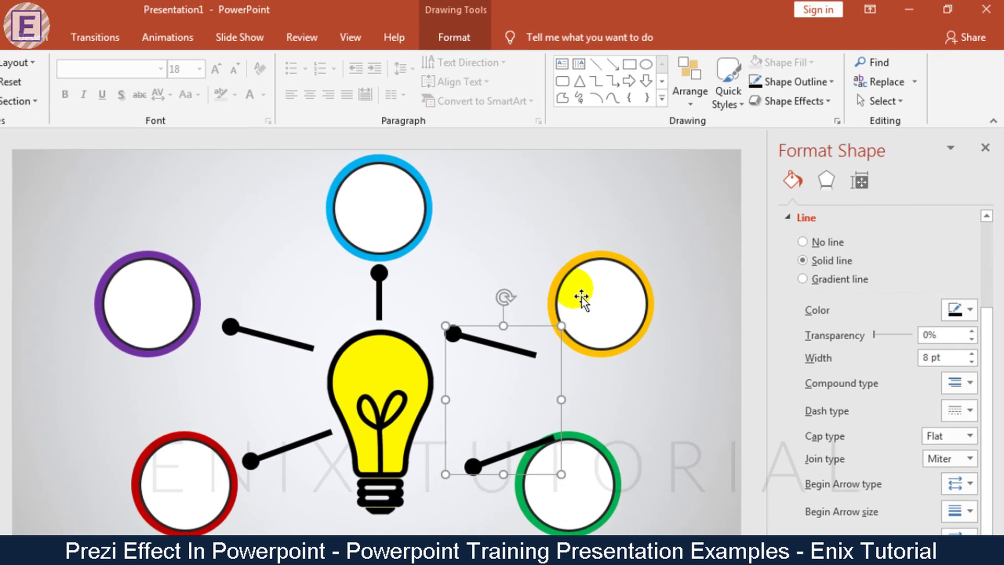
# Flip the grouped copies horizontally, align them with the left lines, and ungroup them
pyautogui.click(468, 40)
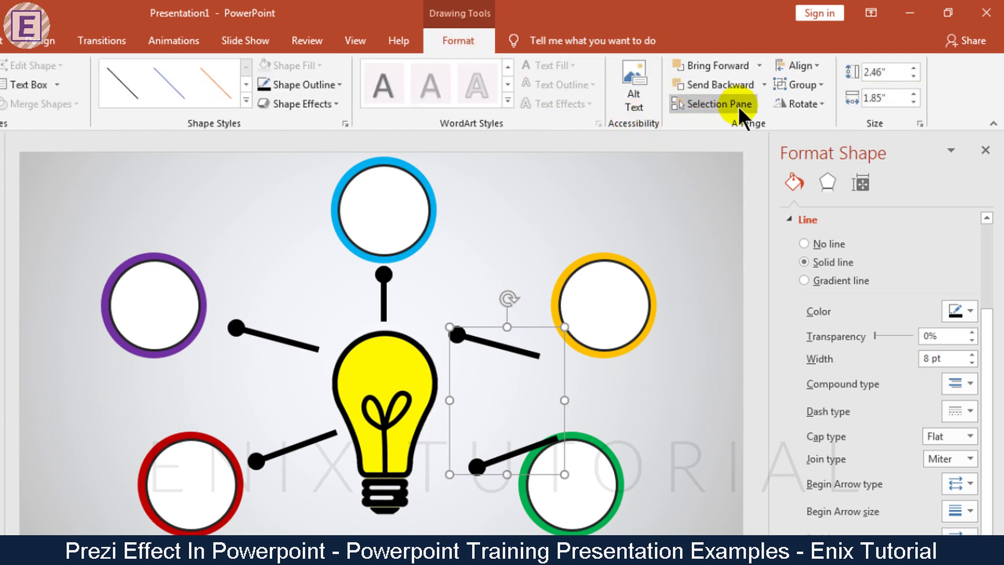
pyautogui.click(783, 104)
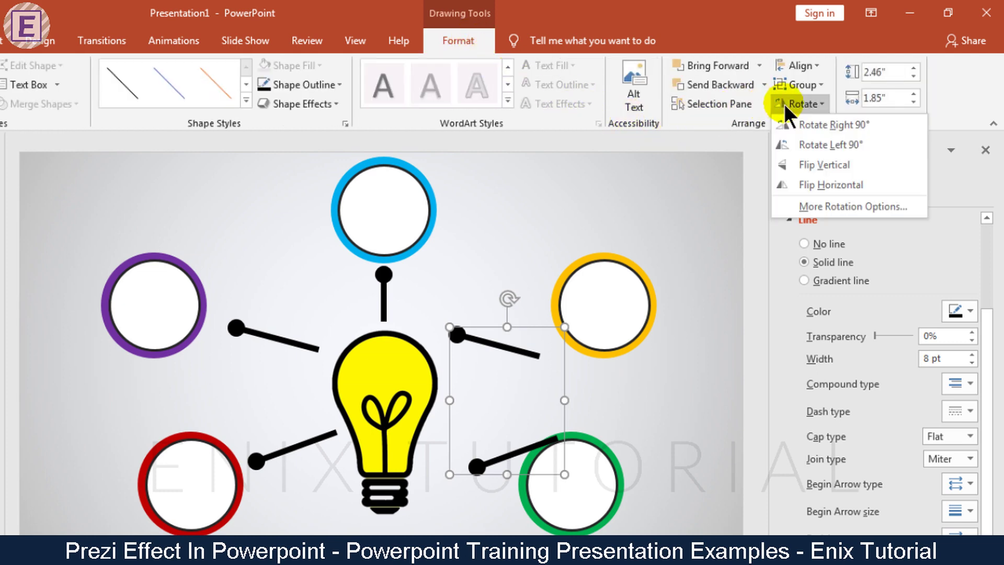
pyautogui.click(794, 183)
pyautogui.moveTo(547, 338); pyautogui.dragTo(495, 348)
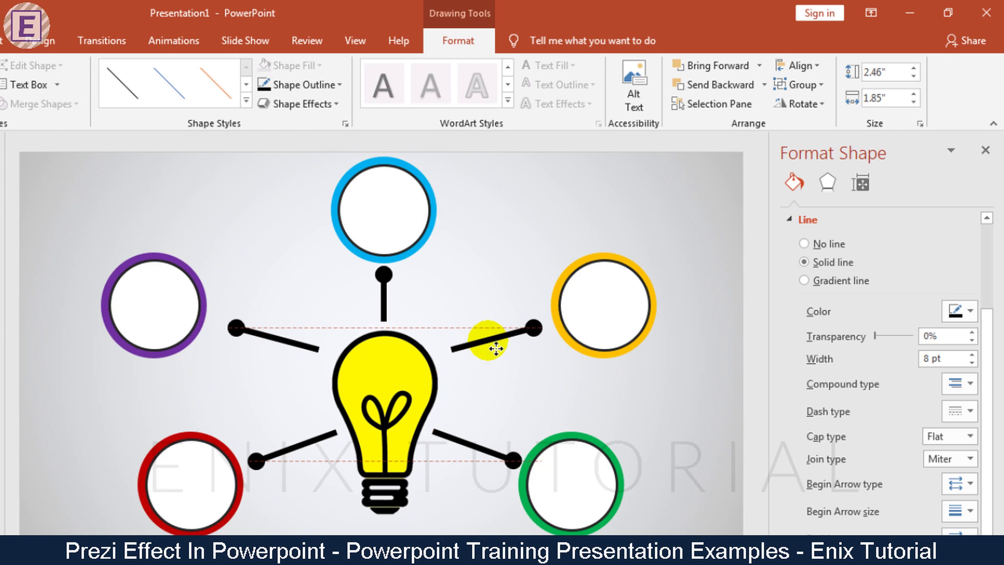
pyautogui.moveTo(495, 348); pyautogui.dragTo(496, 350)
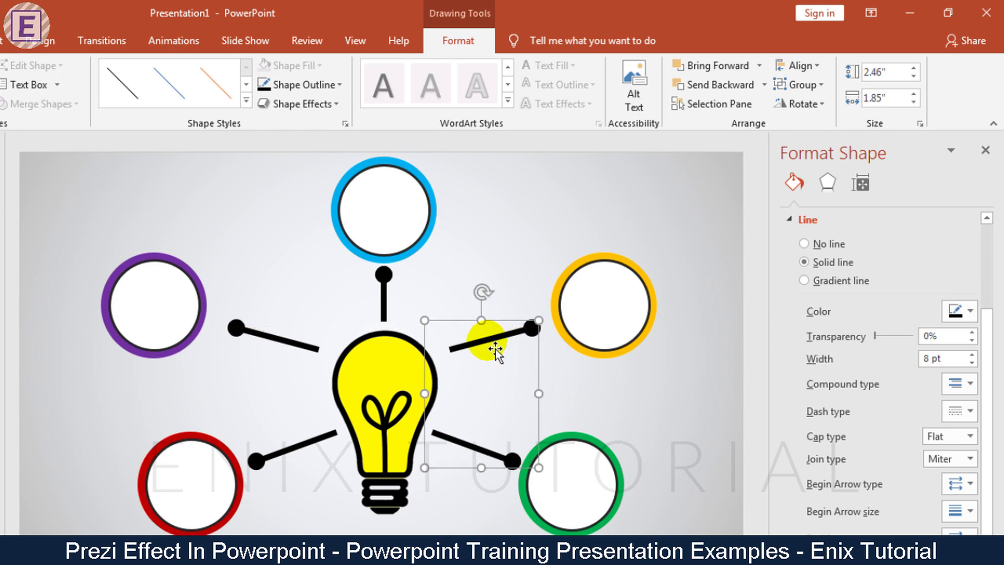
pyautogui.rightClick(494, 344)
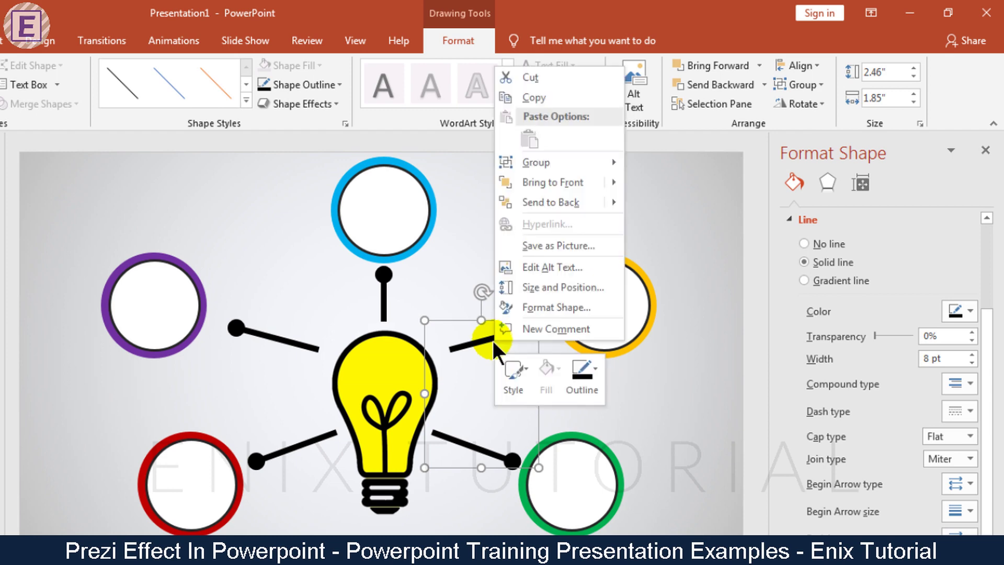
pyautogui.click(660, 202)
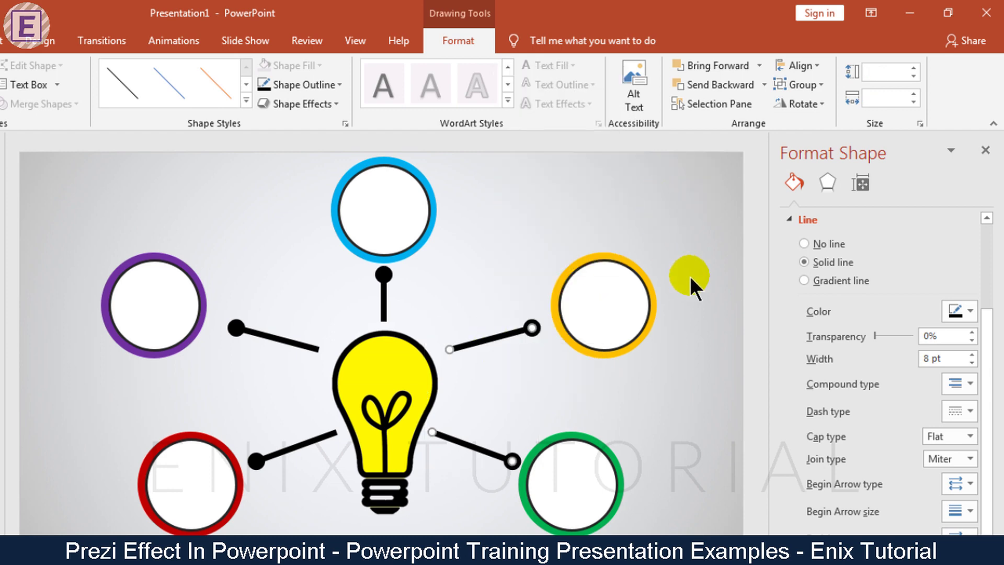
pyautogui.click(716, 284)
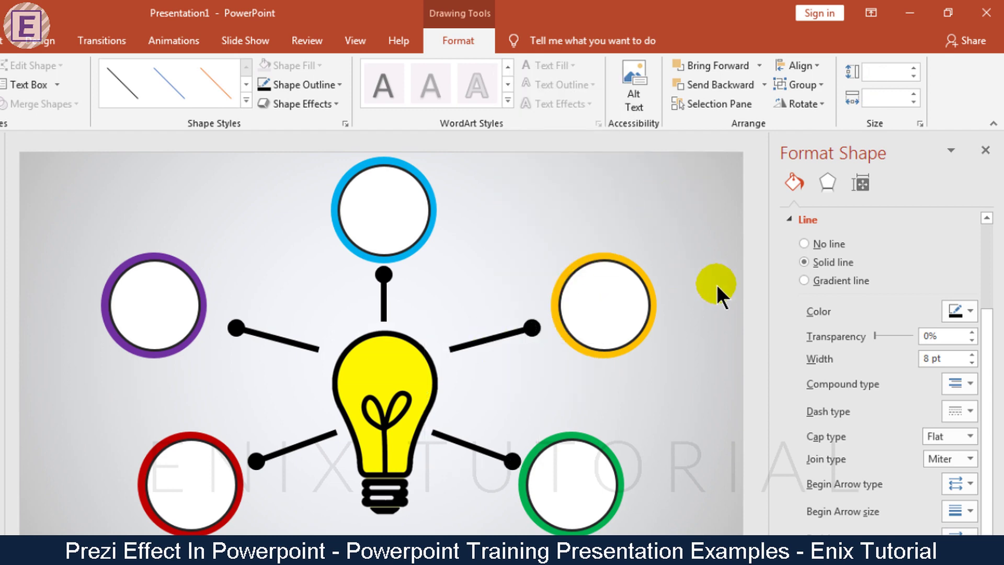
# Close the background pane and draw a text box beside the red bubble
pyautogui.click(985, 151)
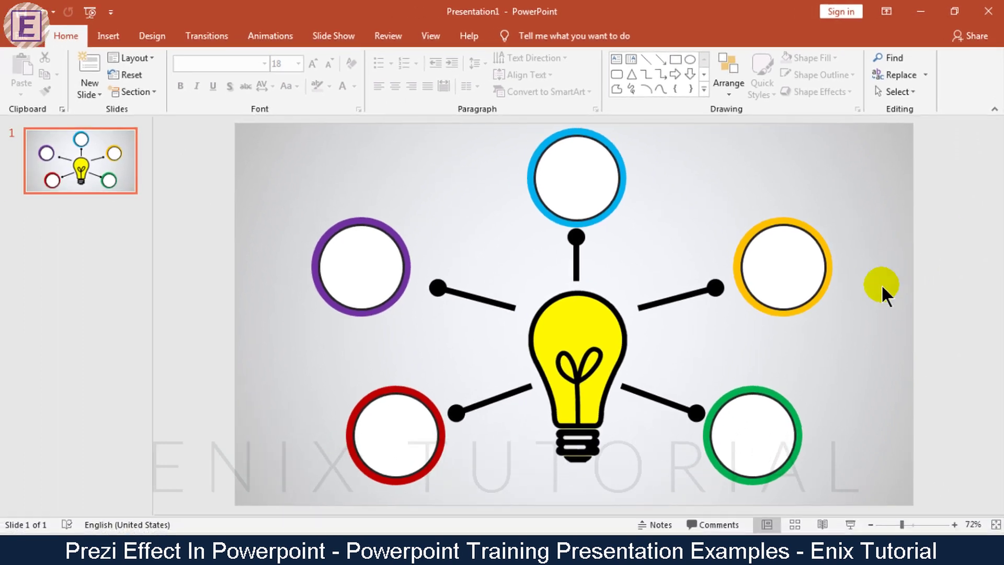
pyautogui.click(118, 36)
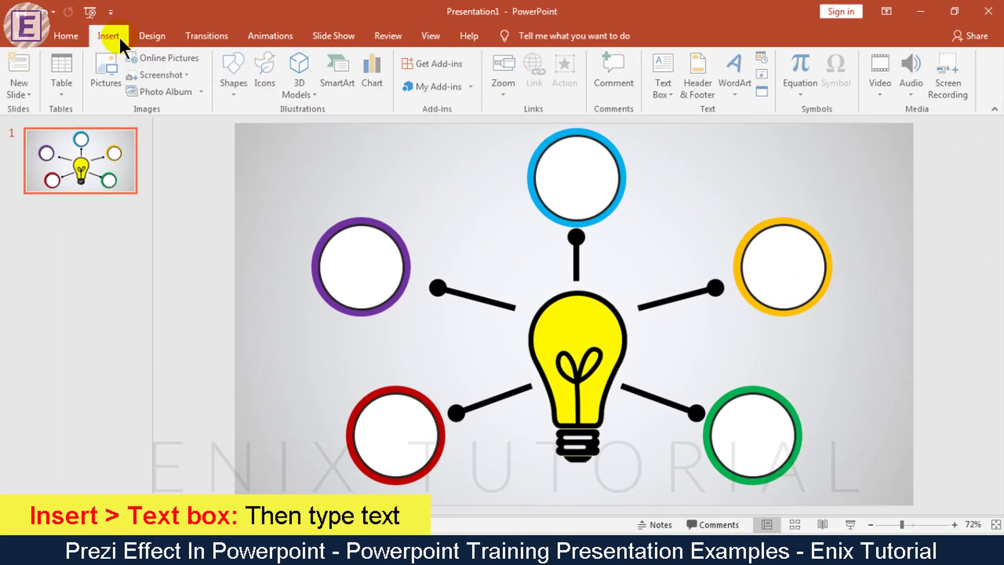
pyautogui.click(666, 61)
pyautogui.moveTo(246, 386); pyautogui.dragTo(314, 451)
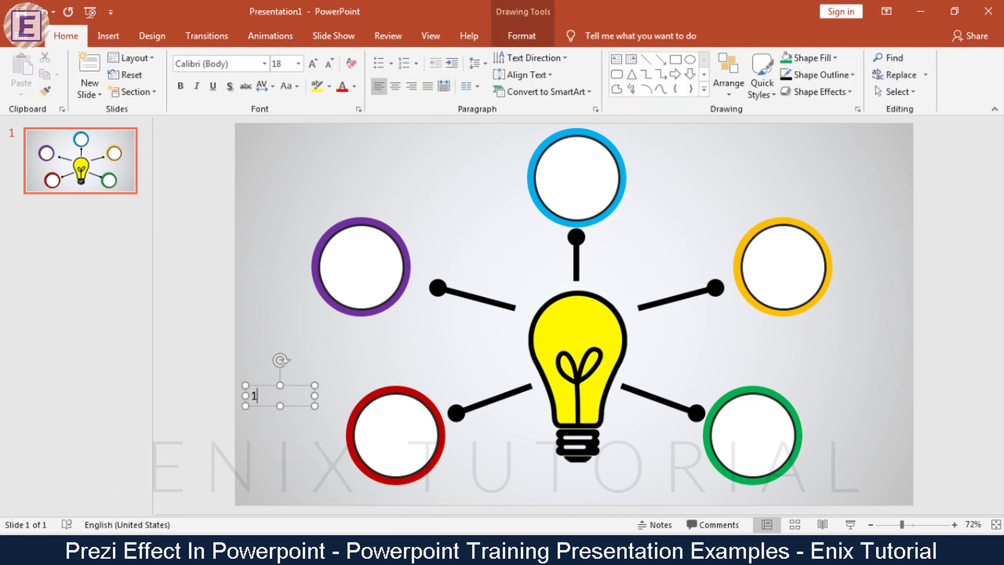
# Type 1 in the text box, set it to DAGGERSQUARE at size 80, and narrow the box
pyautogui.write('1')
pyautogui.click(227, 65)
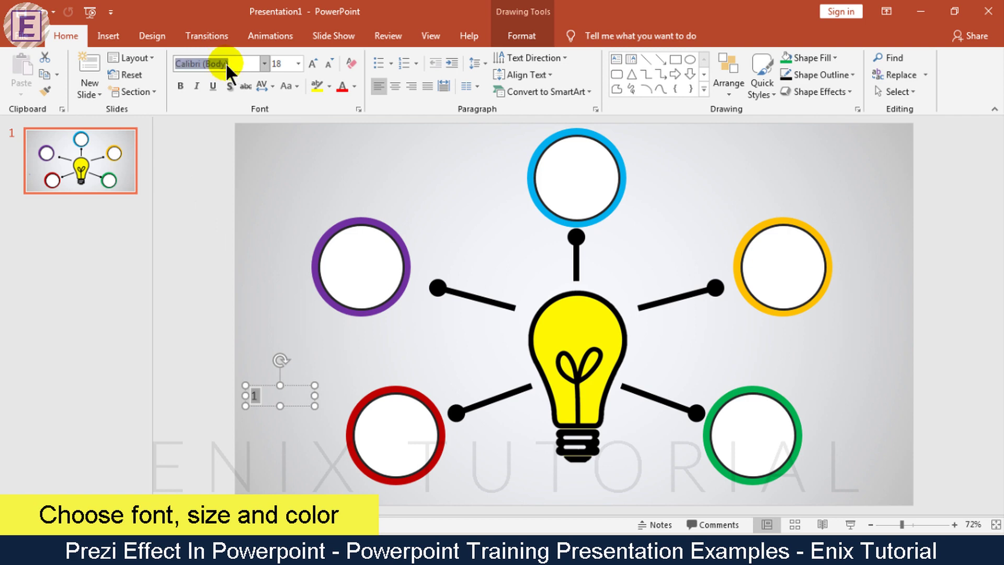
pyautogui.write('DAGGERSQUARE')
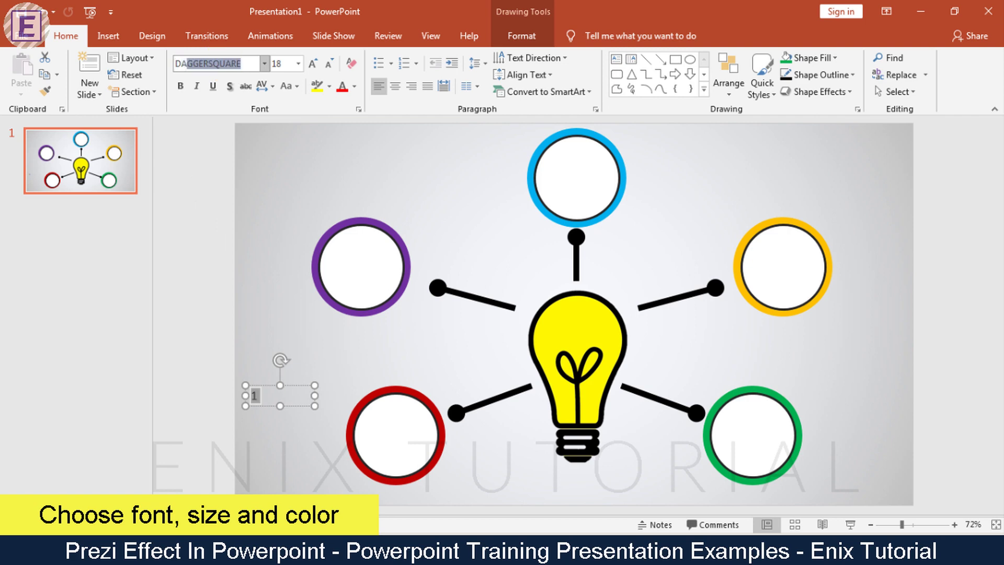
pyautogui.press('Return')
pyautogui.click(298, 63)
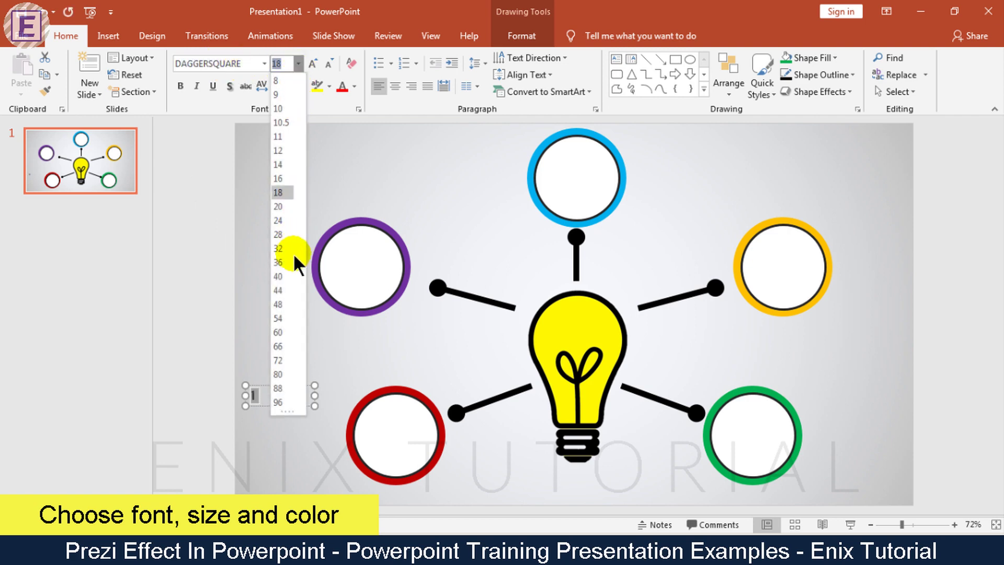
pyautogui.click(286, 372)
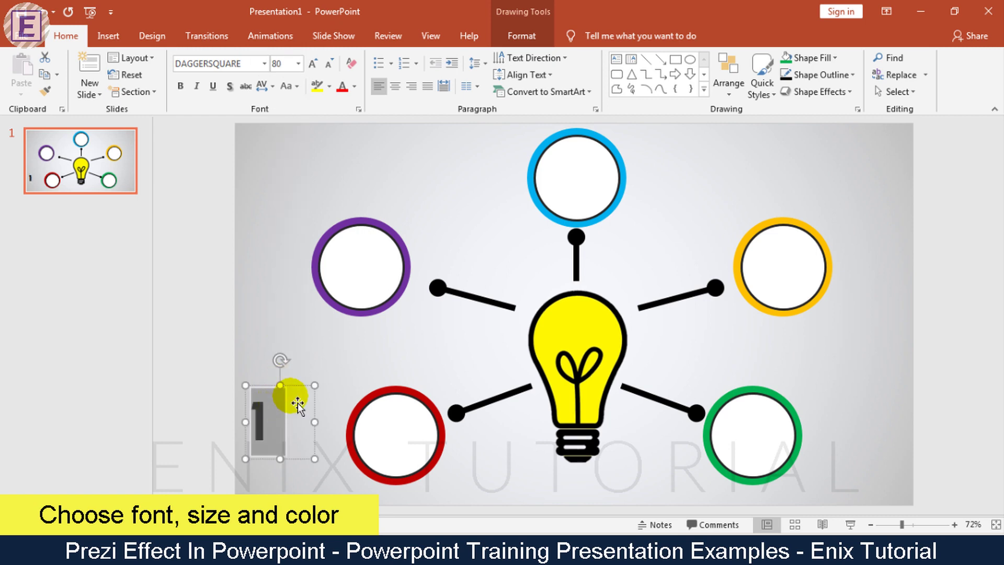
pyautogui.moveTo(315, 421)
pyautogui.mouseDown()
pyautogui.moveTo(291, 422)
pyautogui.moveTo(425, 406)
pyautogui.mouseUp()
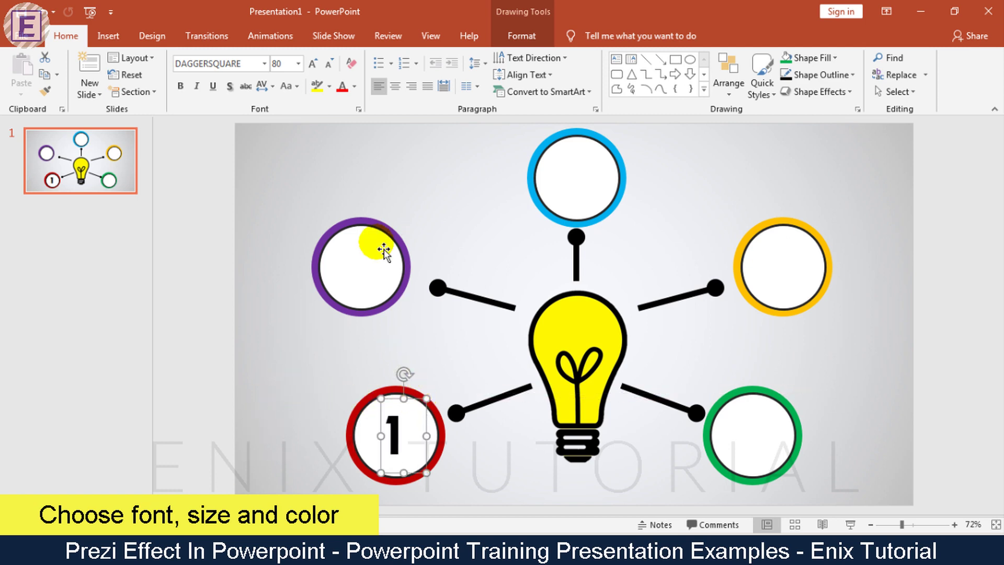
# Colour the 1 dark red and copy it into the purple bubble
pyautogui.click(354, 86)
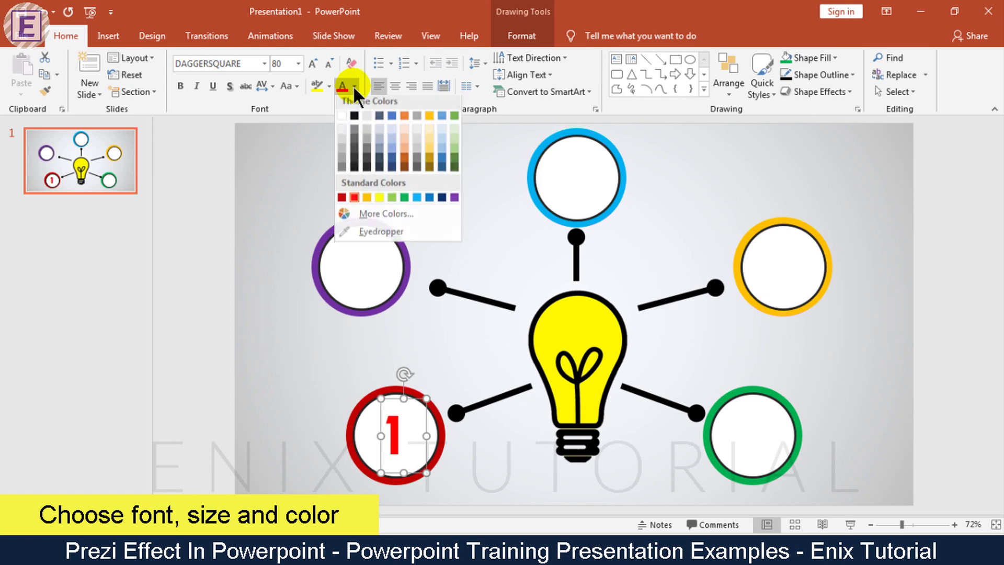
pyautogui.click(354, 118)
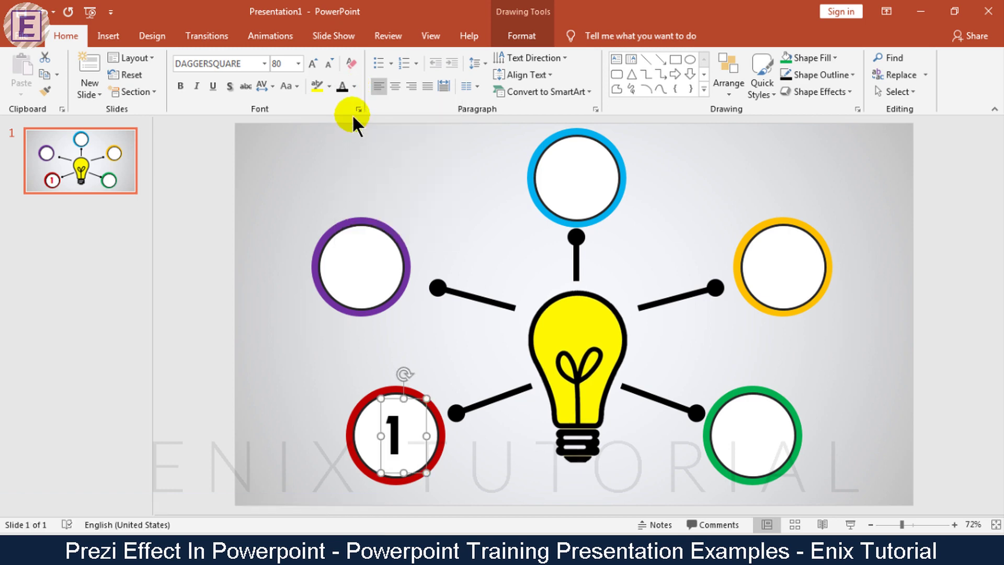
pyautogui.click(354, 86)
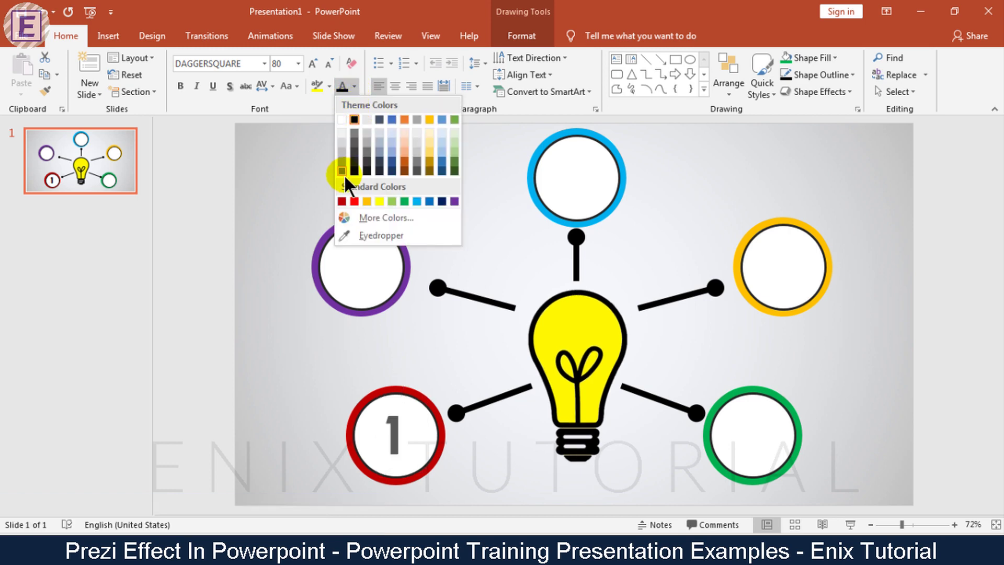
pyautogui.click(341, 198)
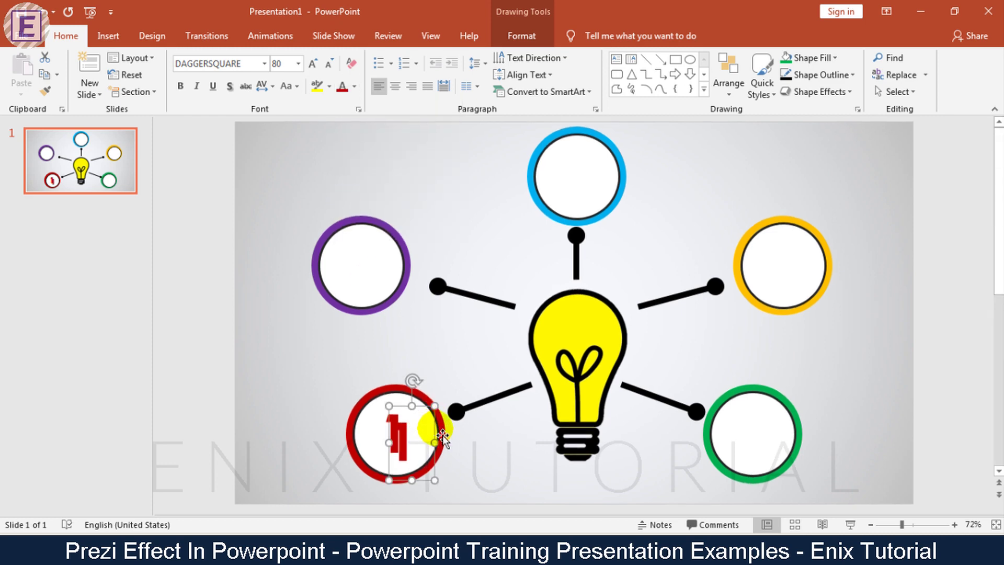
pyautogui.moveTo(436, 429); pyautogui.dragTo(394, 262)
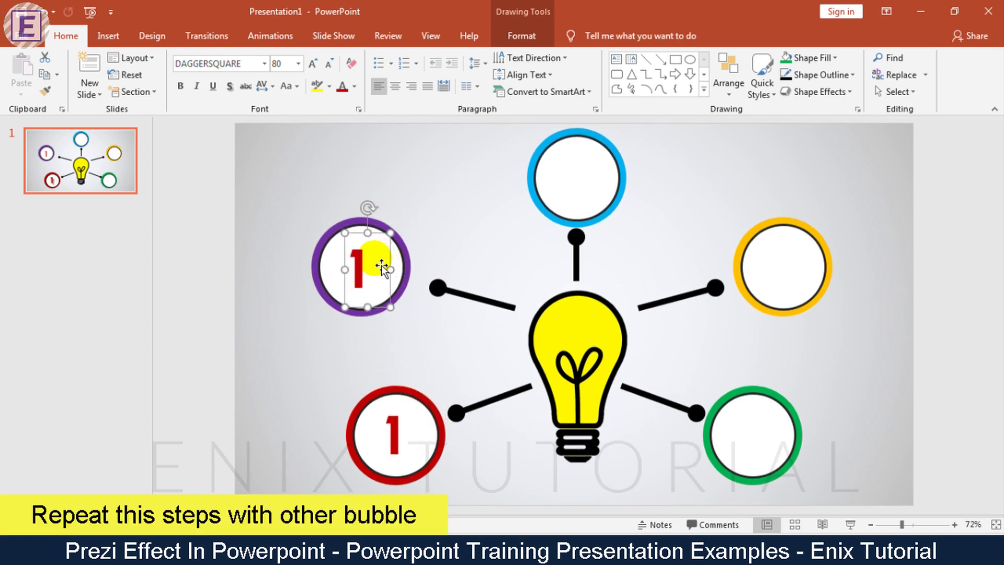
# Eyedrop the purple ring's colour onto the copied 1, then copy it into the blue bubble
pyautogui.click(354, 85)
pyautogui.click(365, 236)
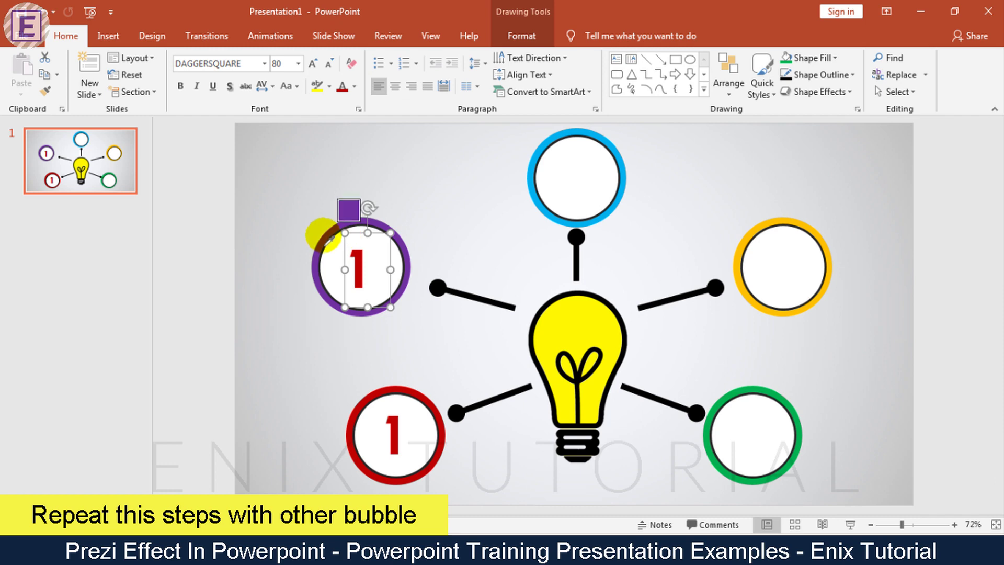
pyautogui.click(334, 225)
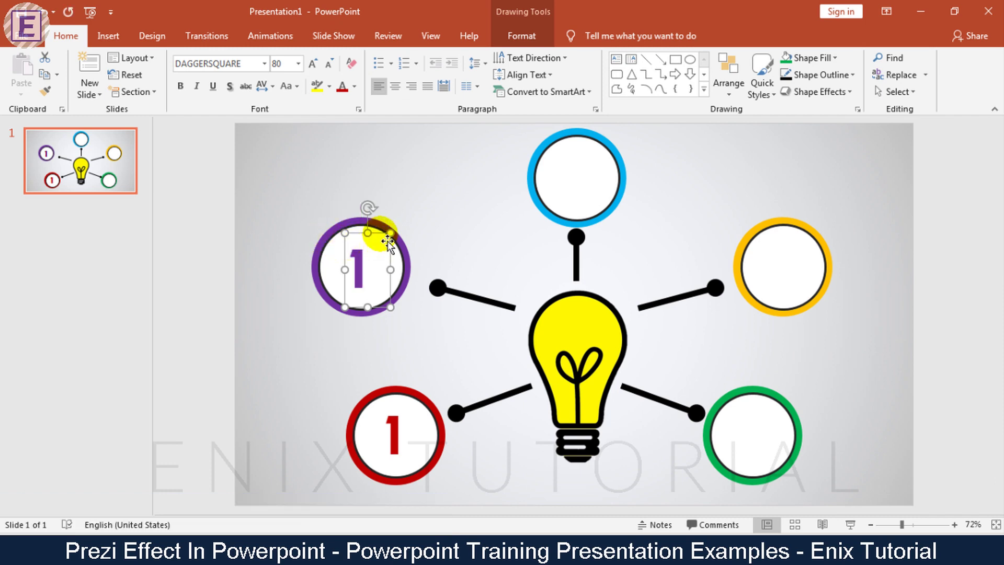
pyautogui.moveTo(387, 242); pyautogui.dragTo(352, 164)
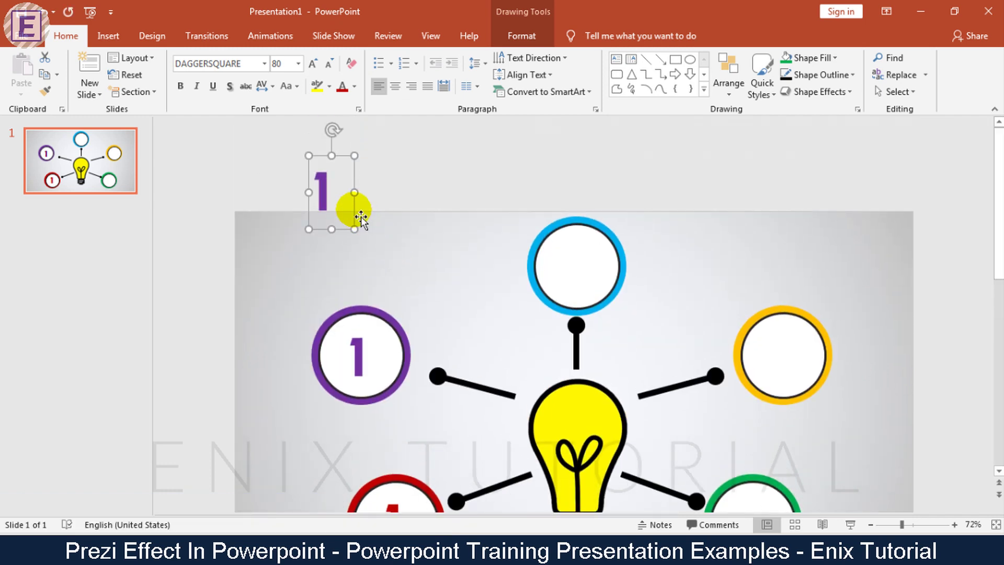
pyautogui.moveTo(360, 217); pyautogui.dragTo(610, 264)
# Match the 1 to the blue ring and place a copy inside the orange bubble
pyautogui.scroll(-1, 609, 264)
pyautogui.click(354, 87)
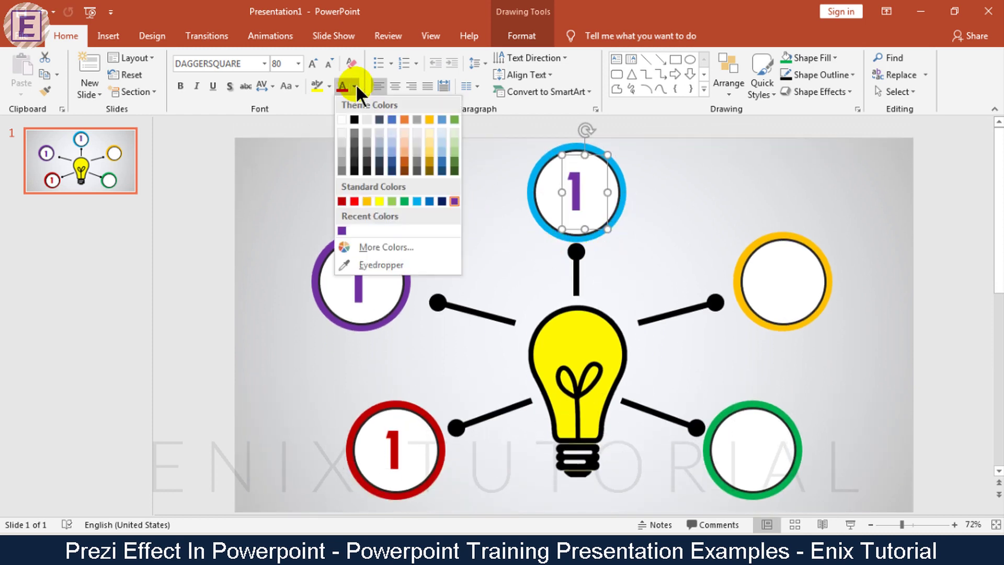
pyautogui.click(366, 260)
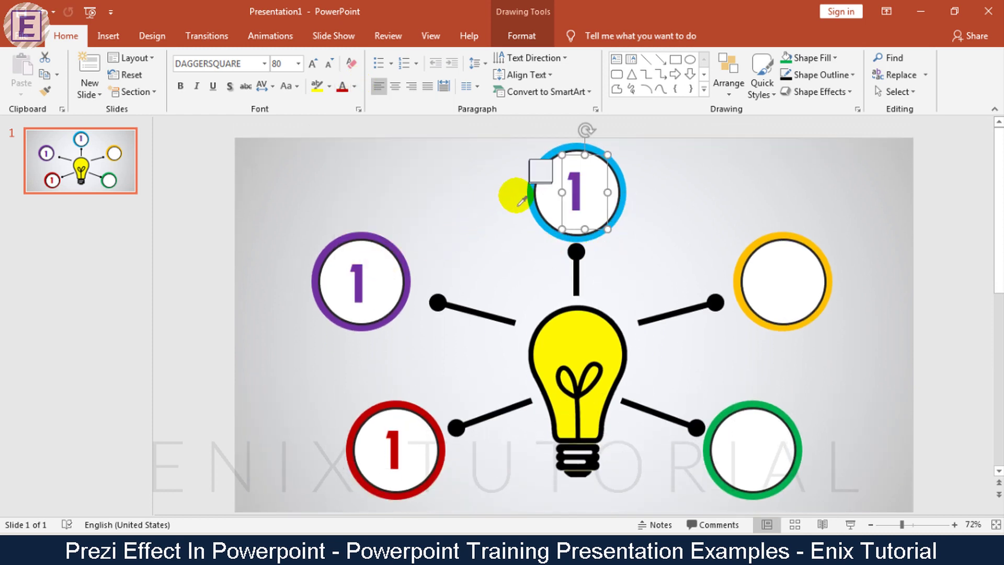
pyautogui.click(532, 194)
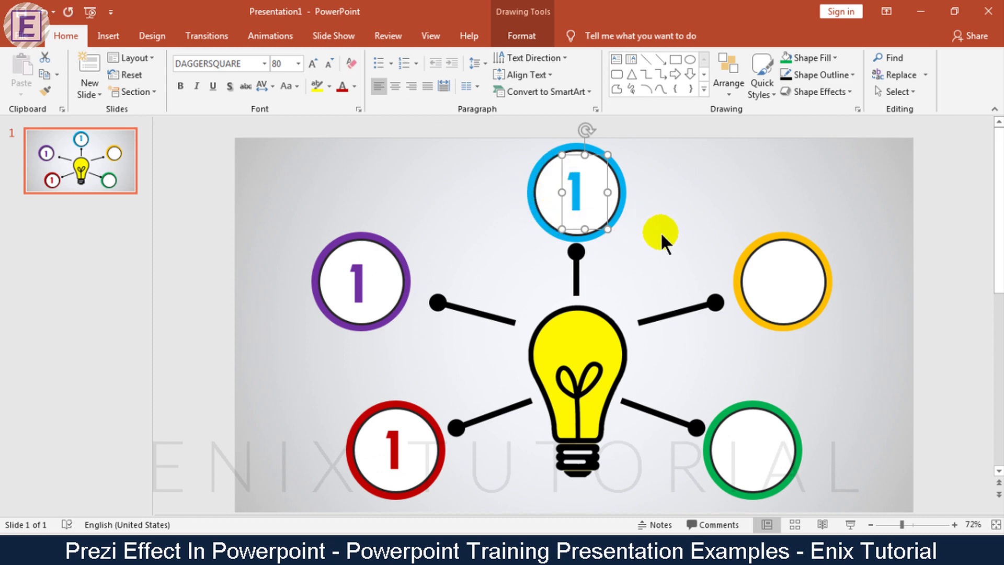
pyautogui.hotkey('ctrl', 'v')
pyautogui.scroll(2, 679, 235)
pyautogui.moveTo(830, 212); pyautogui.dragTo(817, 371)
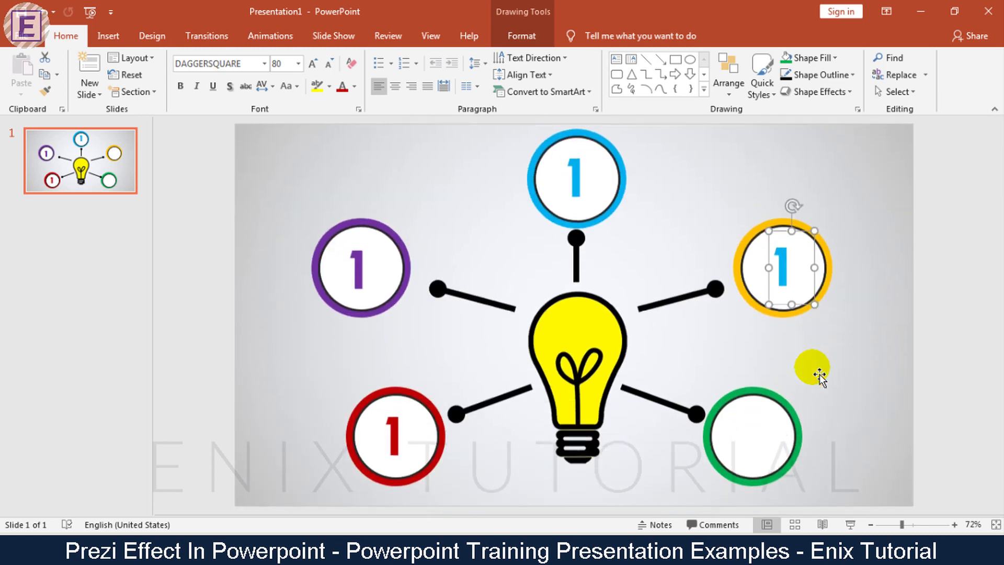
# Match the 1 to the orange ring, copy it into the green bubble, and colour it green
pyautogui.click(355, 86)
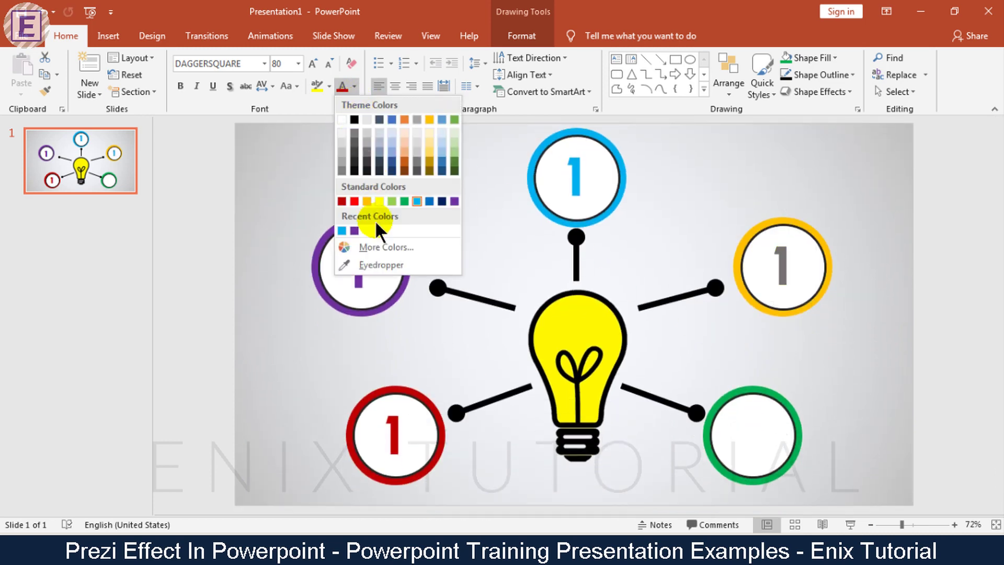
pyautogui.click(376, 263)
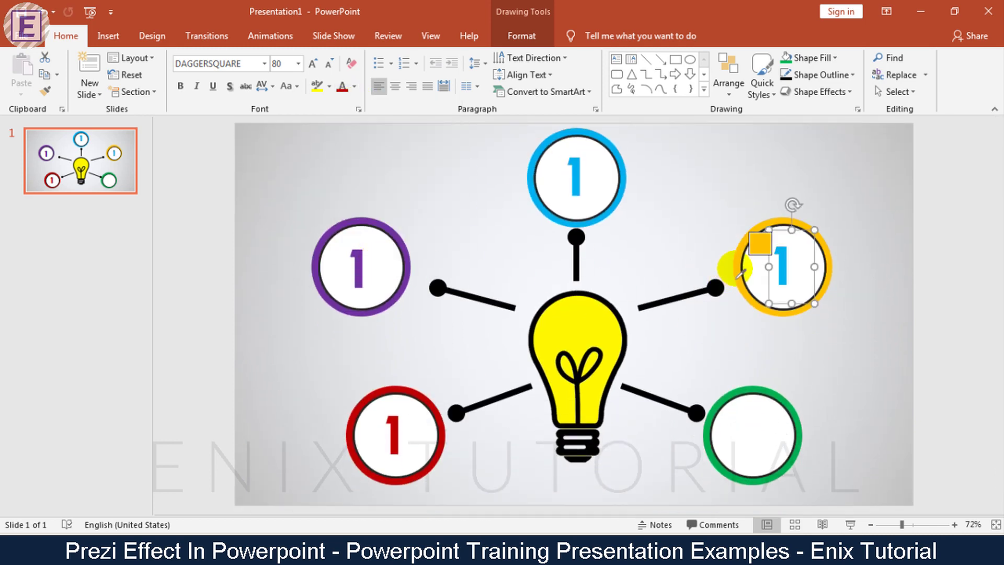
pyautogui.click(737, 264)
pyautogui.moveTo(792, 330)
pyautogui.mouseDown()
pyautogui.moveTo(905, 354)
pyautogui.moveTo(694, 450)
pyautogui.mouseUp()
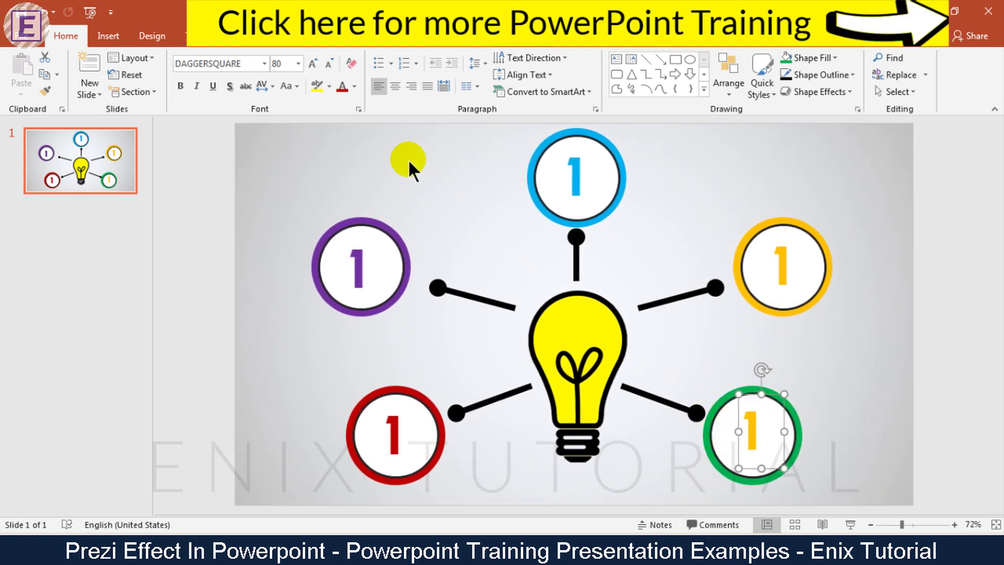
pyautogui.click(355, 86)
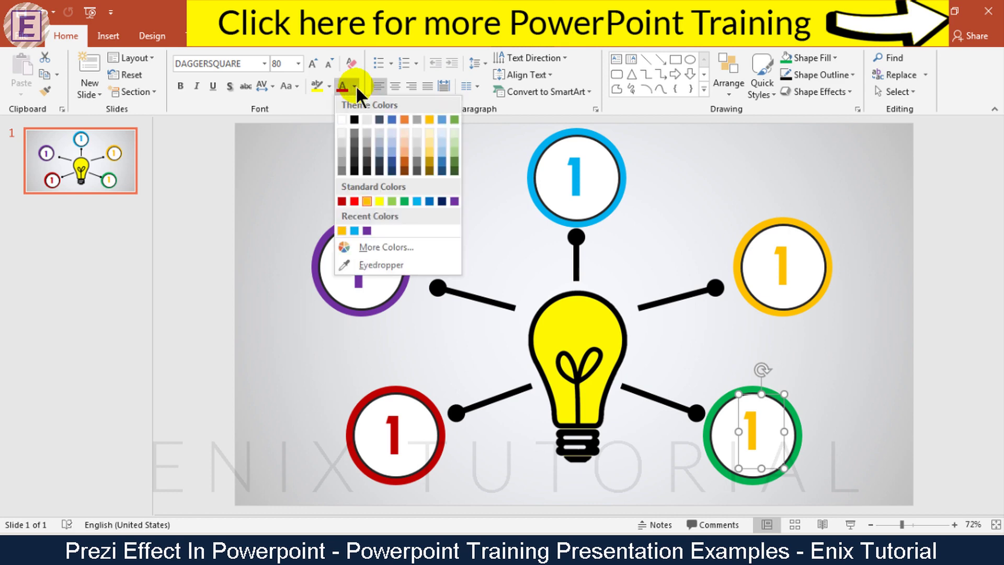
pyautogui.click(372, 263)
pyautogui.click(715, 419)
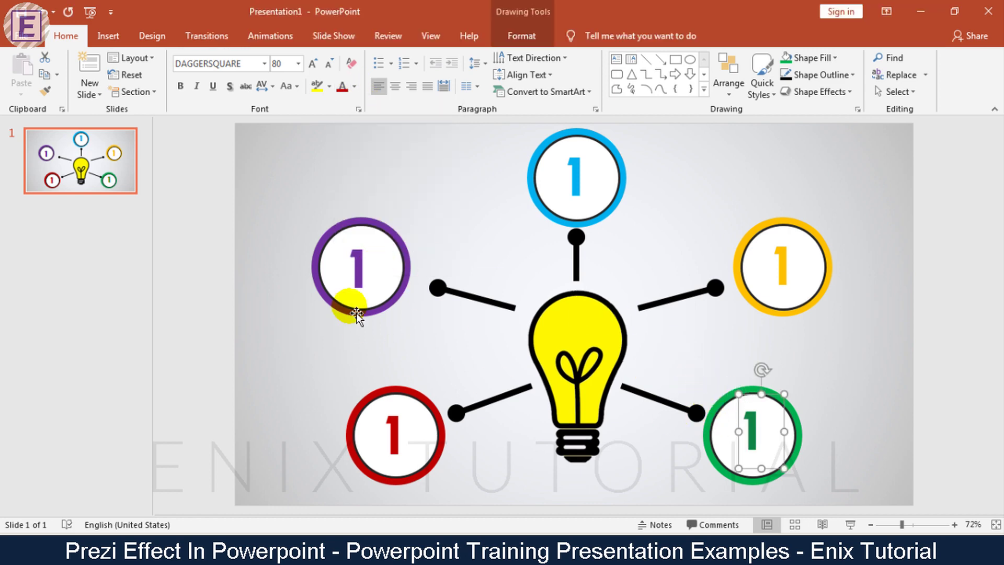
# Renumber the purple, blue, orange and green bubbles to 2, 3, 4 and 5
pyautogui.click(375, 277)
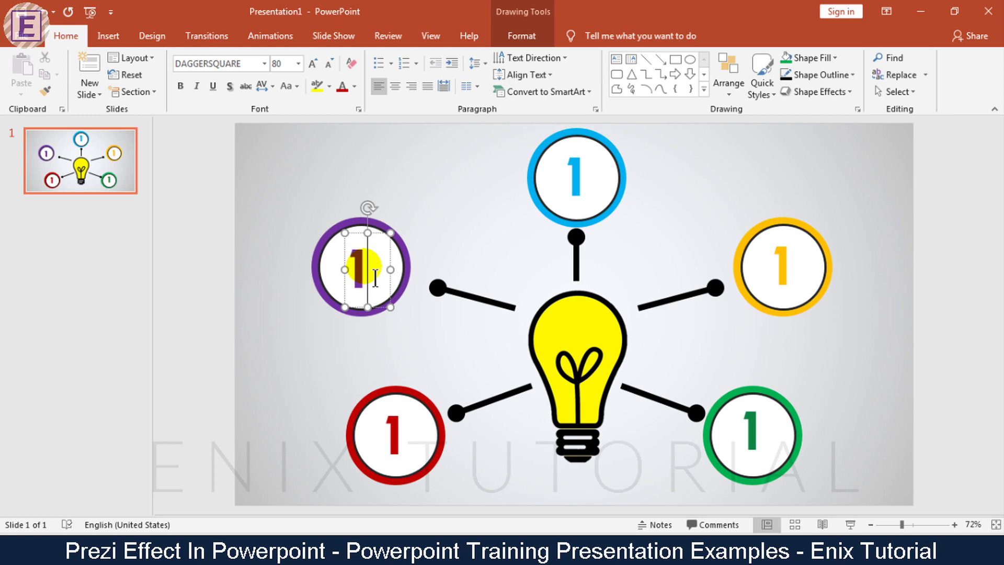
pyautogui.press('BackSpace')
pyautogui.write('2')
pyautogui.click(588, 186)
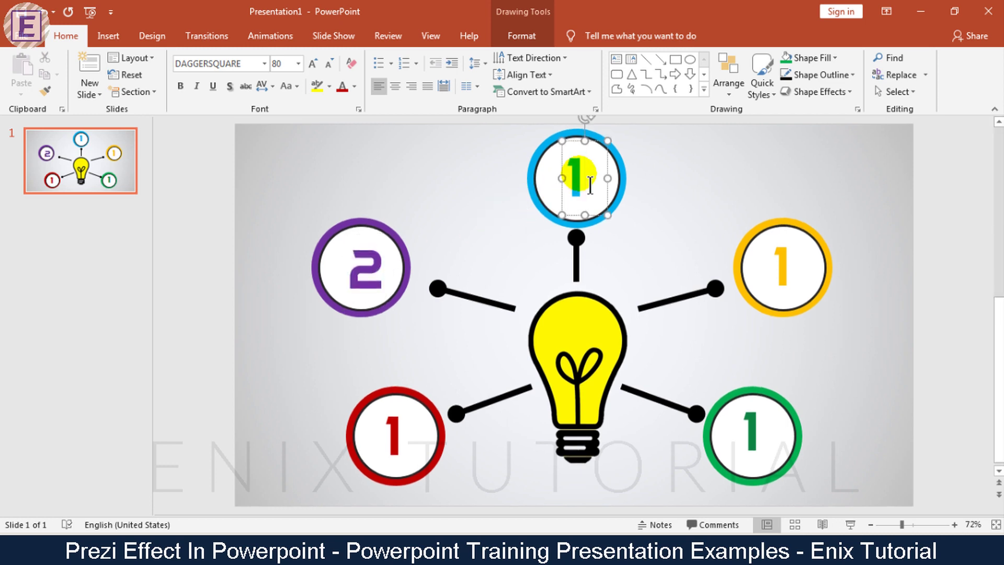
pyautogui.press('BackSpace')
pyautogui.write('3')
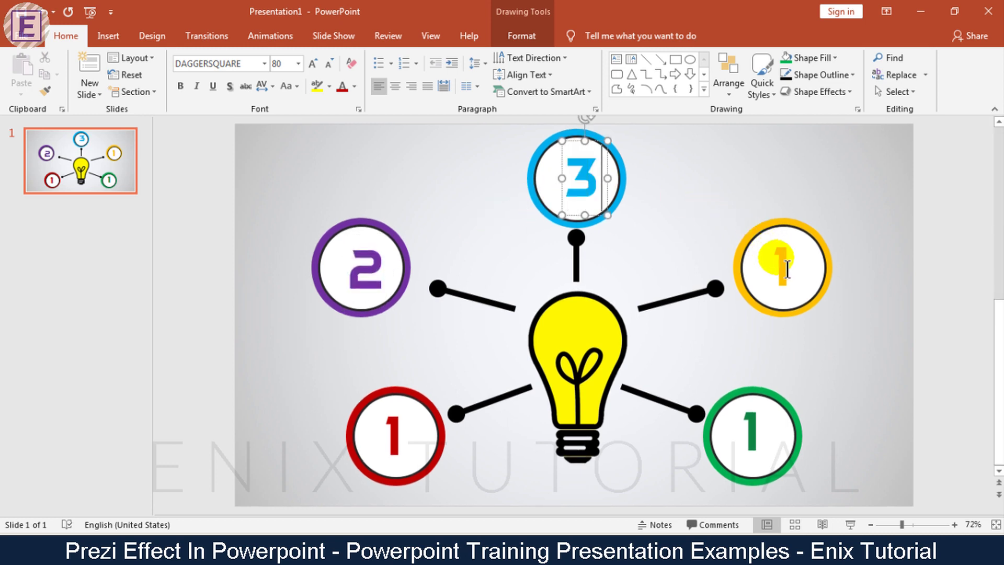
pyautogui.click(796, 275)
pyautogui.press('BackSpace')
pyautogui.write('4')
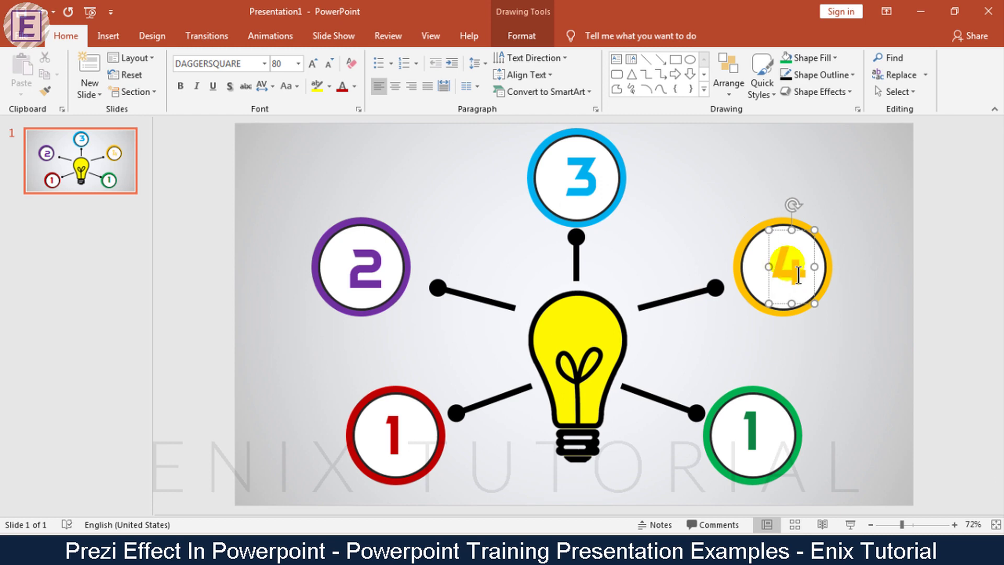
pyautogui.click(770, 424)
pyautogui.press('BackSpace')
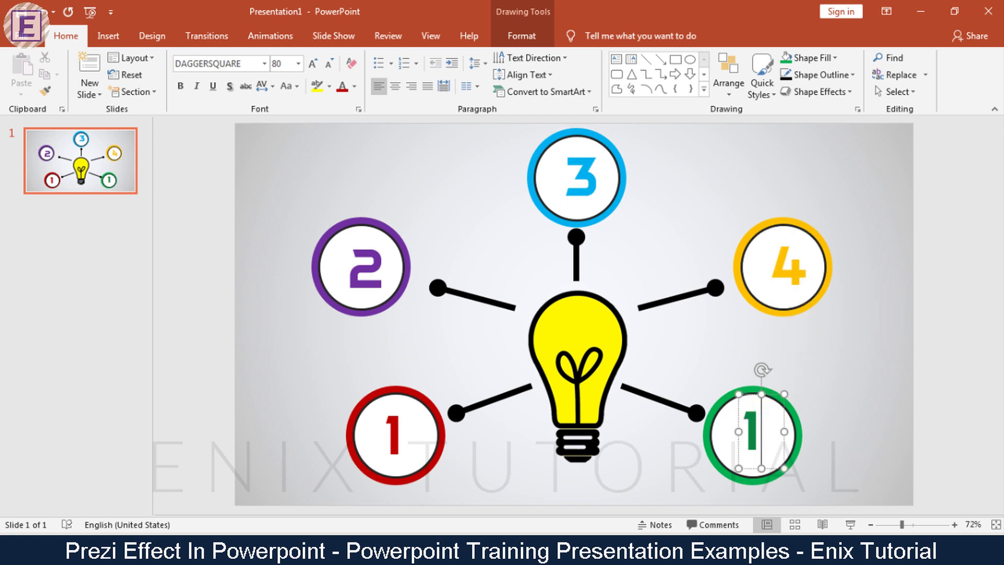
pyautogui.write('5')
# Centre the 5, 4, 3 and 2 inside their coloured rings
pyautogui.click(763, 433)
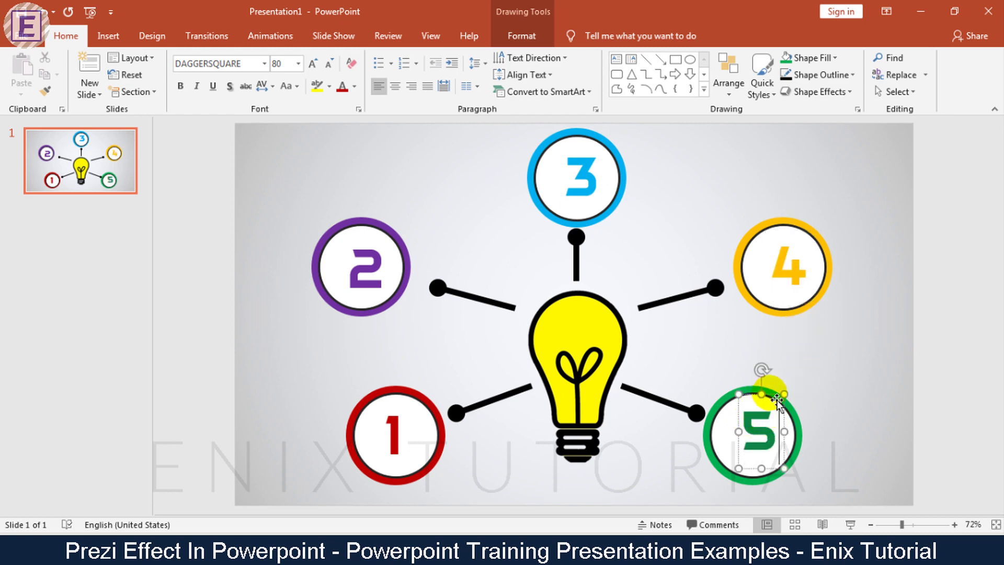
pyautogui.moveTo(779, 398); pyautogui.dragTo(773, 403)
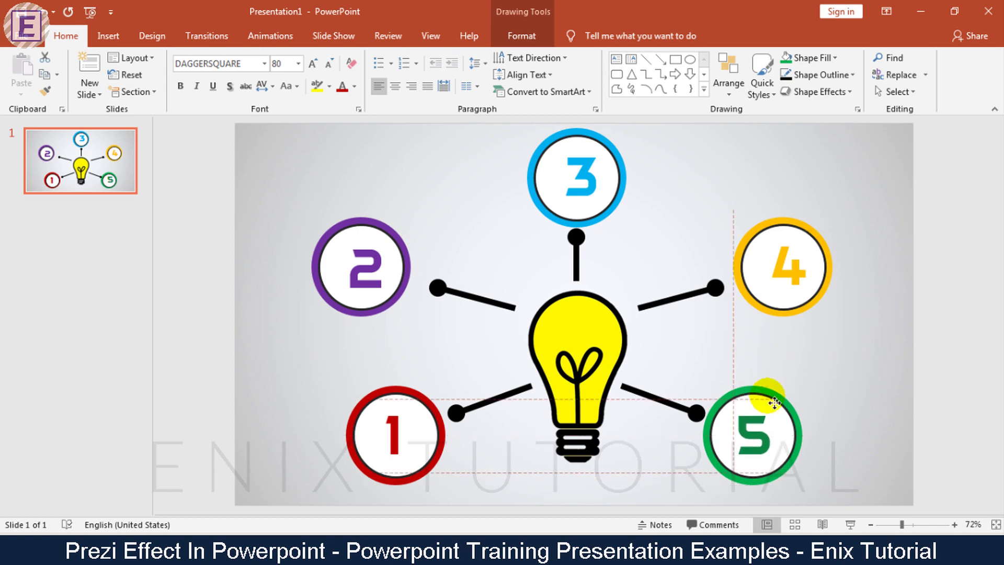
pyautogui.click(779, 266)
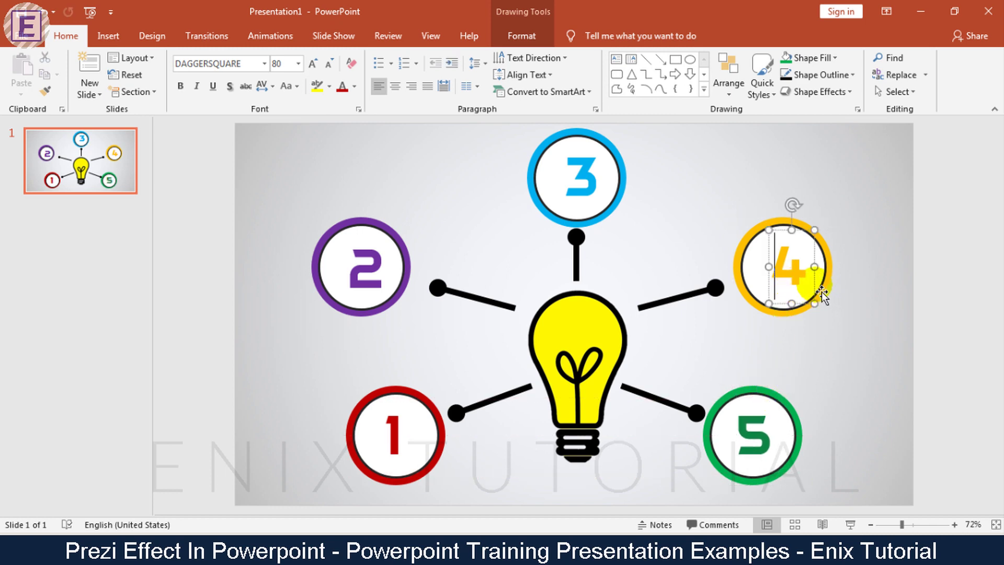
pyautogui.moveTo(821, 291); pyautogui.dragTo(811, 290)
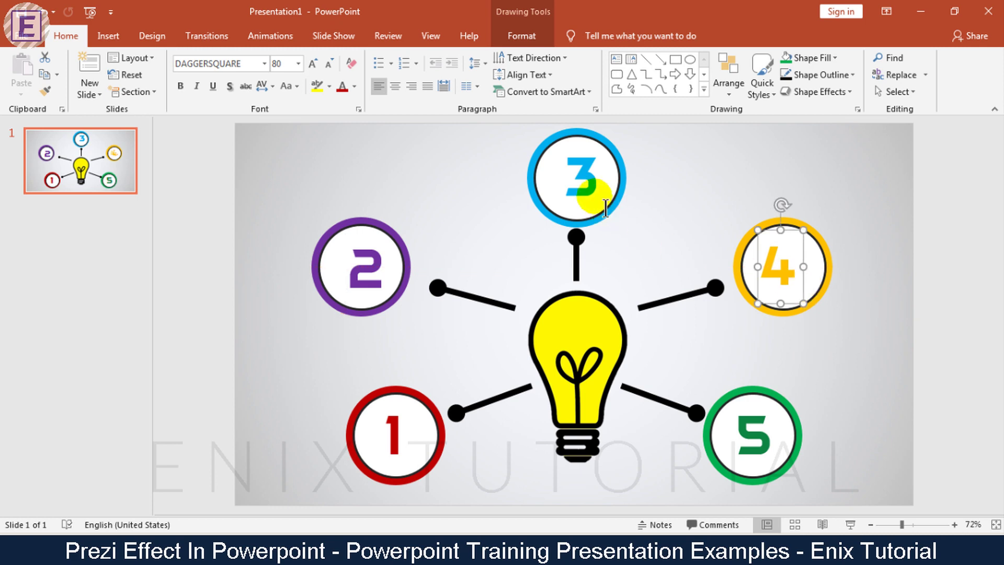
pyautogui.click(610, 192)
pyautogui.moveTo(610, 192); pyautogui.dragTo(608, 195)
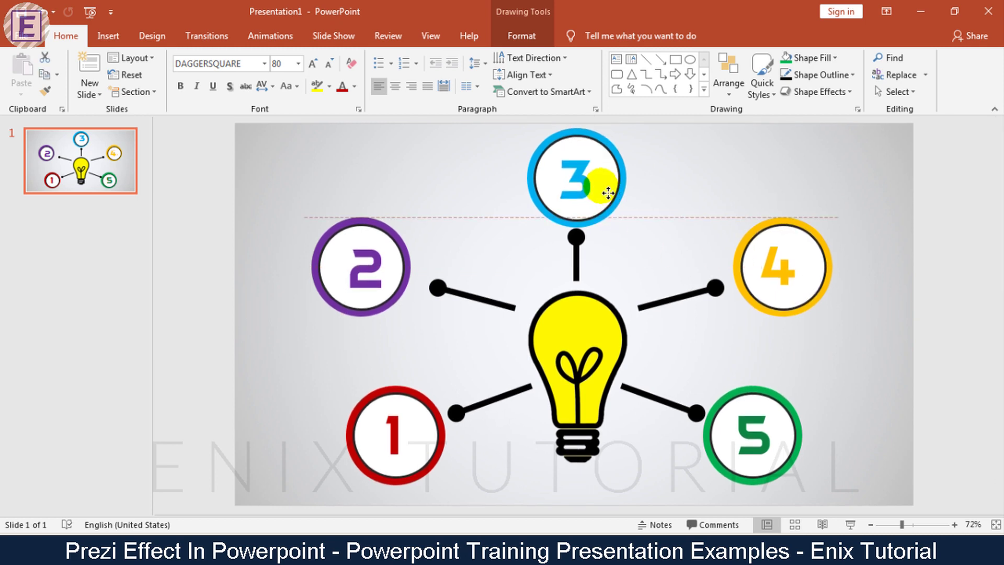
pyautogui.click(393, 275)
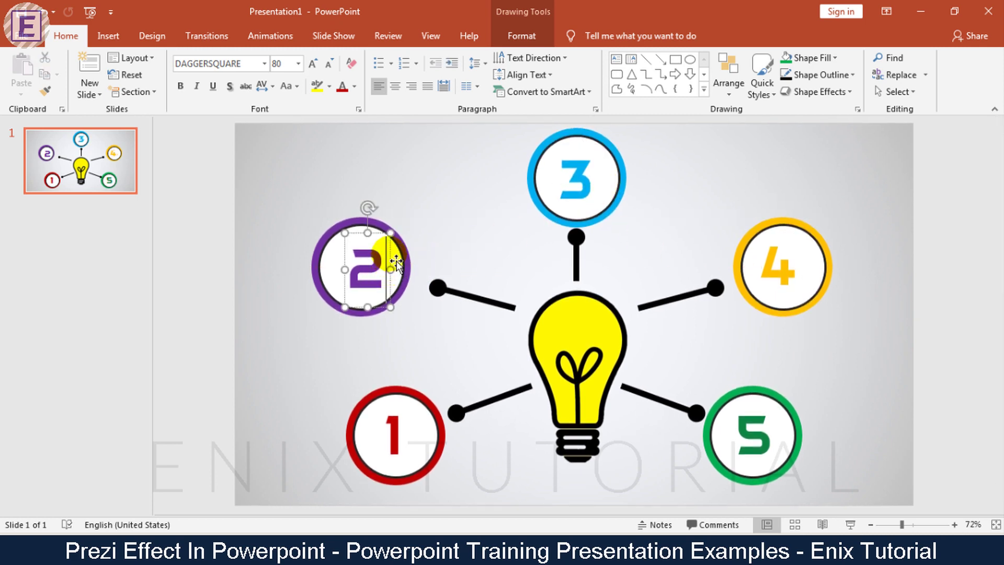
pyautogui.moveTo(396, 260); pyautogui.dragTo(392, 258)
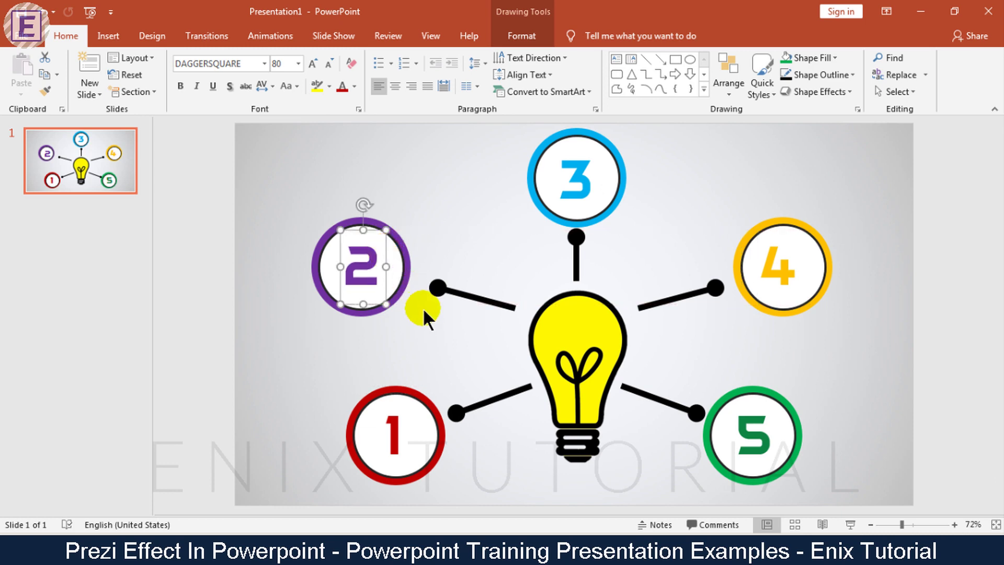
pyautogui.click(950, 371)
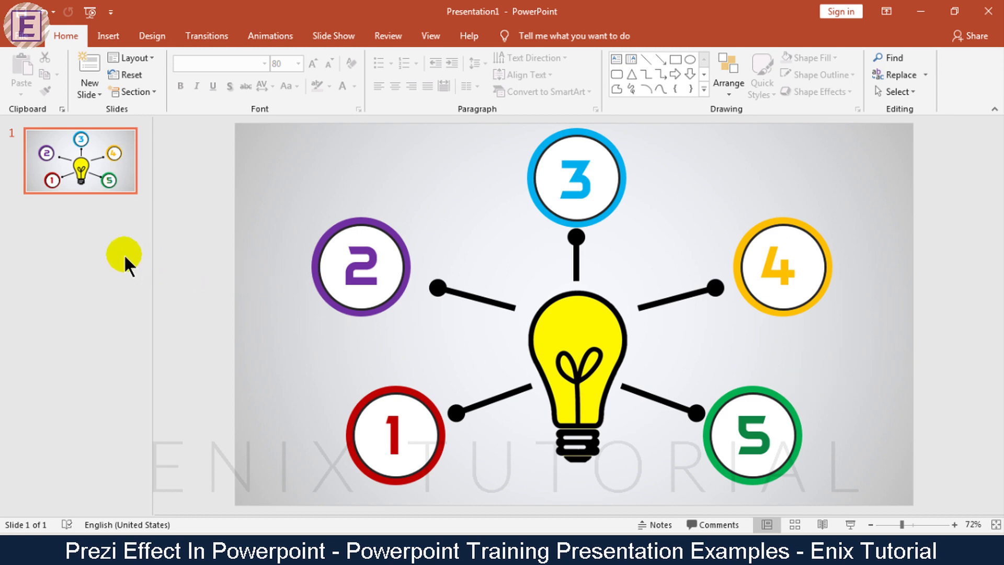
# Insert a second slide, delete its title and text placeholders, and return to slide 1
pyautogui.rightClick(71, 213)
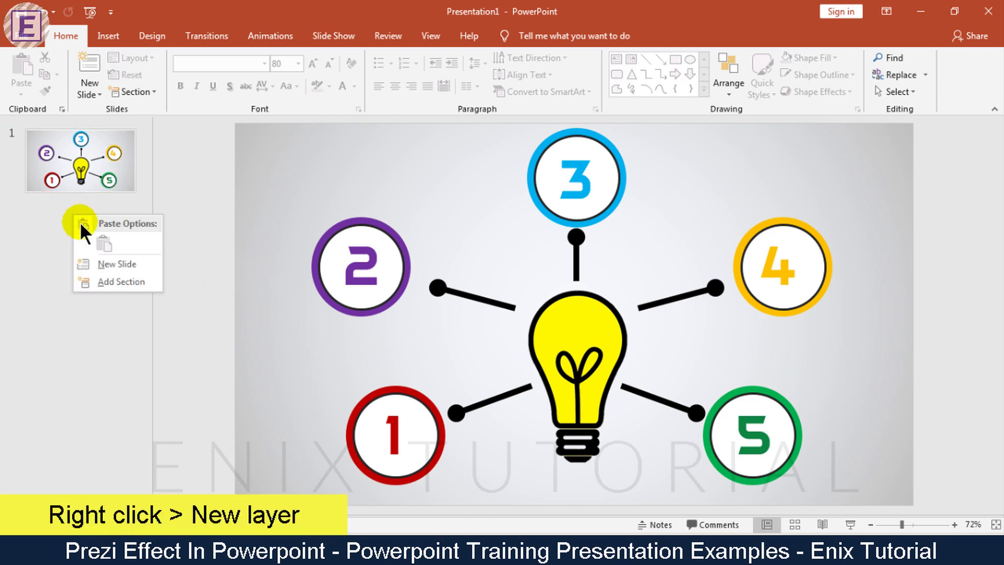
pyautogui.click(106, 260)
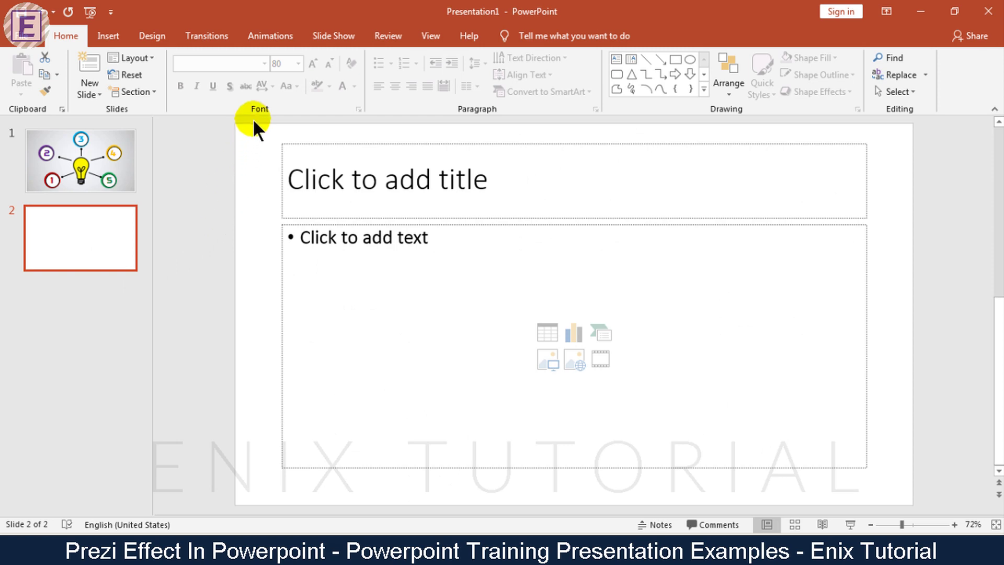
pyautogui.moveTo(254, 123); pyautogui.dragTo(918, 485)
pyautogui.press('Delete')
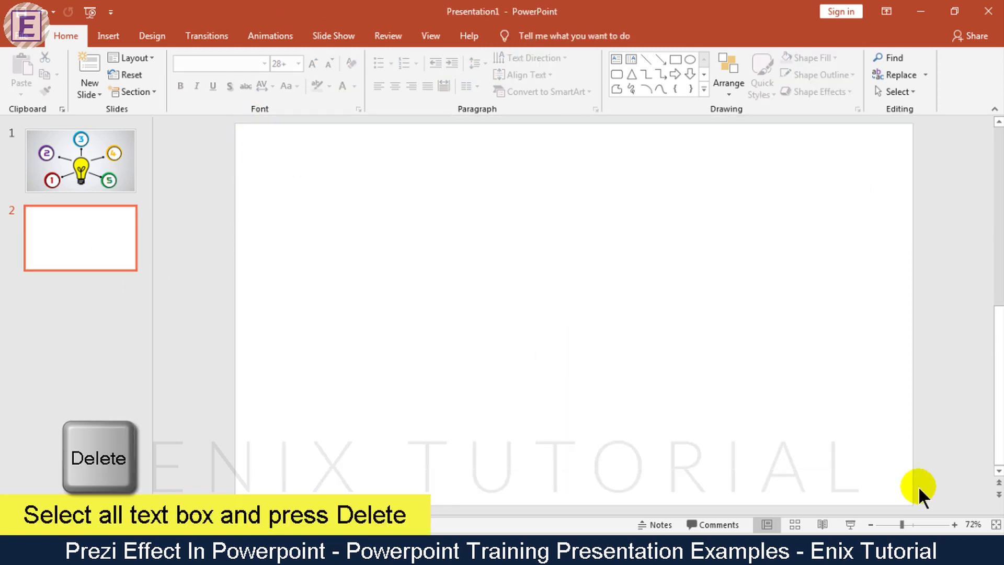
pyautogui.click(97, 168)
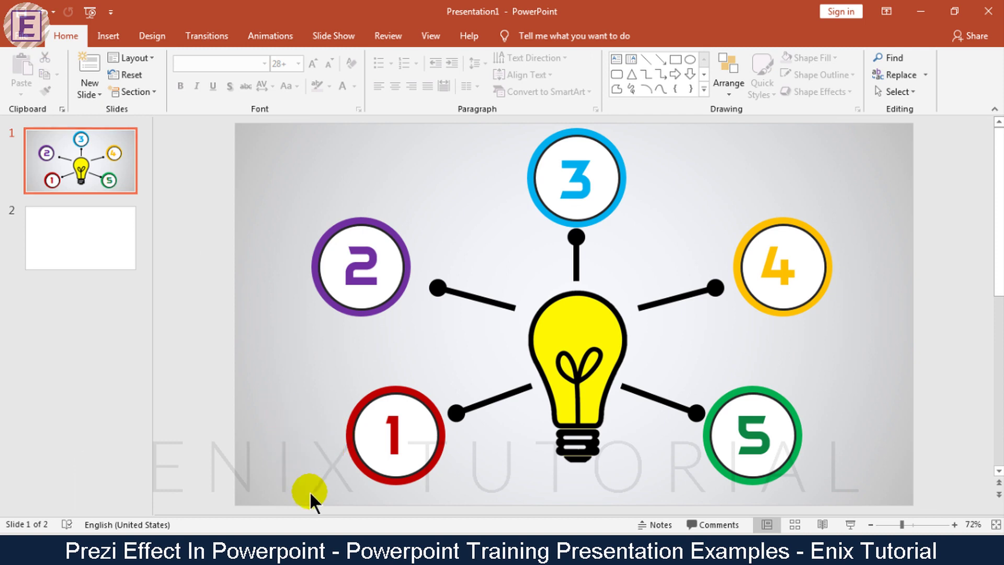
# Copy all parts of bubble 1 onto slide 2 and drag the copy up the slide
pyautogui.moveTo(310, 491); pyautogui.dragTo(468, 369)
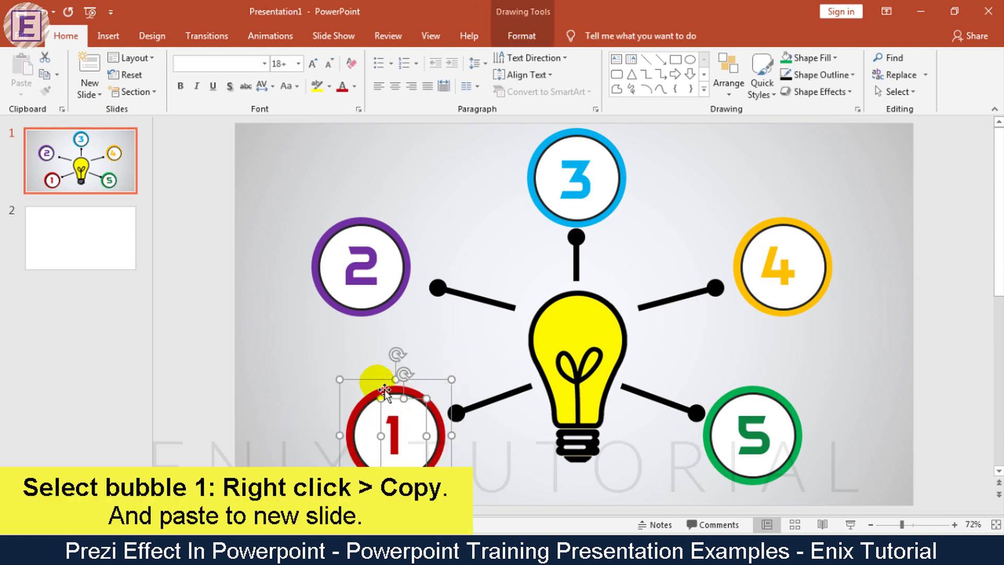
pyautogui.rightClick(388, 385)
pyautogui.click(424, 156)
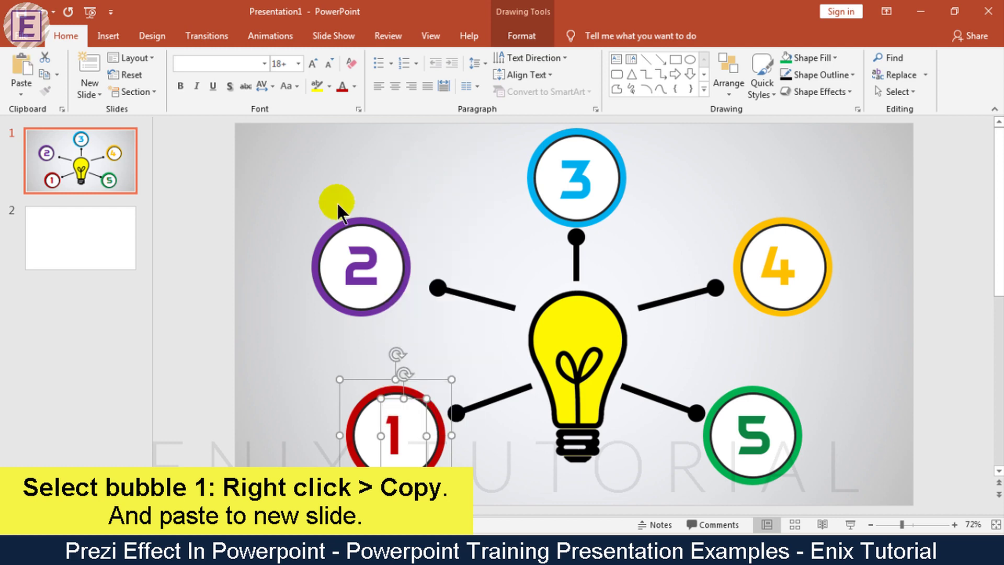
pyautogui.click(98, 227)
pyautogui.rightClick(337, 209)
pyautogui.click(358, 228)
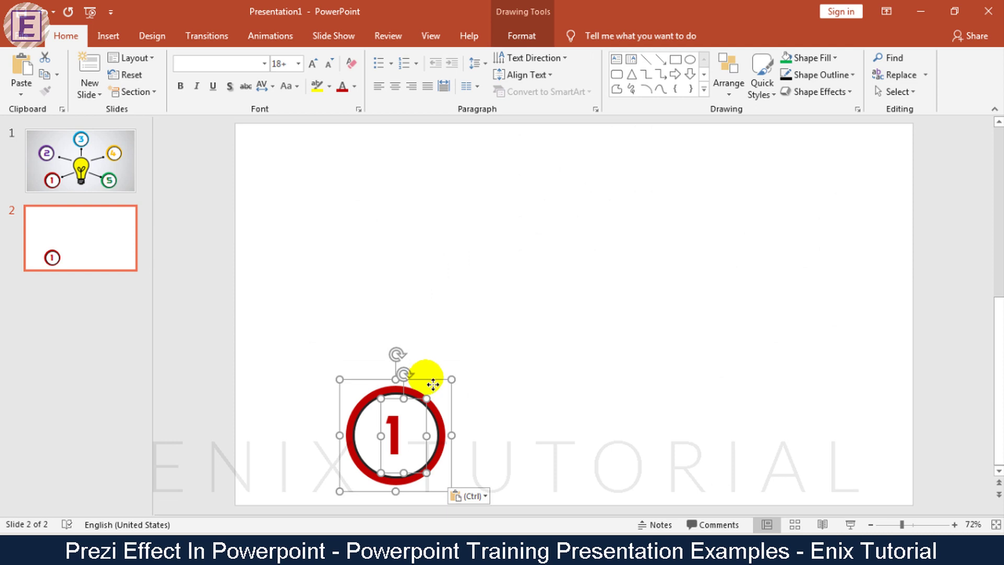
pyautogui.moveTo(424, 372); pyautogui.dragTo(418, 253)
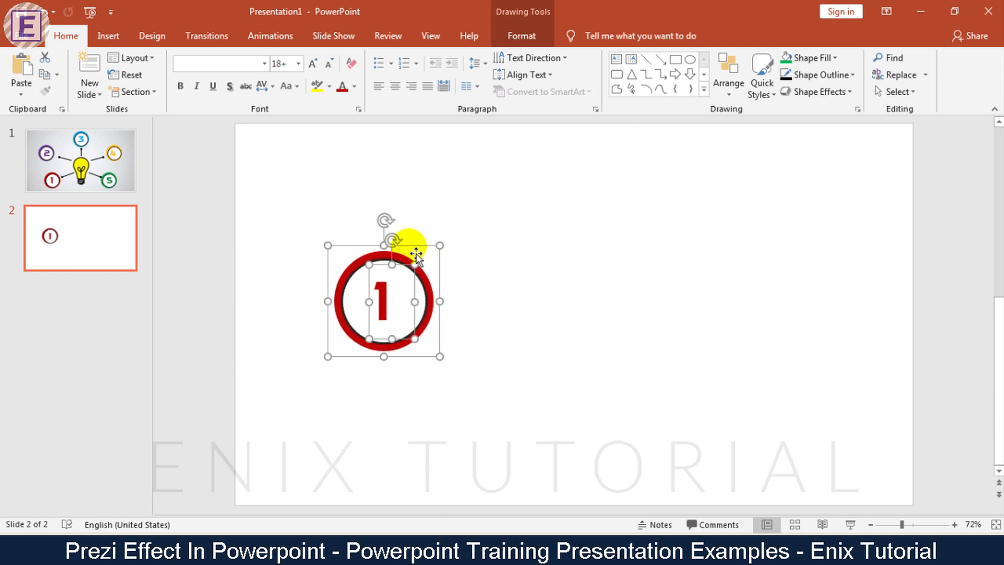
# Group bubble 1's ring and number, then enlarge and reposition it across slide 2
pyautogui.rightClick(419, 249)
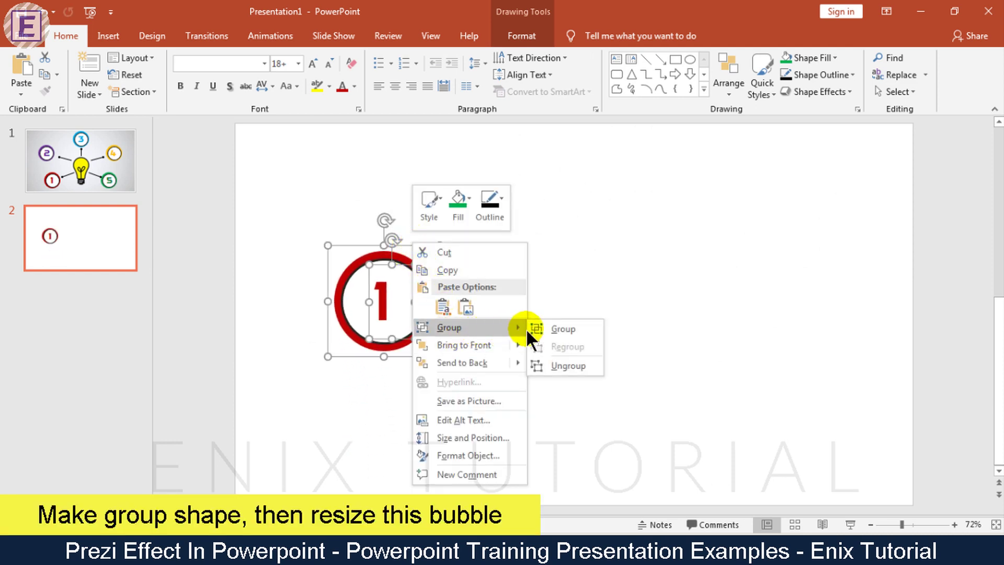
pyautogui.click(557, 329)
pyautogui.moveTo(439, 359); pyautogui.dragTo(589, 504)
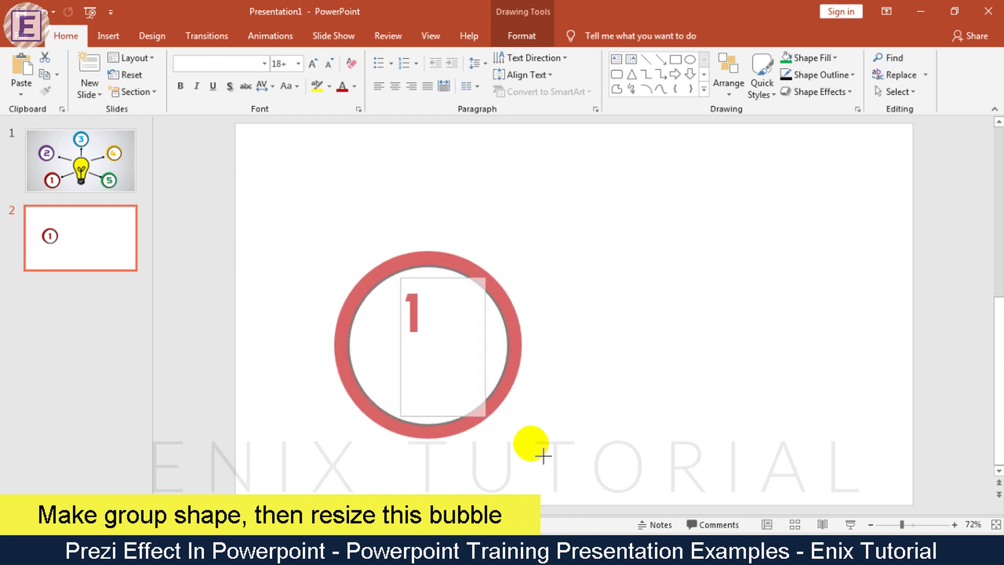
pyautogui.moveTo(566, 422); pyautogui.dragTo(512, 361)
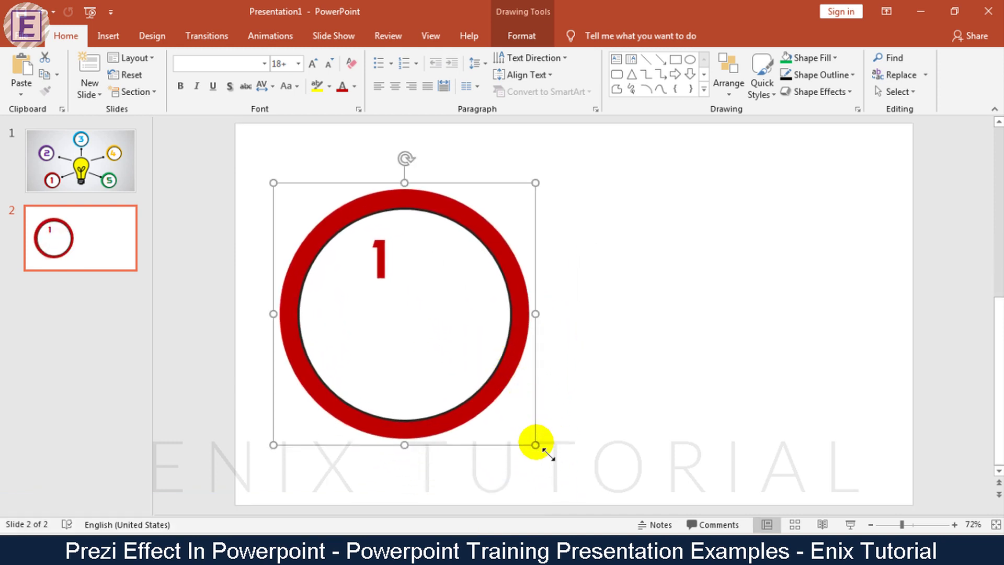
pyautogui.moveTo(536, 444); pyautogui.dragTo(574, 484)
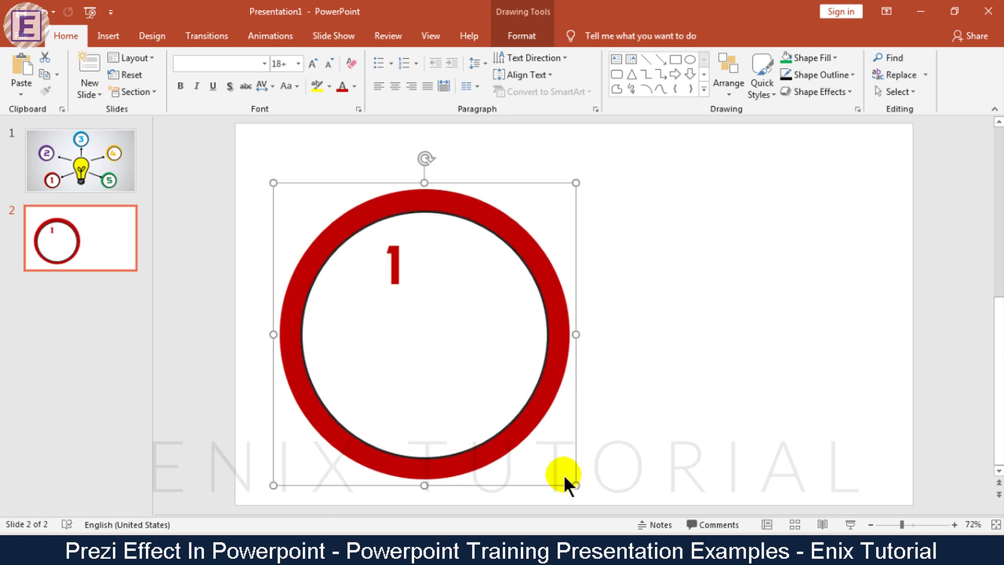
pyautogui.click(418, 279)
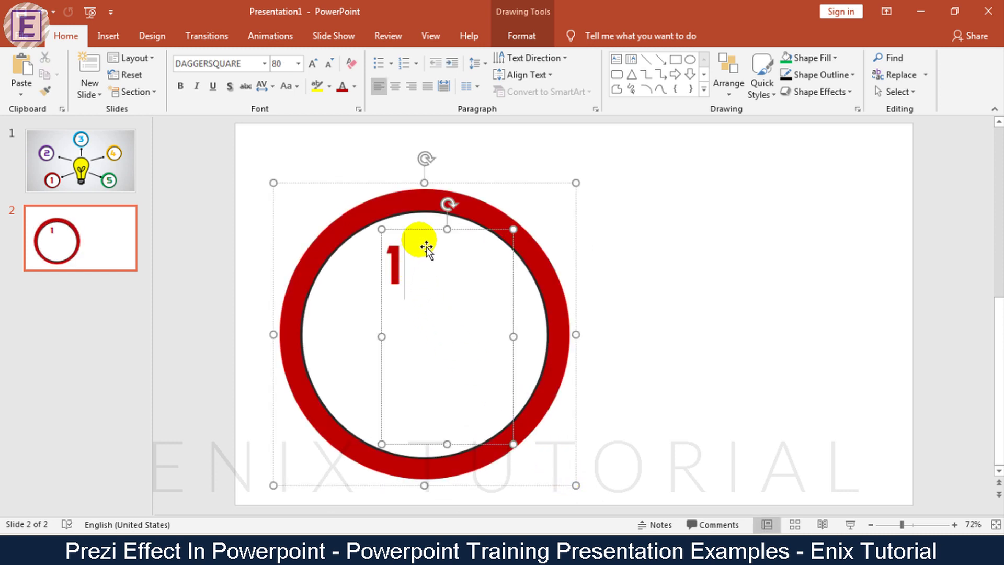
# Set the number 1 to 180 pt and centre it inside the big red ring
pyautogui.click(431, 239)
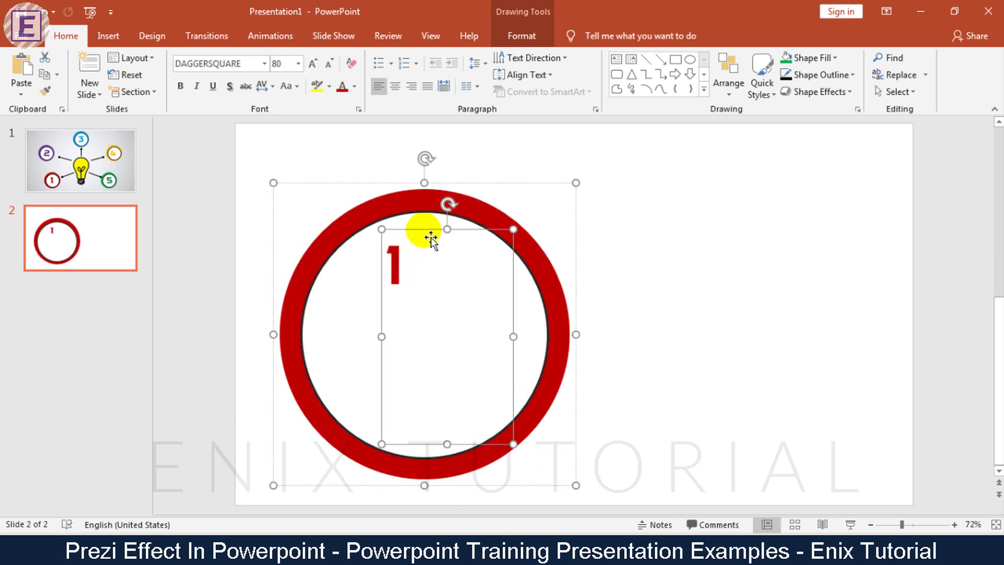
pyautogui.click(297, 63)
pyautogui.write('1')
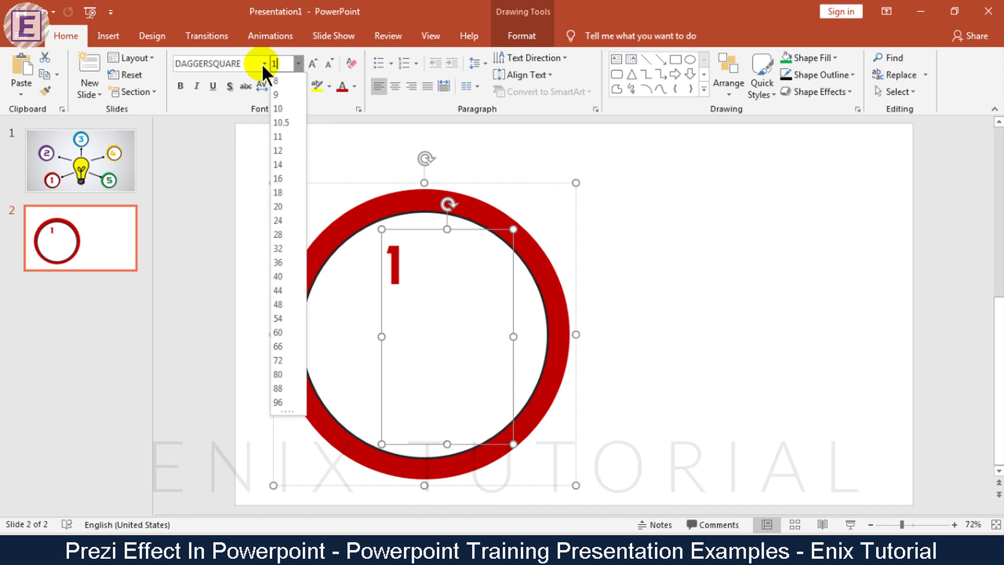
pyautogui.write('80')
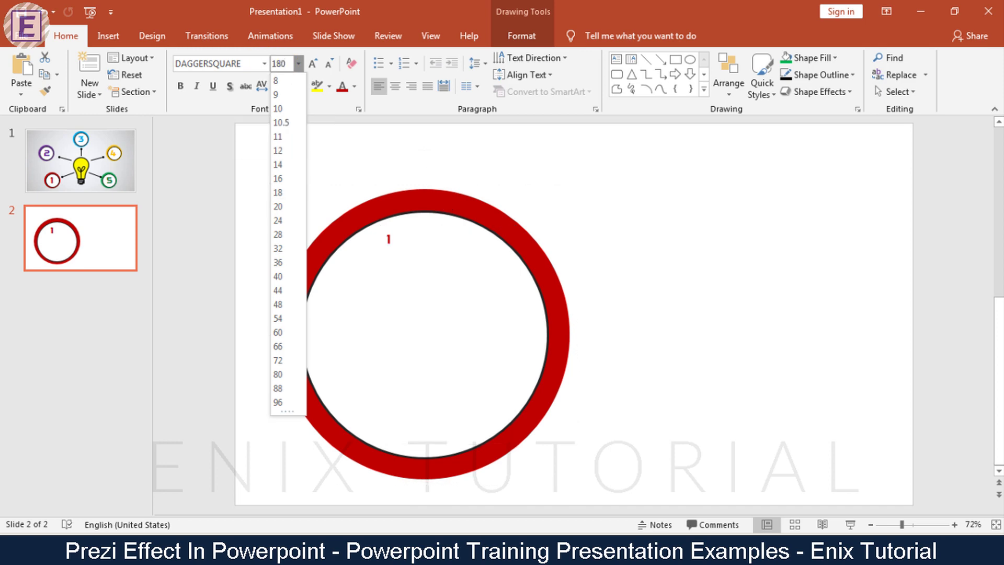
pyautogui.press('Return')
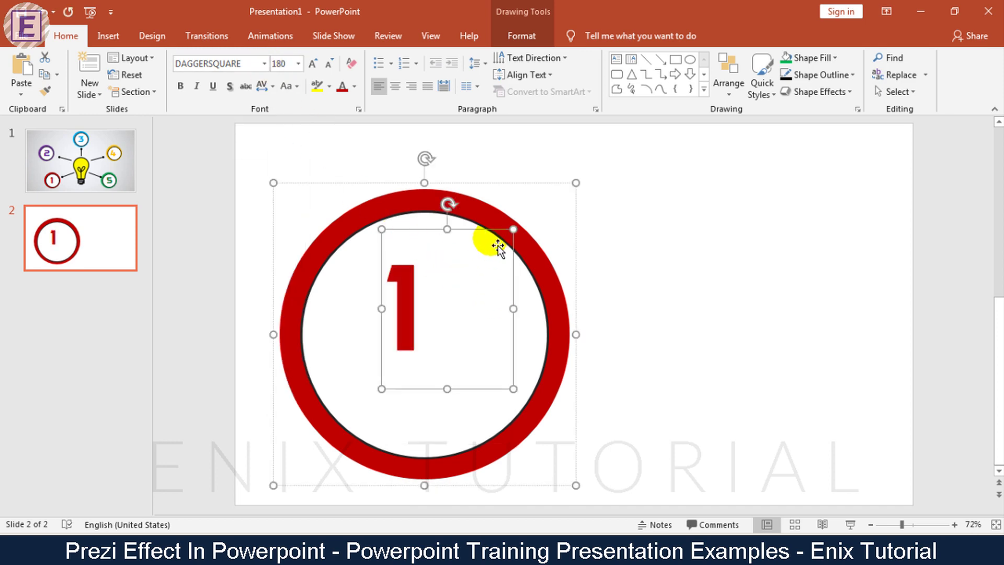
pyautogui.moveTo(488, 236); pyautogui.dragTo(505, 264)
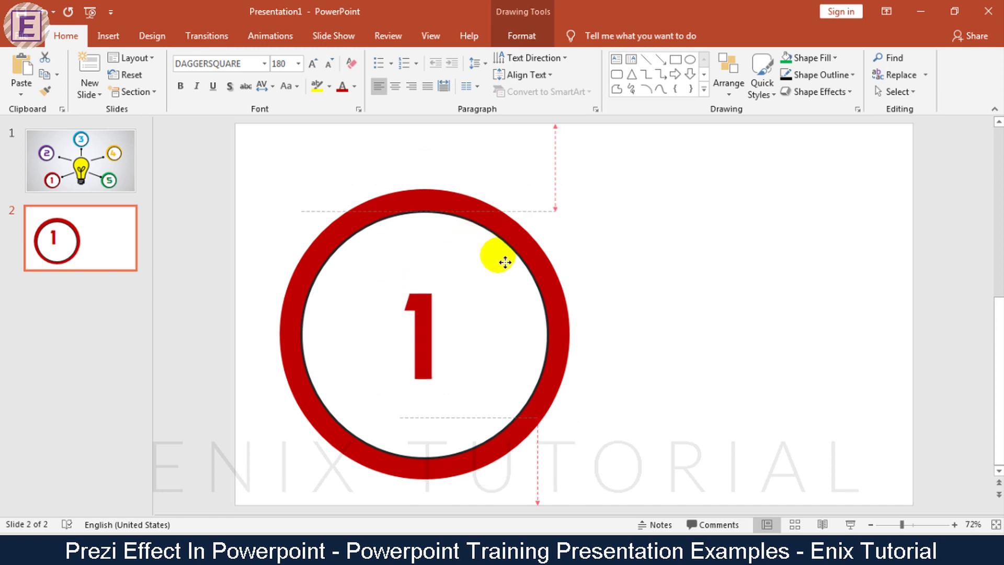
pyautogui.moveTo(531, 337); pyautogui.dragTo(466, 337)
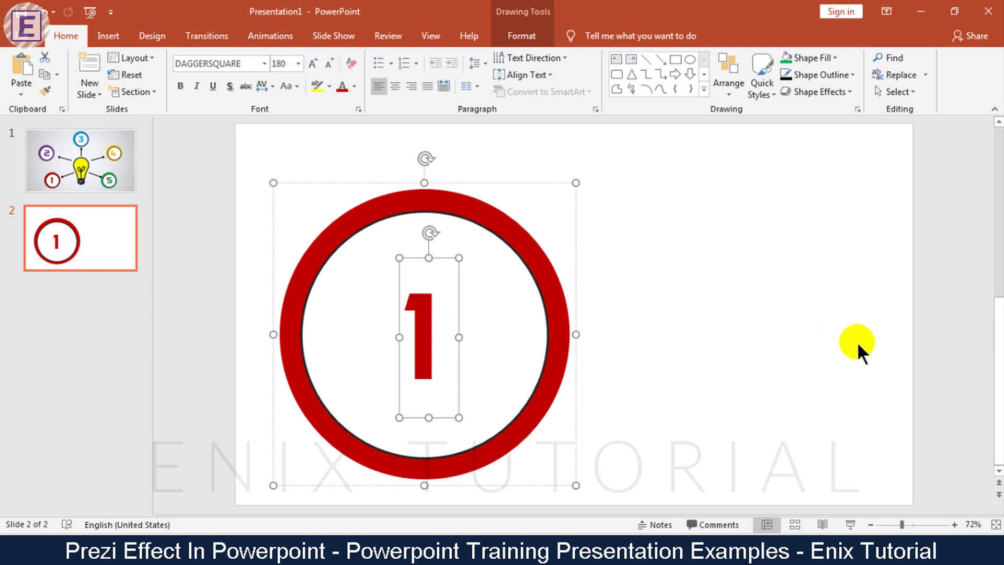
# Ungroup the bubble so the red ring can be selected on its own
pyautogui.click(858, 344)
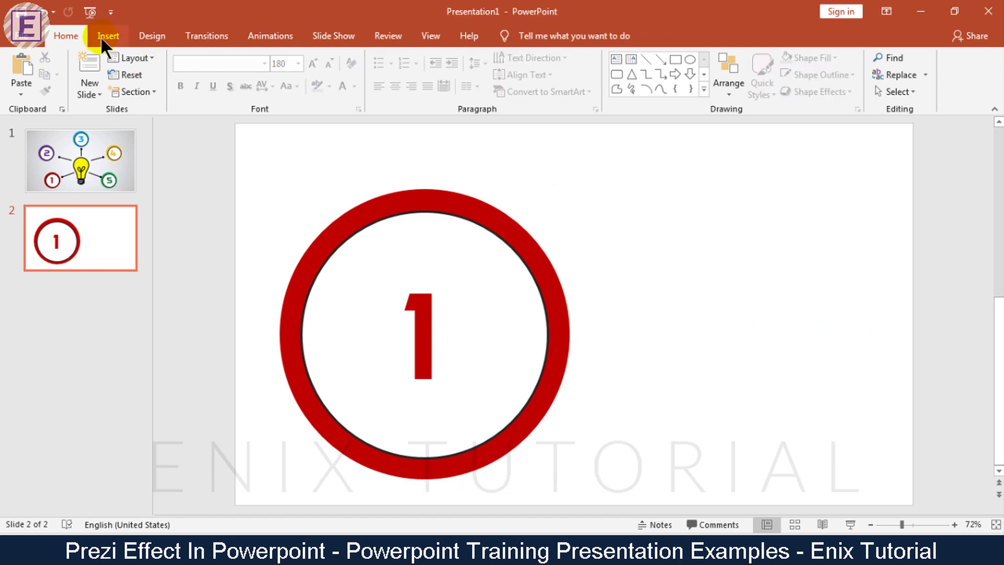
pyautogui.rightClick(413, 219)
pyautogui.moveTo(445, 293)
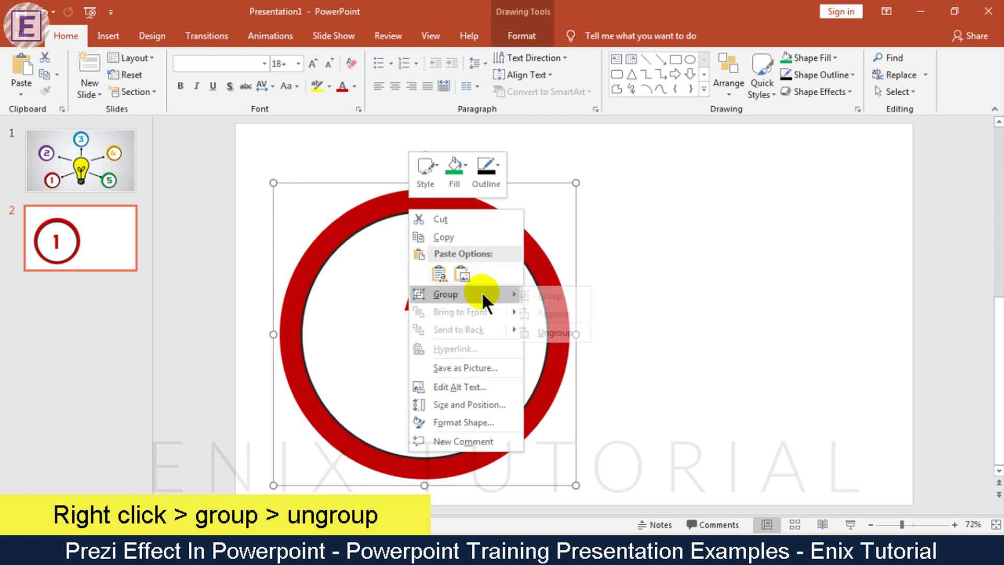
pyautogui.click(554, 331)
pyautogui.click(612, 273)
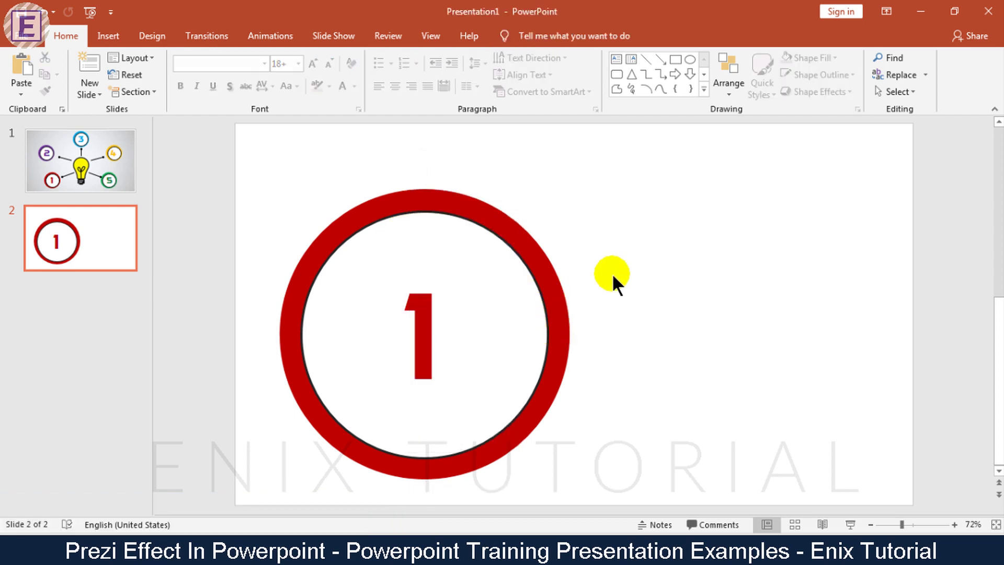
pyautogui.click(554, 271)
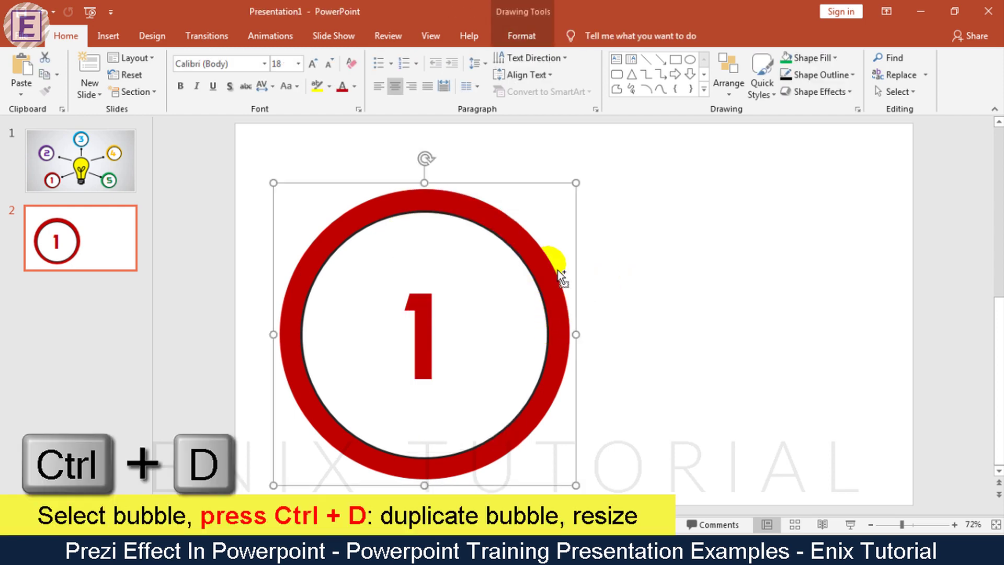
# Duplicate the red ring into three smaller rings to the right of the big bubble
pyautogui.hotkey('ctrl', 'd')
pyautogui.moveTo(516, 251); pyautogui.dragTo(748, 251)
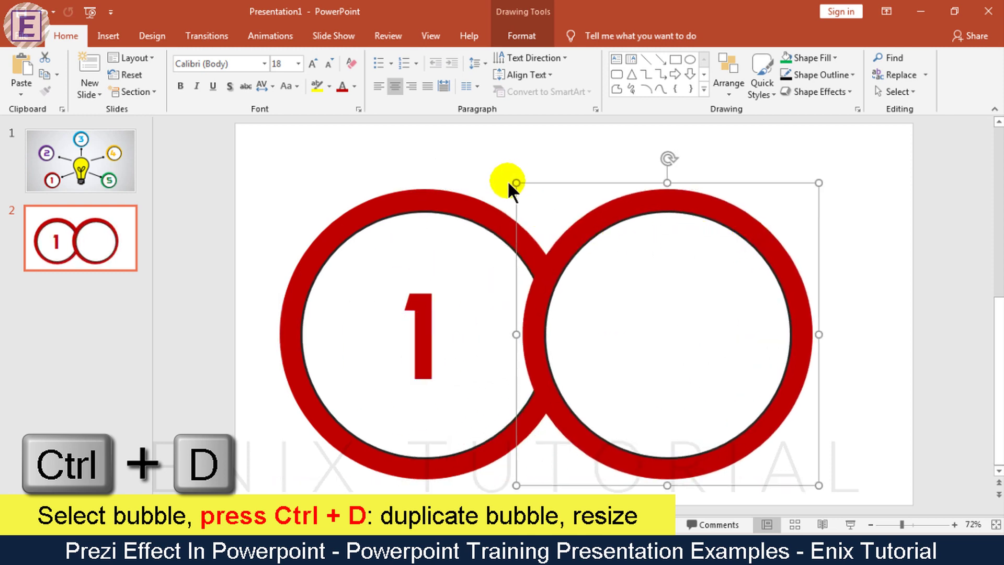
pyautogui.moveTo(516, 183)
pyautogui.mouseDown()
pyautogui.moveTo(680, 332)
pyautogui.moveTo(749, 209)
pyautogui.moveTo(763, 160)
pyautogui.moveTo(759, 180)
pyautogui.moveTo(755, 167)
pyautogui.mouseUp()
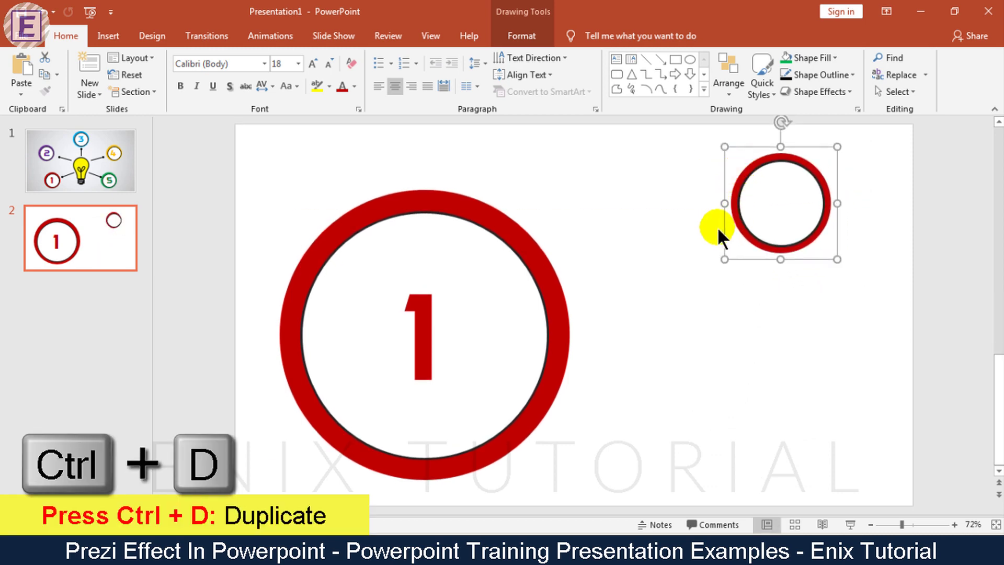
pyautogui.hotkey('ctrl', 'd')
pyautogui.moveTo(918, 225); pyautogui.dragTo(502, 366)
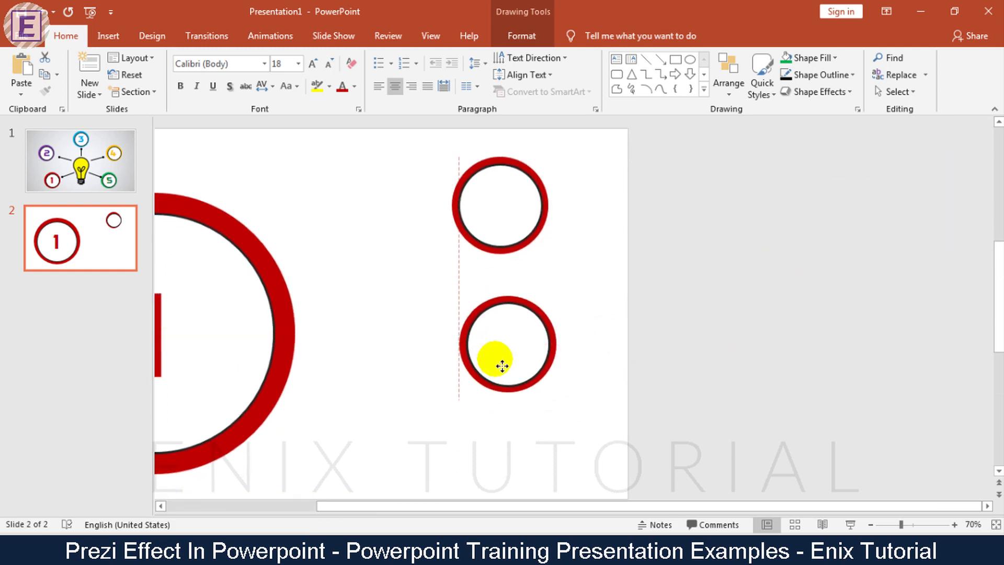
pyautogui.hotkey('ctrl', 'd')
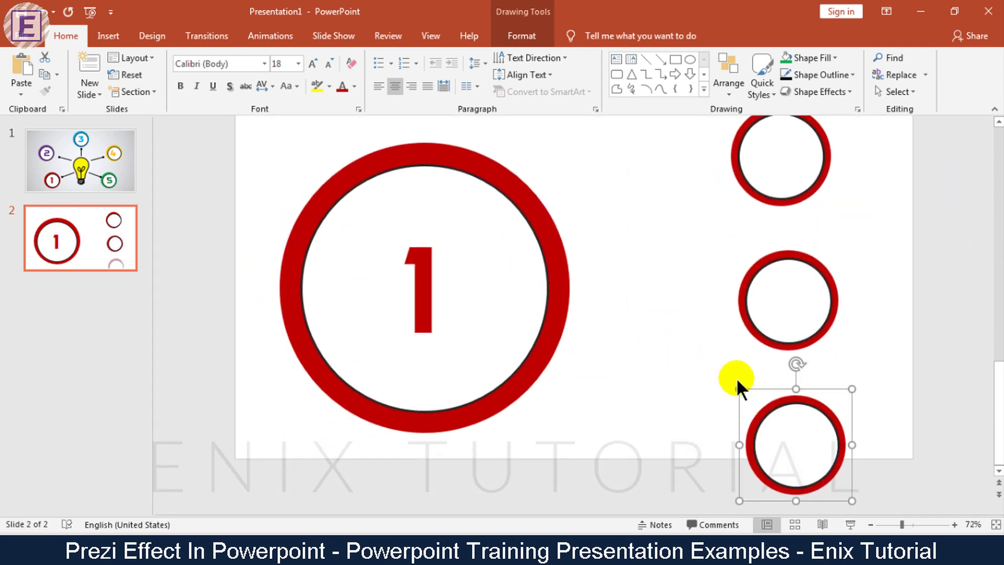
# Adjust the top, middle and bottom small rings into an even curve beside the big ring
pyautogui.moveTo(798, 436); pyautogui.dragTo(687, 437)
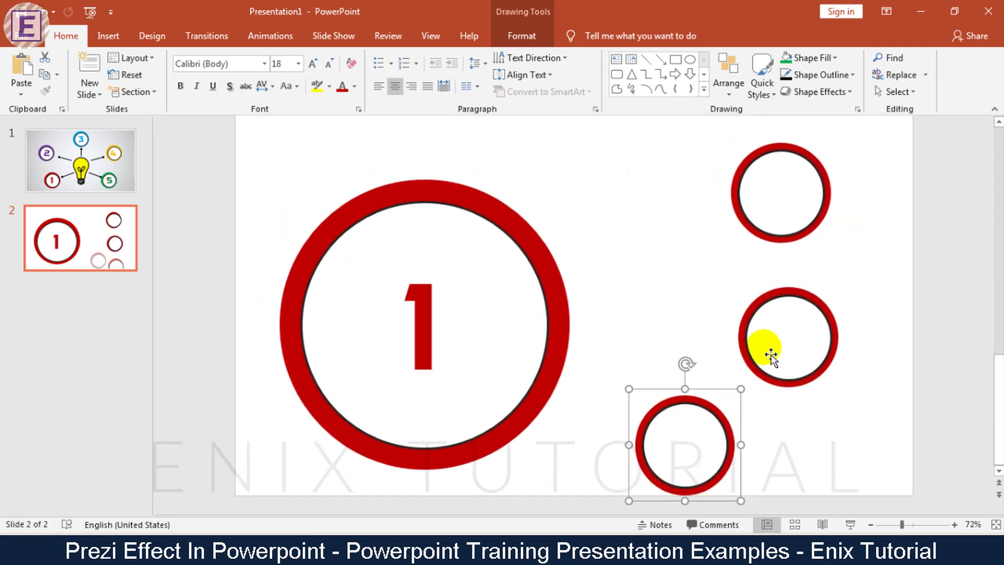
pyautogui.moveTo(769, 336); pyautogui.dragTo(799, 335)
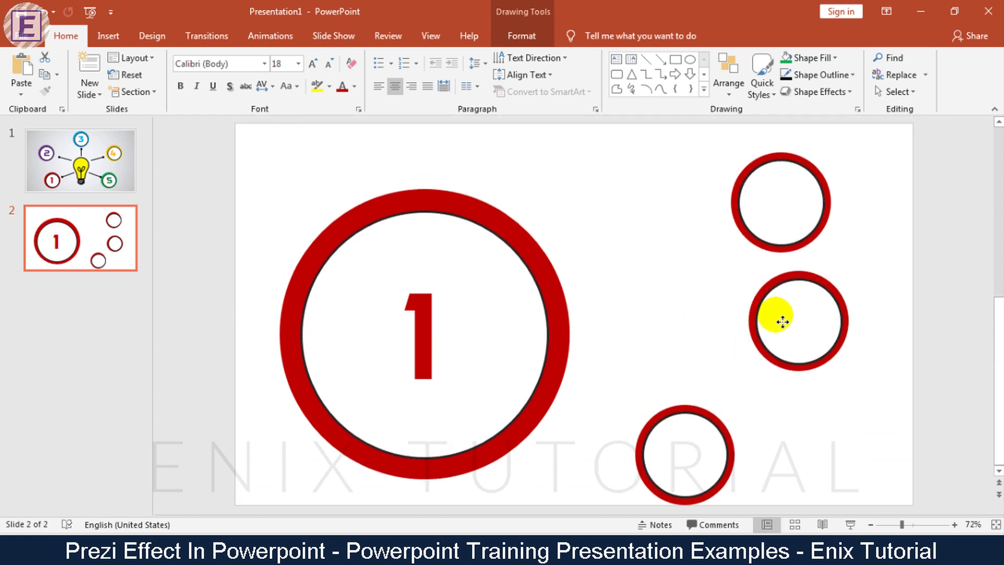
pyautogui.moveTo(772, 236); pyautogui.dragTo(718, 222)
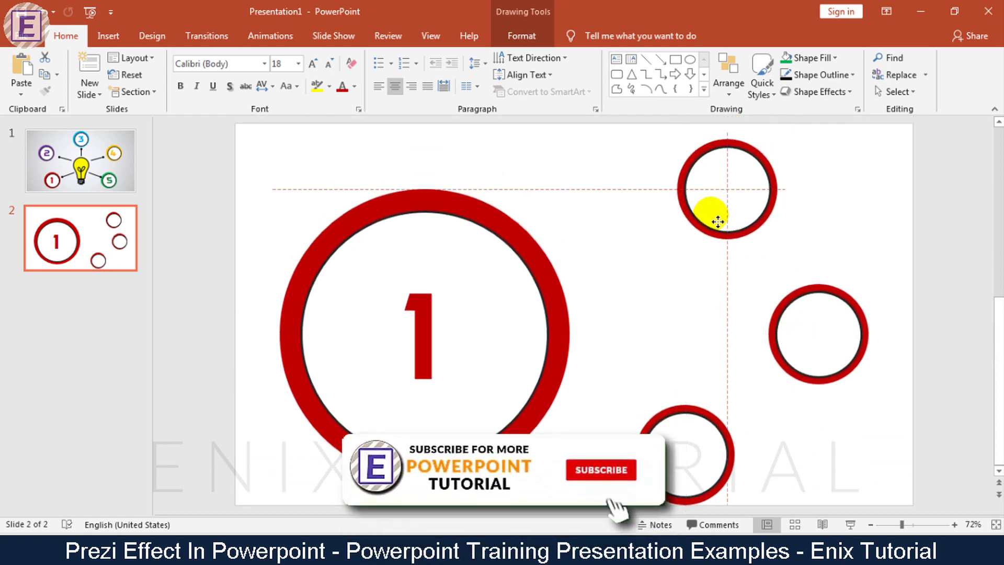
pyautogui.moveTo(697, 441); pyautogui.dragTo(744, 431)
pyautogui.moveTo(832, 351)
pyautogui.mouseDown()
pyautogui.moveTo(841, 337)
pyautogui.moveTo(829, 336)
pyautogui.mouseUp()
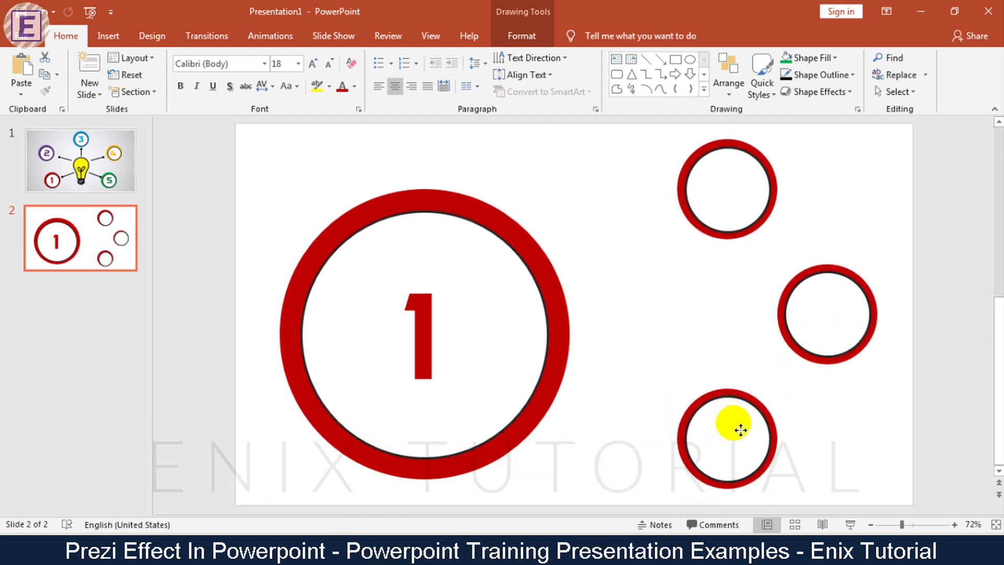
pyautogui.moveTo(733, 421); pyautogui.dragTo(748, 430)
# Insert a straight line running from the big ring's edge up toward the top small ring
pyautogui.click(979, 340)
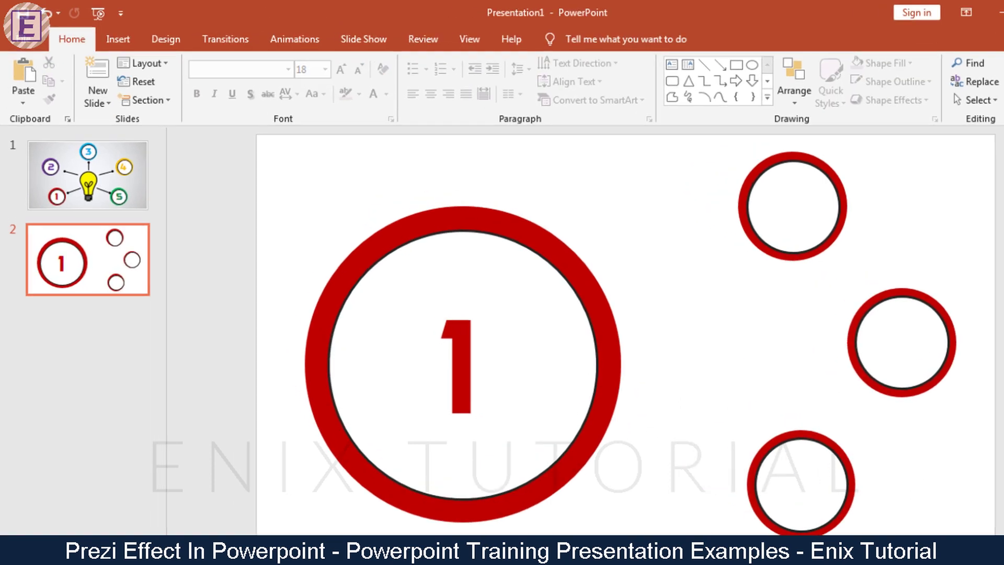
pyautogui.click(157, 55)
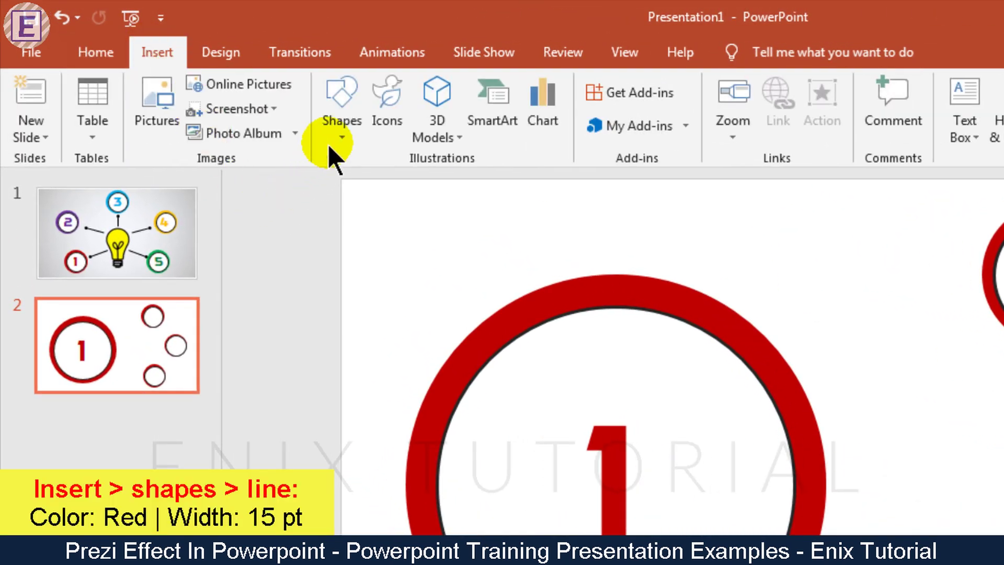
pyautogui.click(334, 127)
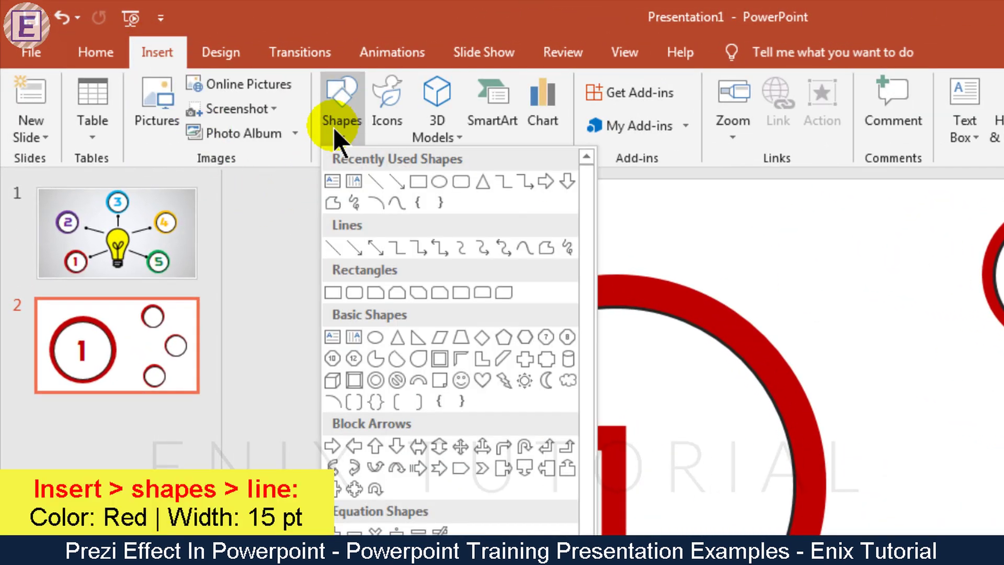
pyautogui.click(374, 184)
pyautogui.moveTo(515, 289)
pyautogui.mouseDown()
pyautogui.moveTo(654, 243)
pyautogui.moveTo(640, 231)
pyautogui.mouseUp()
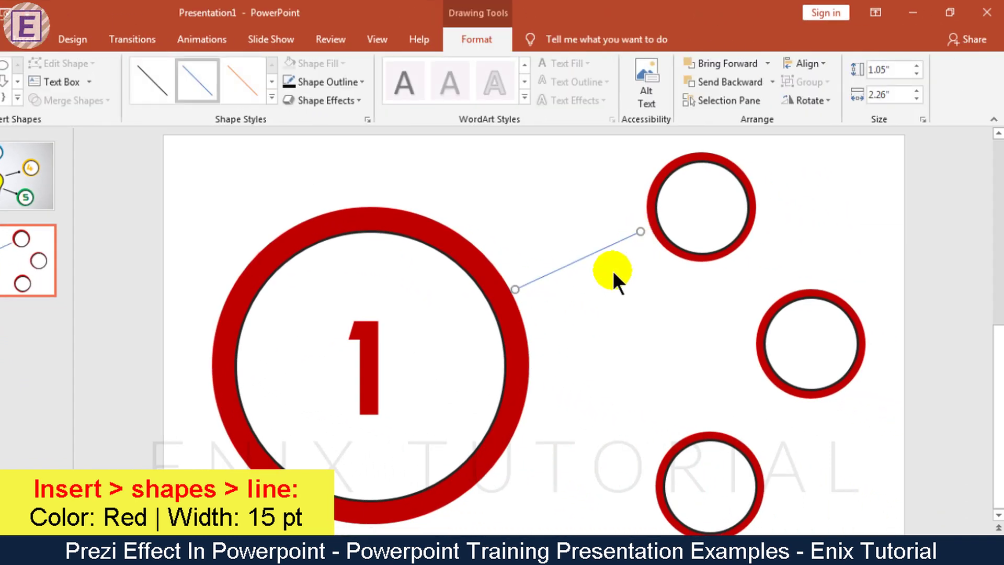
# Make the line 15 pt wide, coloured with the big bubble's red via the eyedropper
pyautogui.click(367, 120)
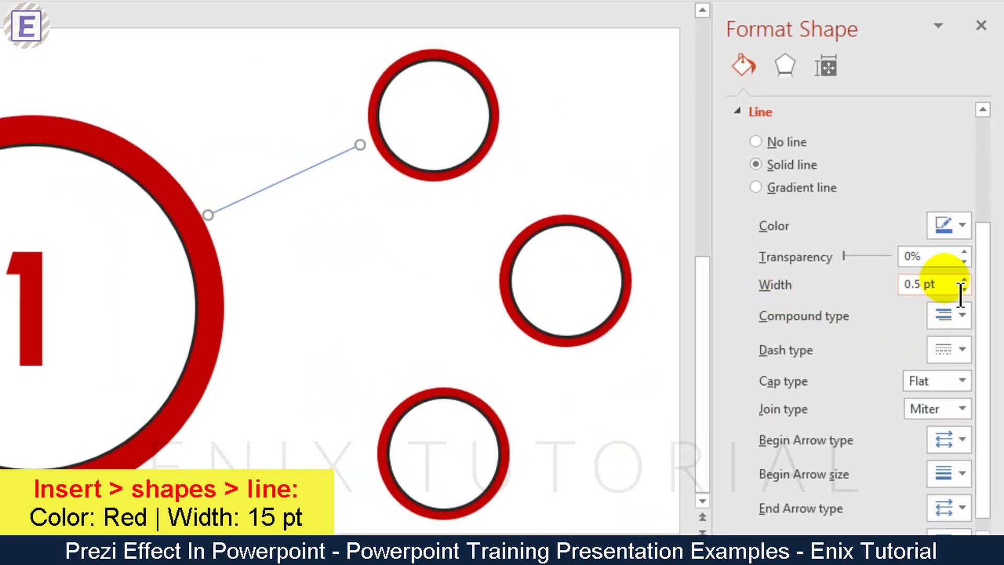
pyautogui.moveTo(960, 290); pyautogui.dragTo(897, 282)
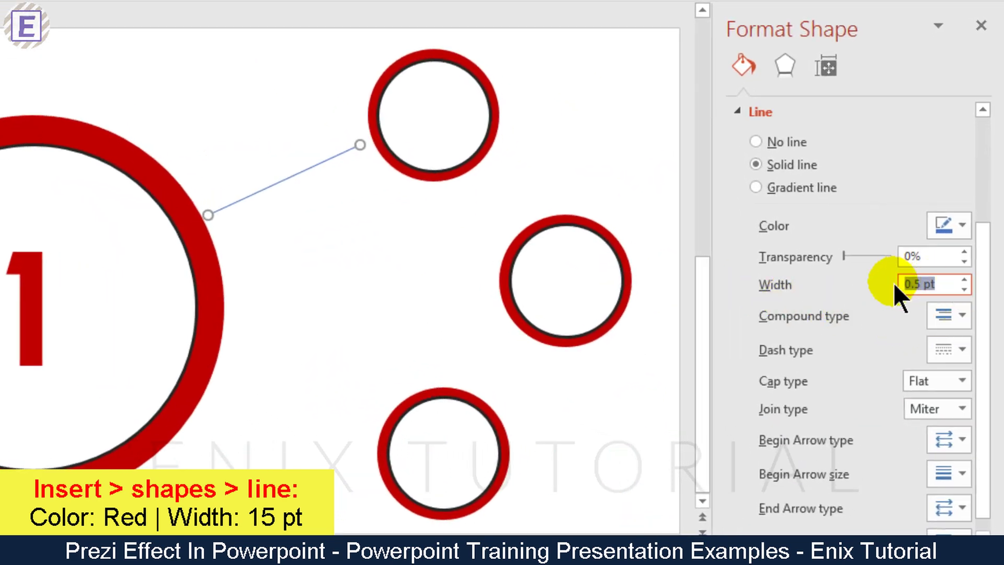
pyautogui.write('15')
pyautogui.press('Return')
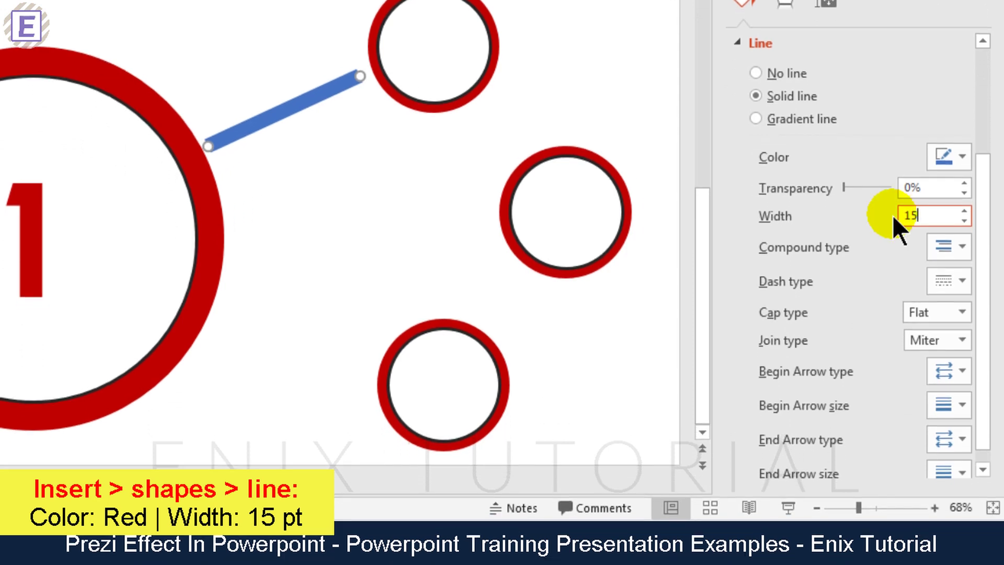
pyautogui.click(949, 156)
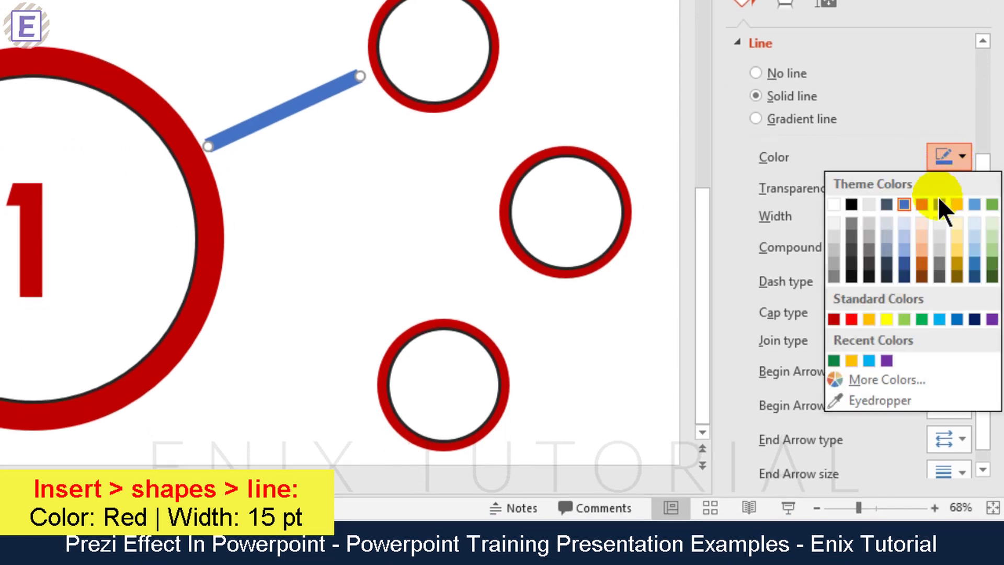
pyautogui.click(885, 397)
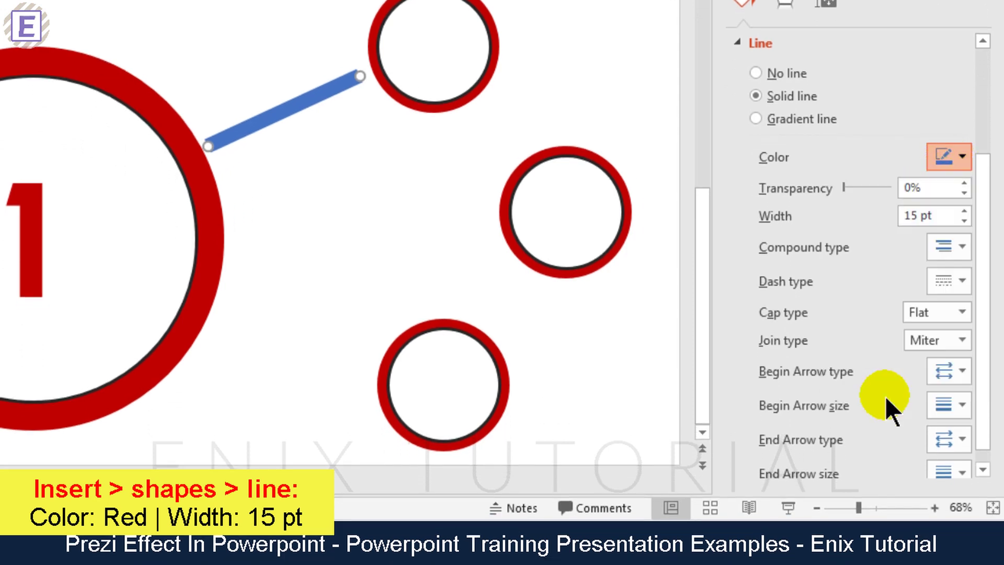
pyautogui.click(177, 151)
# Give the line an oval dot end and pull it back slightly from the top bubble
pyautogui.scroll(-1, 983, 450)
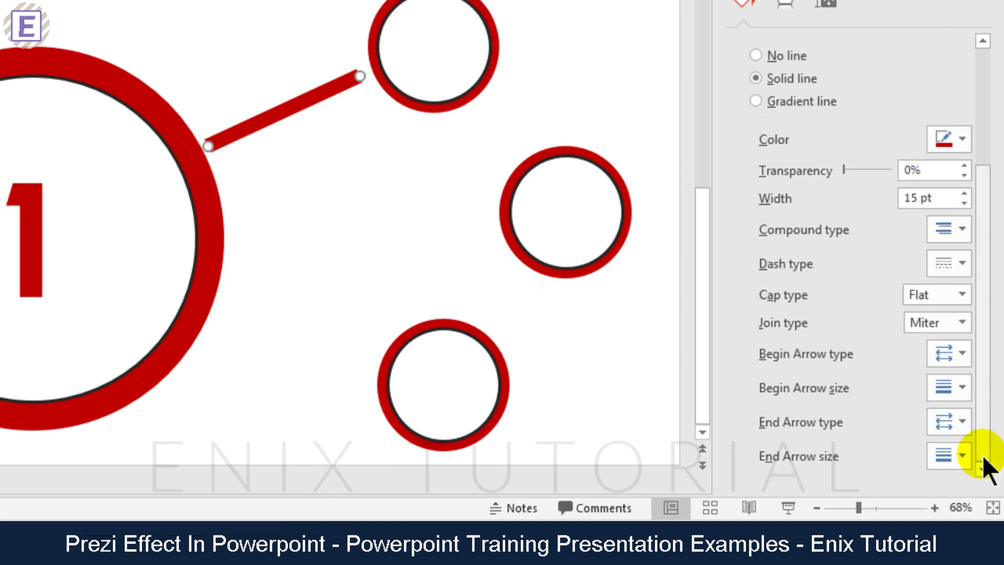
pyautogui.click(949, 422)
pyautogui.click(983, 482)
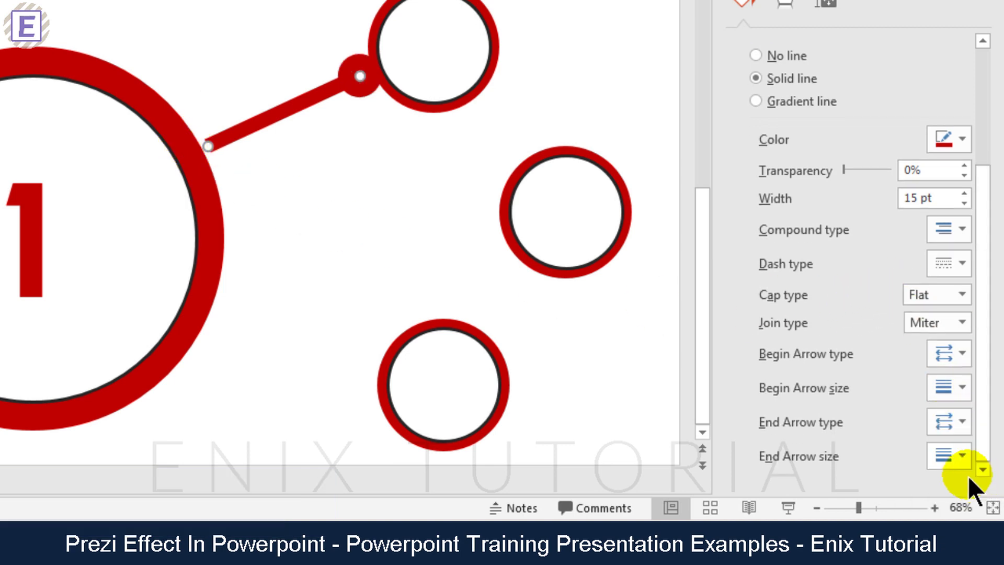
pyautogui.moveTo(360, 76); pyautogui.dragTo(339, 85)
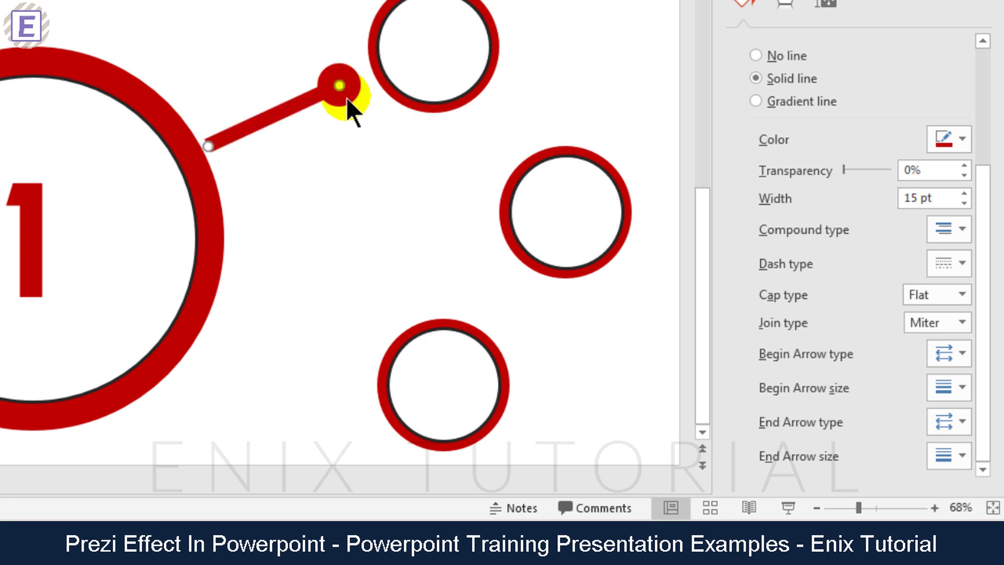
# Duplicate the red dot-ended connector twice, aiming the copies at the middle and bottom rings
pyautogui.hotkey('ctrl', 'd')
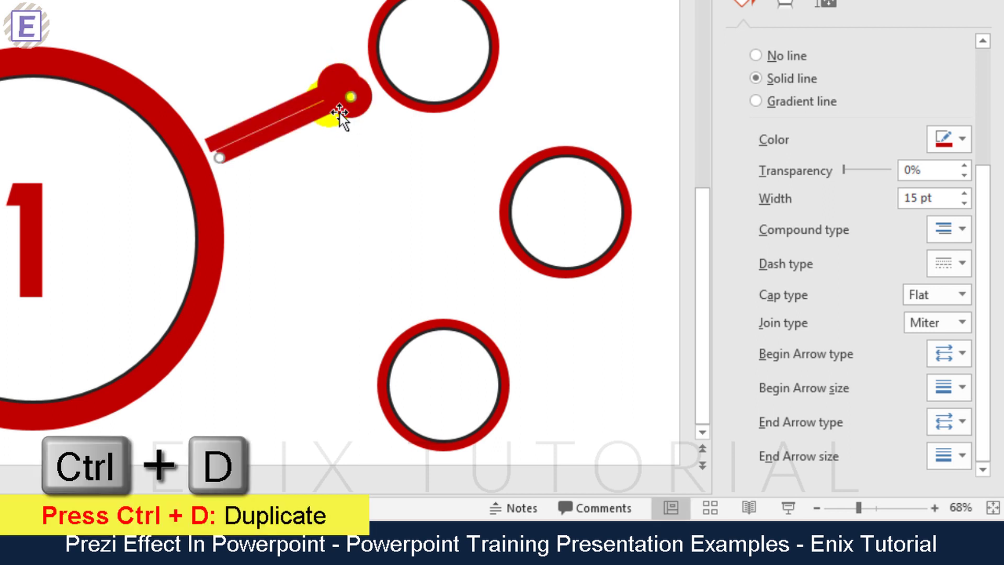
pyautogui.moveTo(330, 125)
pyautogui.mouseDown()
pyautogui.moveTo(372, 214)
pyautogui.moveTo(469, 254)
pyautogui.moveTo(475, 245)
pyautogui.mouseUp()
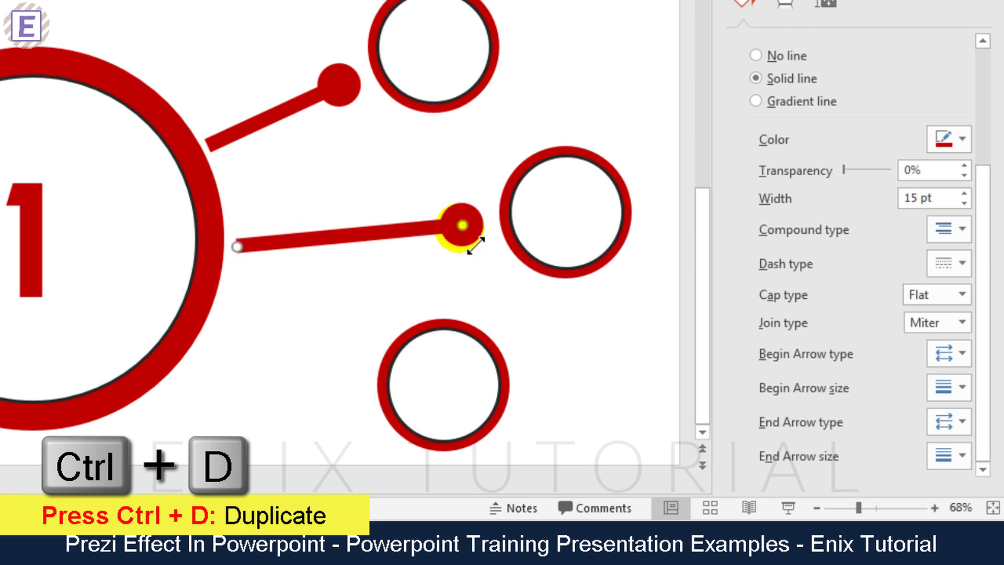
pyautogui.hotkey('ctrl', 'd')
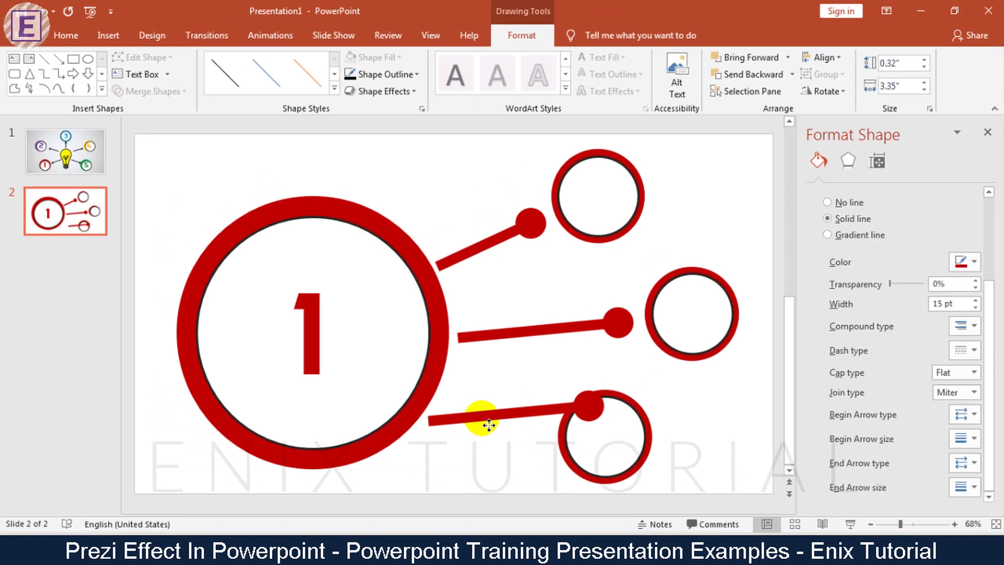
pyautogui.click(488, 424)
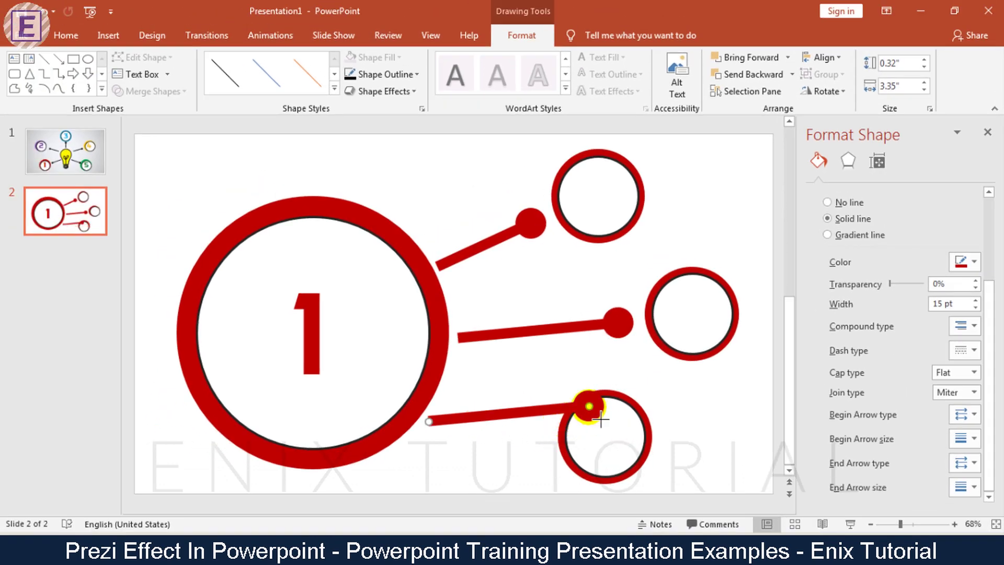
pyautogui.moveTo(600, 418); pyautogui.dragTo(549, 449)
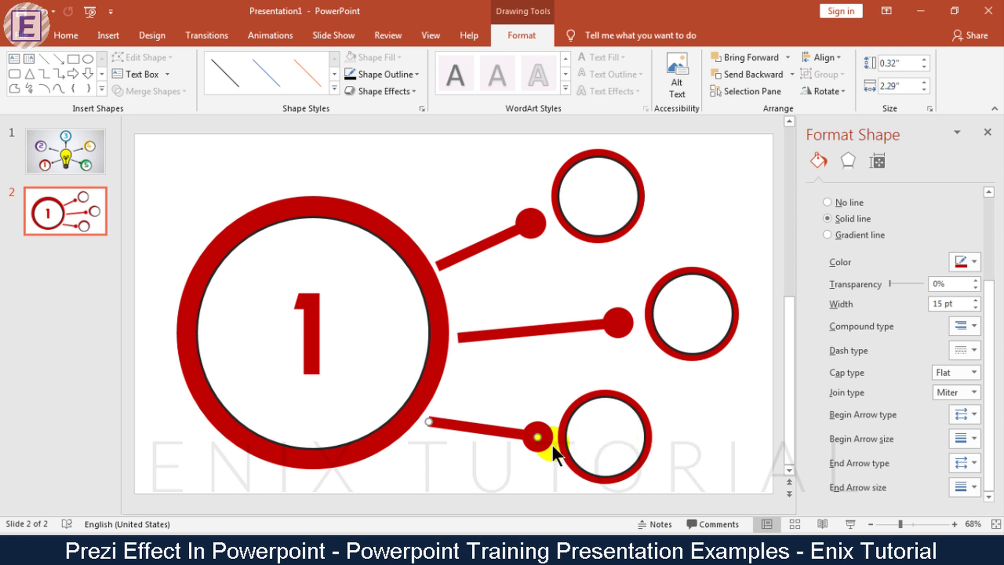
pyautogui.moveTo(546, 441); pyautogui.dragTo(542, 438)
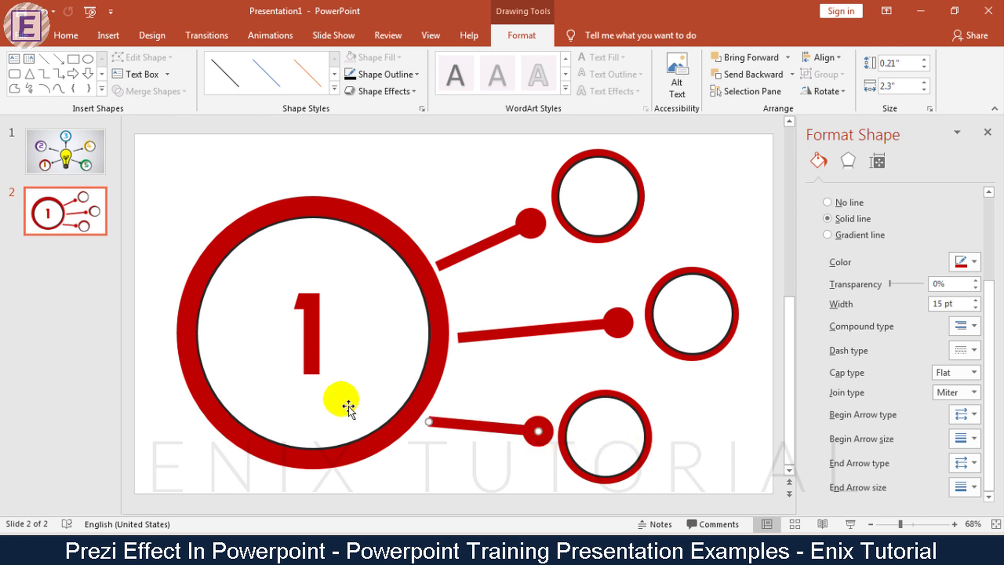
pyautogui.click(987, 131)
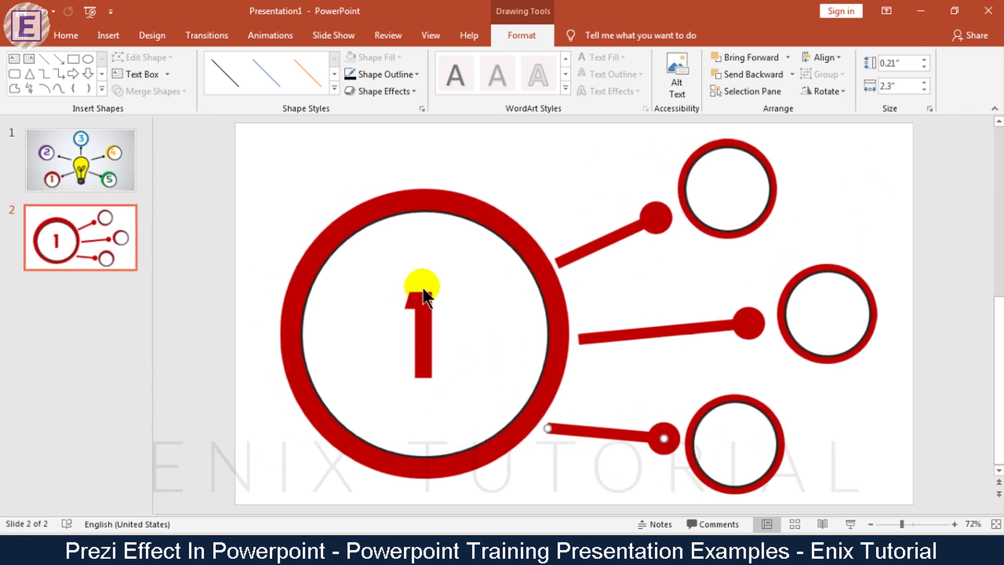
pyautogui.click(205, 260)
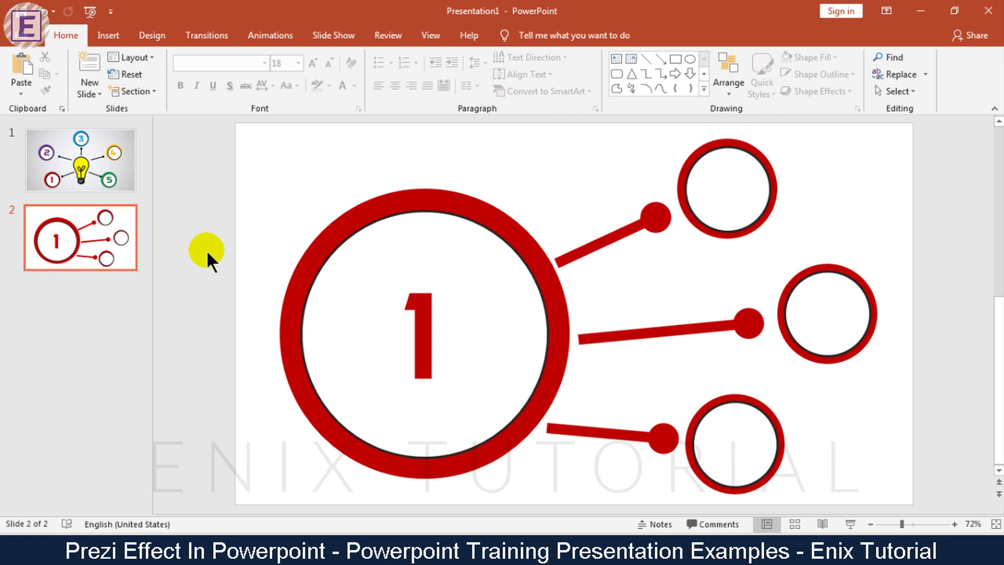
# Add a 28 pt DAGGERSQUARE 'HOW' label centred in the top small ring
pyautogui.click(114, 33)
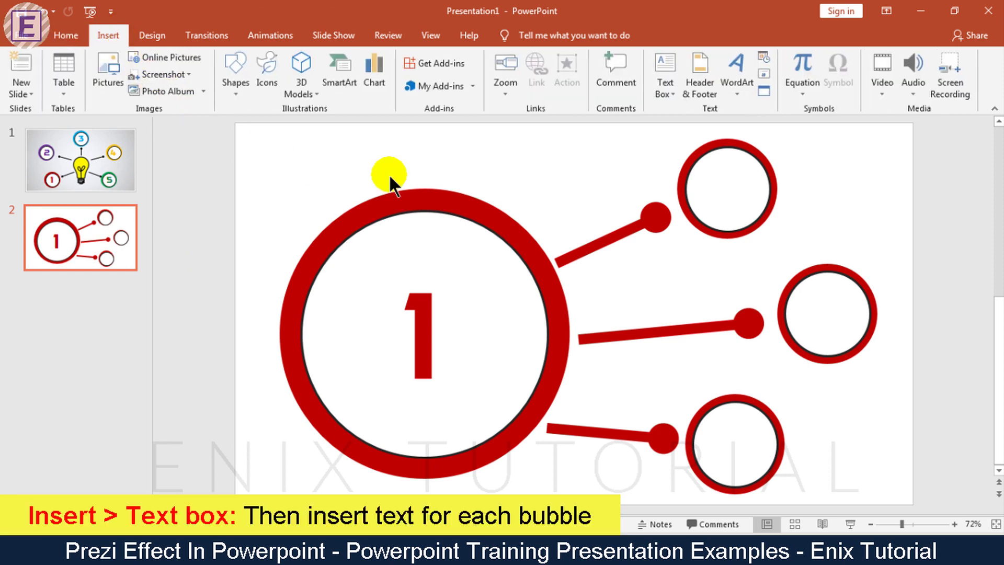
pyautogui.click(663, 62)
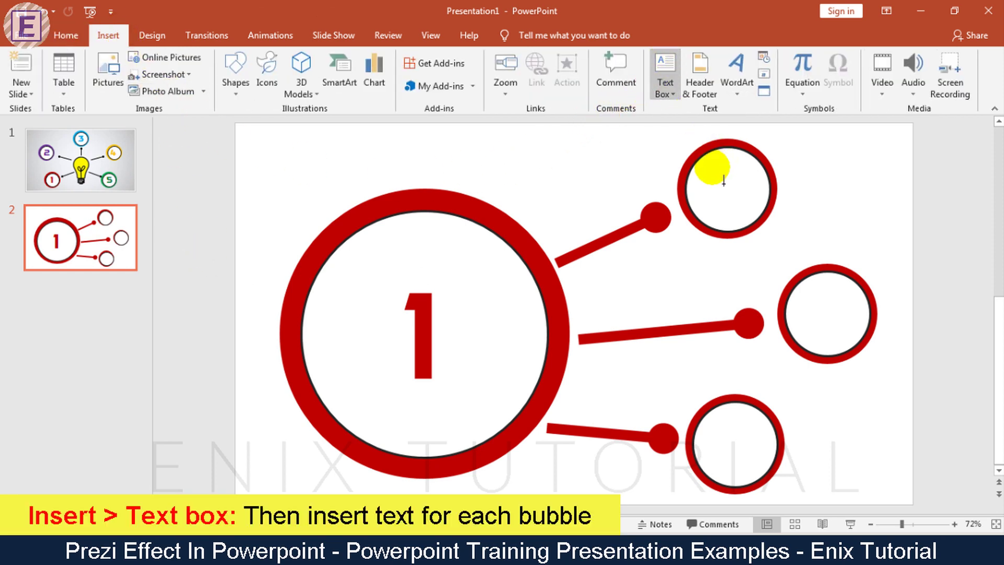
pyautogui.moveTo(706, 169); pyautogui.dragTo(756, 211)
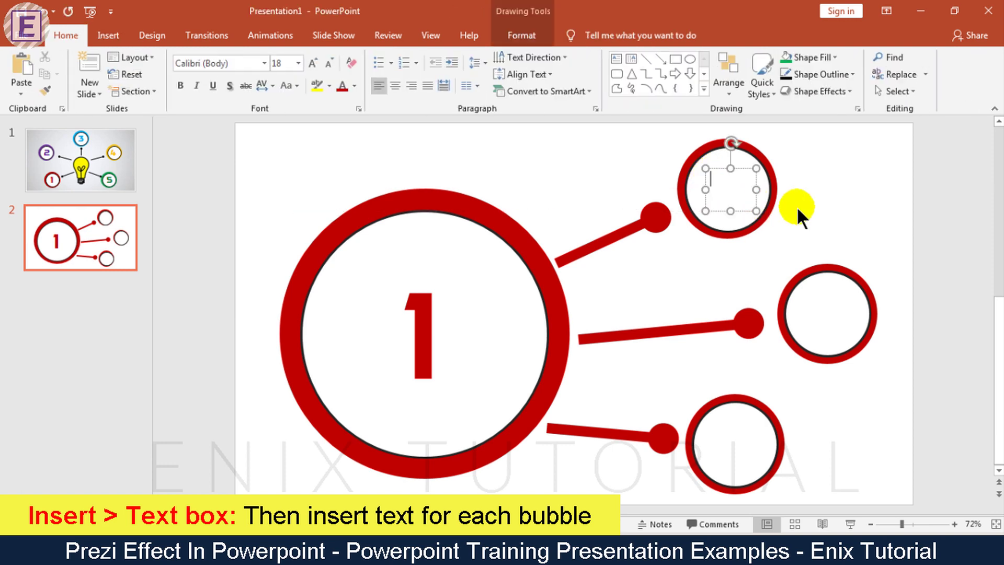
pyautogui.write('HOW')
pyautogui.hotkey('ctrl', 'a')
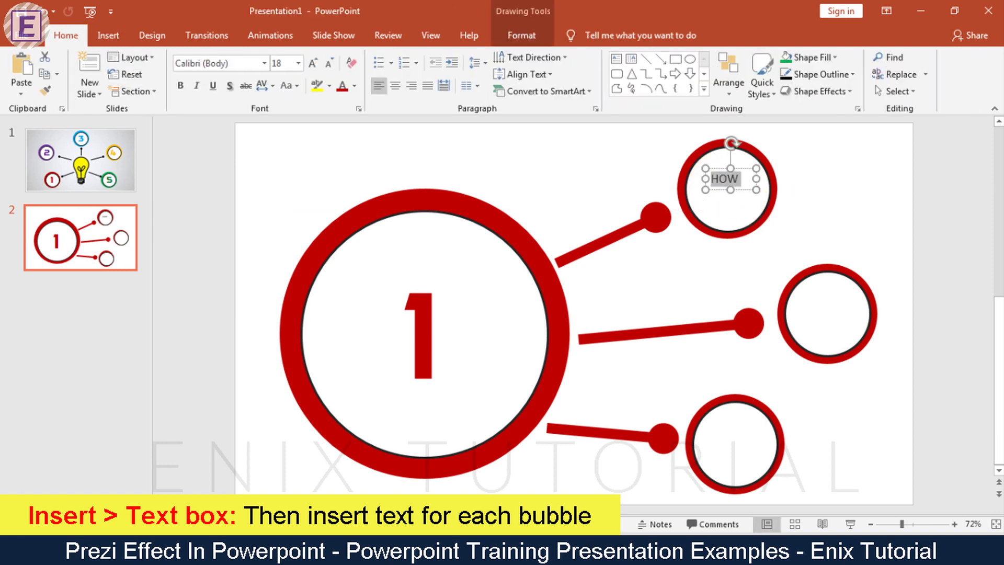
pyautogui.click(298, 62)
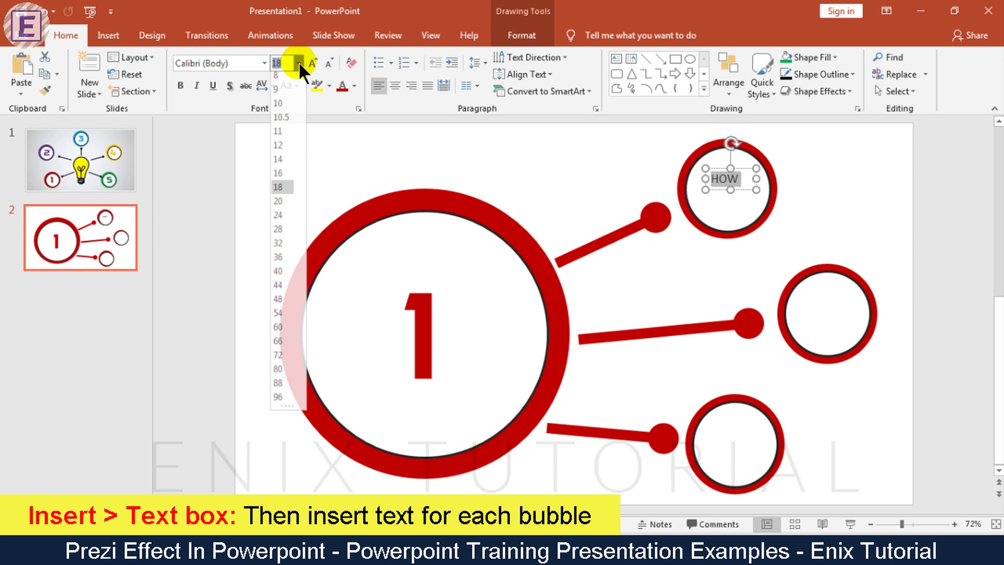
pyautogui.click(278, 234)
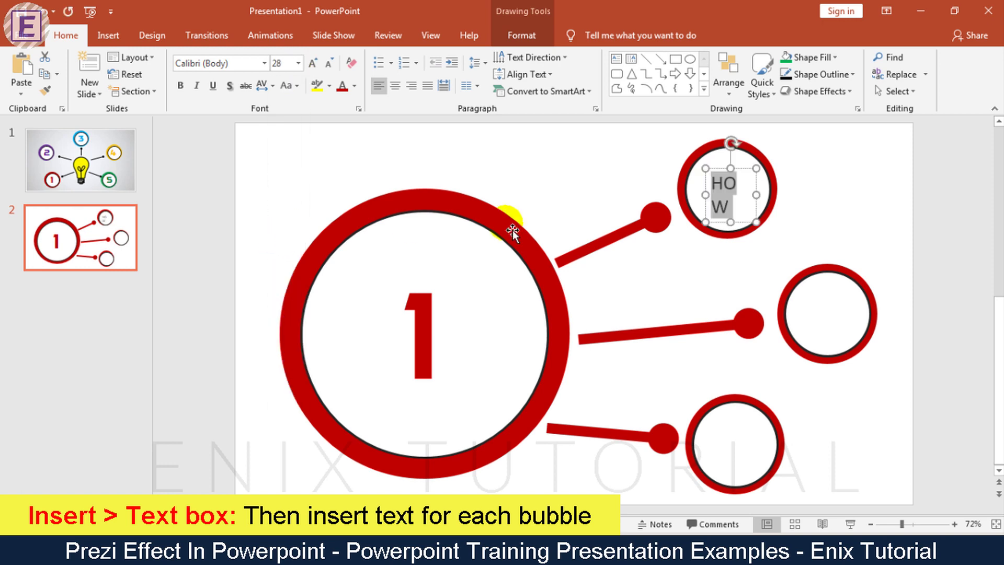
pyautogui.moveTo(756, 196)
pyautogui.mouseDown()
pyautogui.moveTo(770, 188)
pyautogui.moveTo(749, 181)
pyautogui.mouseUp()
pyautogui.click(242, 63)
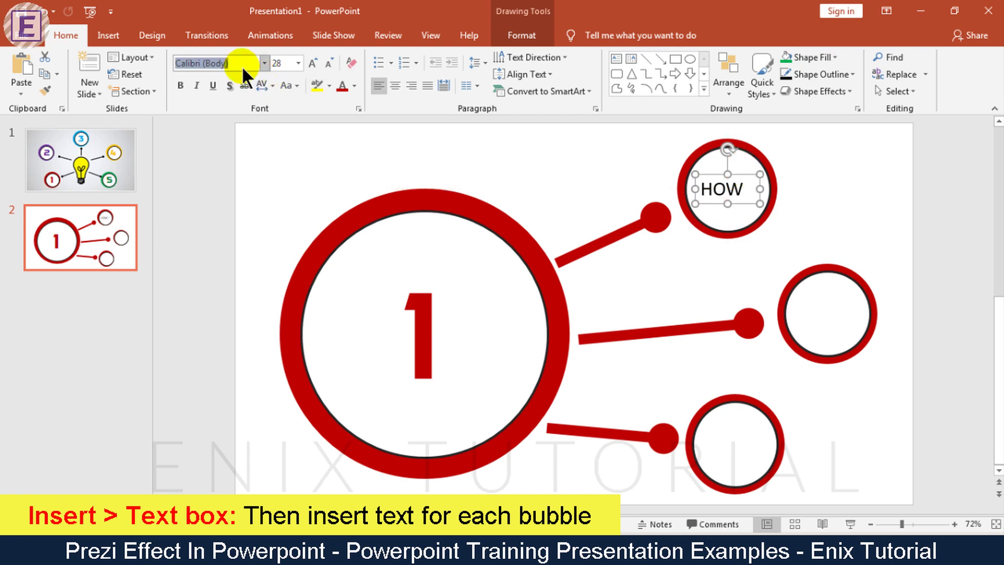
pyautogui.write('DAGGERSQUARE')
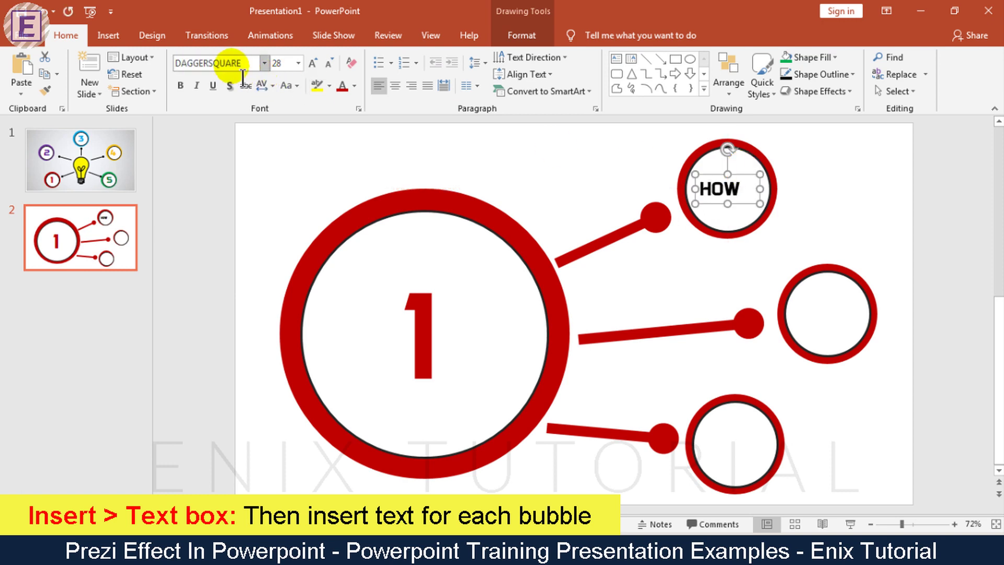
pyautogui.moveTo(750, 182); pyautogui.dragTo(755, 180)
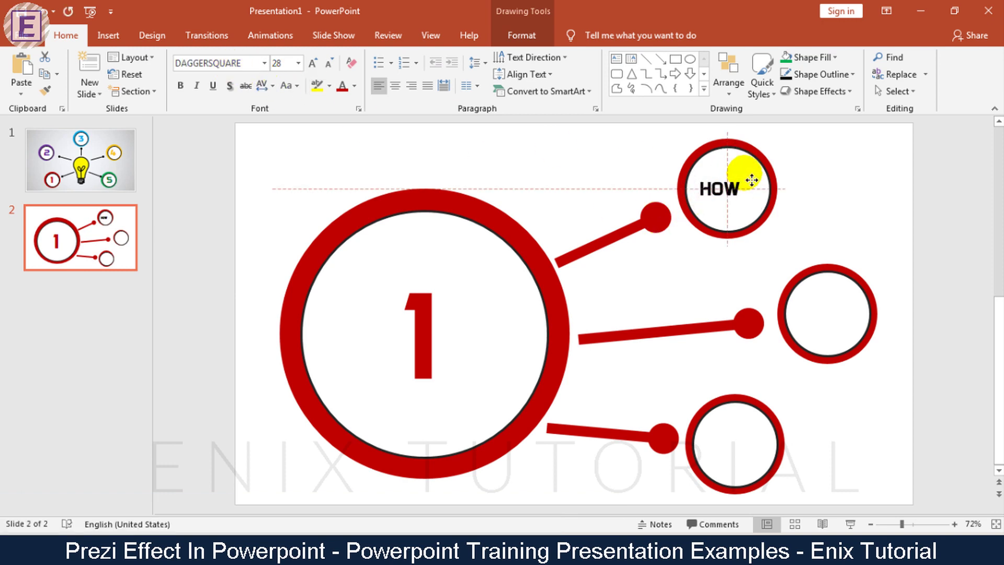
# Copy the HOW label into the middle and bottom rings, retyped as TO and DO
pyautogui.hotkey('ctrl', 'd')
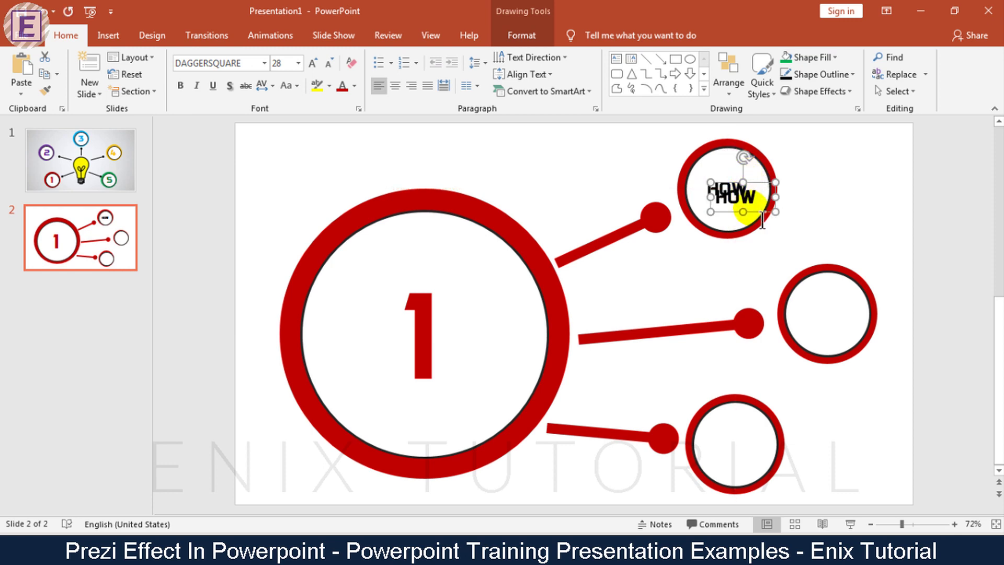
pyautogui.moveTo(765, 219)
pyautogui.mouseDown()
pyautogui.moveTo(802, 285)
pyautogui.moveTo(858, 333)
pyautogui.mouseUp()
pyautogui.doubleClick(845, 320)
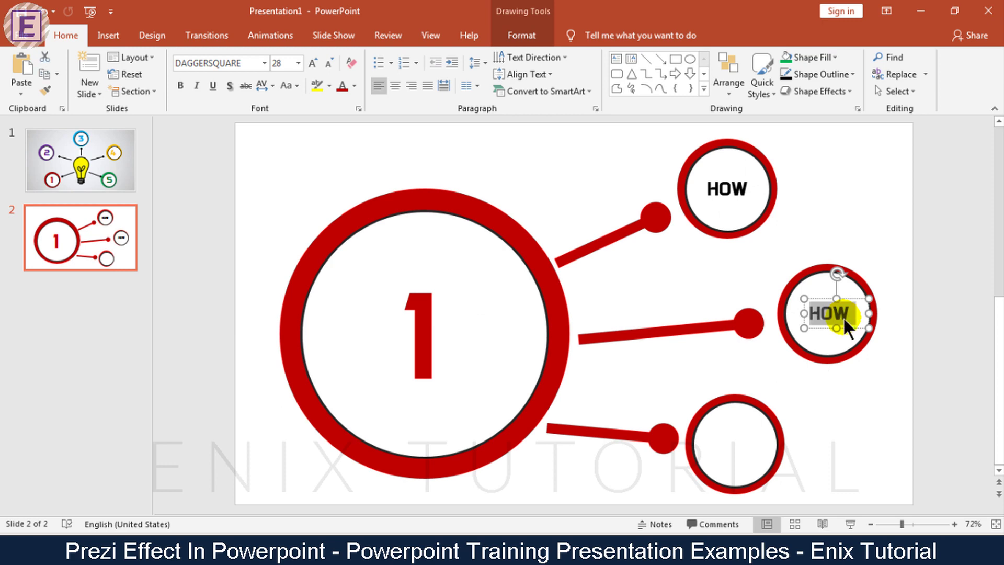
pyautogui.write('TO')
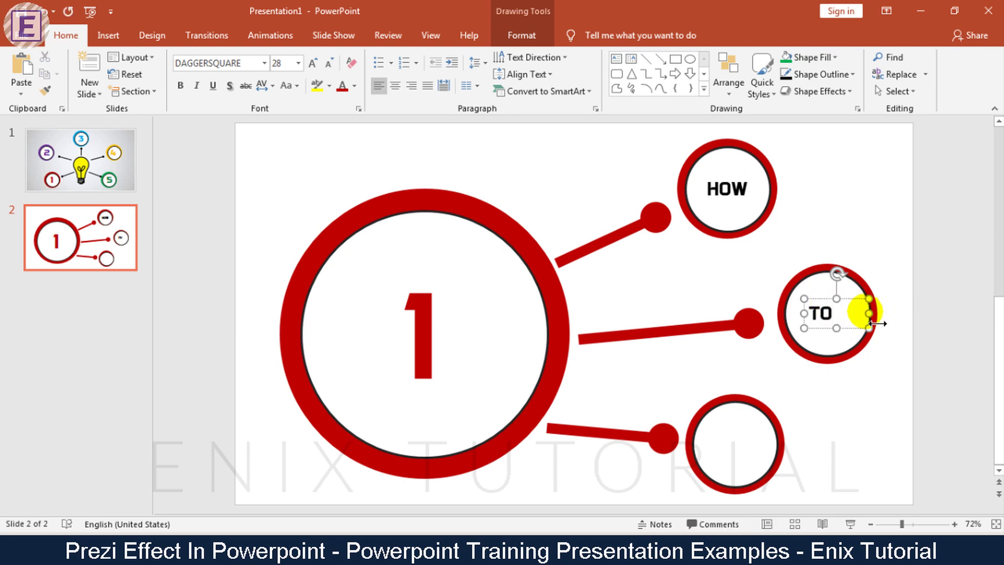
pyautogui.moveTo(869, 313)
pyautogui.mouseDown()
pyautogui.moveTo(847, 314)
pyautogui.moveTo(947, 455)
pyautogui.moveTo(762, 467)
pyautogui.mouseUp()
pyautogui.click(758, 464)
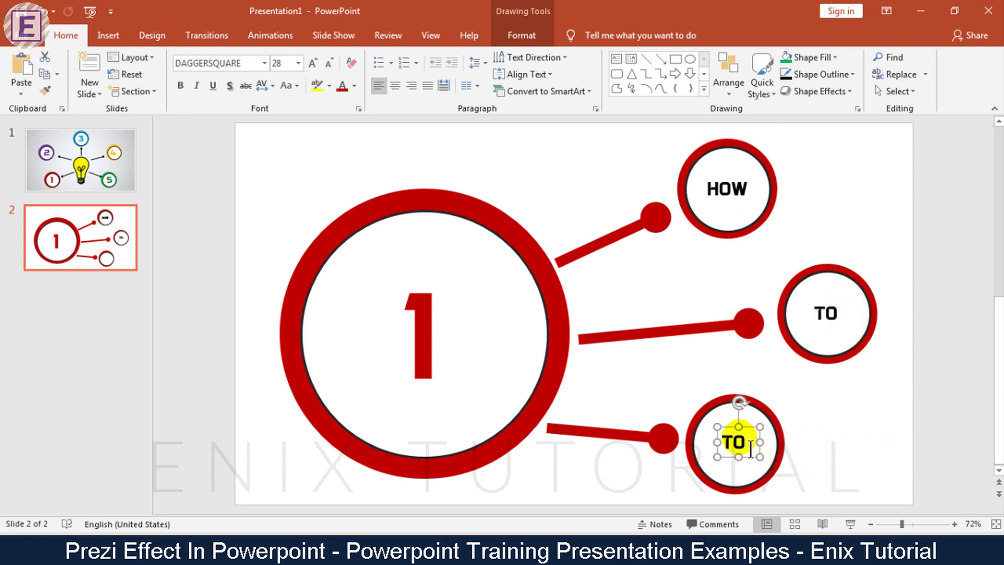
pyautogui.press('BackSpace')
pyautogui.write('D')
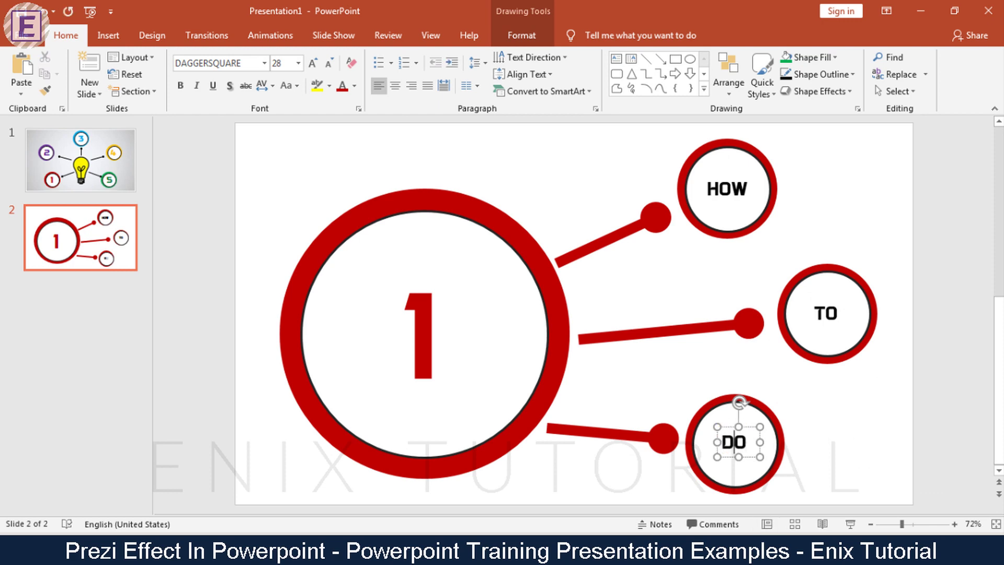
pyautogui.click(898, 410)
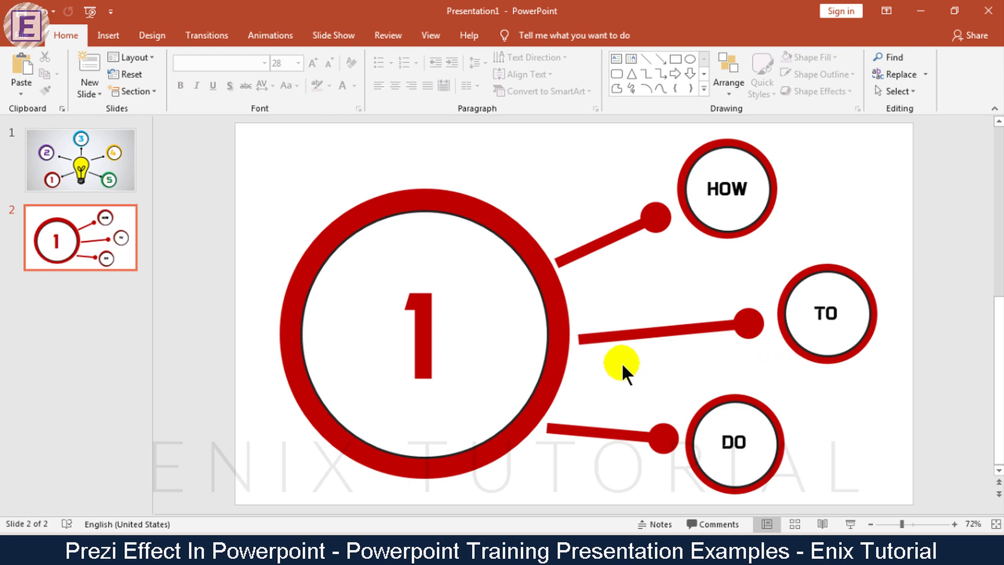
pyautogui.click(92, 343)
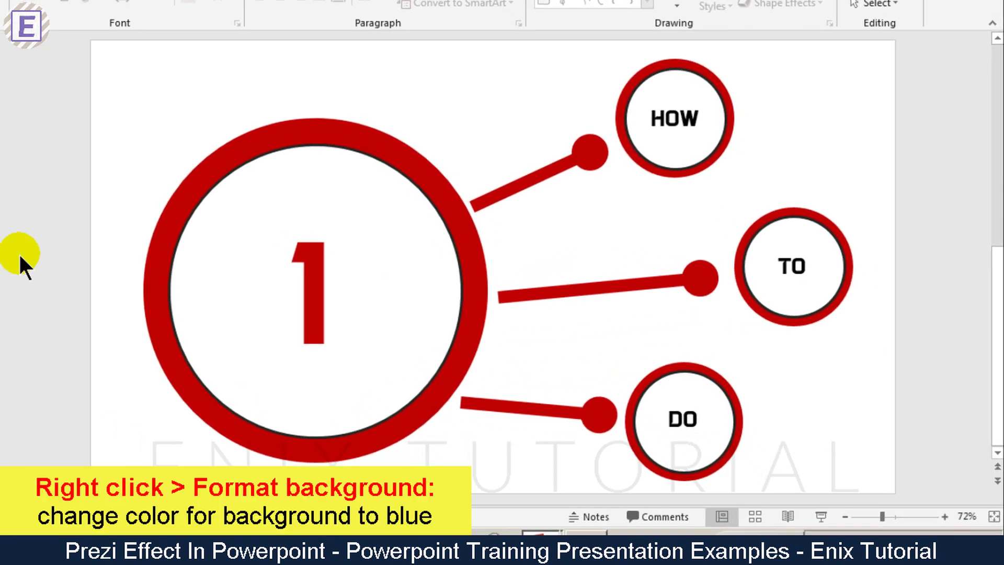
# Give slide 2 a solid blue background fill through Format Background
pyautogui.rightClick(121, 126)
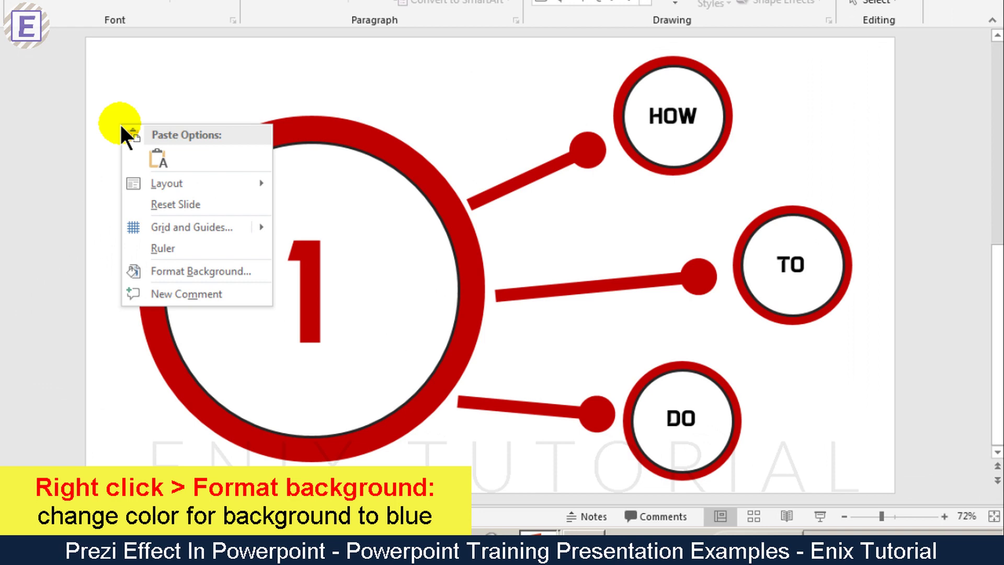
pyautogui.click(155, 269)
pyautogui.click(950, 258)
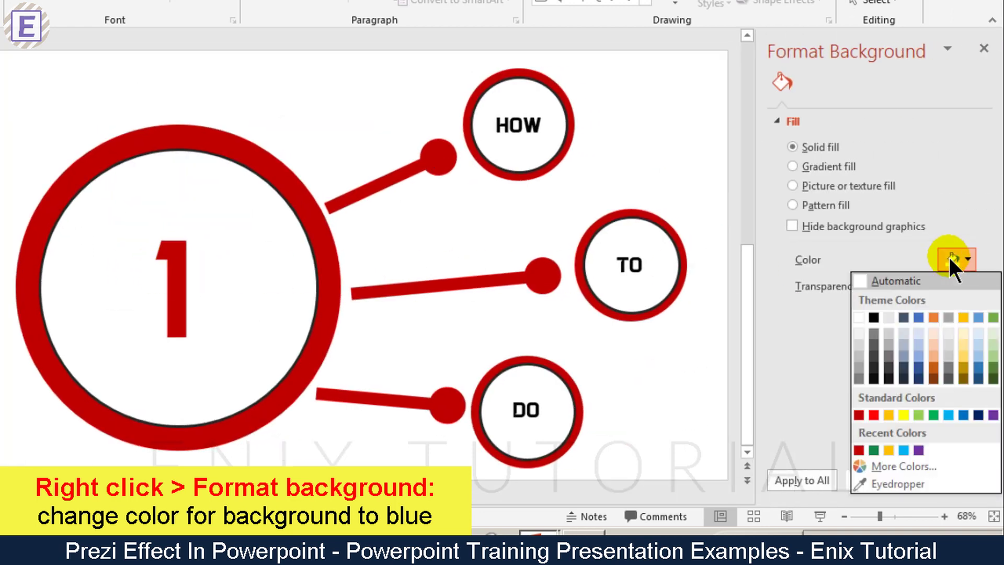
pyautogui.click(977, 316)
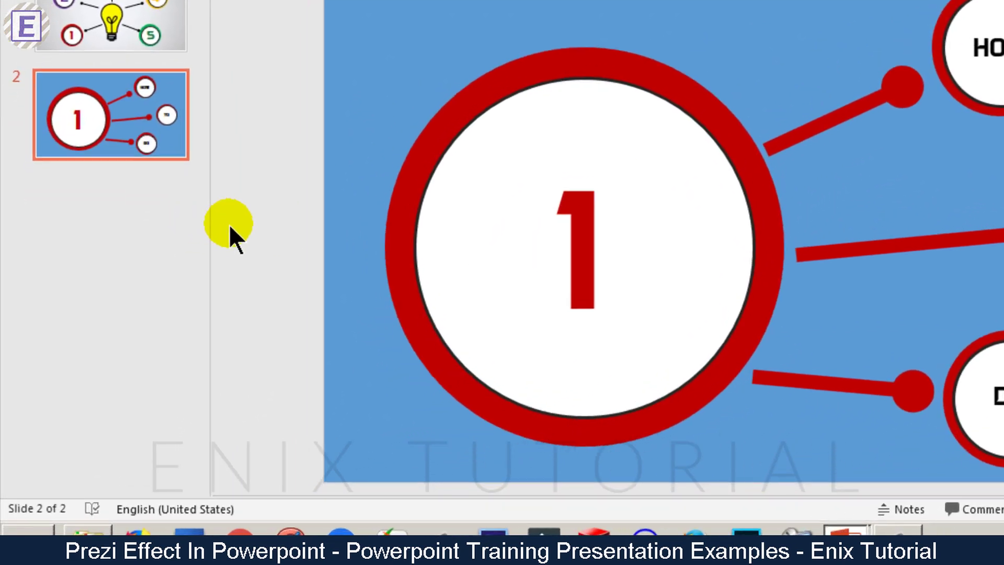
# Add a new slide 3 after slide 2 and delete its title and text placeholders
pyautogui.rightClick(111, 225)
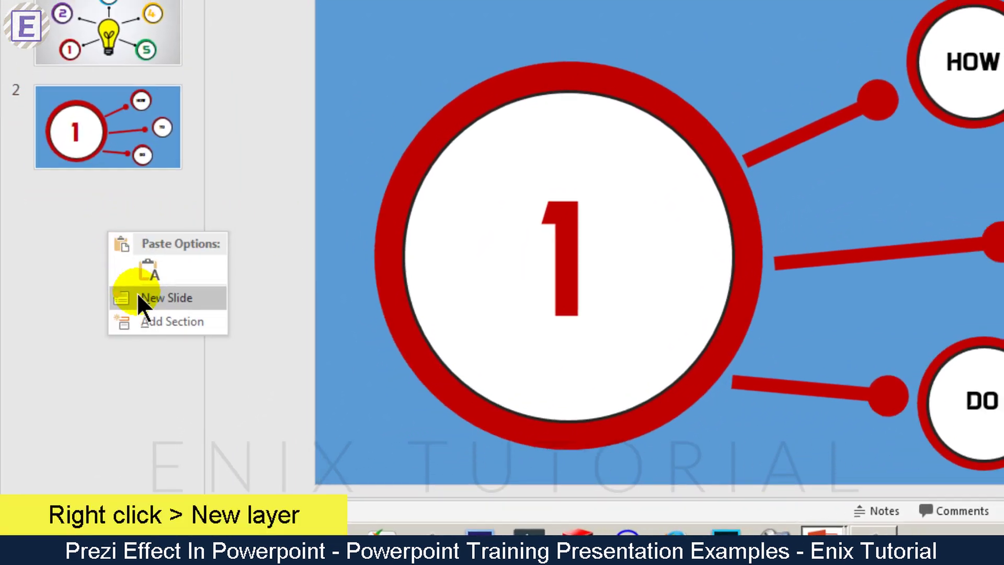
pyautogui.click(140, 291)
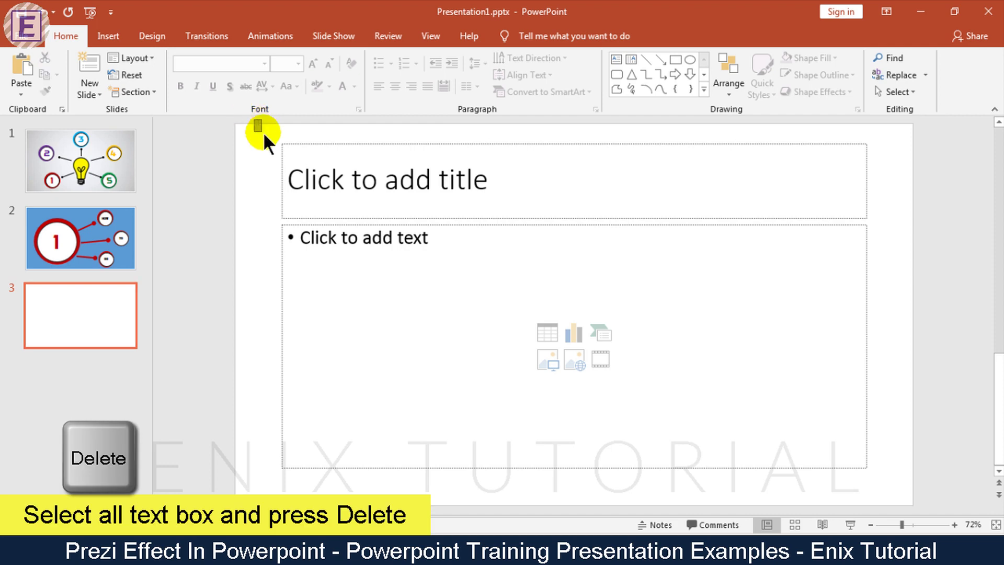
pyautogui.moveTo(254, 117); pyautogui.dragTo(904, 484)
pyautogui.press('Delete')
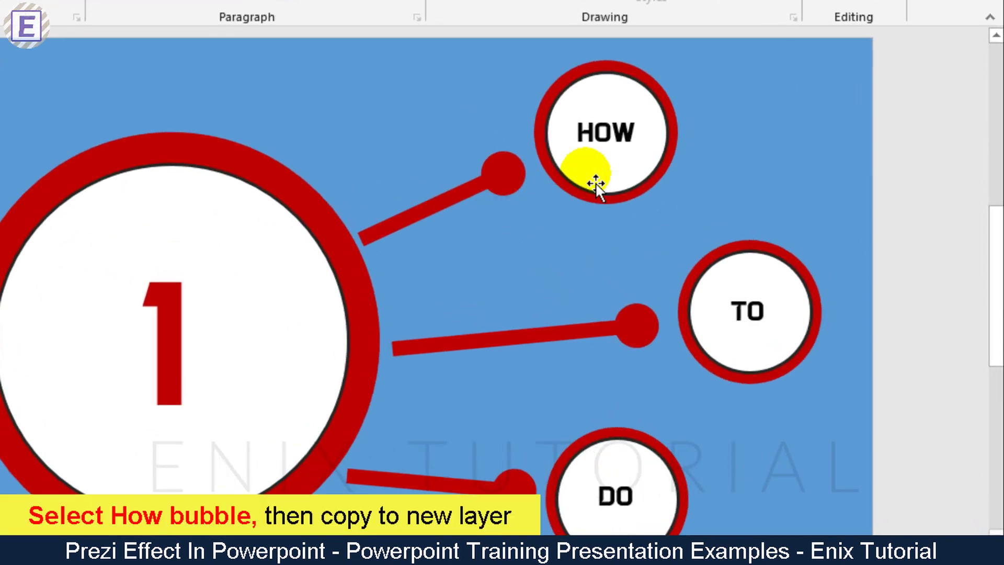
# Copy the HOW bubble from slide 2 and paste it onto slide 3
pyautogui.click(651, 86)
pyautogui.click(647, 133)
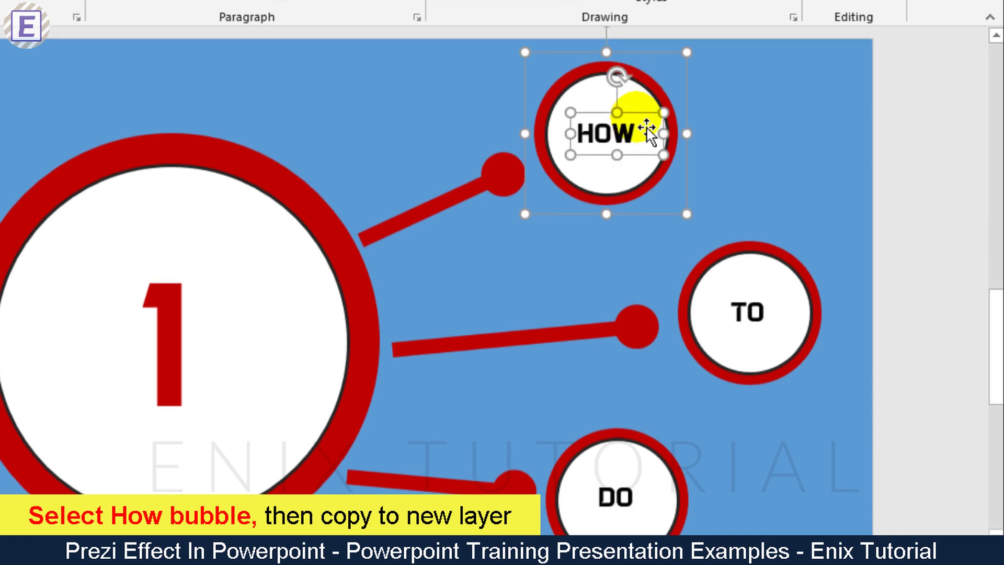
pyautogui.rightClick(650, 130)
pyautogui.click(660, 149)
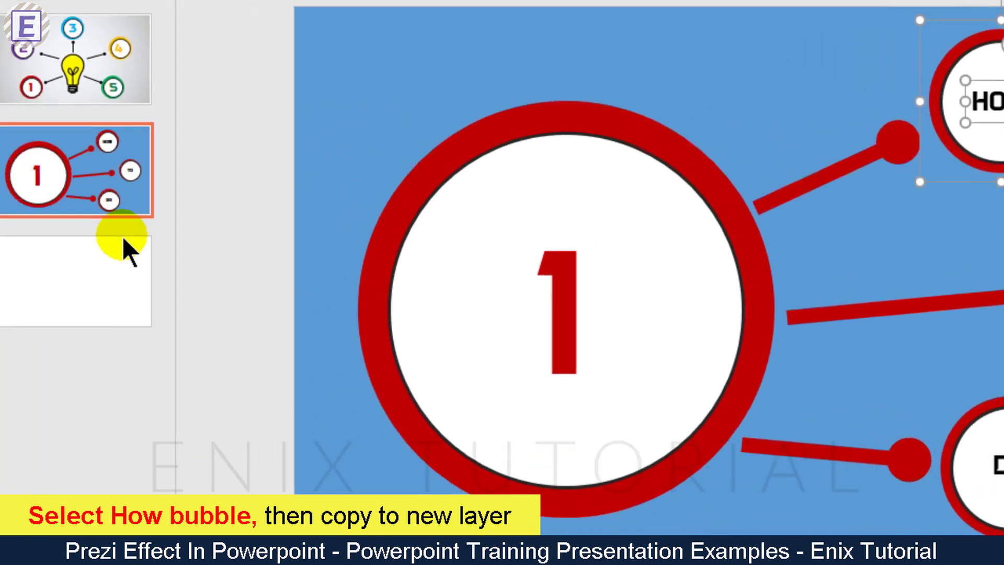
pyautogui.click(124, 238)
pyautogui.rightClick(444, 144)
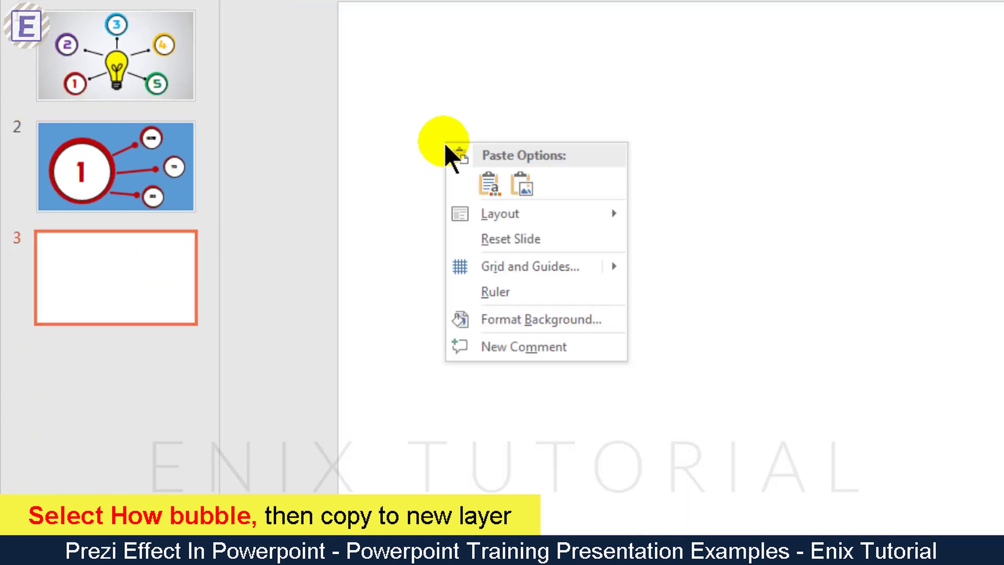
pyautogui.click(481, 180)
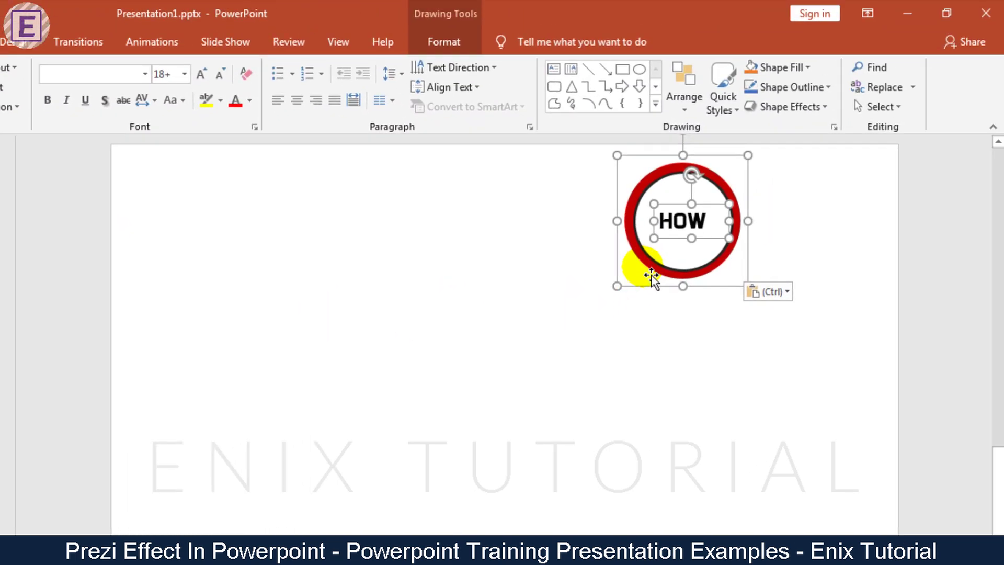
# Move the HOW bubble left, enlarge its ring, and make HOW 60 pt and centred
pyautogui.moveTo(650, 273)
pyautogui.mouseDown()
pyautogui.moveTo(200, 343)
pyautogui.moveTo(175, 358)
pyautogui.mouseUp()
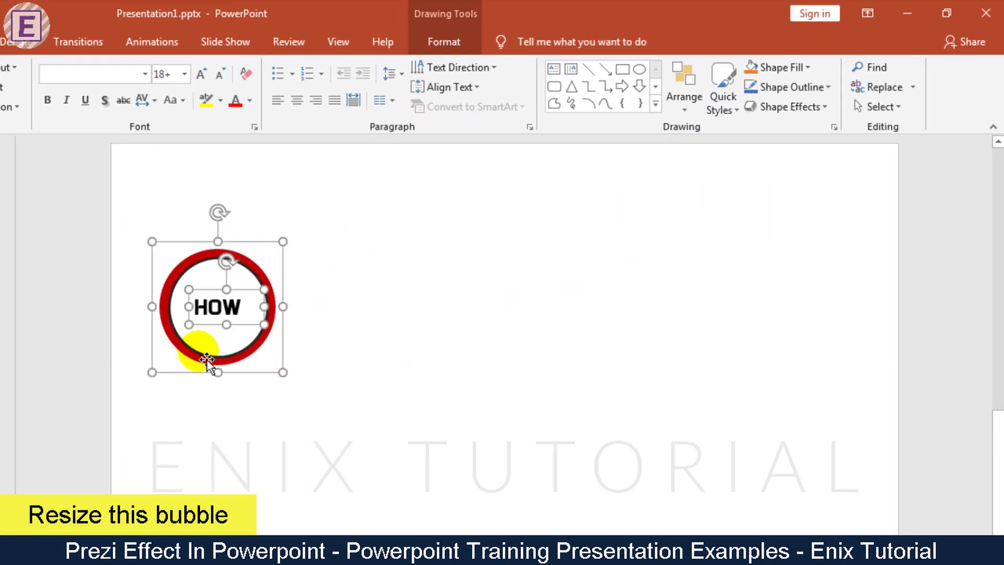
pyautogui.click(378, 361)
pyautogui.click(260, 341)
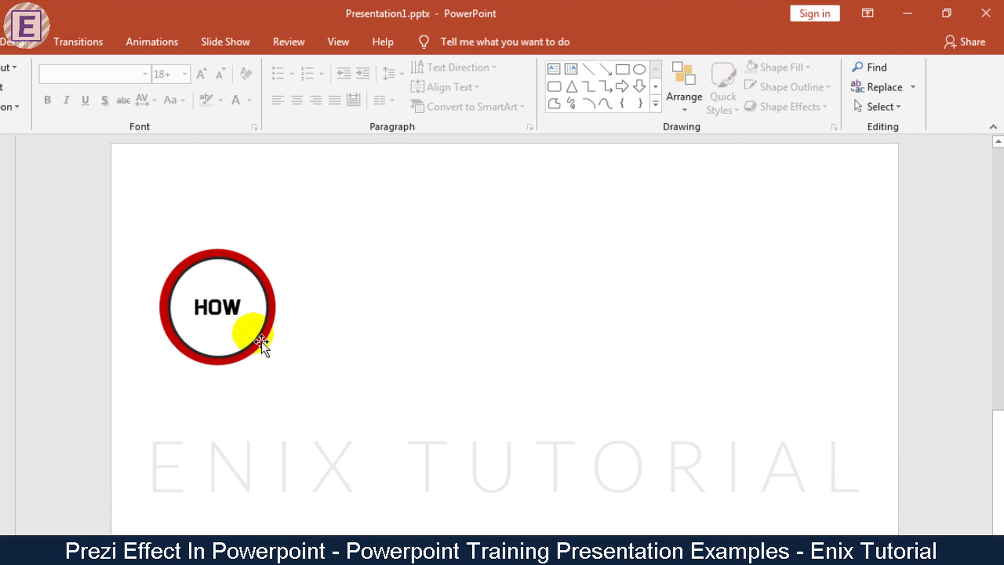
pyautogui.moveTo(283, 372); pyautogui.dragTo(332, 421)
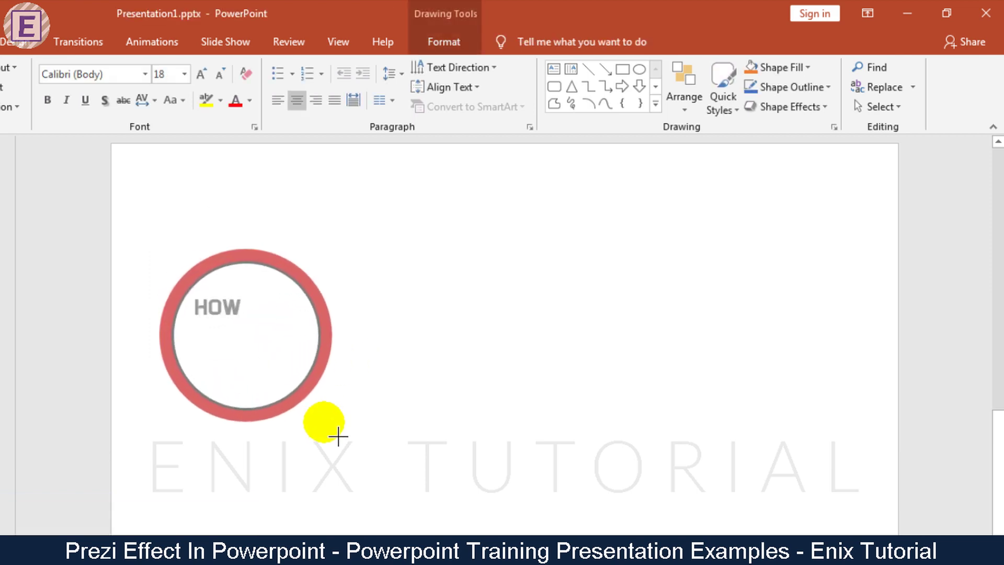
pyautogui.click(244, 332)
pyautogui.moveTo(250, 329); pyautogui.dragTo(265, 351)
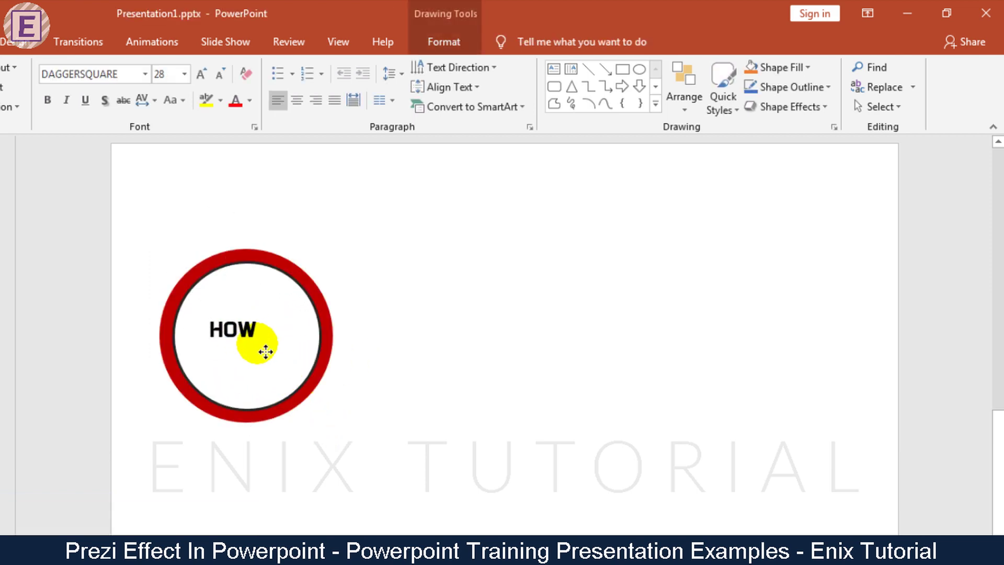
pyautogui.click(186, 74)
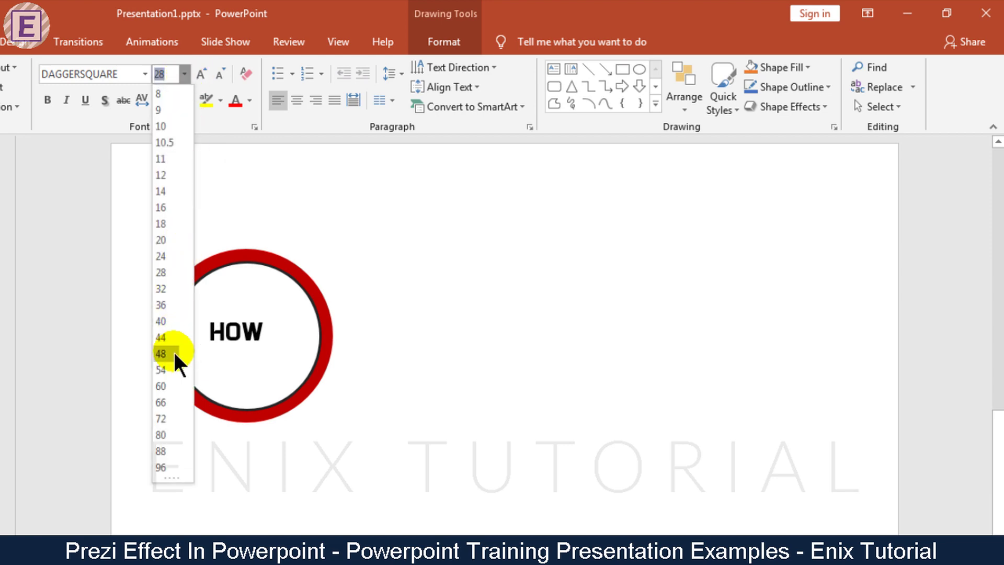
pyautogui.click(161, 386)
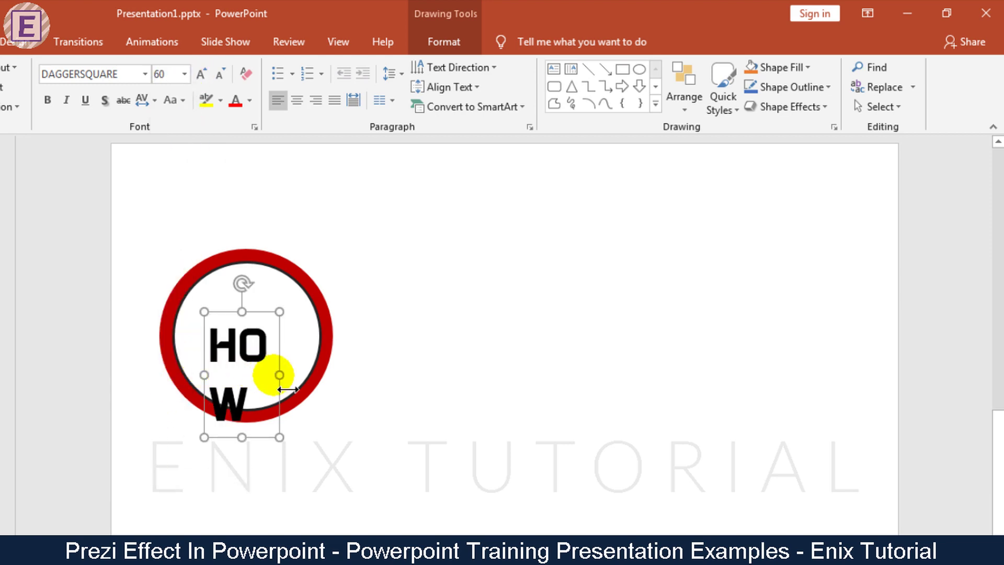
pyautogui.moveTo(287, 379)
pyautogui.mouseDown()
pyautogui.moveTo(331, 389)
pyautogui.moveTo(295, 380)
pyautogui.mouseUp()
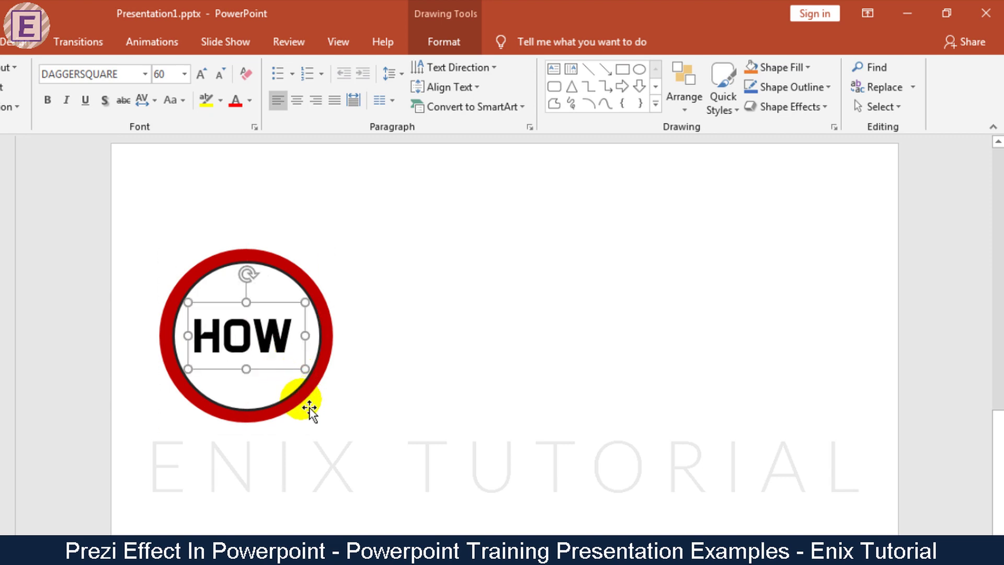
pyautogui.keyDown('shift'); pyautogui.click(309, 408); pyautogui.keyUp('shift')
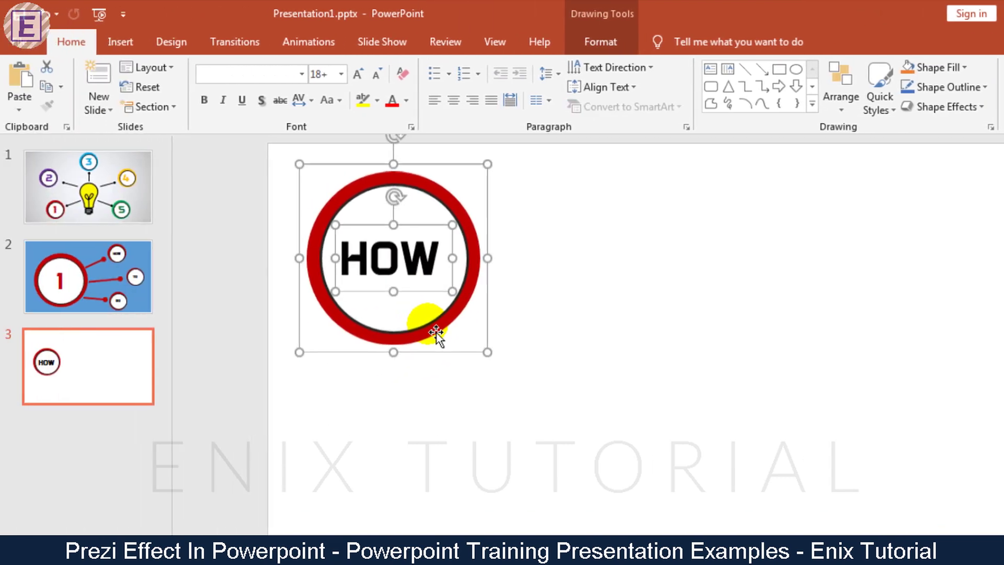
pyautogui.click(638, 347)
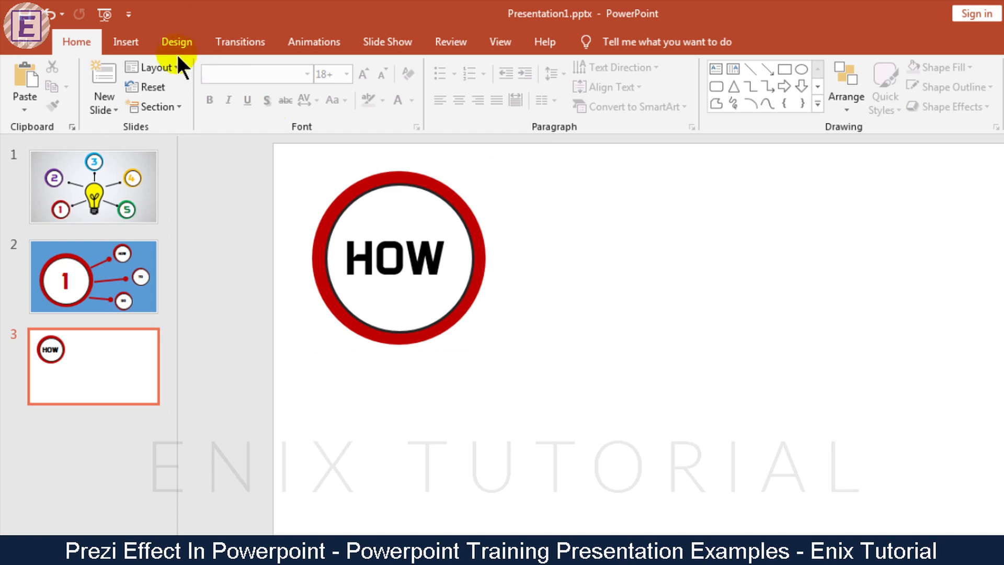
# Draw a 40 pt text box right of the HOW bubble and begin typing a sentence
pyautogui.click(142, 42)
pyautogui.click(768, 78)
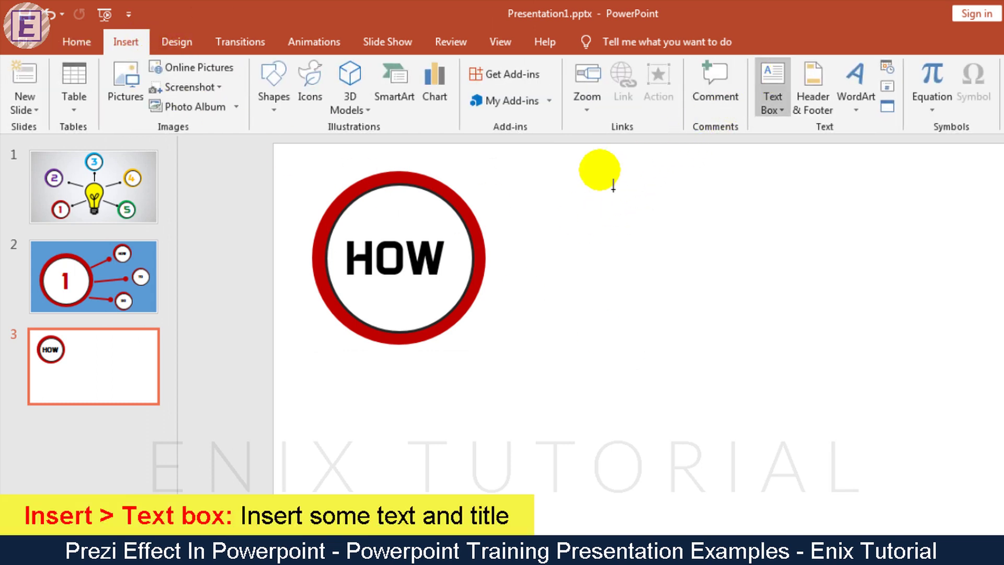
pyautogui.moveTo(510, 192); pyautogui.dragTo(968, 300)
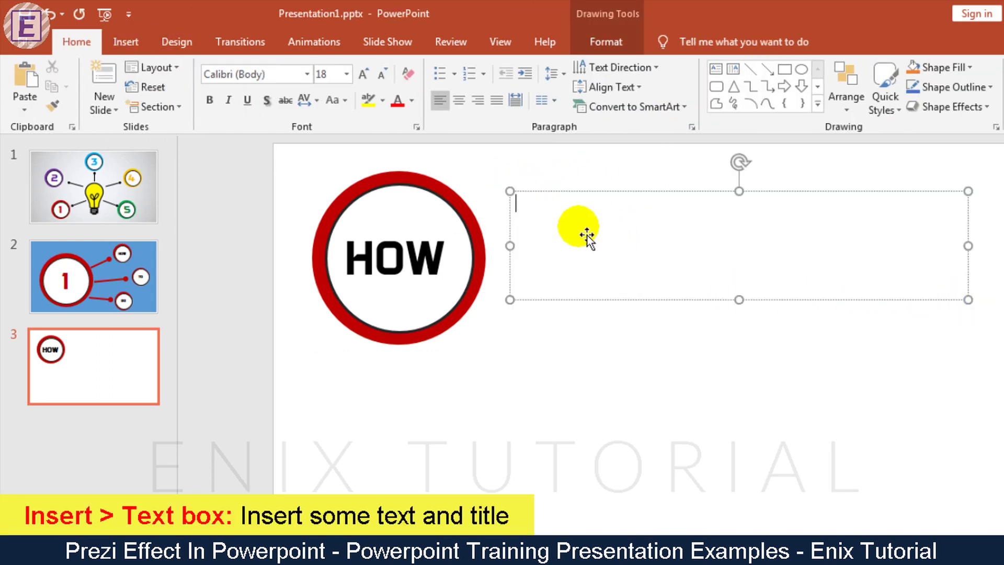
pyautogui.click(346, 74)
pyautogui.click(331, 321)
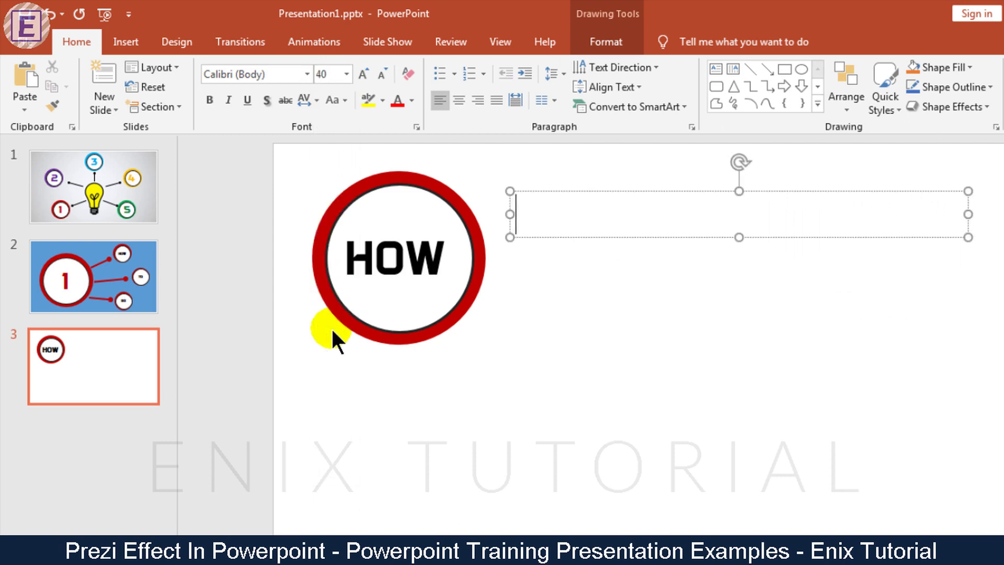
# Finish the caption 'Please see this video in below' and insert the TV picture tv-36723_960_720.png
pyautogui.write('Please see this video in below')
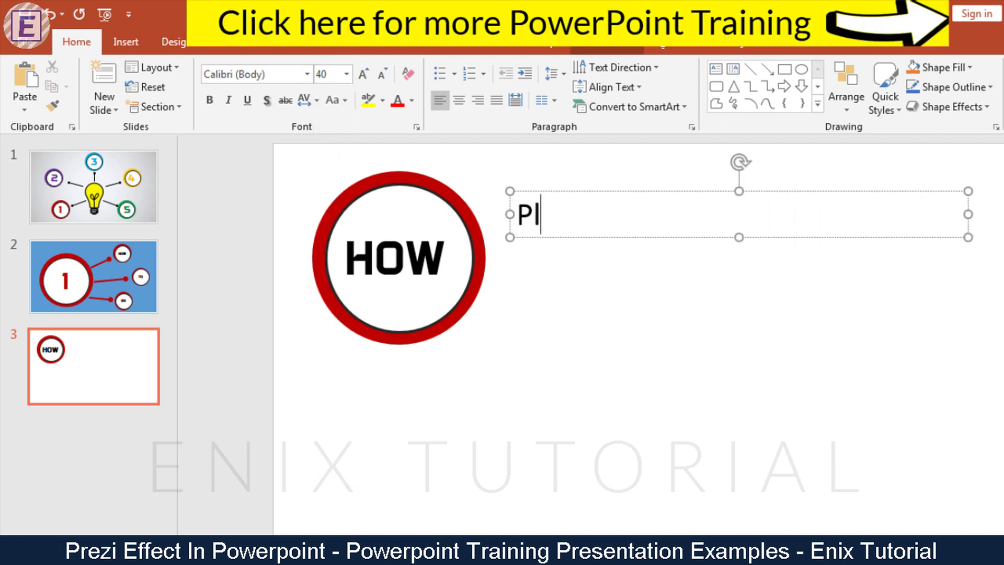
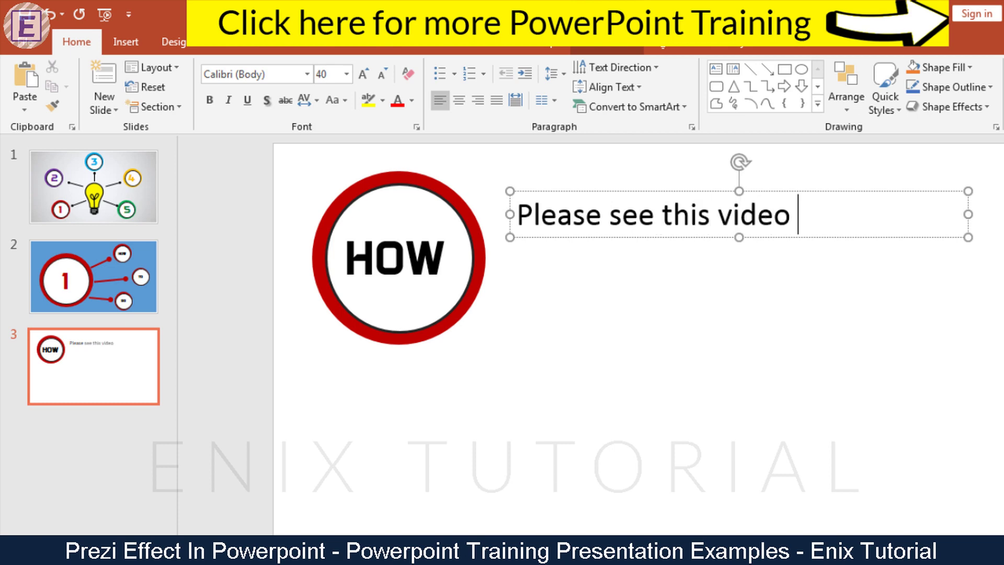
# Draw a 40 pt text box right of the HOW bubble and begin typing a sentence
# Finish the caption 'Please see this video in below' and insert the TV picture tv-36723_960_720.png
pyautogui.write('in below')
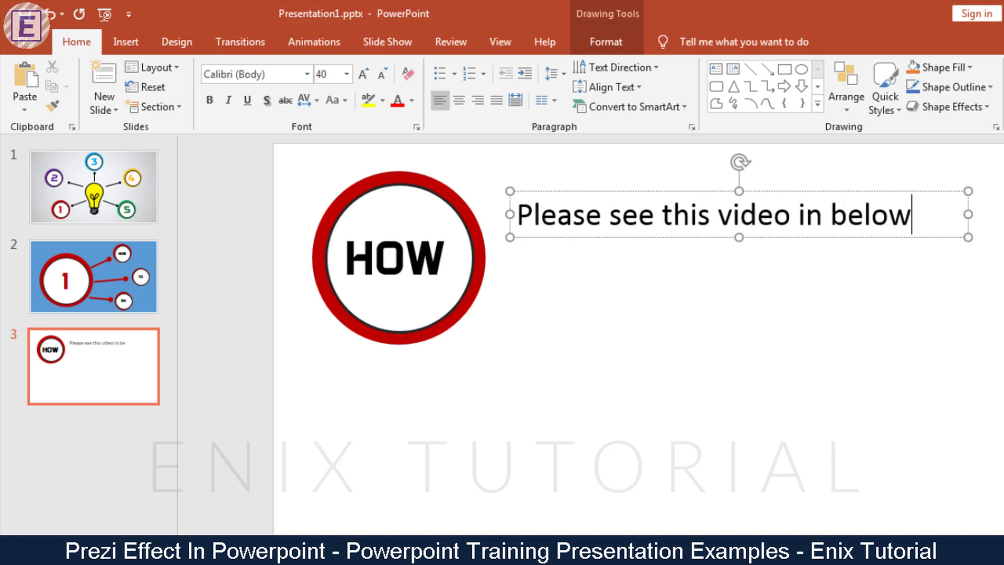
pyautogui.click(558, 353)
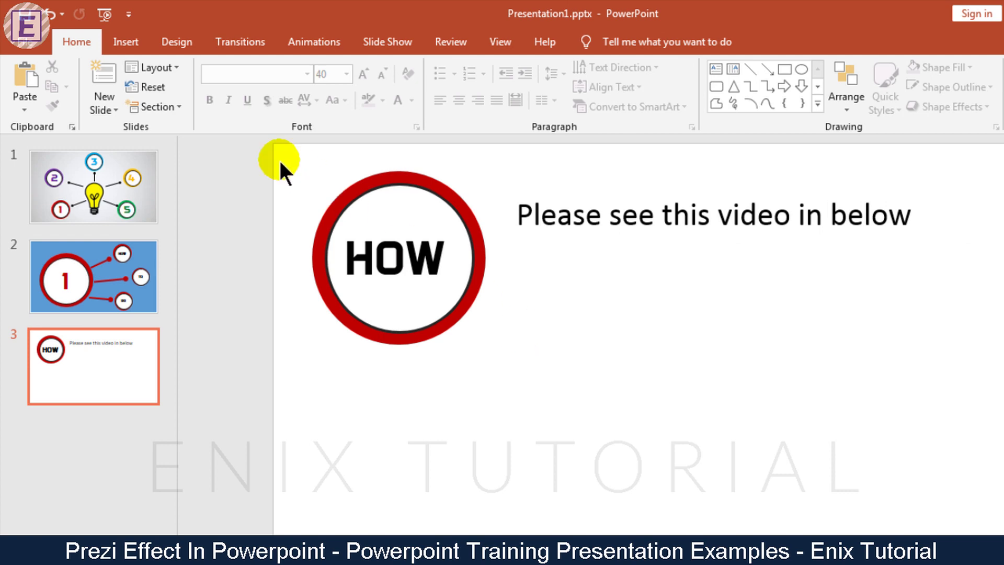
pyautogui.click(121, 38)
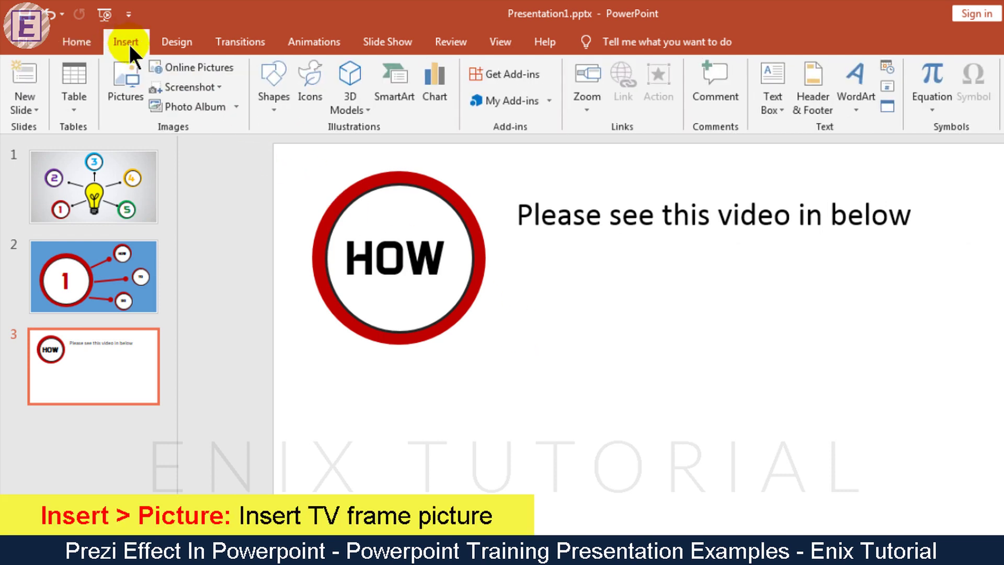
pyautogui.click(137, 92)
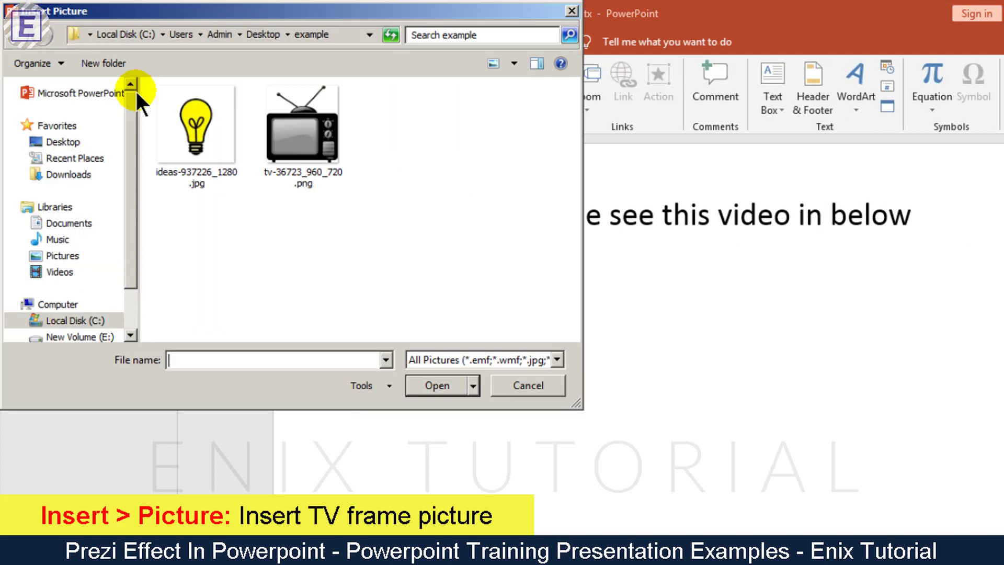
pyautogui.doubleClick(328, 162)
# Move and resize the TV picture to about 5.64" by 5.23" below the heading
pyautogui.moveTo(675, 407); pyautogui.dragTo(678, 400)
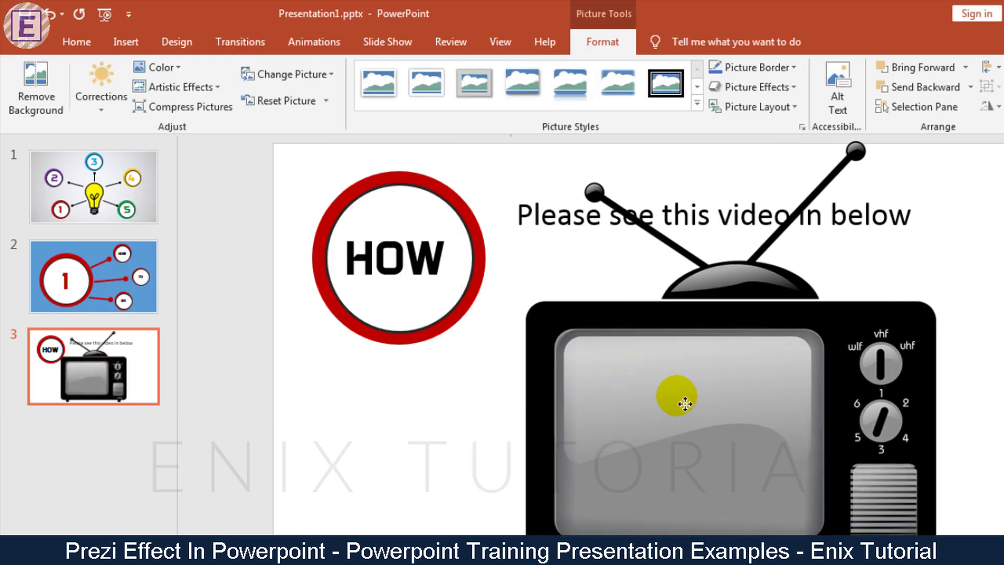
pyautogui.moveTo(525, 140)
pyautogui.mouseDown()
pyautogui.moveTo(600, 287)
pyautogui.moveTo(638, 258)
pyautogui.mouseUp()
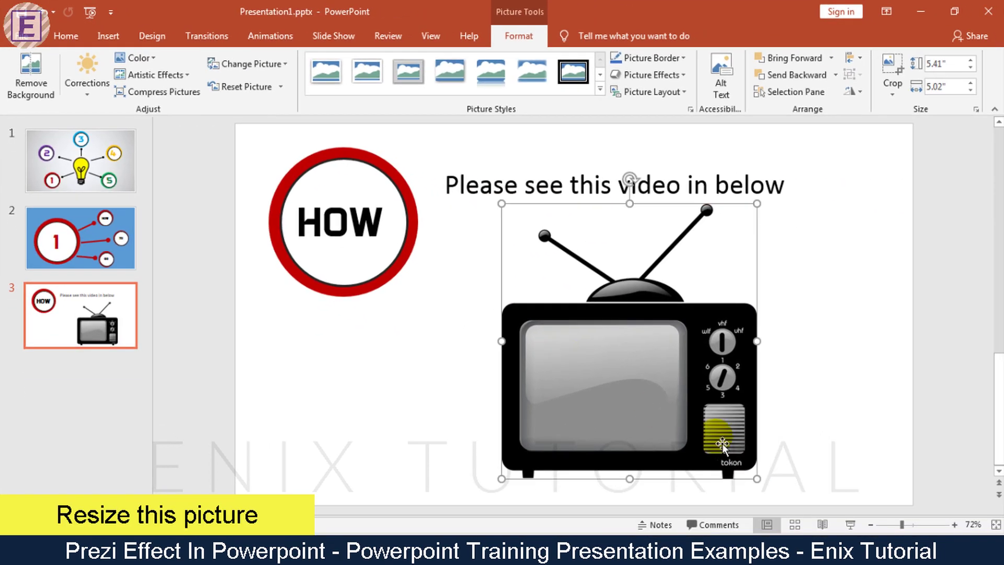
pyautogui.moveTo(757, 479); pyautogui.dragTo(768, 490)
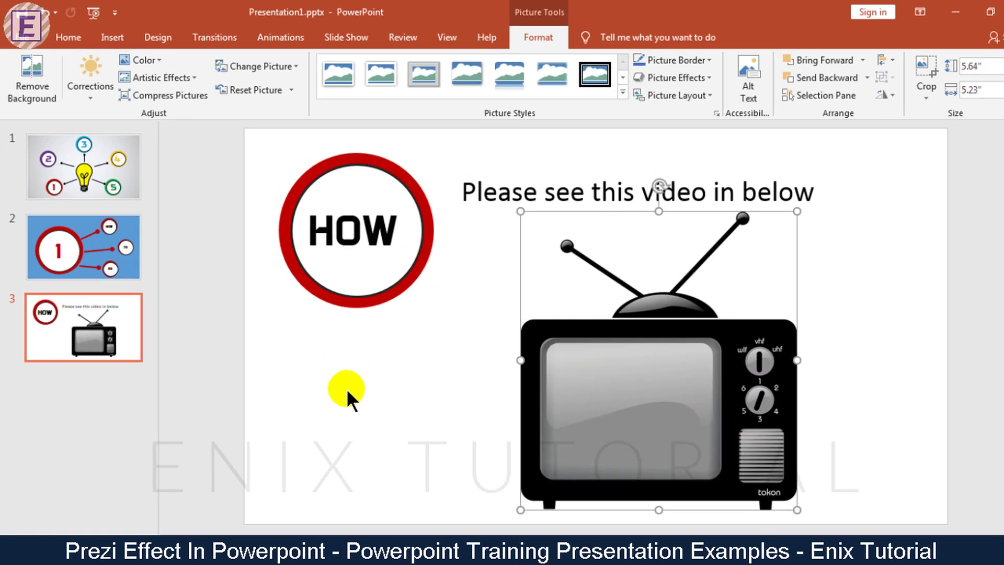
pyautogui.click(346, 388)
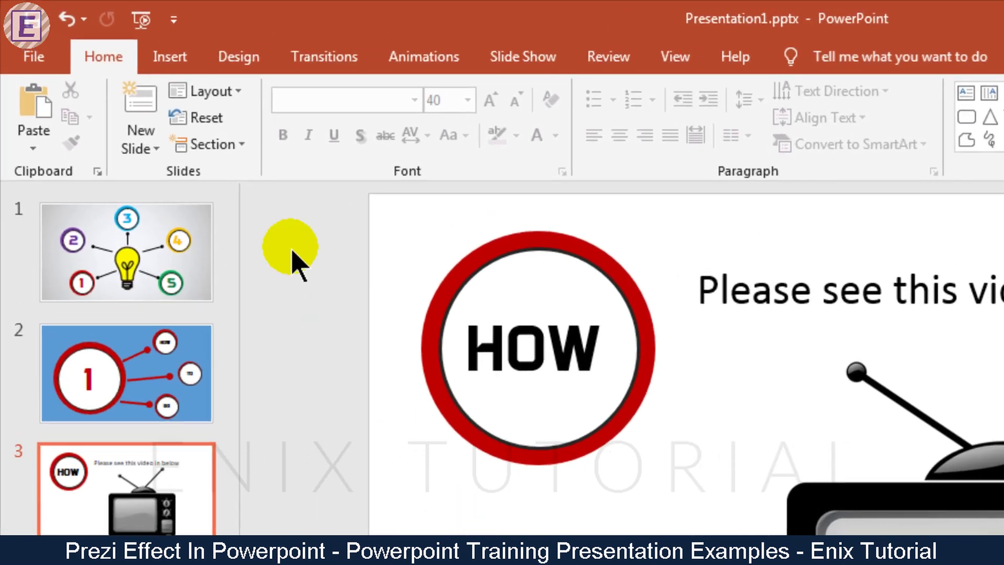
# Insert the video INTRO ENIX.mp4 from this PC onto slide 3
pyautogui.click(180, 59)
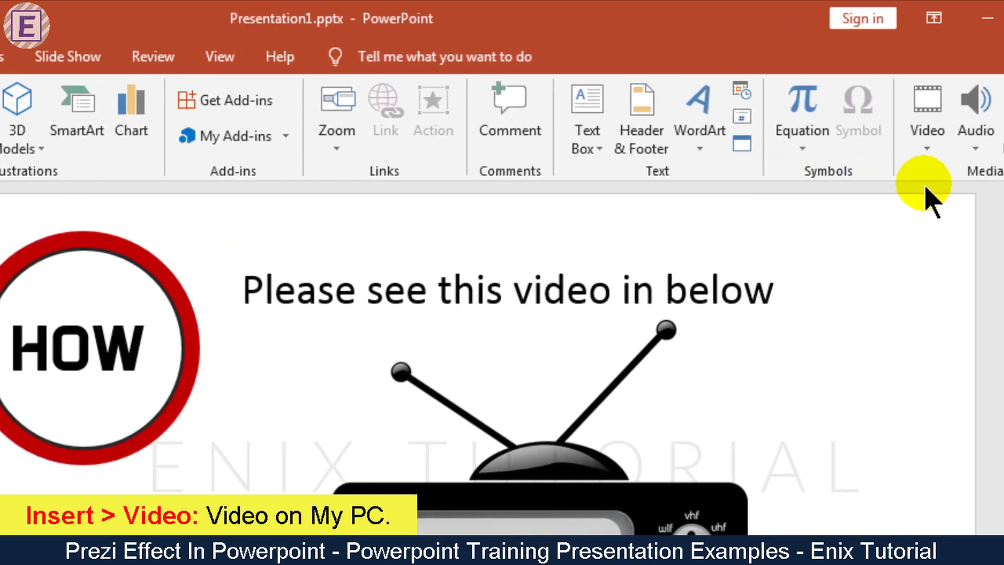
pyautogui.click(818, 156)
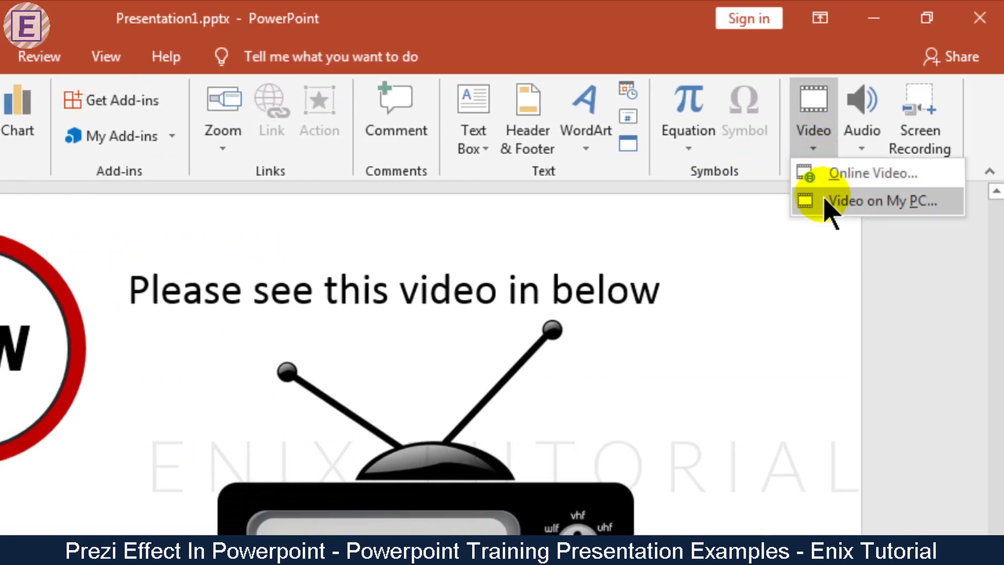
pyautogui.click(828, 201)
pyautogui.doubleClick(204, 118)
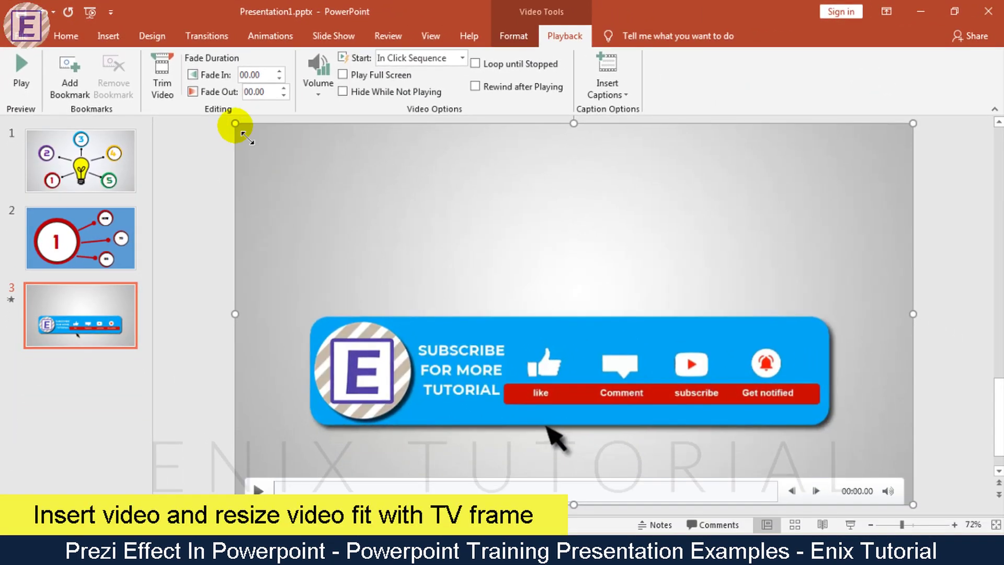
# Resize and position the video to fill the TV picture's screen
pyautogui.moveTo(236, 125)
pyautogui.mouseDown()
pyautogui.moveTo(283, 171)
pyautogui.moveTo(740, 392)
pyautogui.mouseUp()
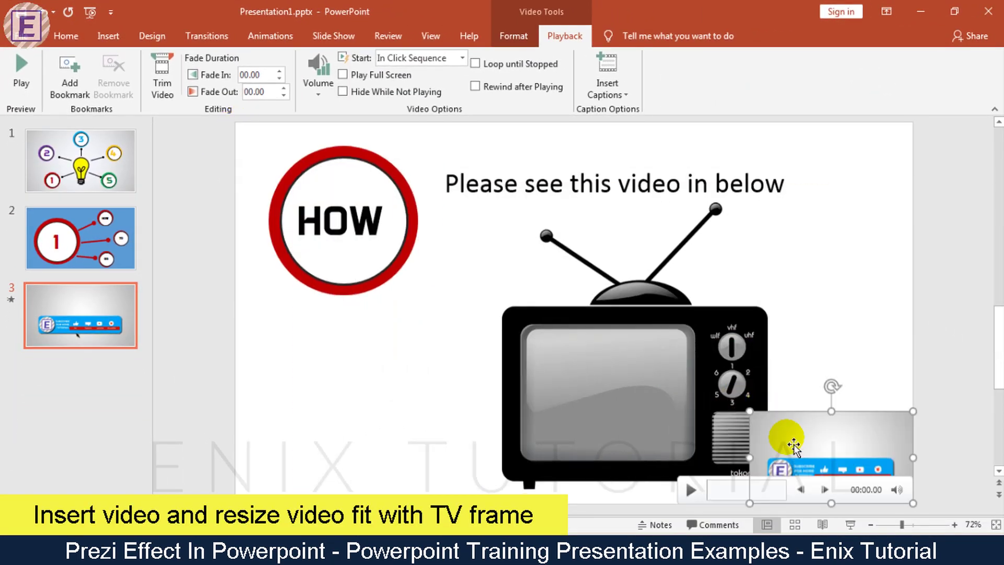
pyautogui.moveTo(722, 437)
pyautogui.mouseDown()
pyautogui.moveTo(687, 399)
pyautogui.moveTo(553, 357)
pyautogui.mouseUp()
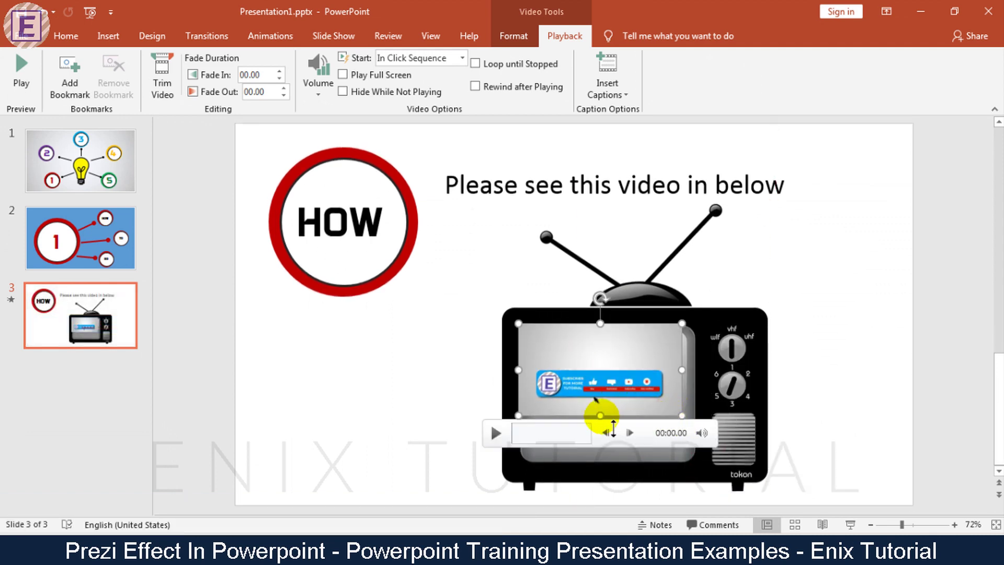
pyautogui.moveTo(601, 415); pyautogui.dragTo(617, 458)
pyautogui.moveTo(695, 398); pyautogui.dragTo(700, 403)
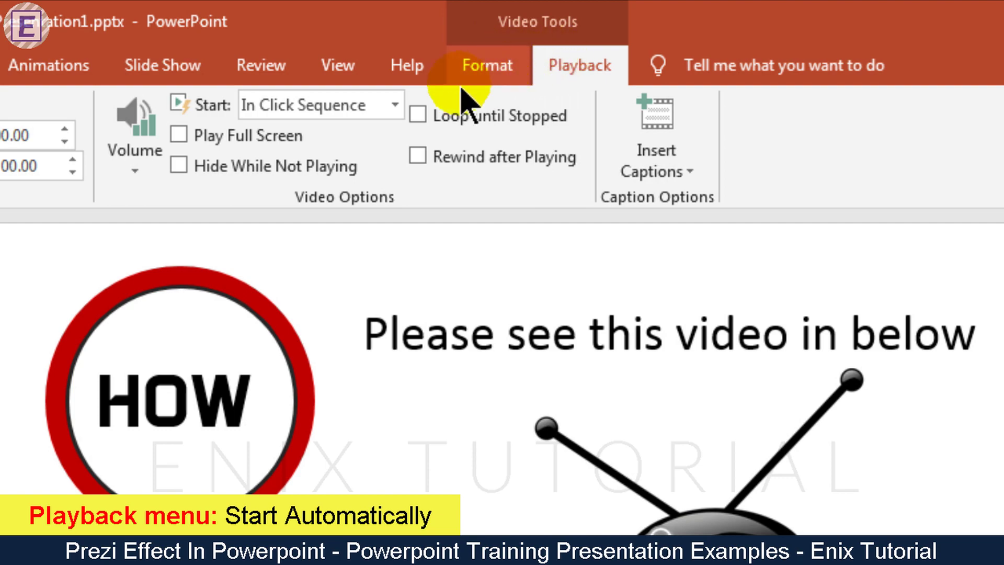
# Set the TV video's playback to start automatically
pyautogui.click(366, 106)
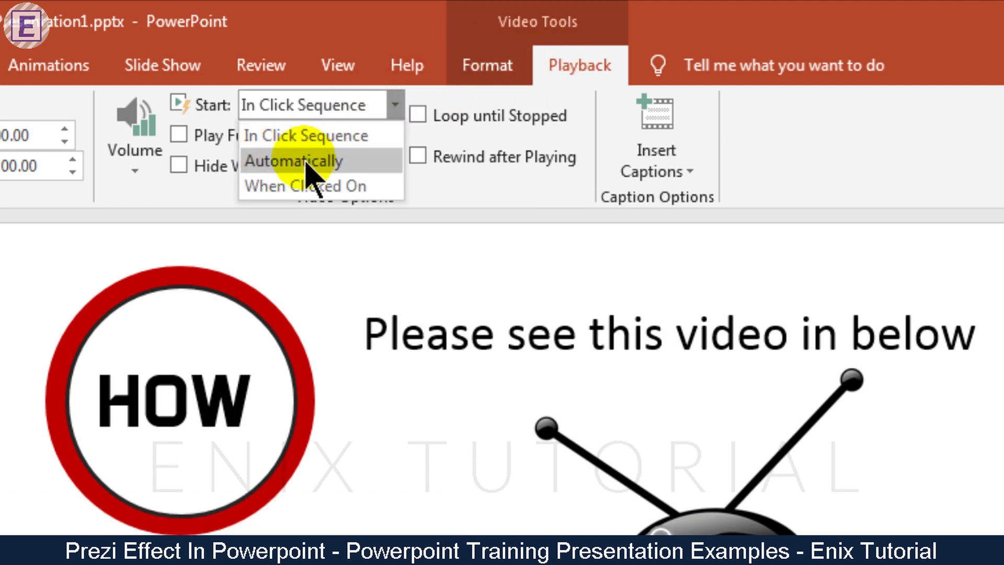
pyautogui.click(287, 160)
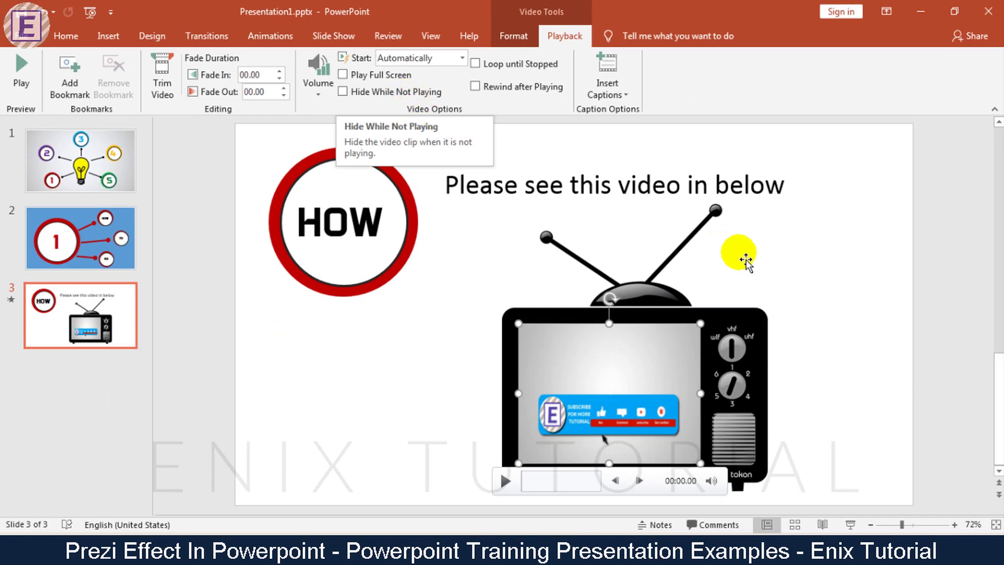
pyautogui.click(901, 348)
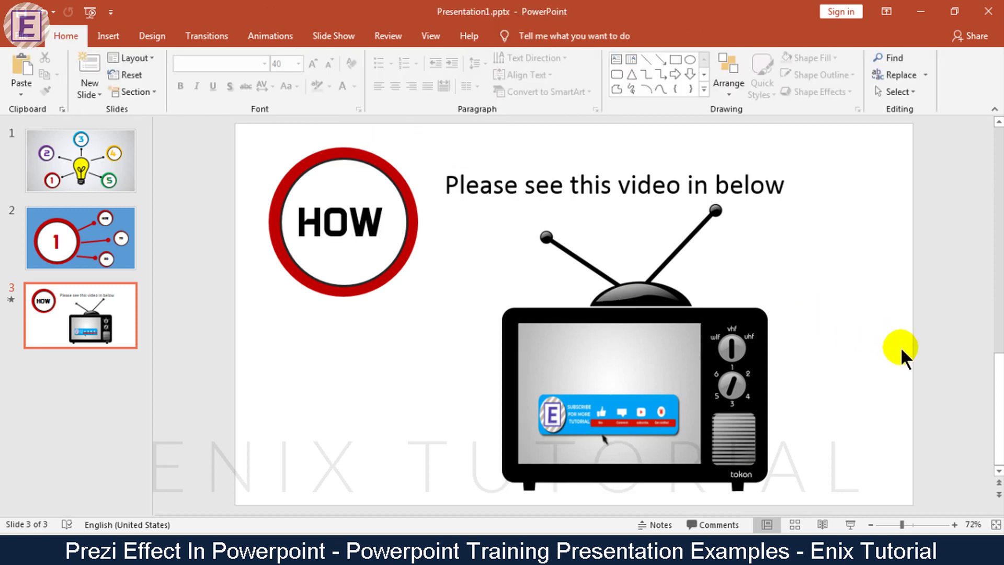
# Preview slide 3 as a slide show, then switch to PPTPresentation2
pyautogui.click(850, 525)
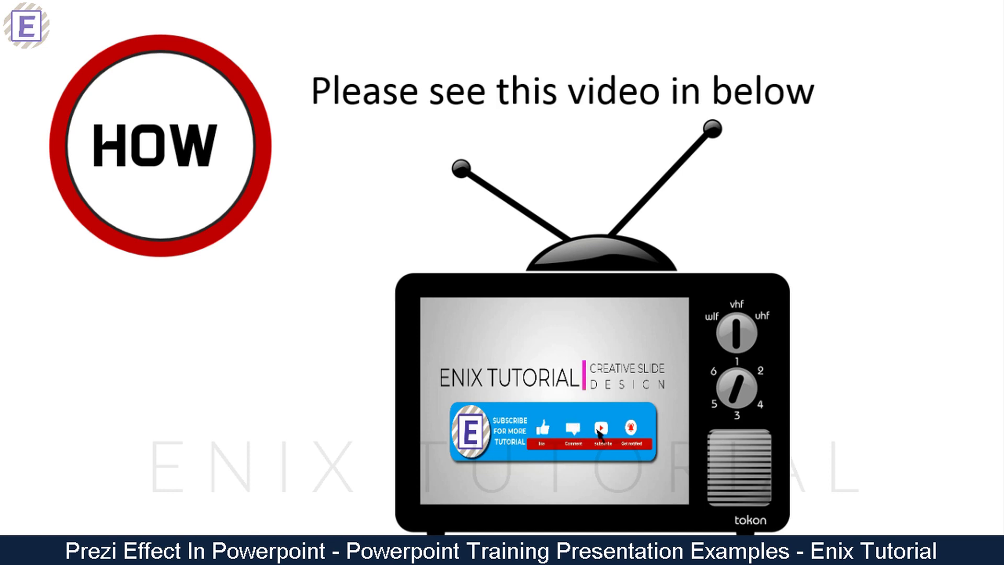
pyautogui.press('Escape')
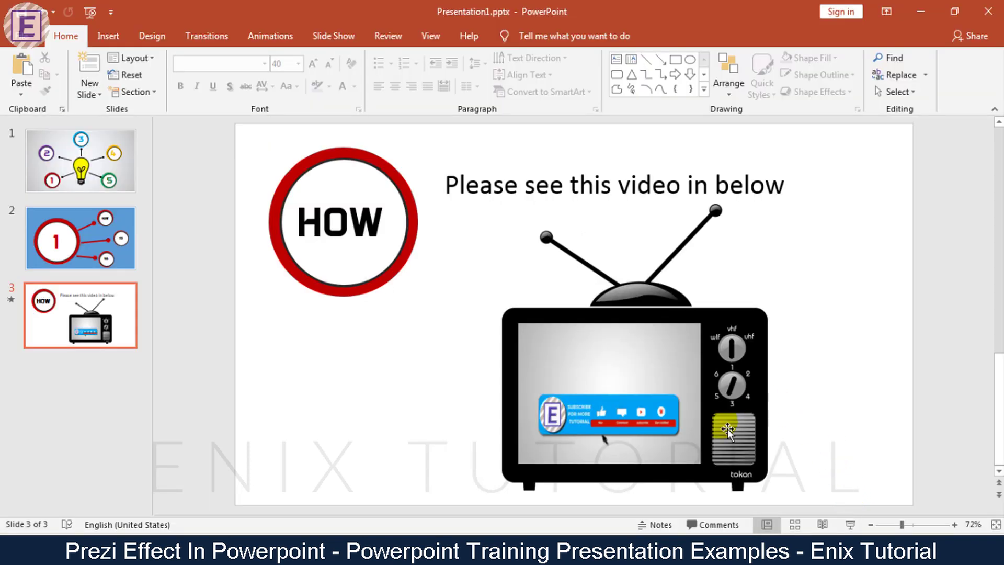
pyautogui.click(129, 387)
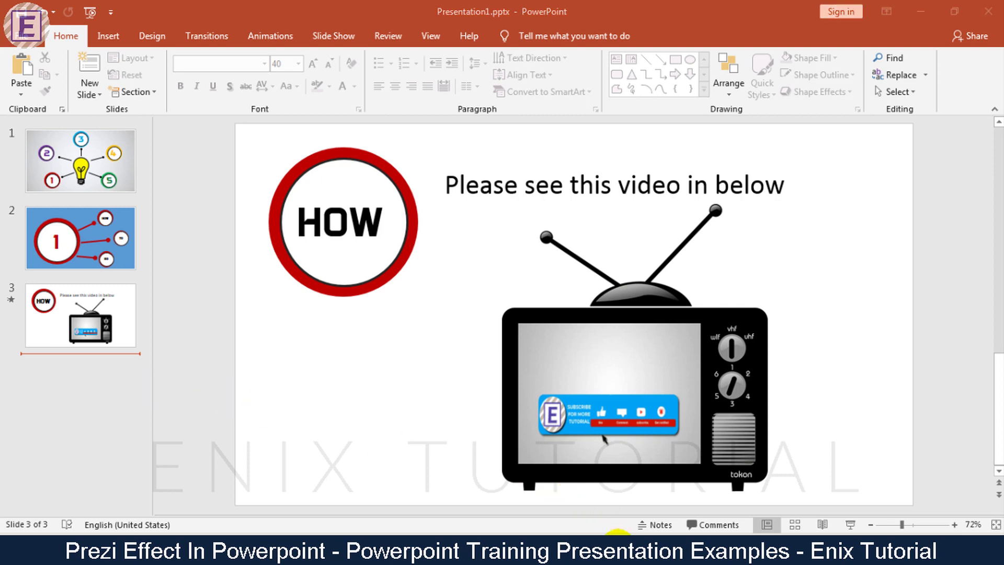
pyautogui.click(619, 520)
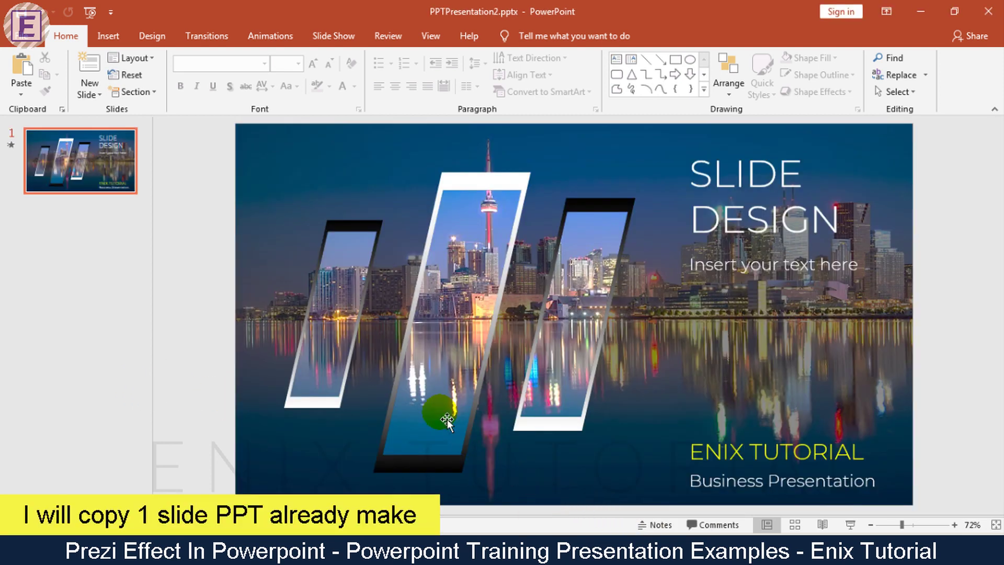
# Copy the SLIDE DESIGN slide and paste it into Presentation1 after slide 3
pyautogui.rightClick(86, 162)
pyautogui.click(120, 187)
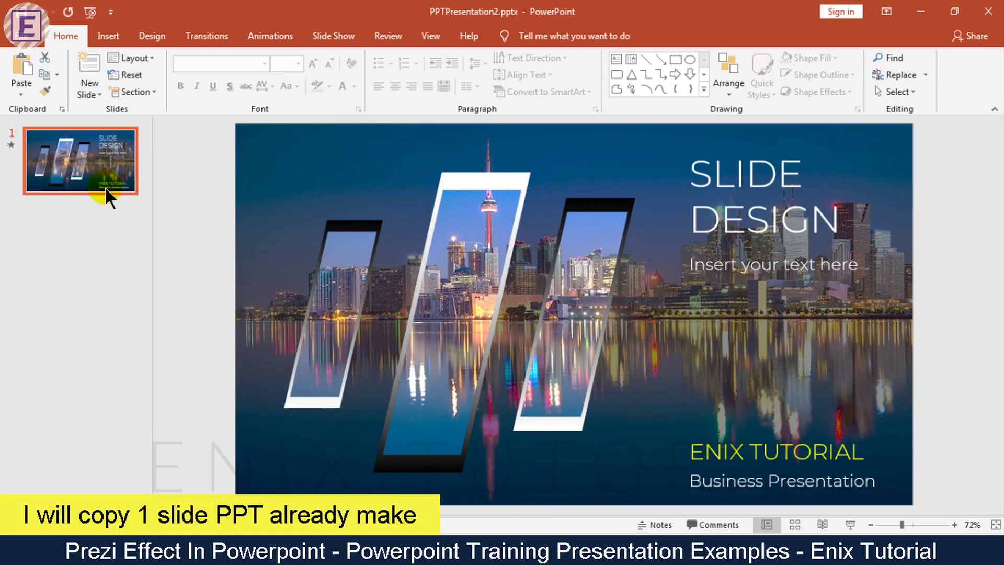
pyautogui.click(608, 532)
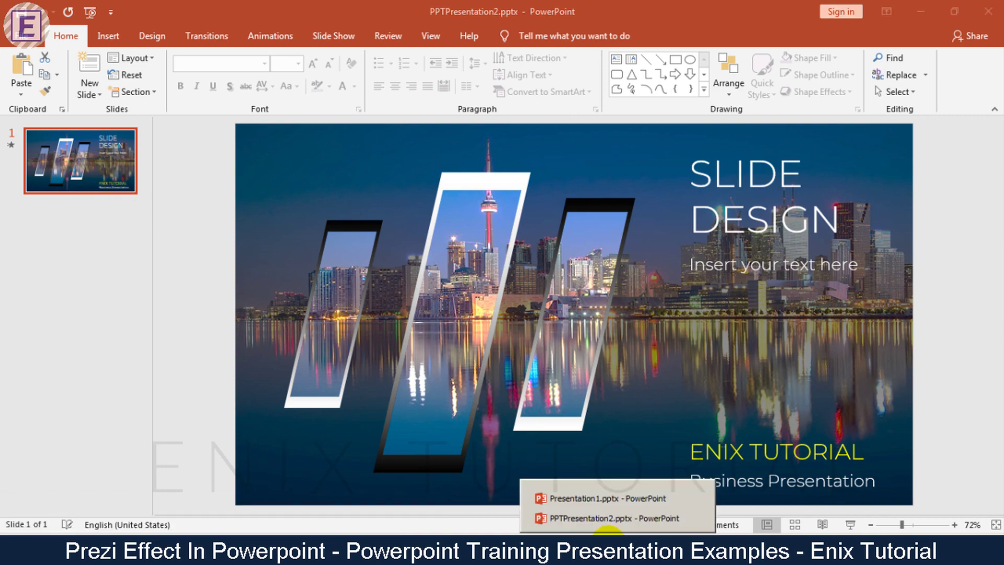
pyautogui.click(604, 501)
pyautogui.rightClick(76, 372)
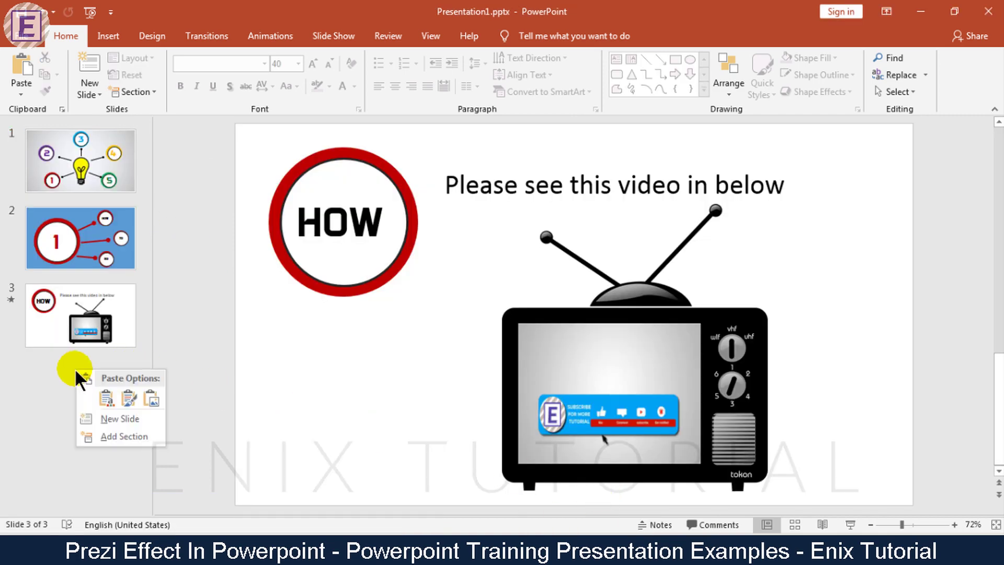
pyautogui.click(104, 393)
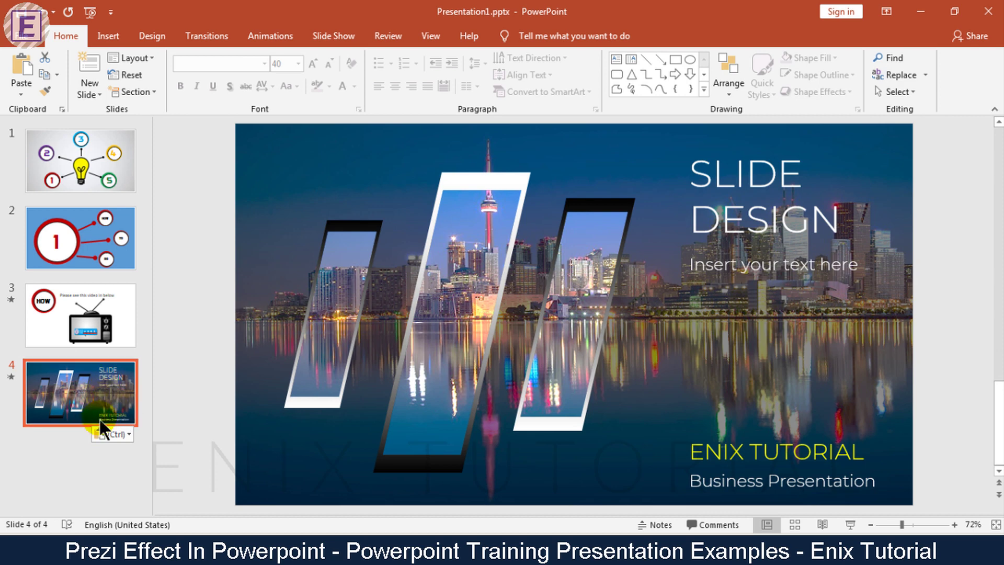
# Review slides 2, 4 and 3 of the four-slide deck
pyautogui.click(111, 240)
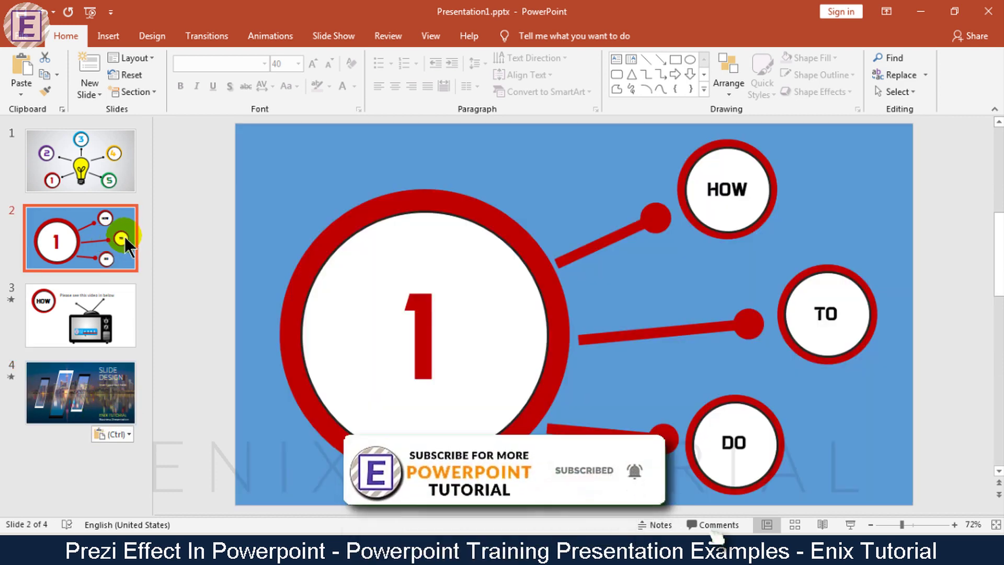
pyautogui.click(107, 417)
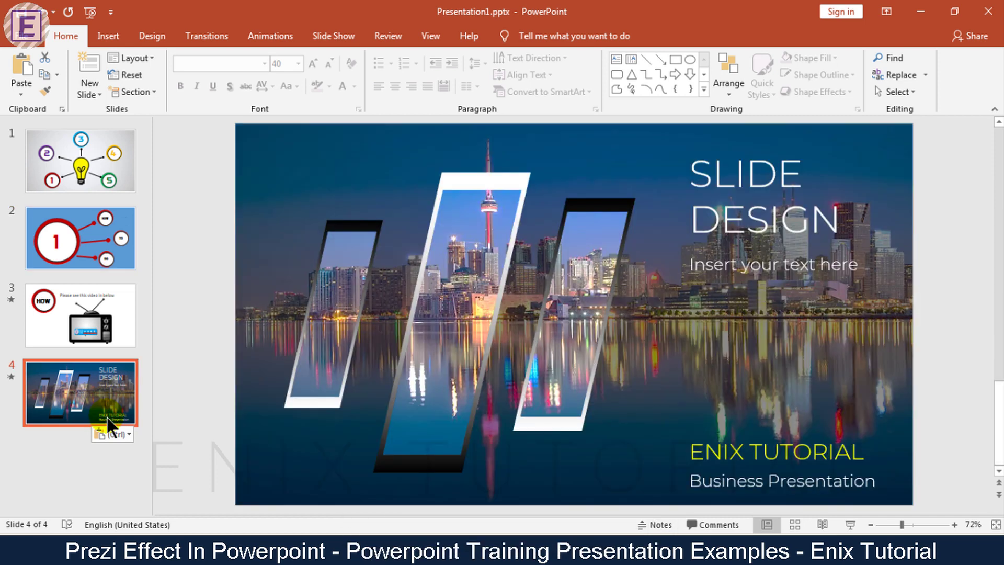
pyautogui.click(107, 325)
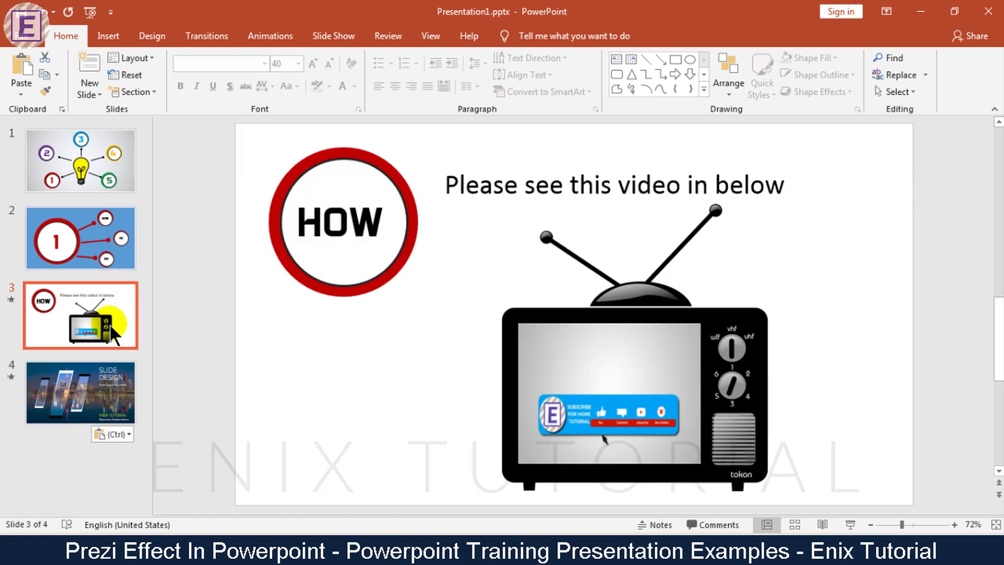
# Fill slide 3's background with solid blue, then check slides 4 and 2
pyautogui.rightClick(188, 440)
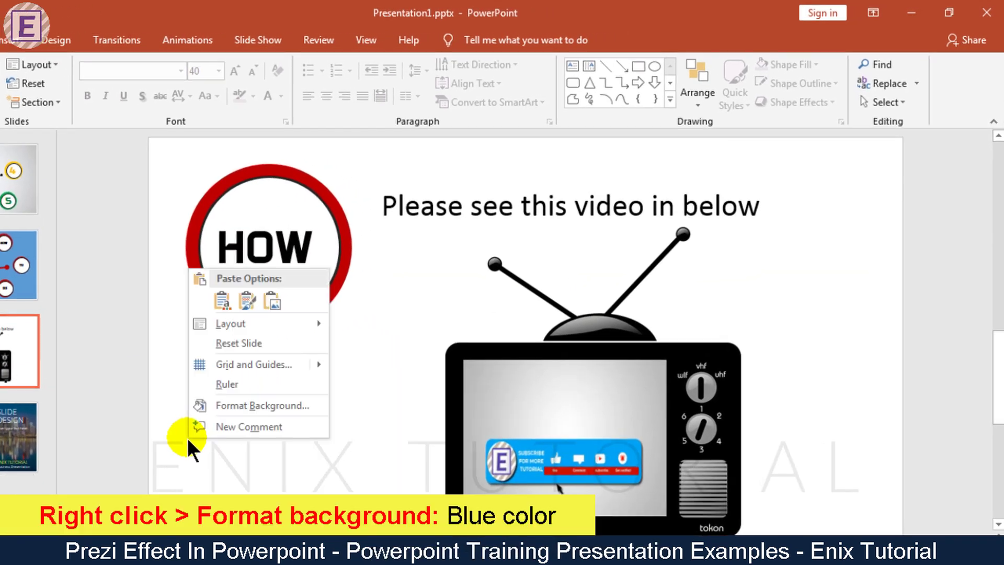
pyautogui.click(207, 405)
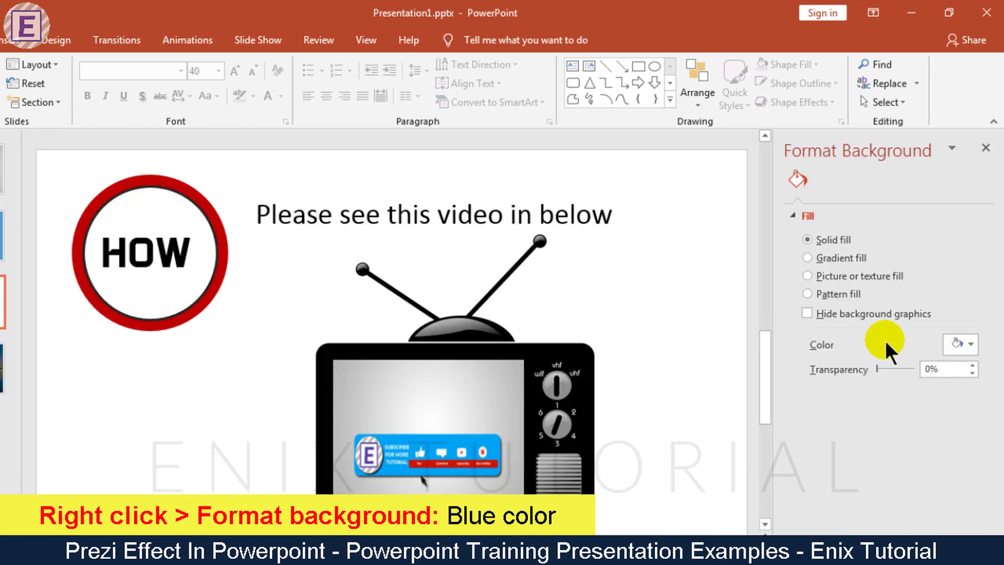
pyautogui.click(967, 343)
pyautogui.click(979, 398)
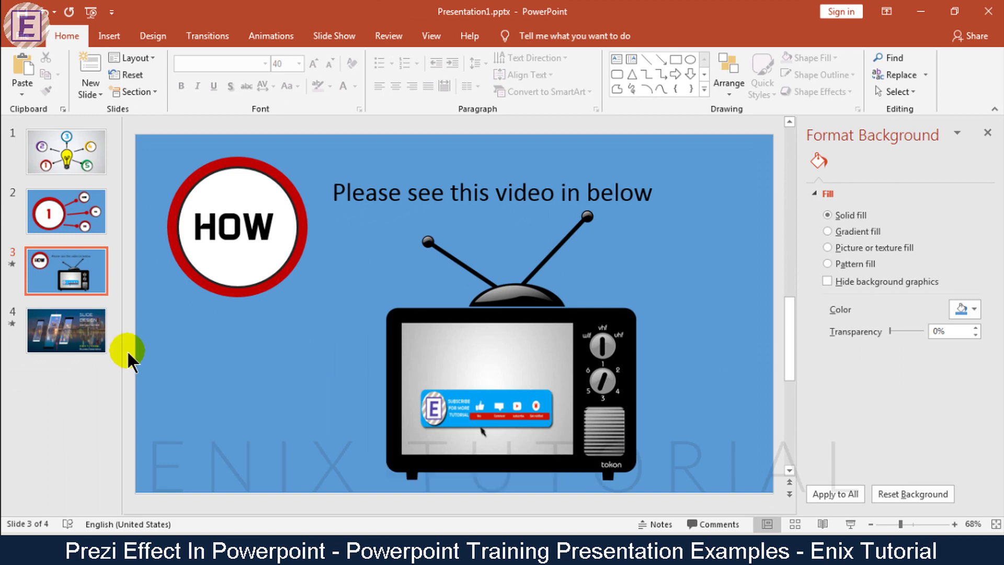
pyautogui.click(55, 371)
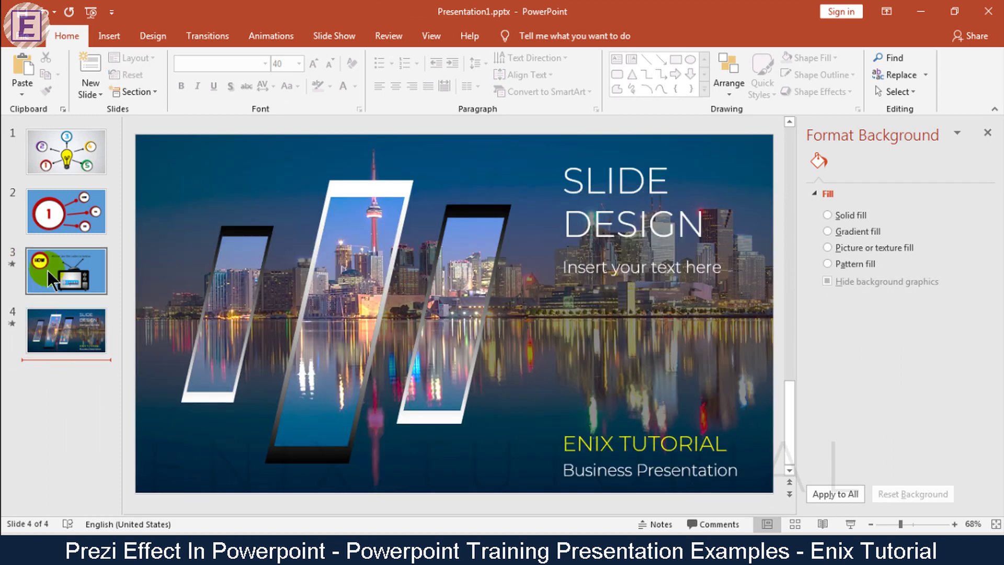
pyautogui.click(58, 205)
# Paste a copy of slide 2 after slide 4 and change its number 1 to 2
pyautogui.rightClick(74, 214)
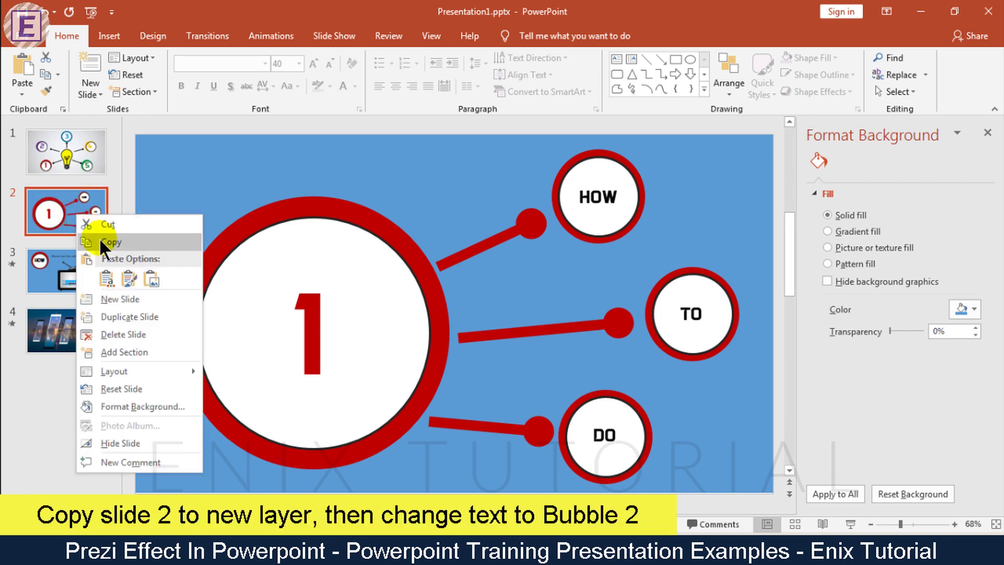
pyautogui.click(99, 240)
pyautogui.click(70, 377)
pyautogui.rightClick(70, 378)
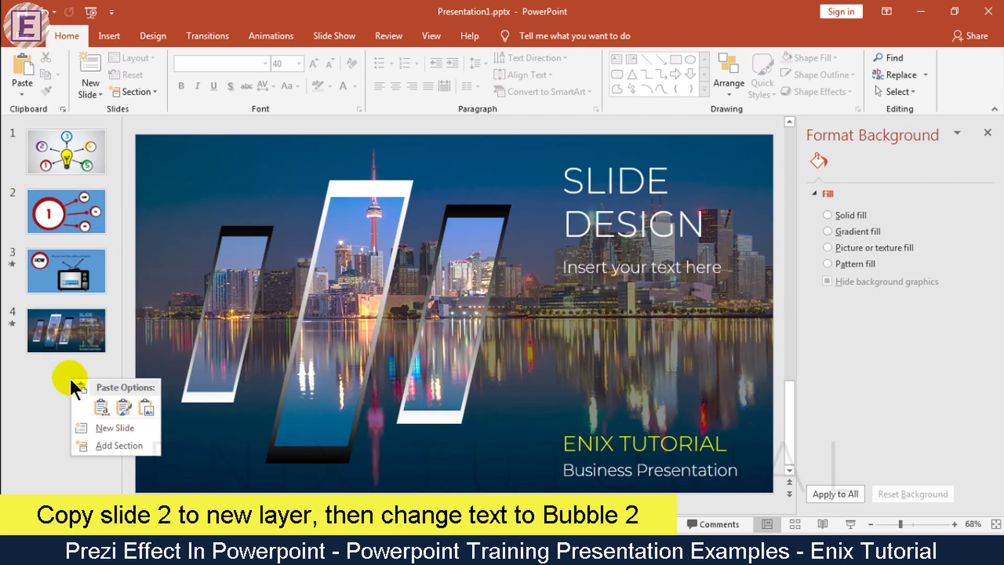
pyautogui.click(97, 405)
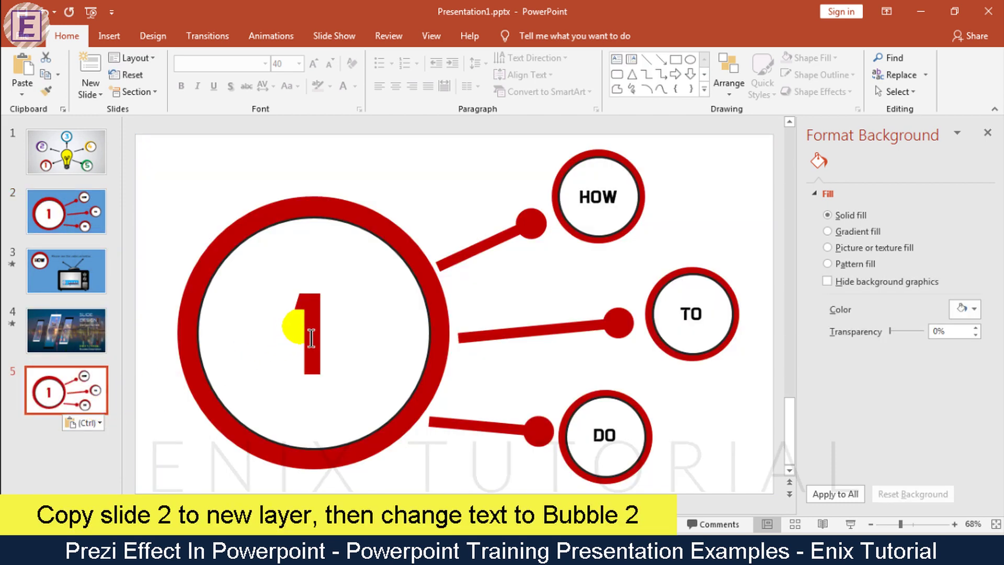
pyautogui.click(327, 329)
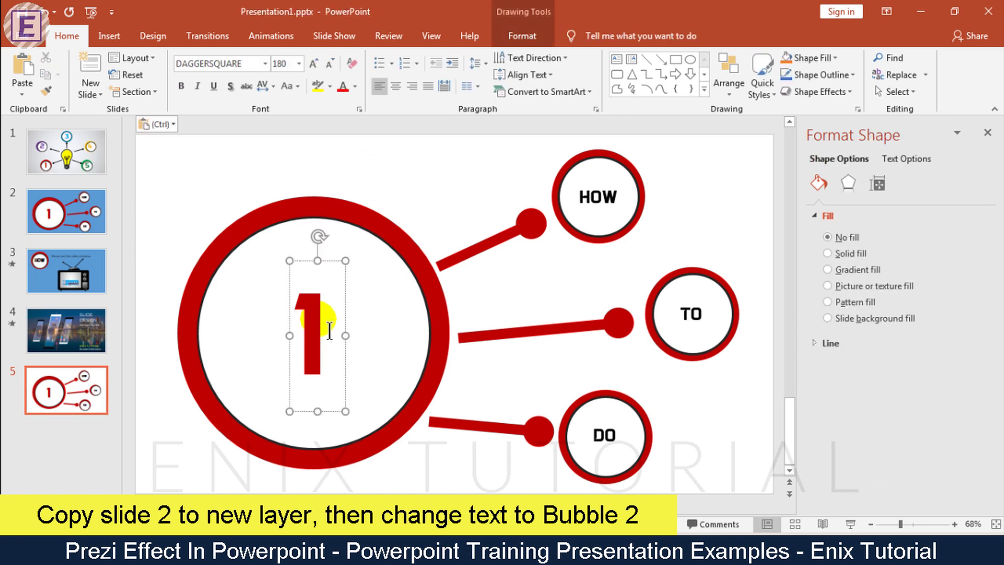
pyautogui.press('BackSpace')
pyautogui.write('2')
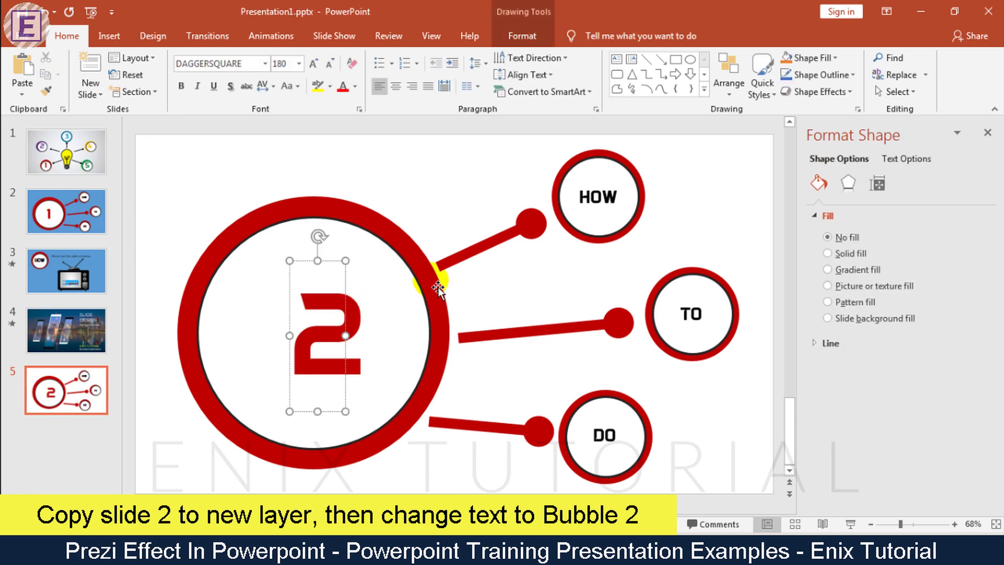
# Ungroup the big circle and the HOW, TO and DO bubbles into separate shapes
pyautogui.click(392, 235)
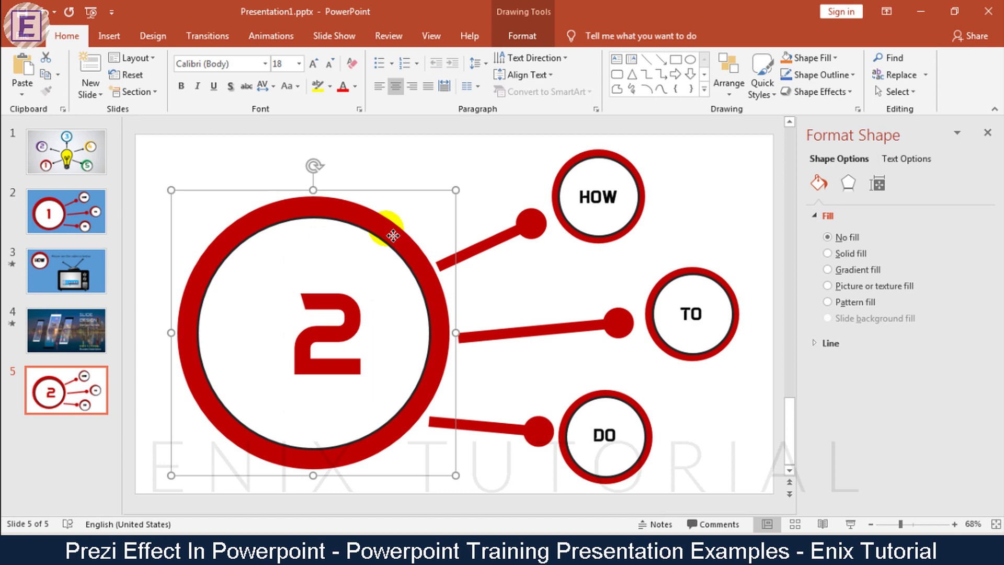
pyautogui.rightClick(393, 235)
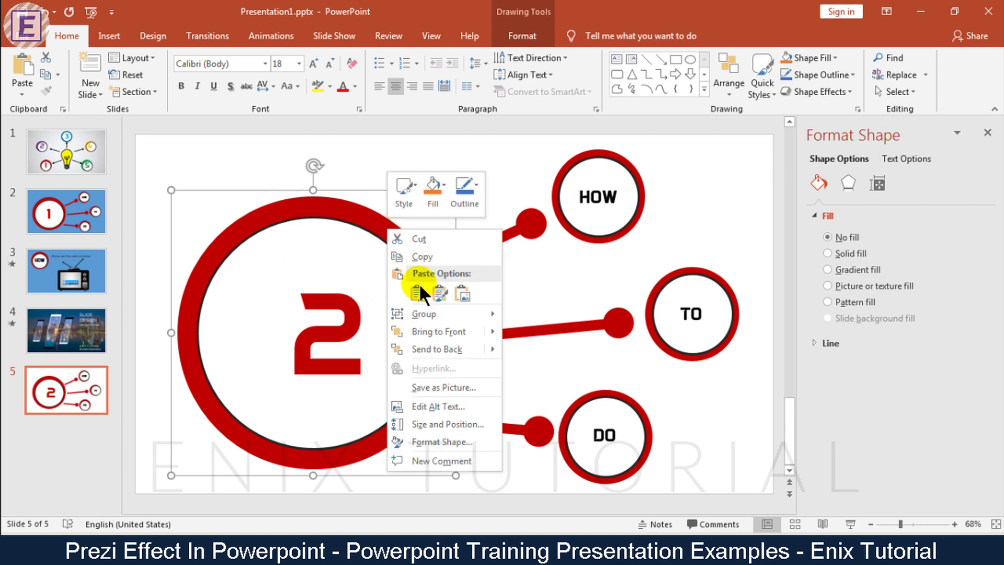
pyautogui.moveTo(440, 314)
pyautogui.click(534, 345)
pyautogui.click(606, 176)
pyautogui.scroll(1, 606, 176)
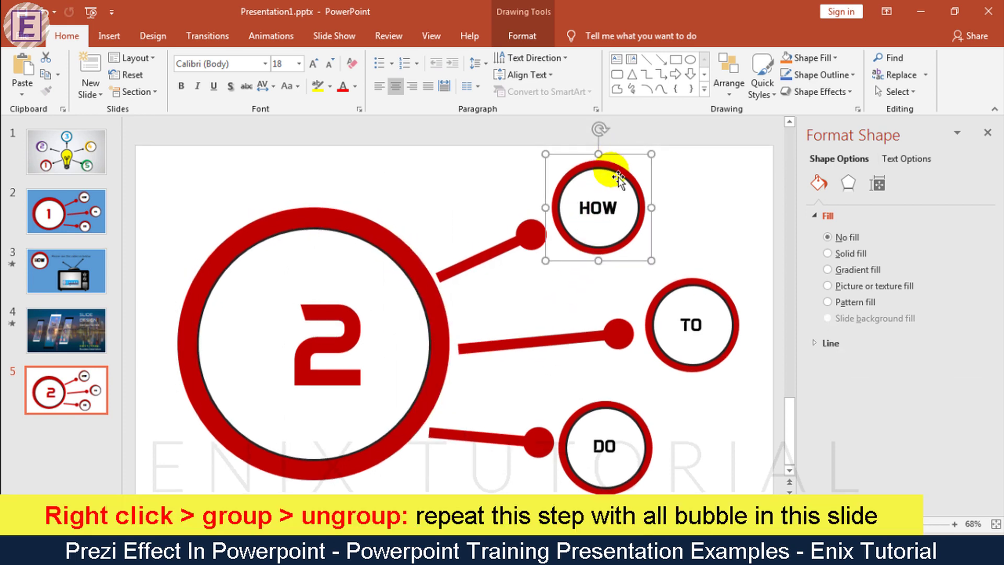
pyautogui.rightClick(616, 180)
pyautogui.click(746, 269)
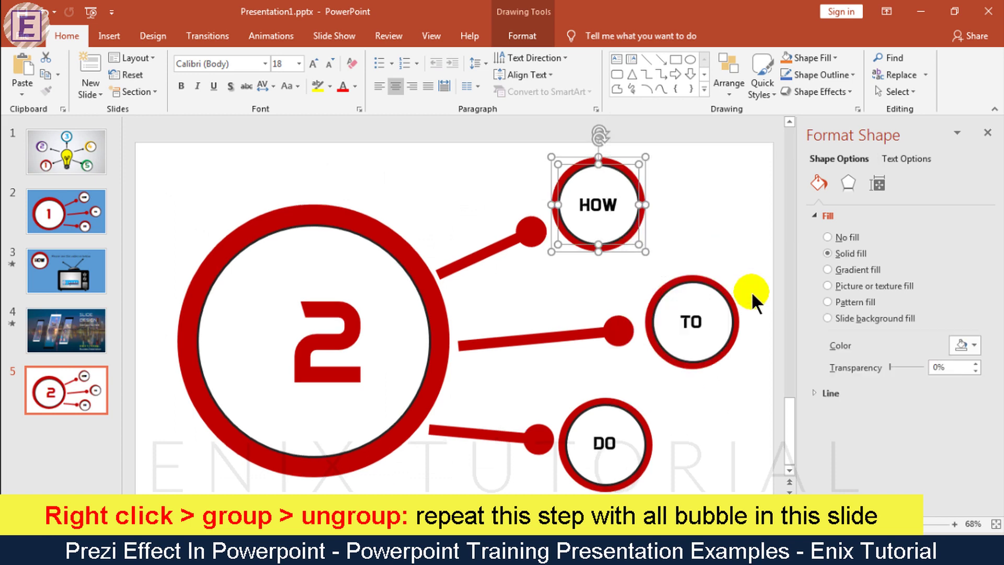
pyautogui.click(711, 279)
pyautogui.rightClick(714, 281)
pyautogui.moveTo(745, 359)
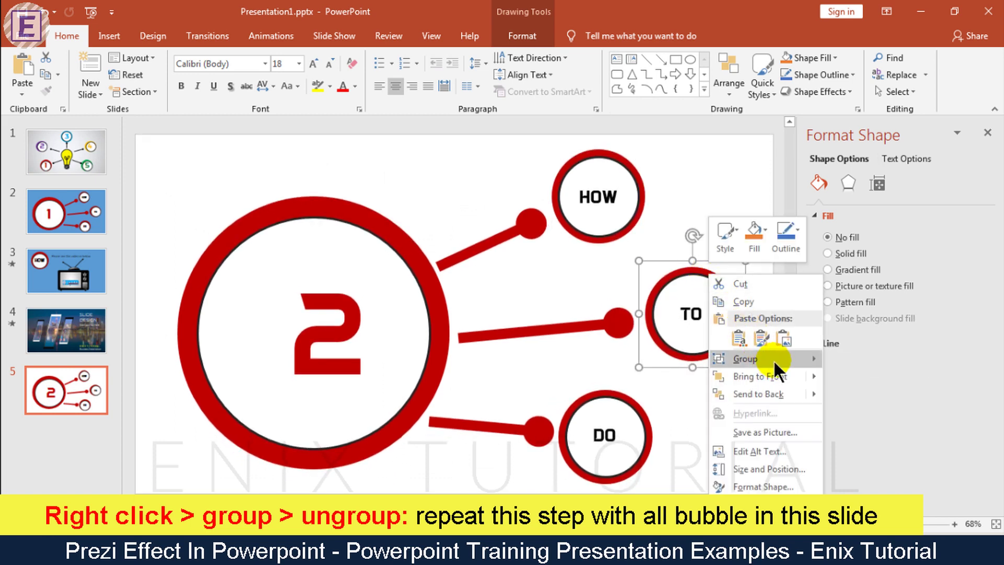
pyautogui.click(851, 397)
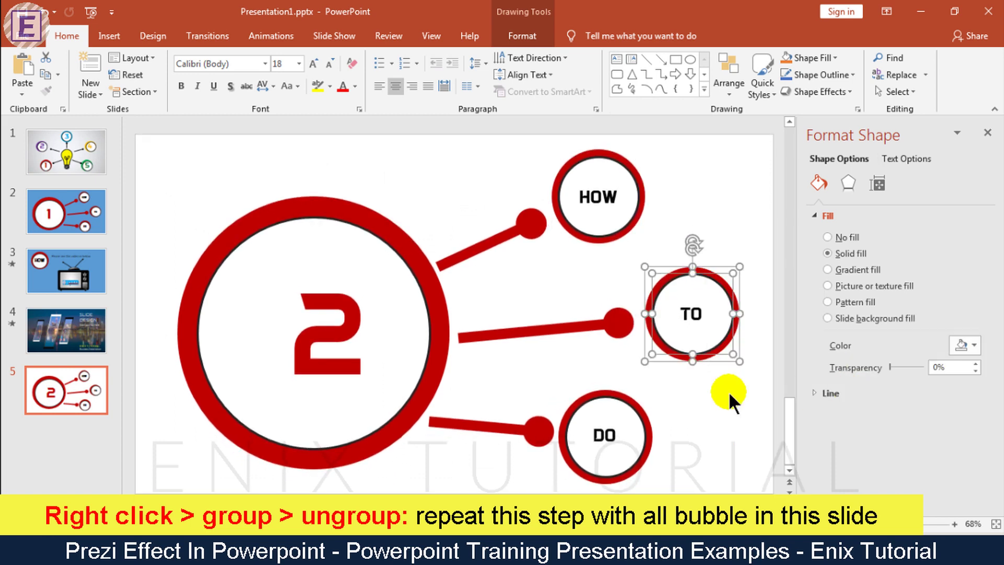
pyautogui.click(623, 400)
pyautogui.rightClick(621, 399)
pyautogui.moveTo(674, 237)
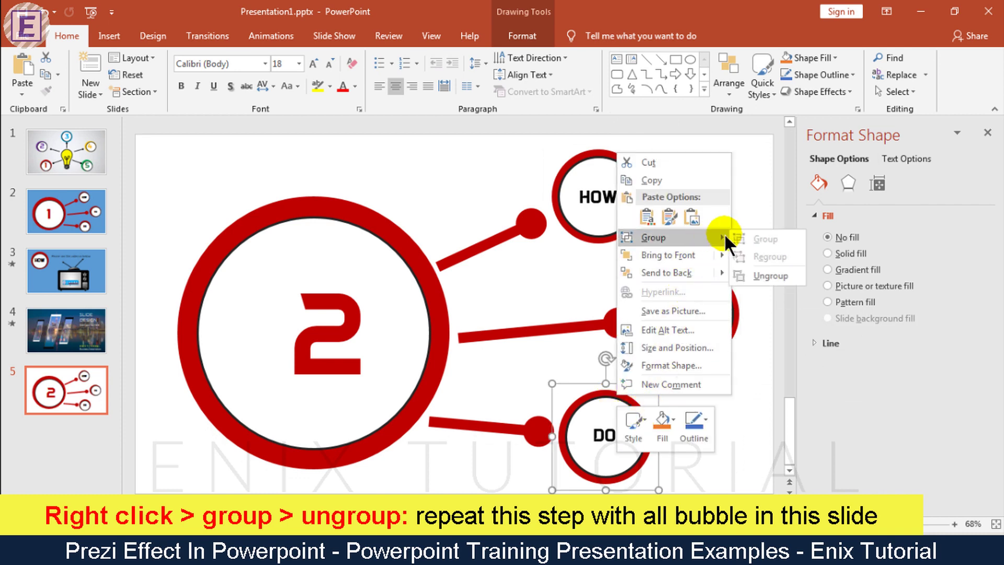
pyautogui.click(756, 268)
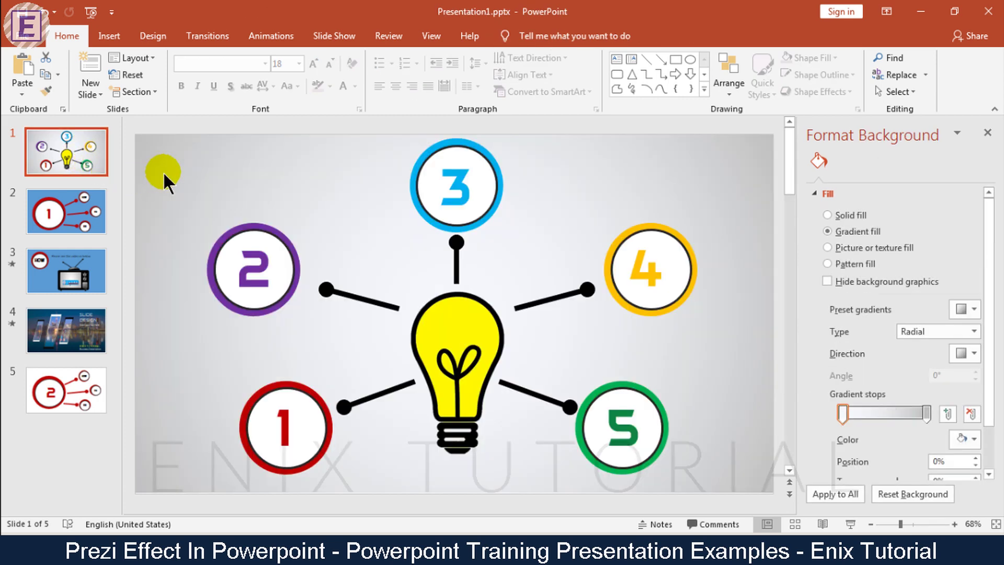
# Copy the purple bubble 2 from slide 1 onto slide 5's big ring
pyautogui.click(245, 225)
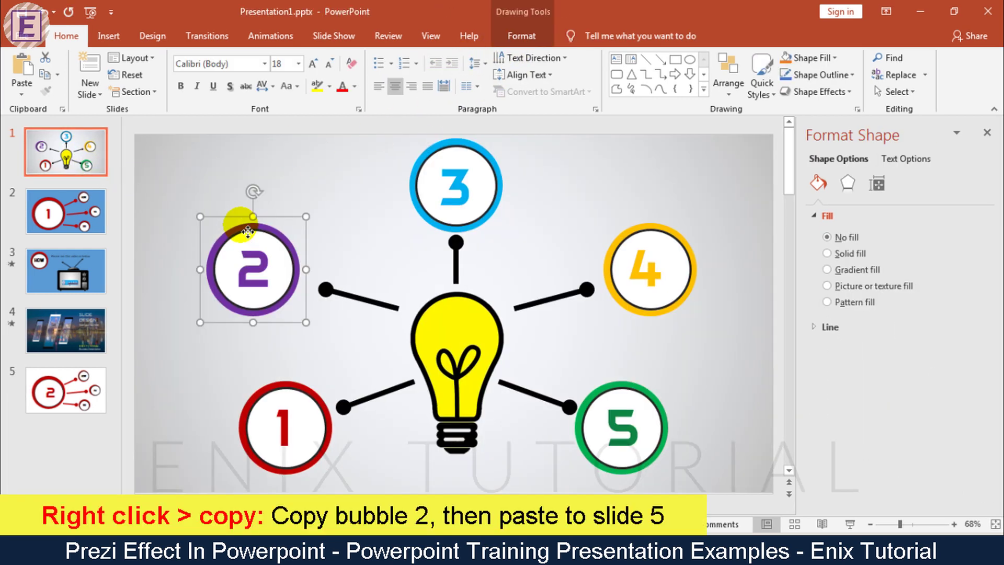
pyautogui.rightClick(251, 223)
pyautogui.click(265, 247)
pyautogui.click(96, 375)
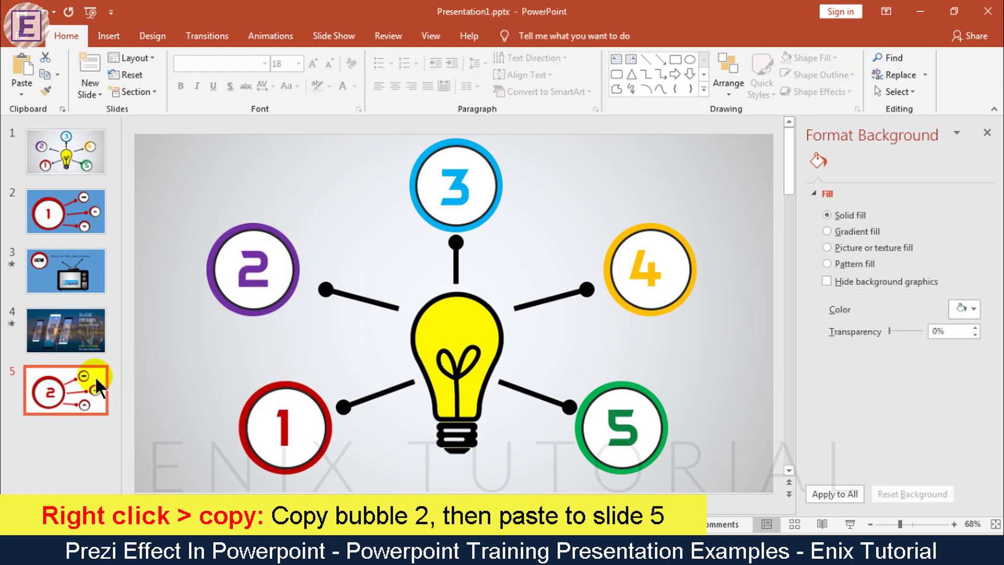
pyautogui.rightClick(234, 165)
pyautogui.click(266, 195)
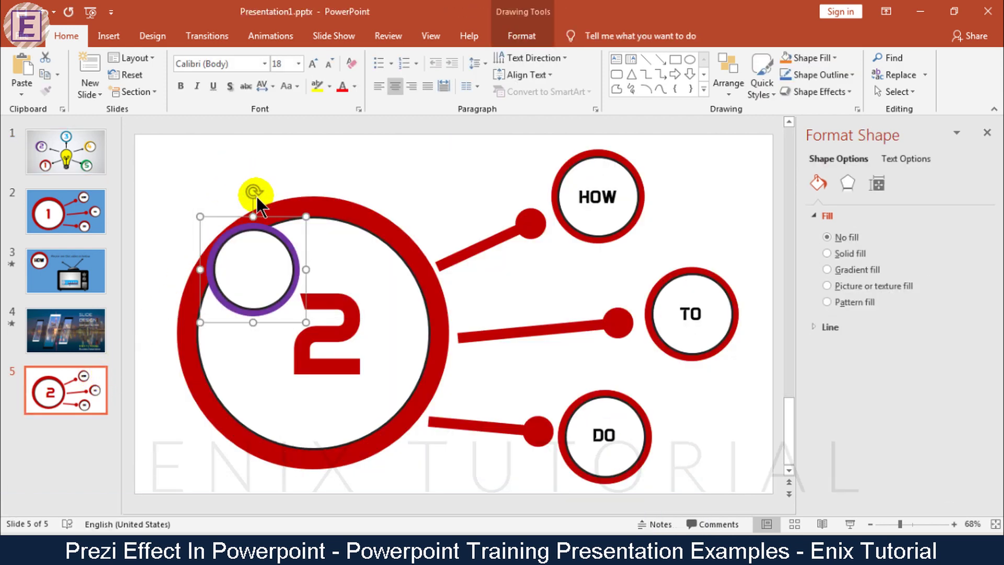
pyautogui.moveTo(266, 226); pyautogui.dragTo(273, 156)
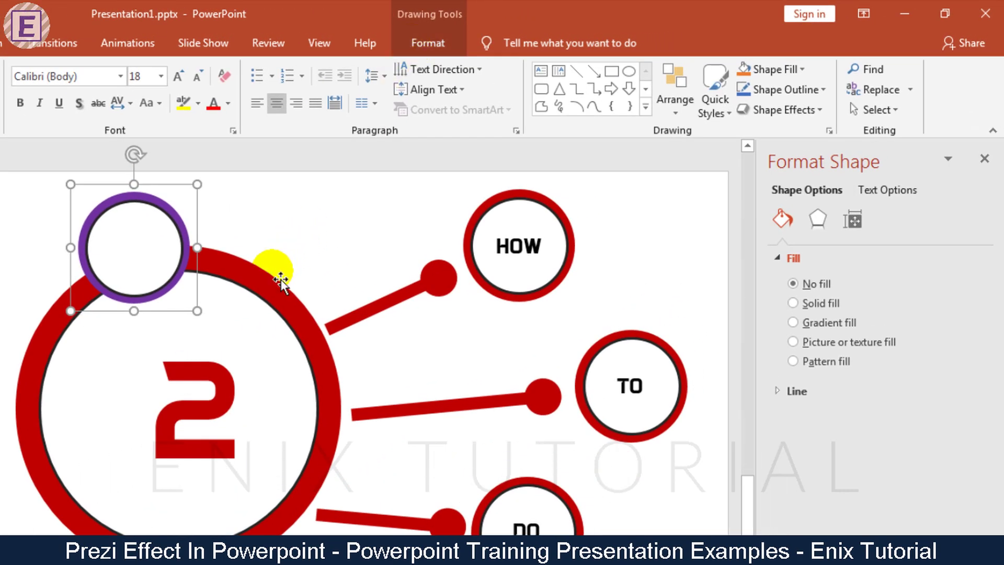
# Recolour the big ring purple with the eyedropper, then delete the pasted bubble
pyautogui.click(316, 264)
pyautogui.click(428, 43)
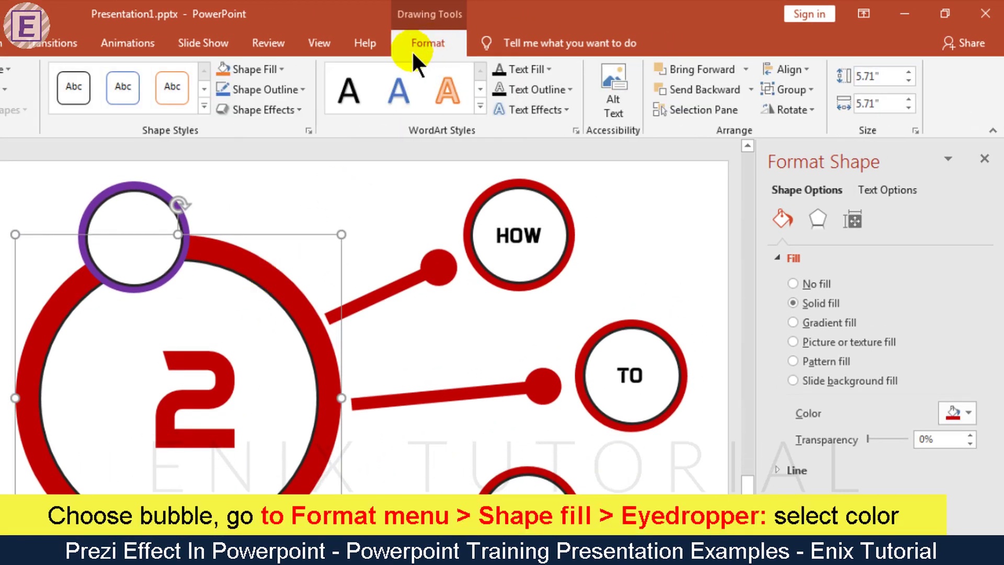
pyautogui.click(251, 69)
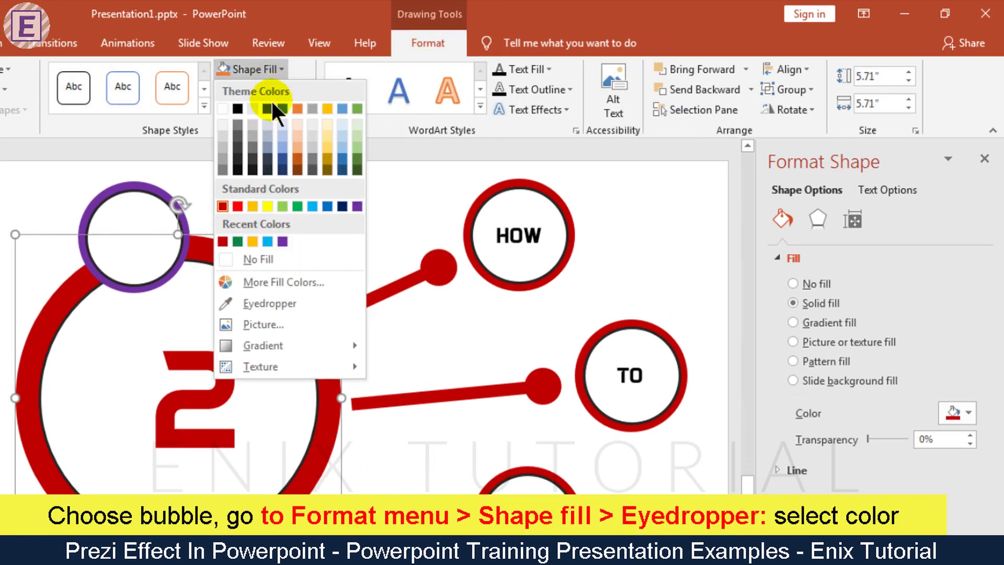
pyautogui.click(270, 303)
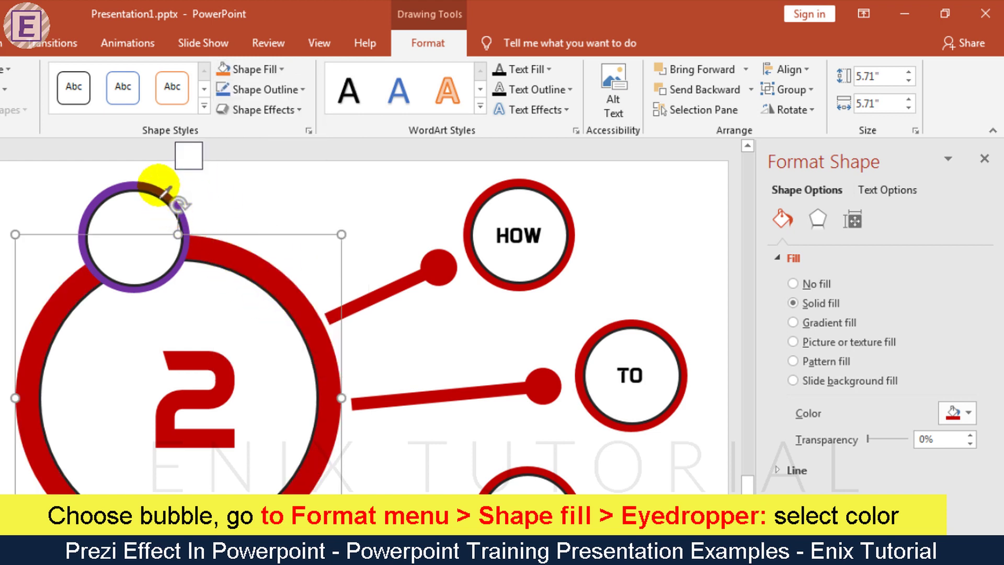
pyautogui.click(160, 187)
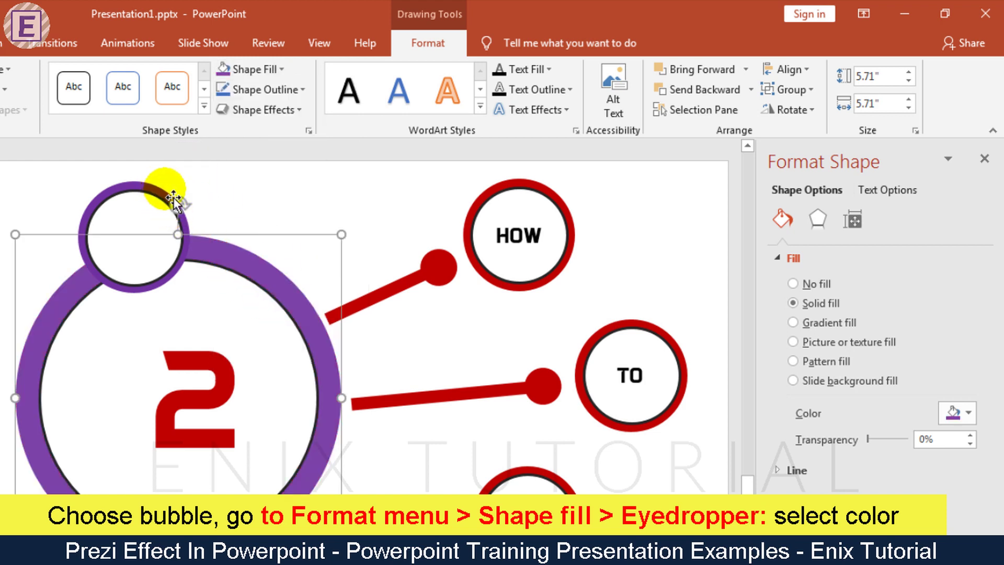
pyautogui.click(175, 200)
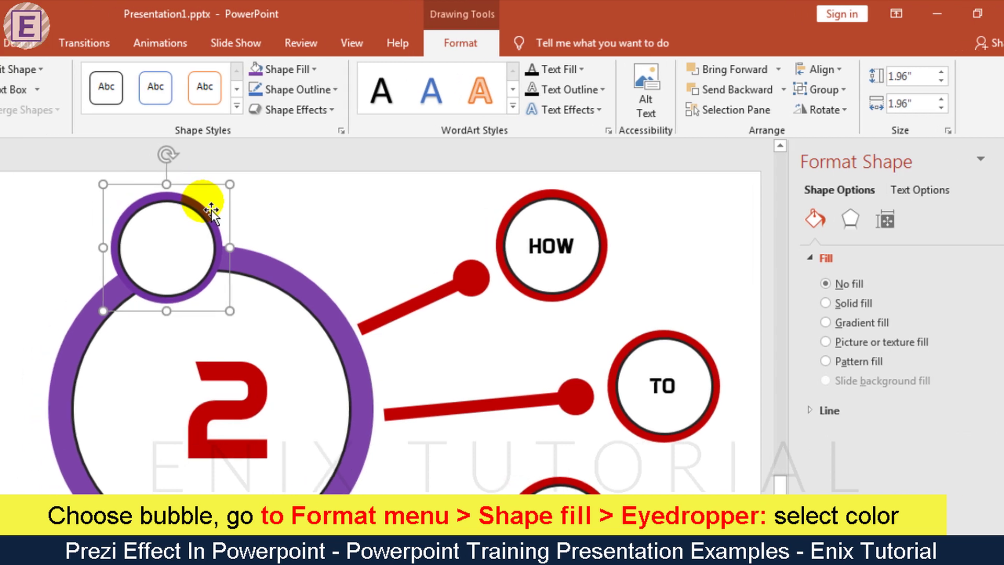
pyautogui.press('Delete')
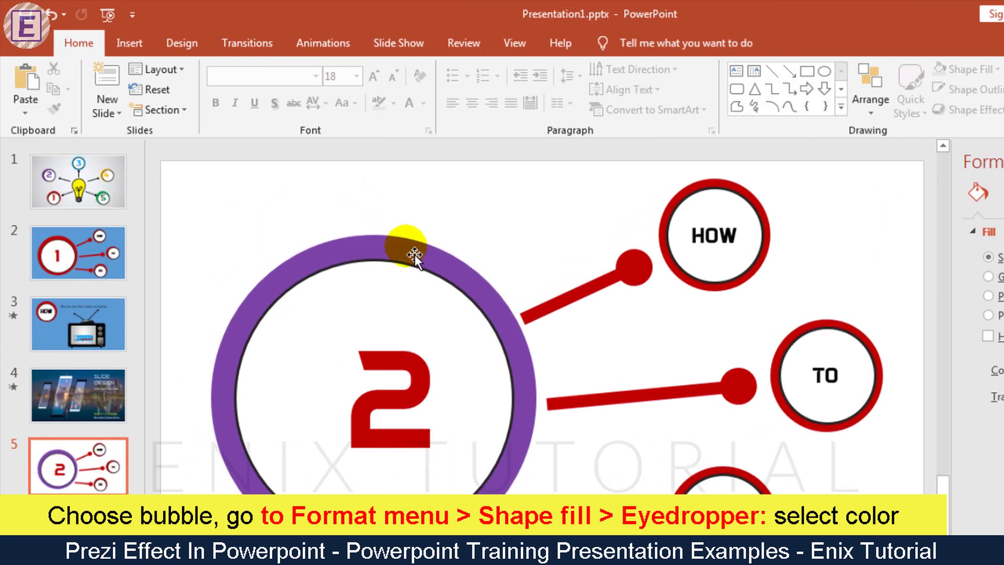
# Nudge the number 2 left and colour it the ring's purple
pyautogui.click(414, 359)
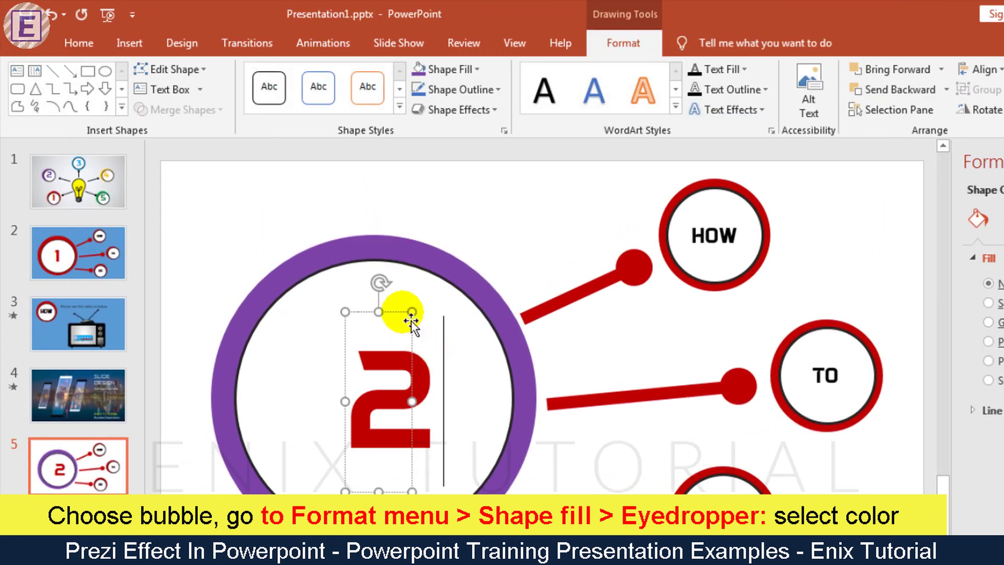
pyautogui.moveTo(412, 321); pyautogui.dragTo(398, 323)
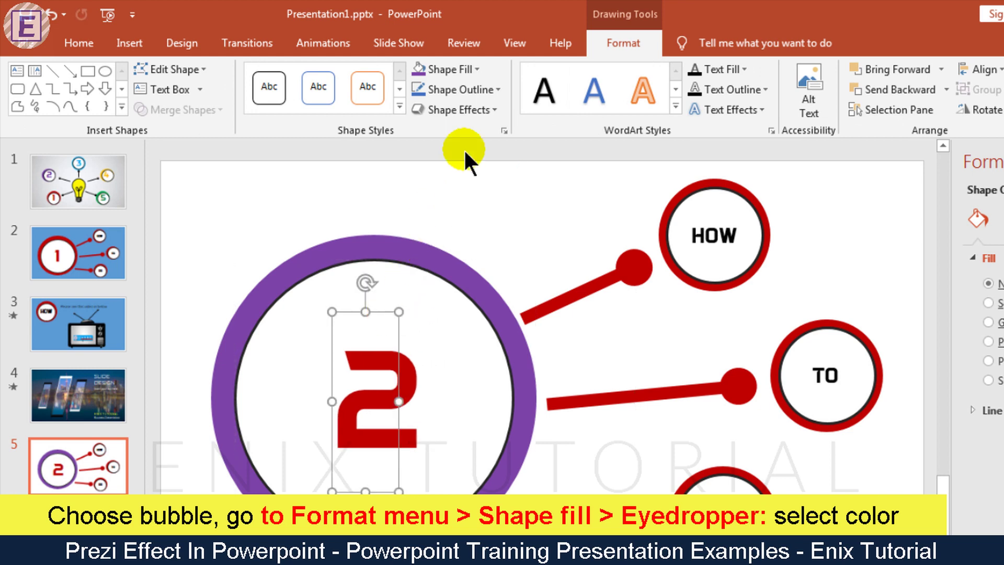
pyautogui.click(78, 43)
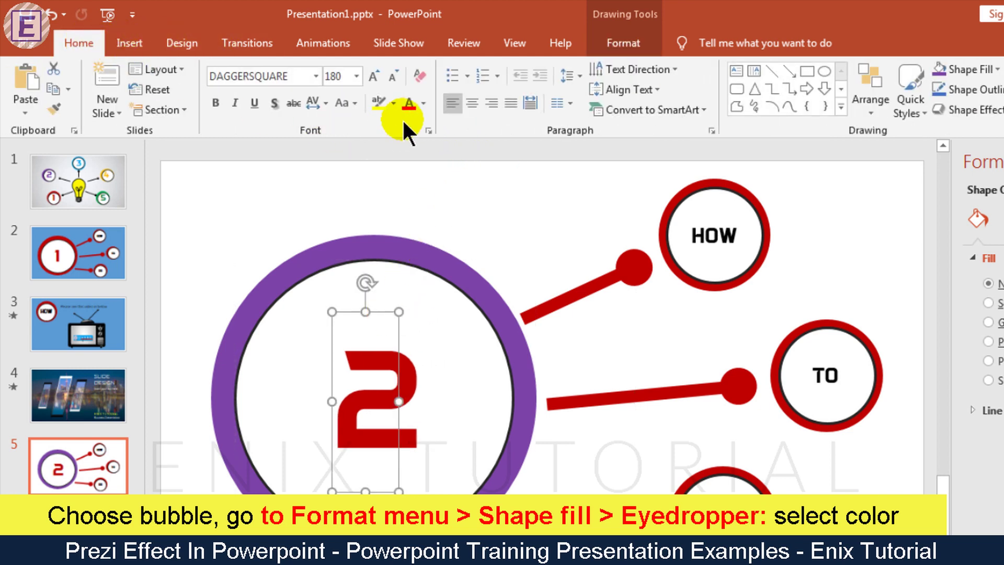
pyautogui.click(423, 103)
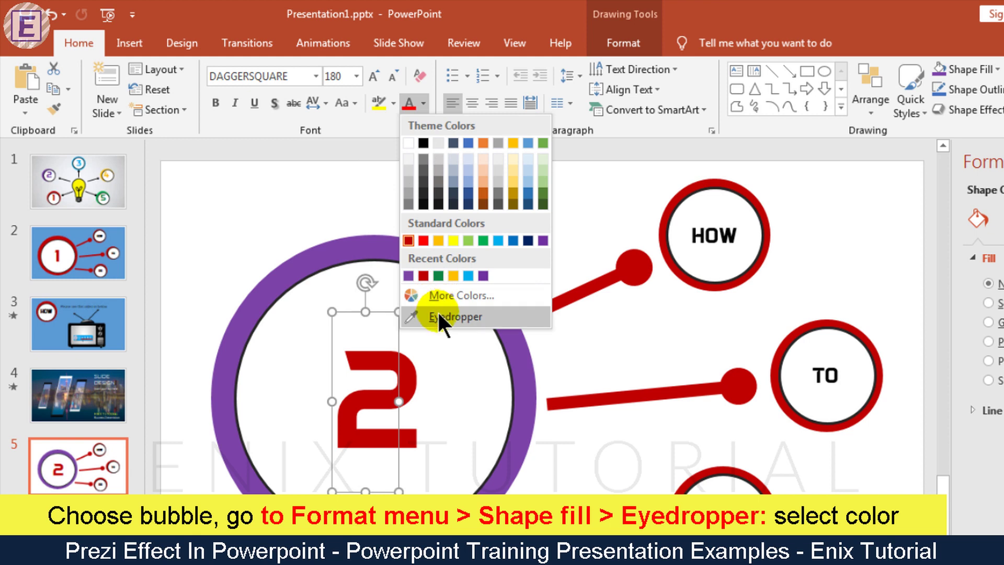
pyautogui.click(438, 316)
pyautogui.click(434, 269)
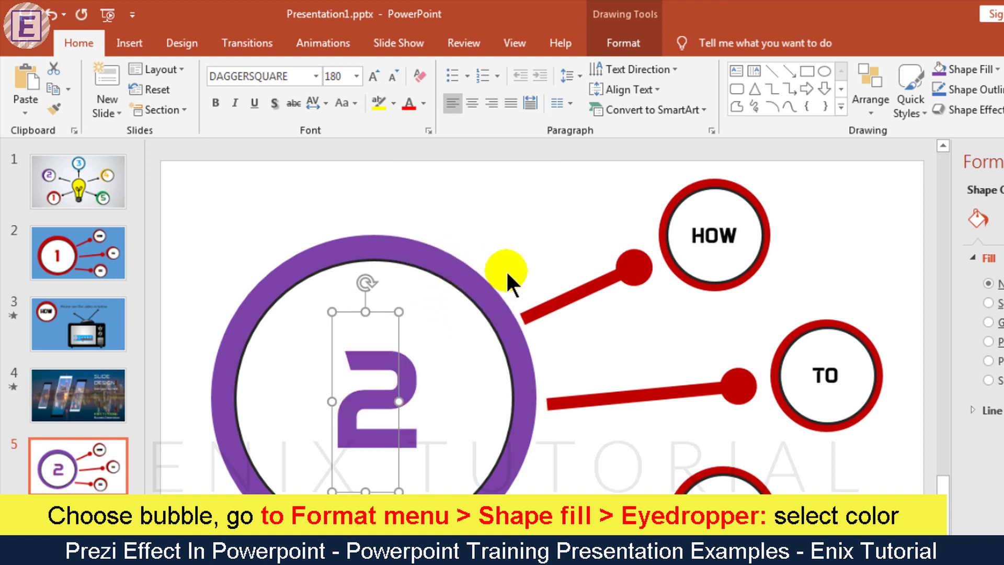
pyautogui.click(633, 269)
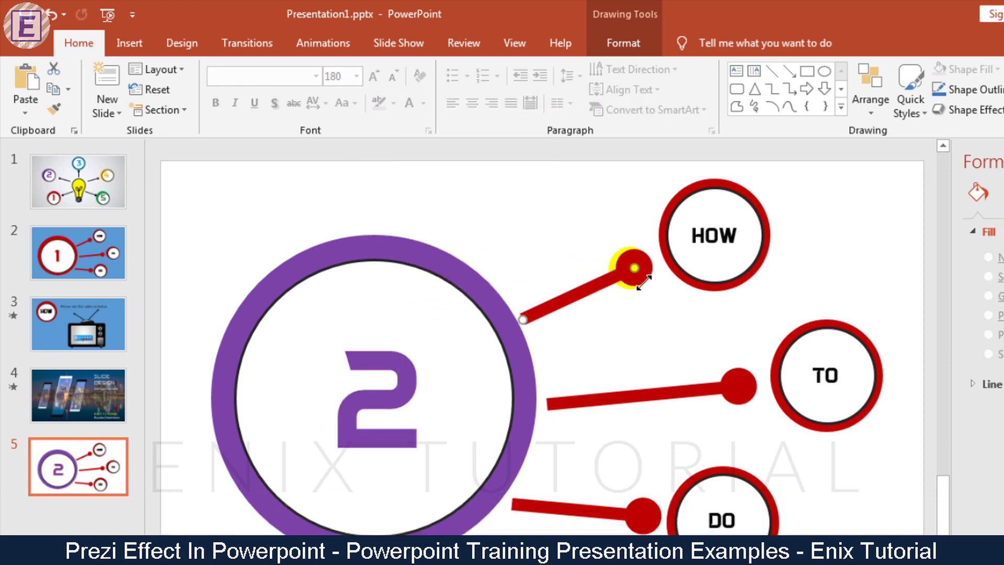
# Make the three connector lines purple, sampling the ring colour and copying it with Format Painter
pyautogui.click(625, 43)
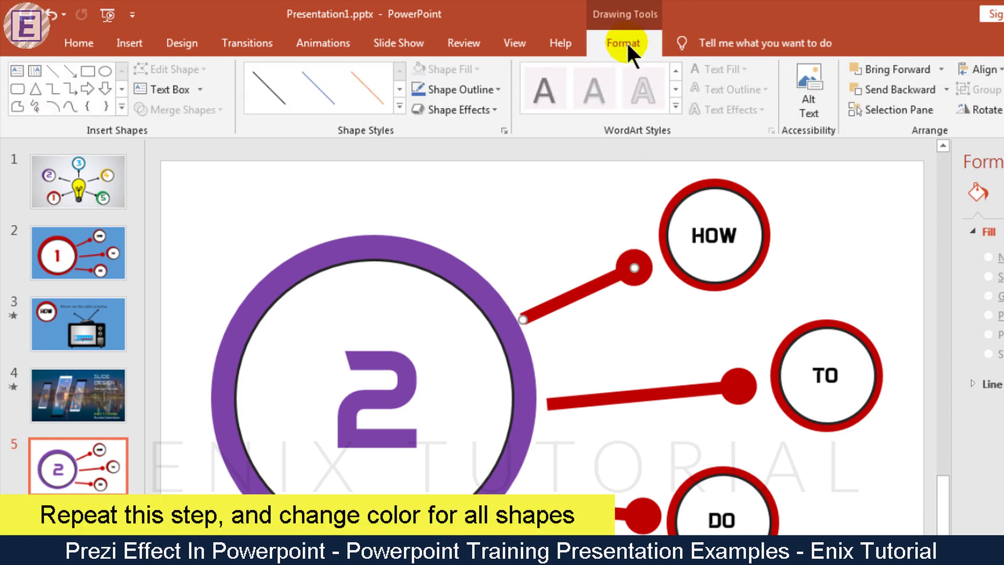
pyautogui.click(478, 91)
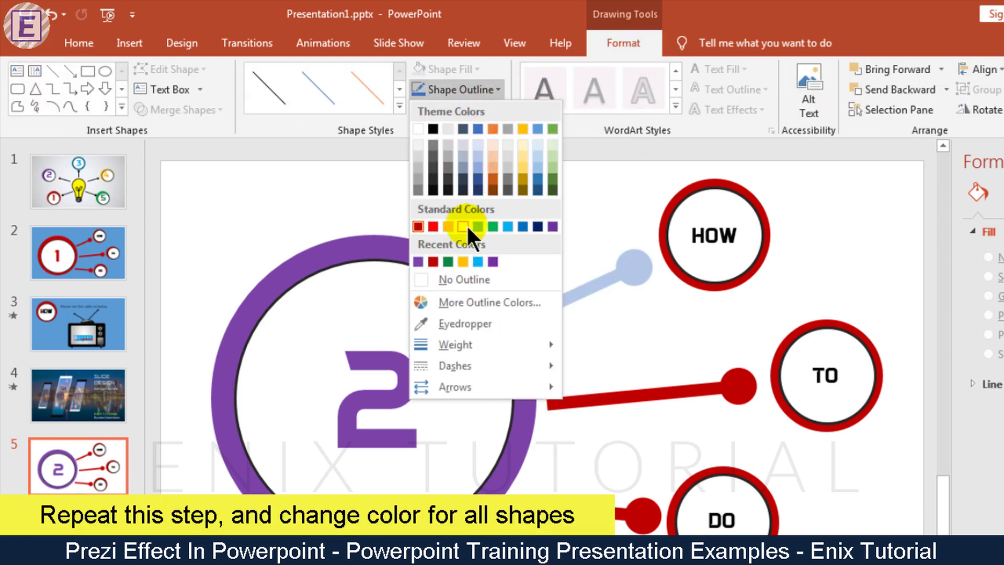
pyautogui.click(465, 323)
pyautogui.click(472, 282)
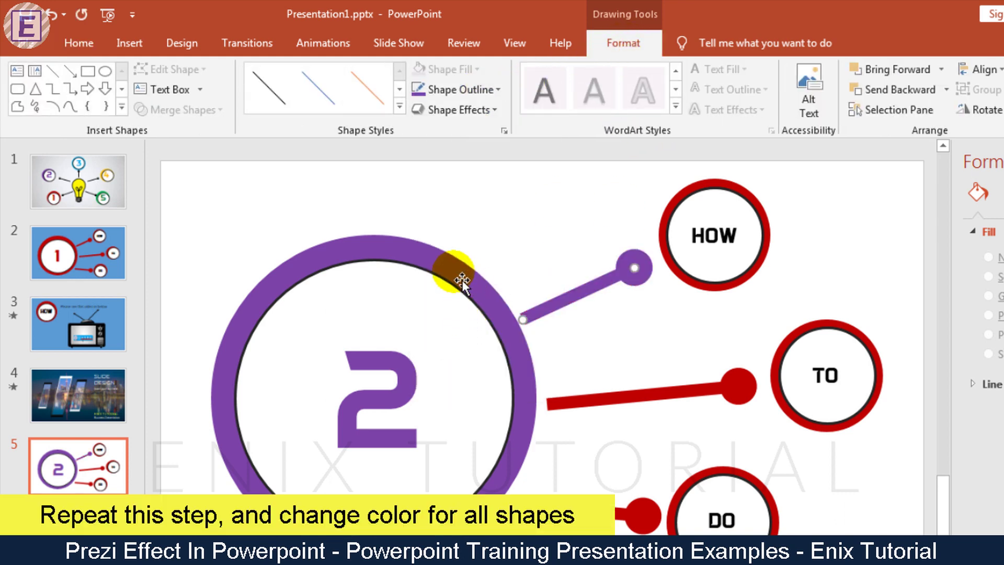
pyautogui.click(79, 42)
pyautogui.click(59, 108)
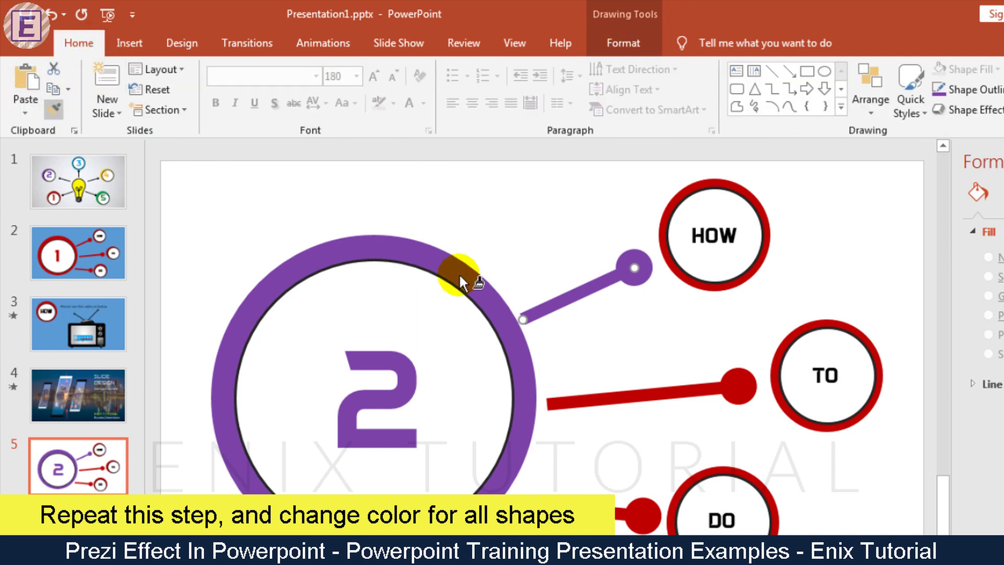
pyautogui.click(654, 393)
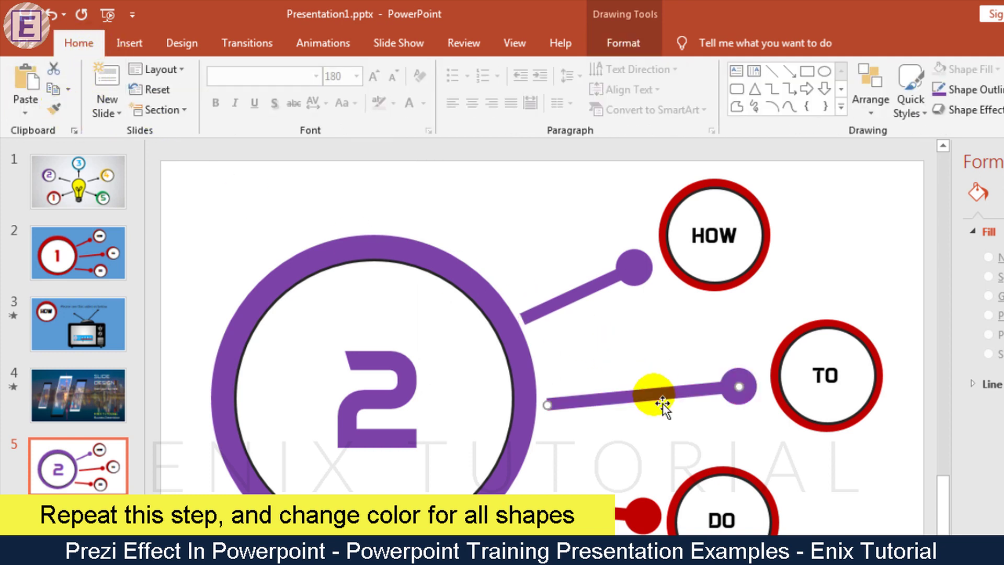
pyautogui.click(53, 107)
pyautogui.click(640, 516)
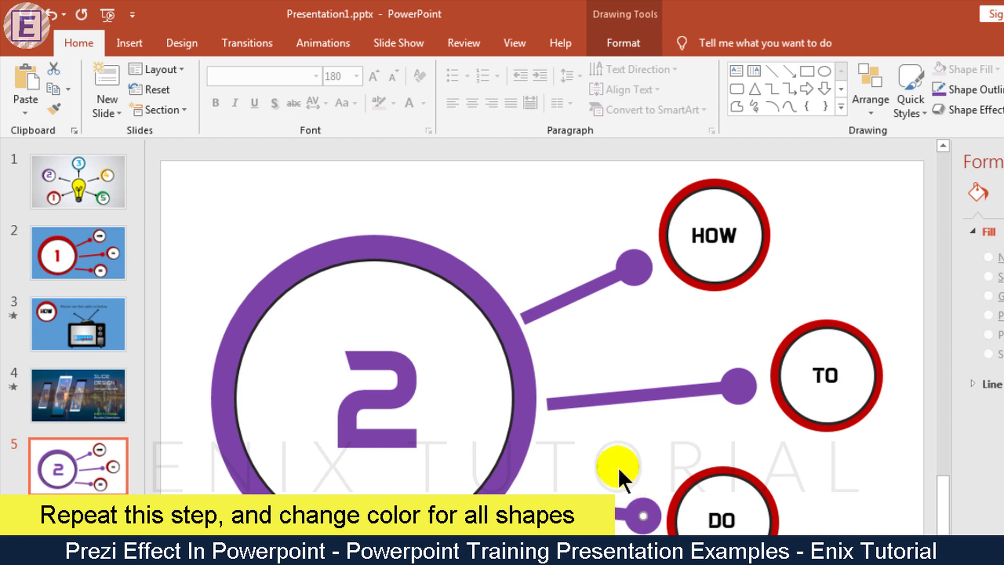
# Paint the big ring's purple formatting onto the HOW, TO and DO bubble rings
pyautogui.click(509, 314)
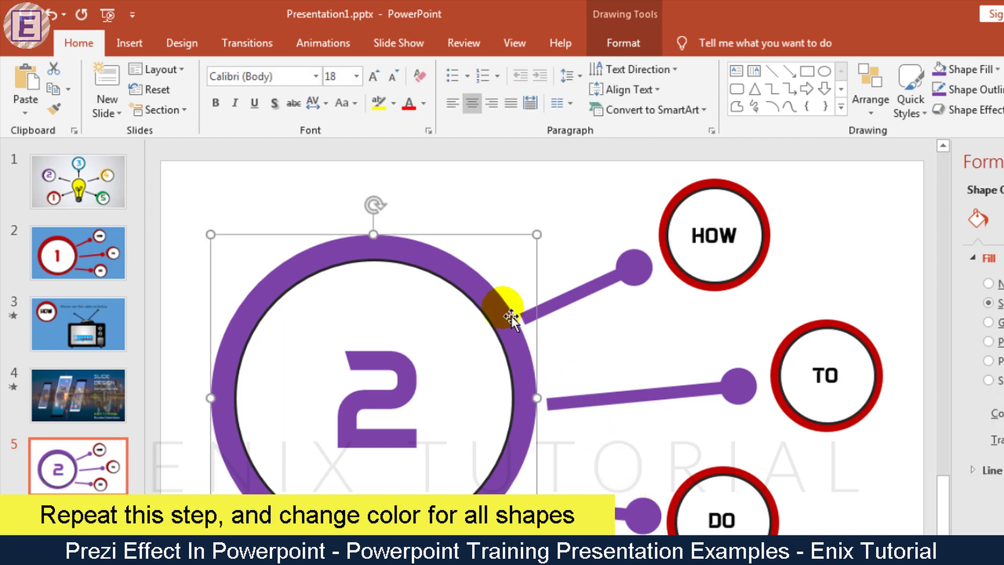
pyautogui.click(53, 108)
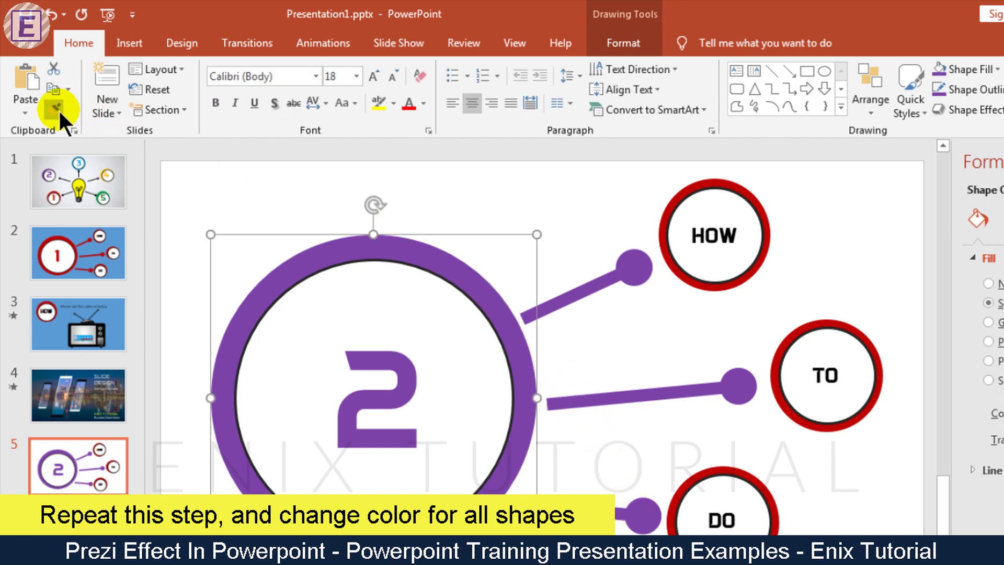
pyautogui.click(760, 209)
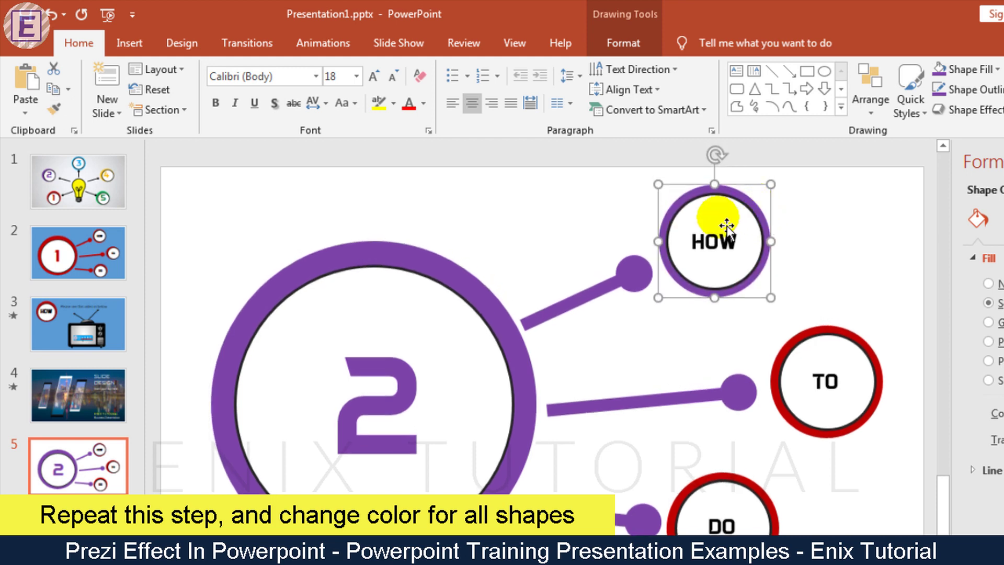
pyautogui.click(54, 110)
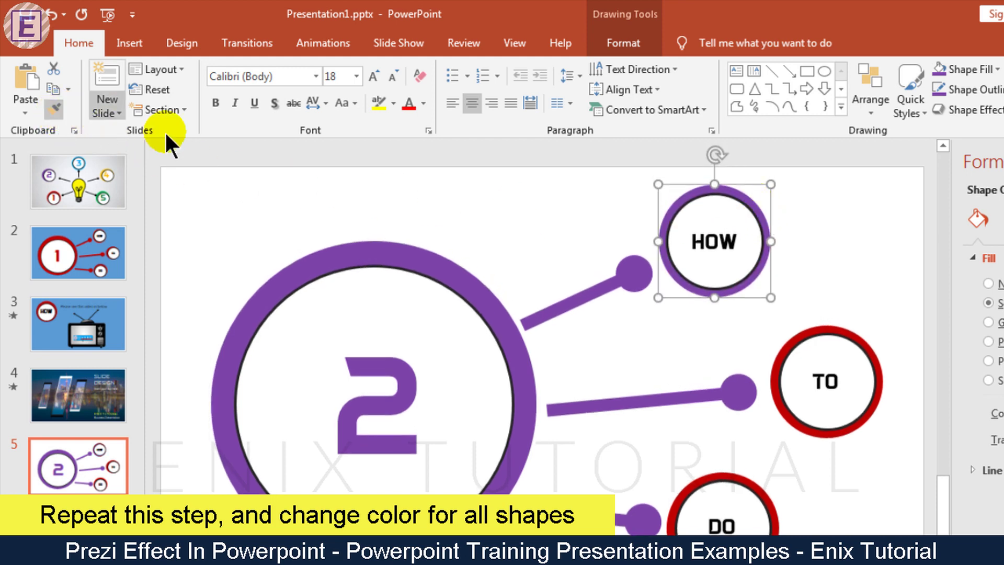
pyautogui.click(861, 341)
pyautogui.click(54, 109)
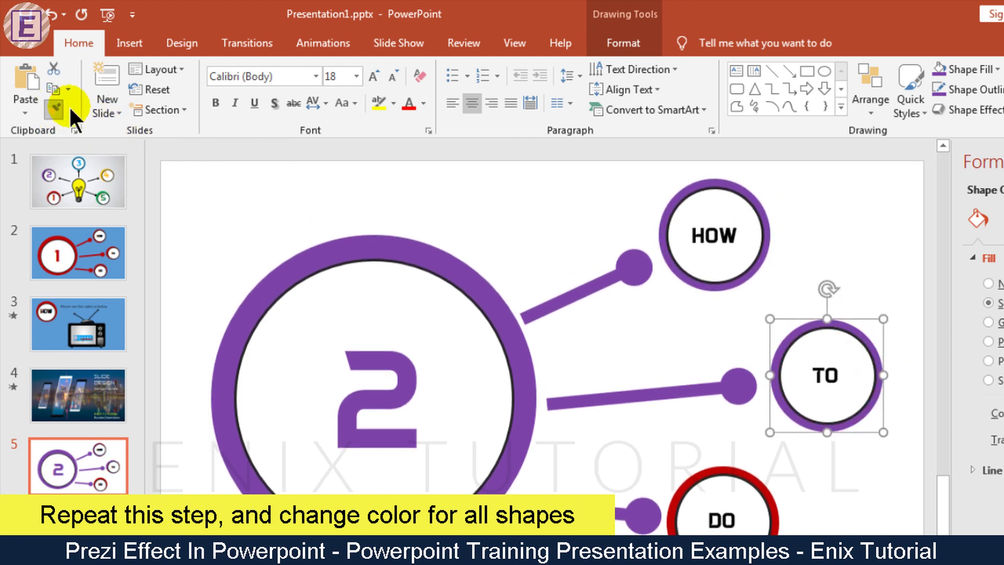
pyautogui.click(738, 471)
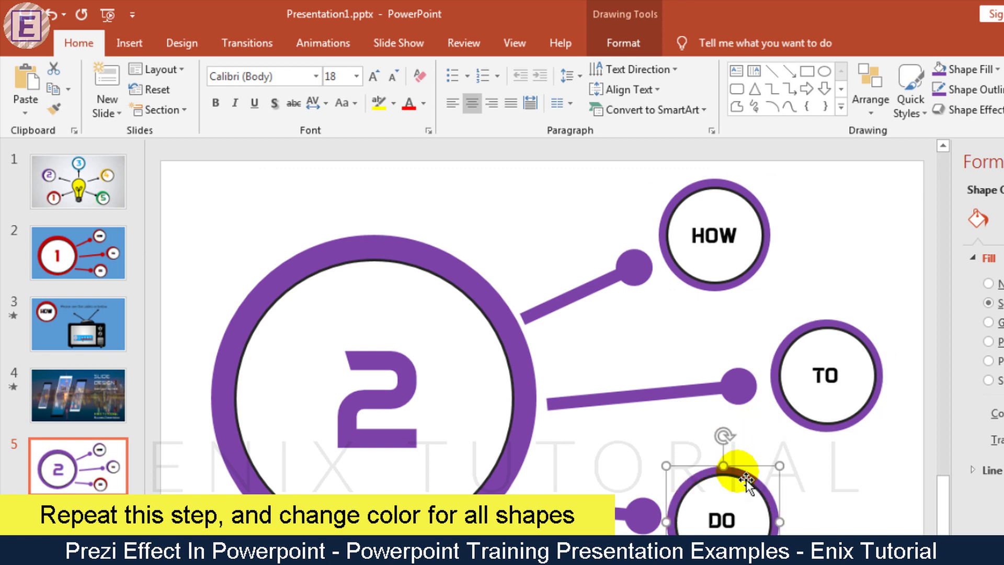
pyautogui.click(509, 215)
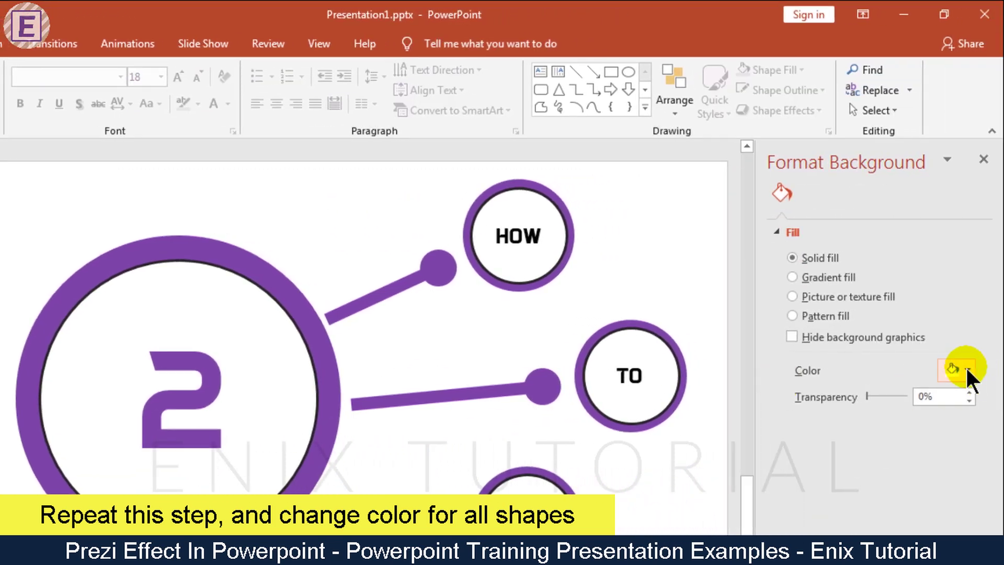
# Set slide 5's background colour to the light gold swatch and close the pane
pyautogui.click(965, 369)
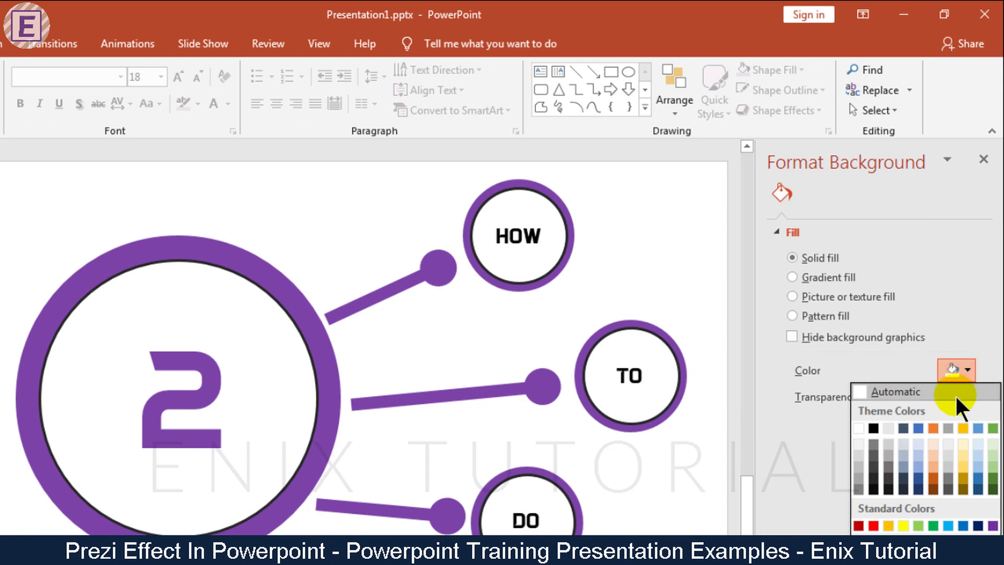
pyautogui.click(962, 465)
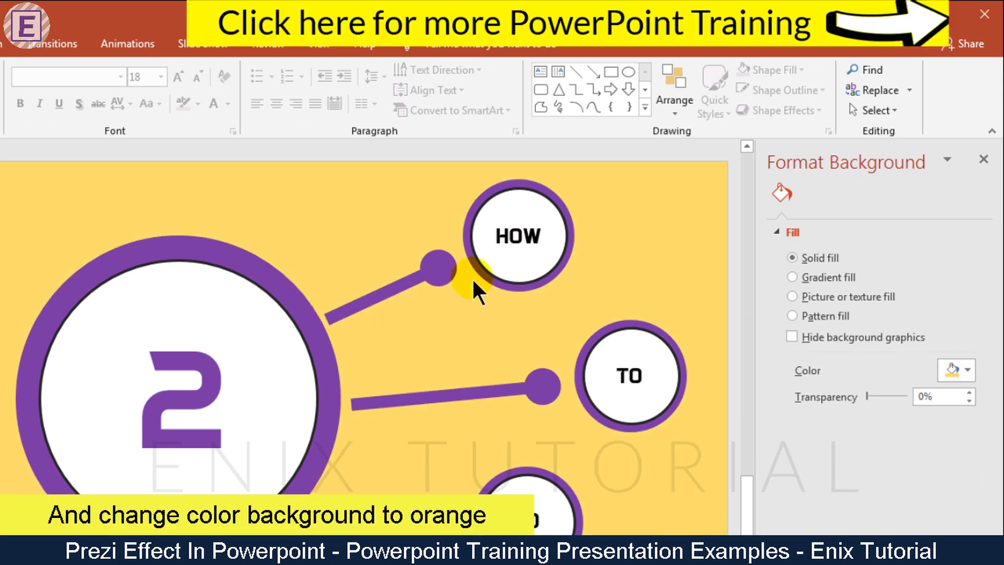
pyautogui.click(983, 159)
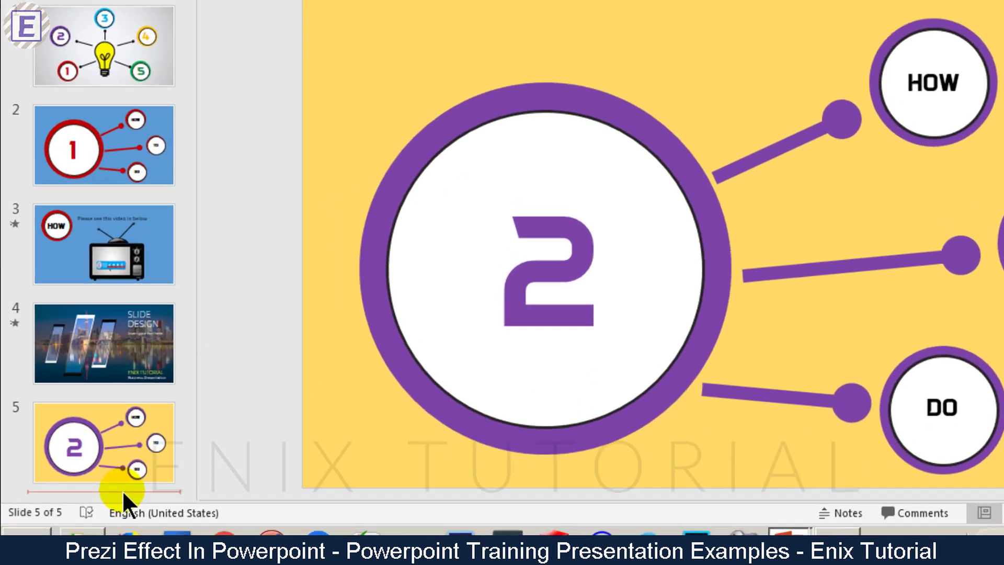
# Insert a new slide after slide 5 and delete its title and text placeholders
pyautogui.rightClick(97, 505)
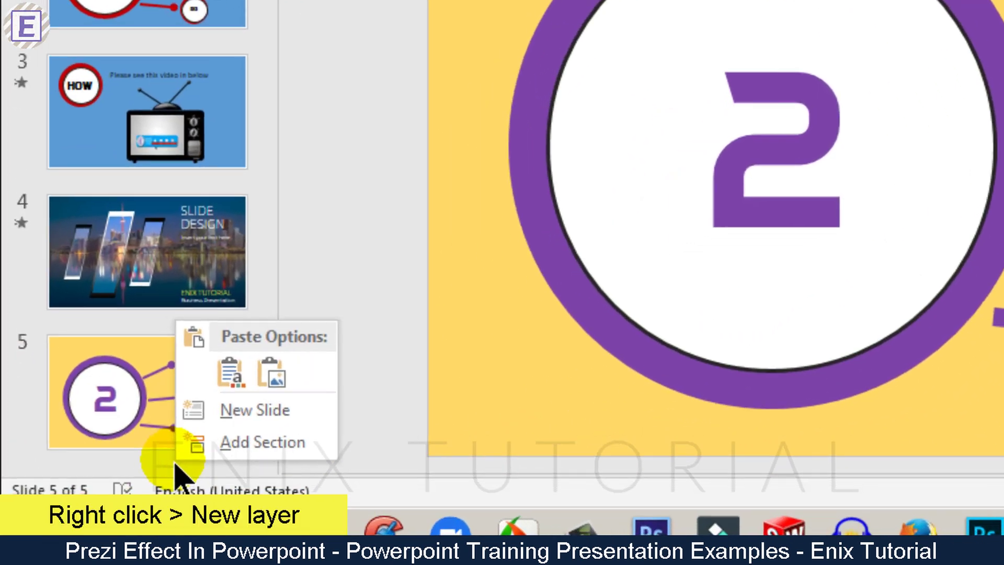
pyautogui.click(217, 410)
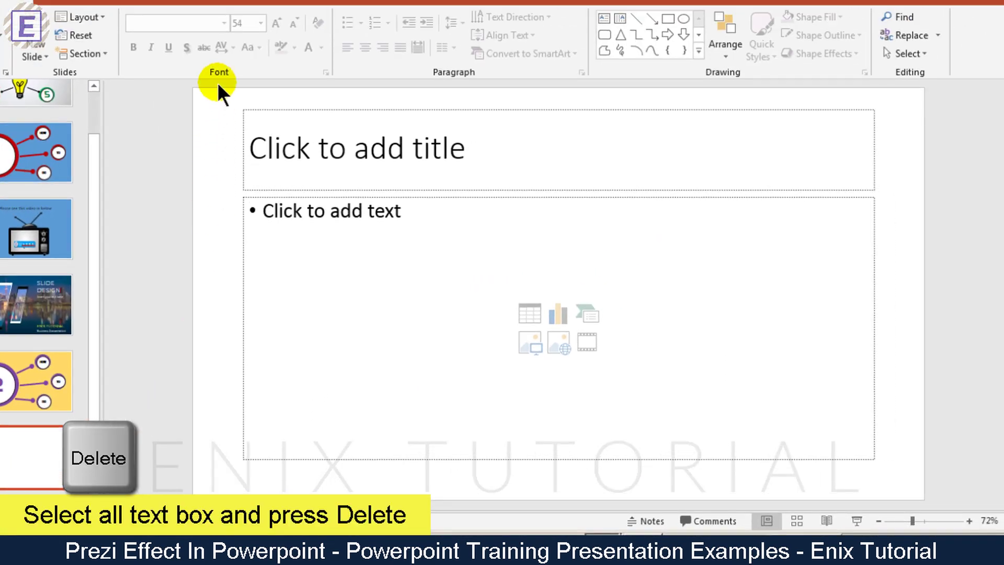
pyautogui.moveTo(219, 87); pyautogui.dragTo(915, 487)
pyautogui.press('Delete')
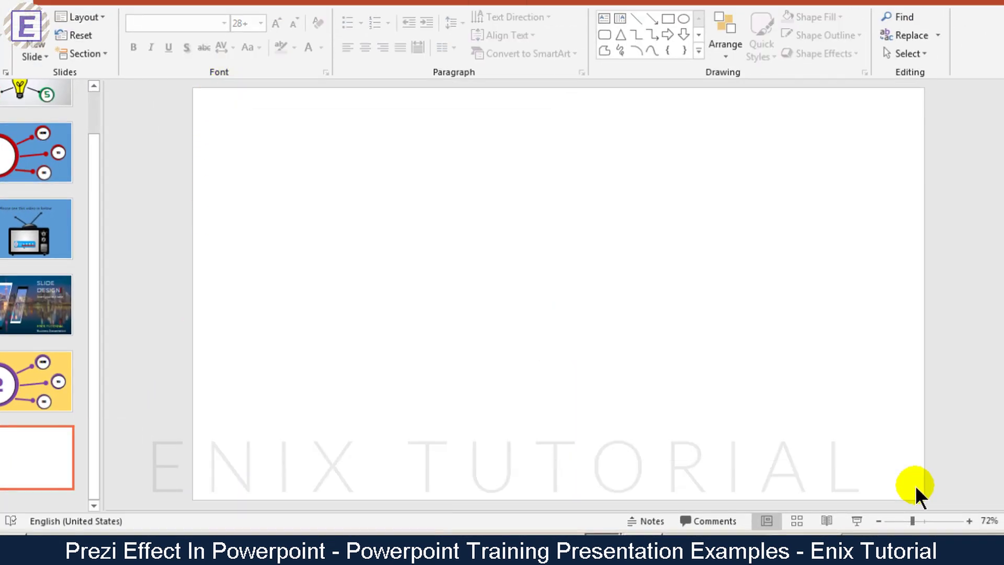
# Give the new slide 6 a light gold background
pyautogui.rightClick(328, 168)
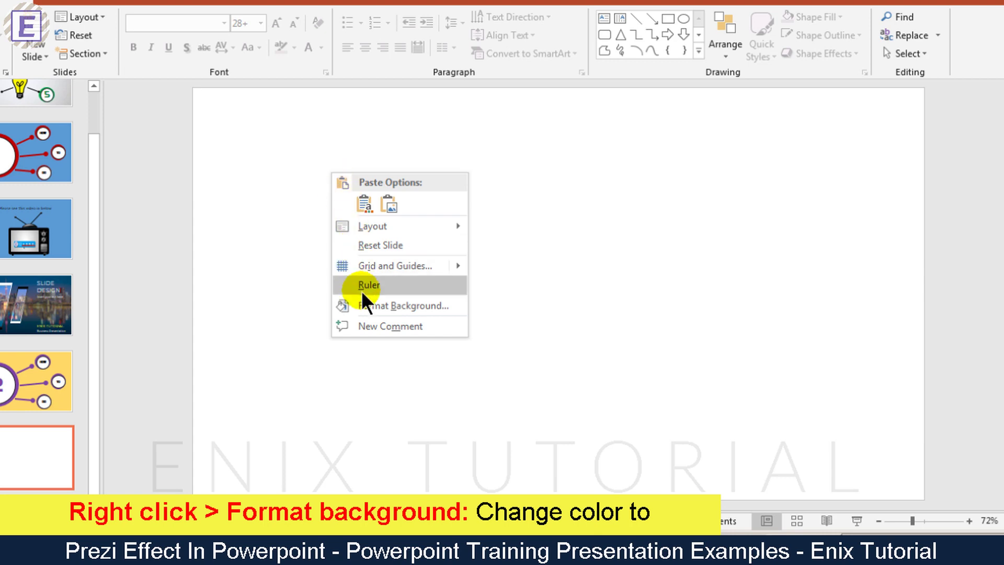
pyautogui.click(349, 302)
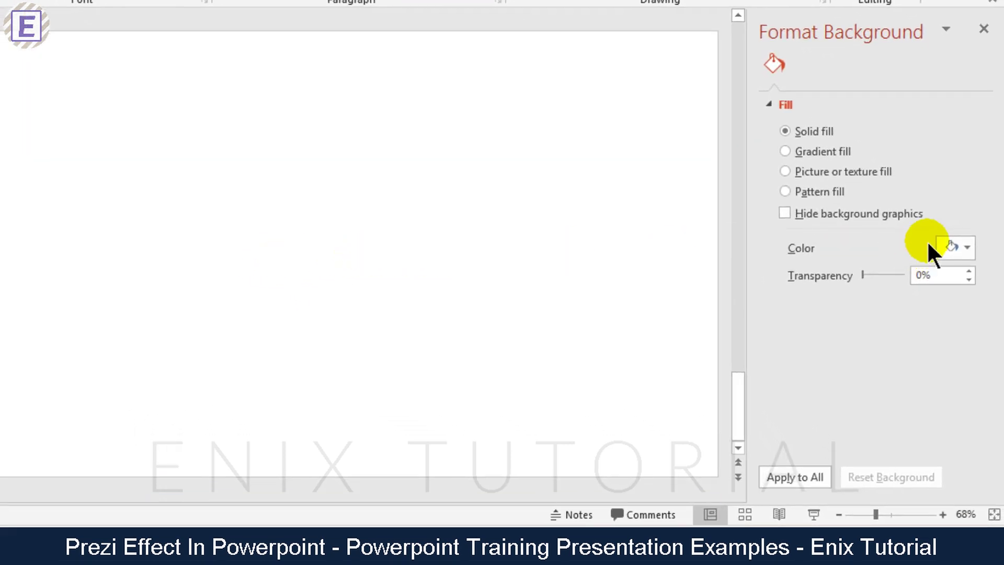
pyautogui.click(940, 245)
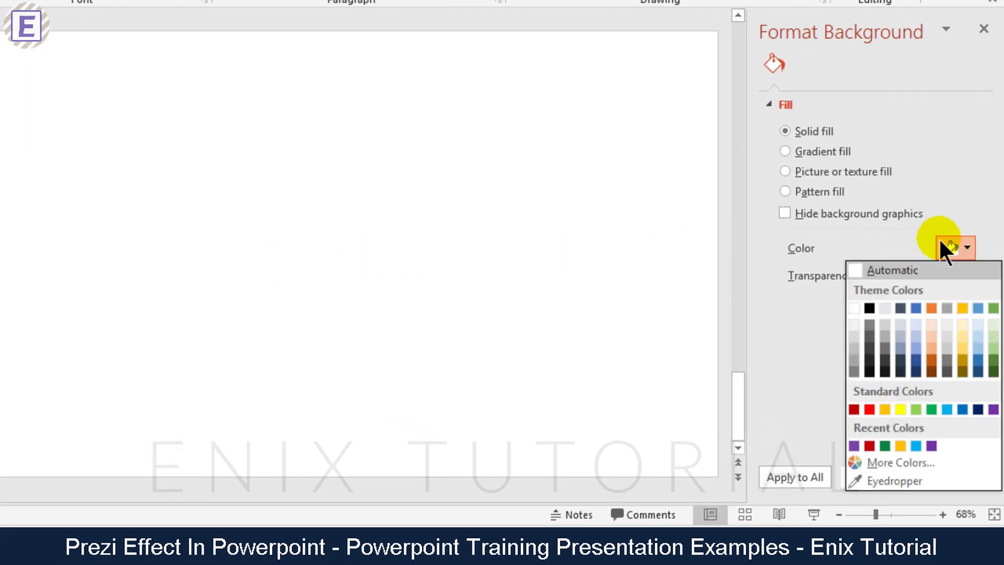
pyautogui.click(964, 334)
pyautogui.click(983, 29)
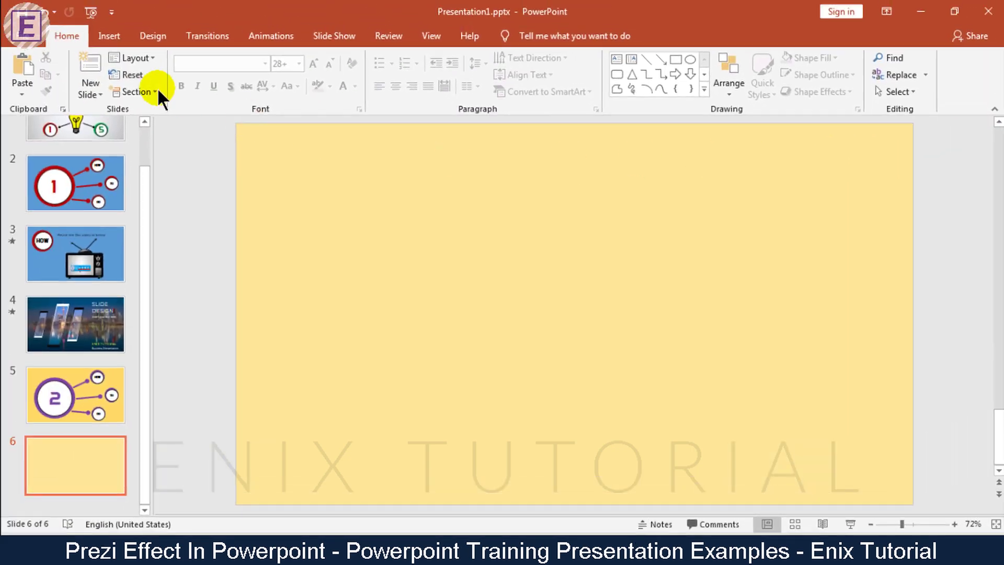
# Add a 36-pt text box near the top of slide 6 reading 'You want more video?'
pyautogui.click(110, 36)
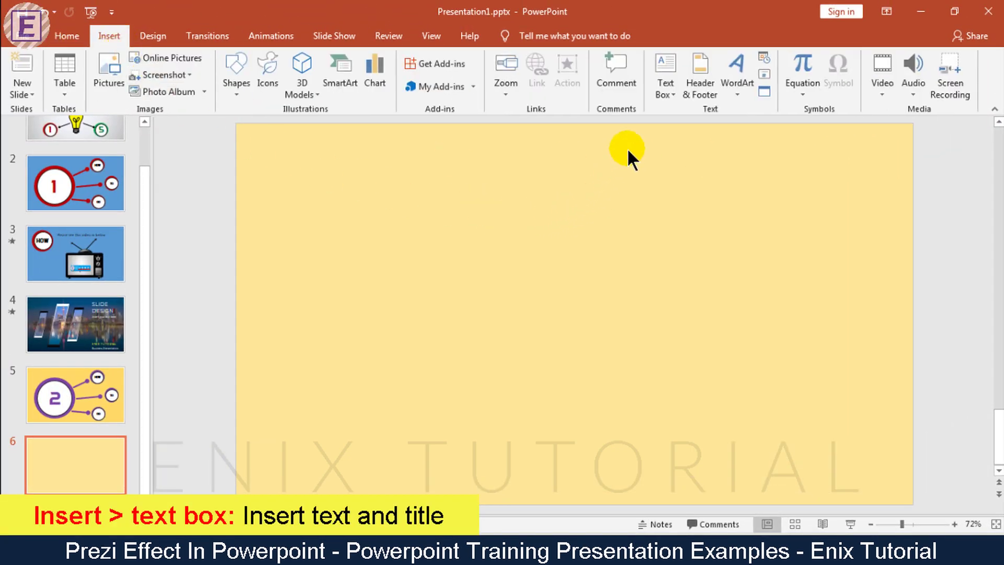
pyautogui.click(666, 62)
pyautogui.moveTo(339, 173); pyautogui.dragTo(732, 260)
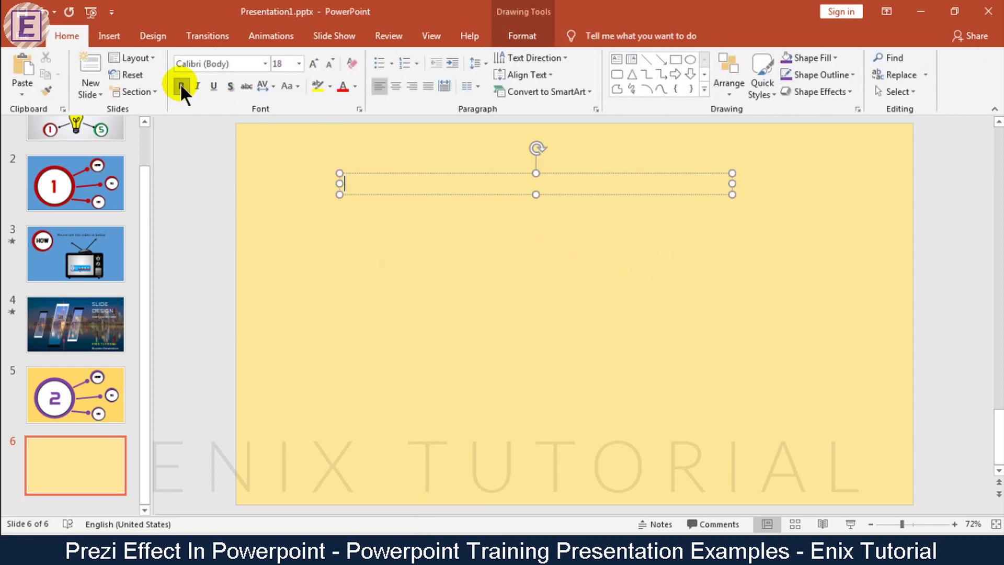
pyautogui.click(220, 68)
pyautogui.write('Montserrat')
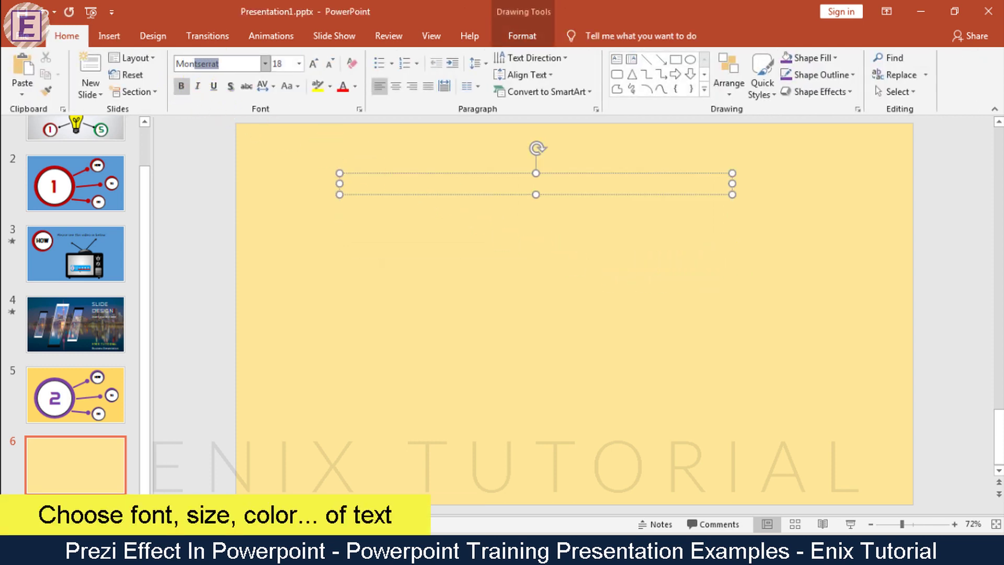
pyautogui.click(299, 63)
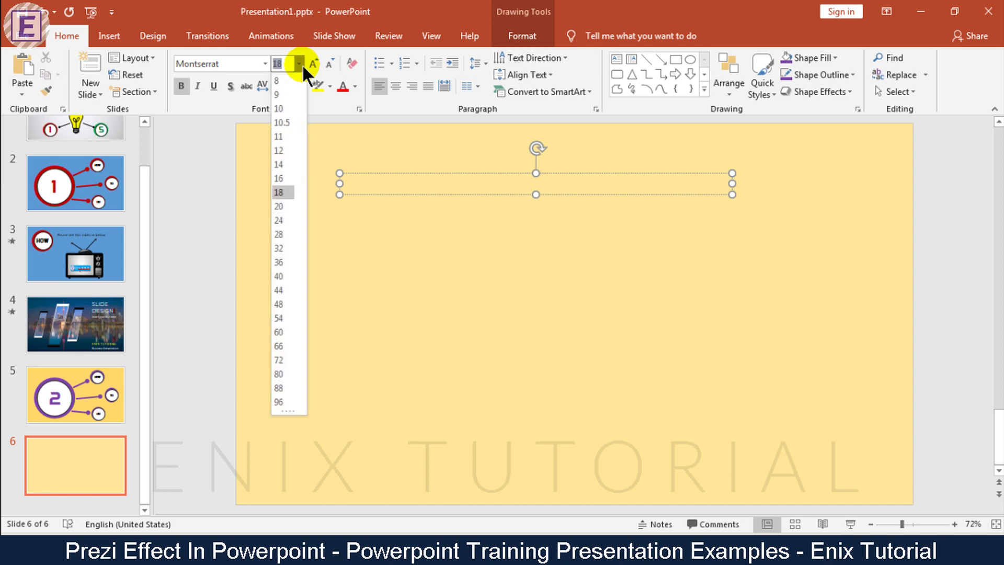
pyautogui.click(277, 263)
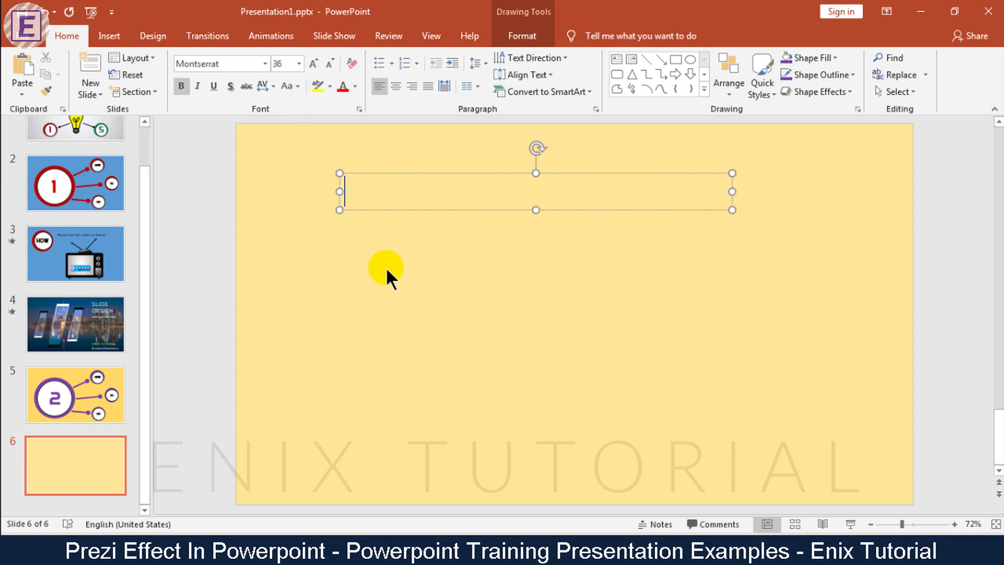
pyautogui.write('You want more video?')
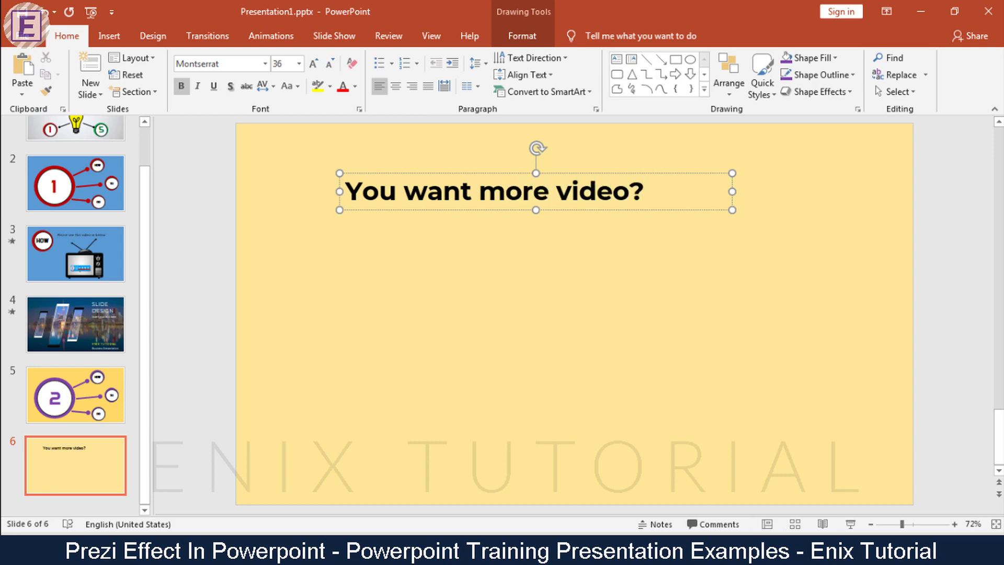
pyautogui.press('Return')
pyautogui.press('BackSpace')
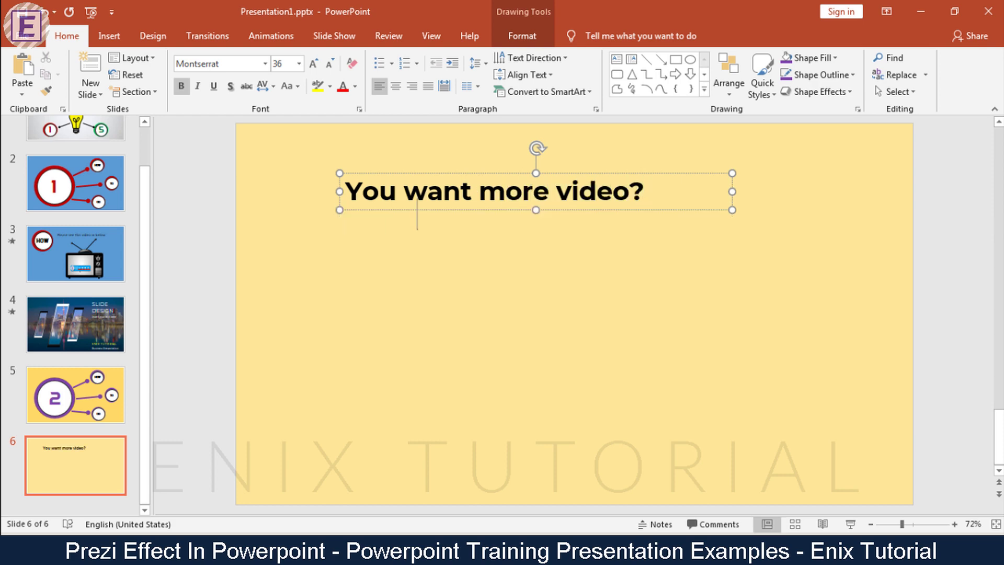
# Duplicate the title below and retype it as 'Please subscribe my channel: / Enix Tutorial / Thanks.'
pyautogui.click(370, 254)
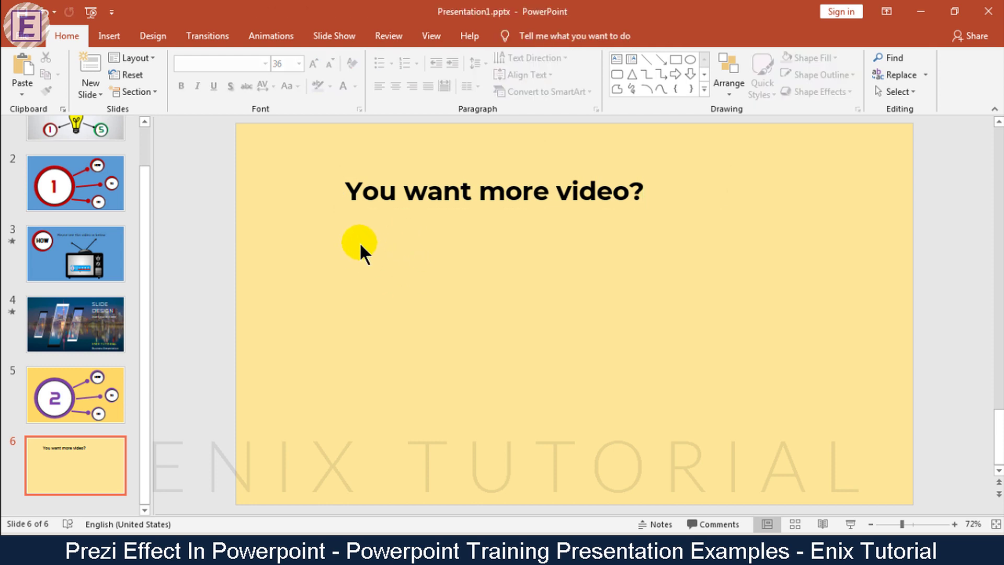
pyautogui.click(403, 212)
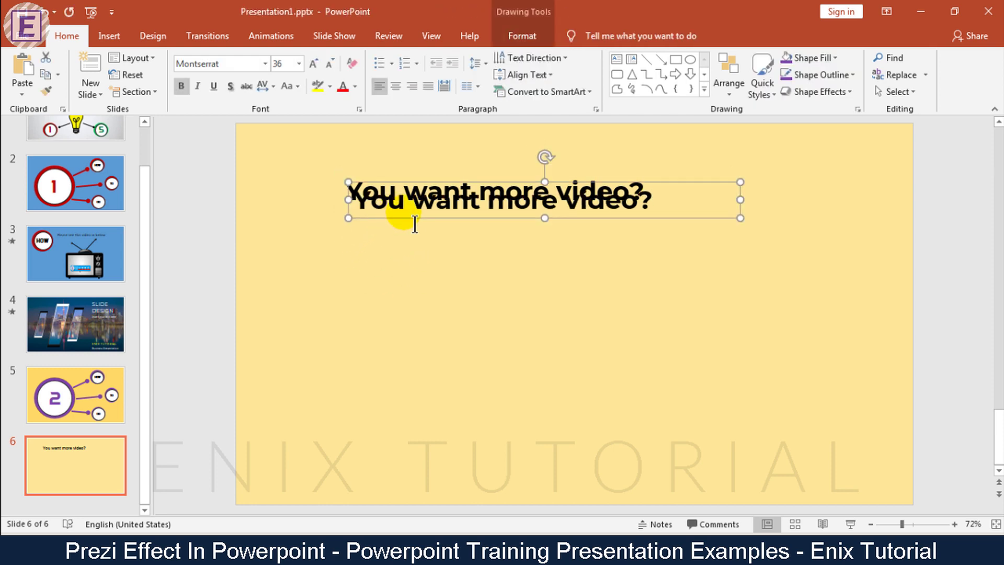
pyautogui.moveTo(403, 217); pyautogui.dragTo(418, 249)
pyautogui.tripleClick(418, 248)
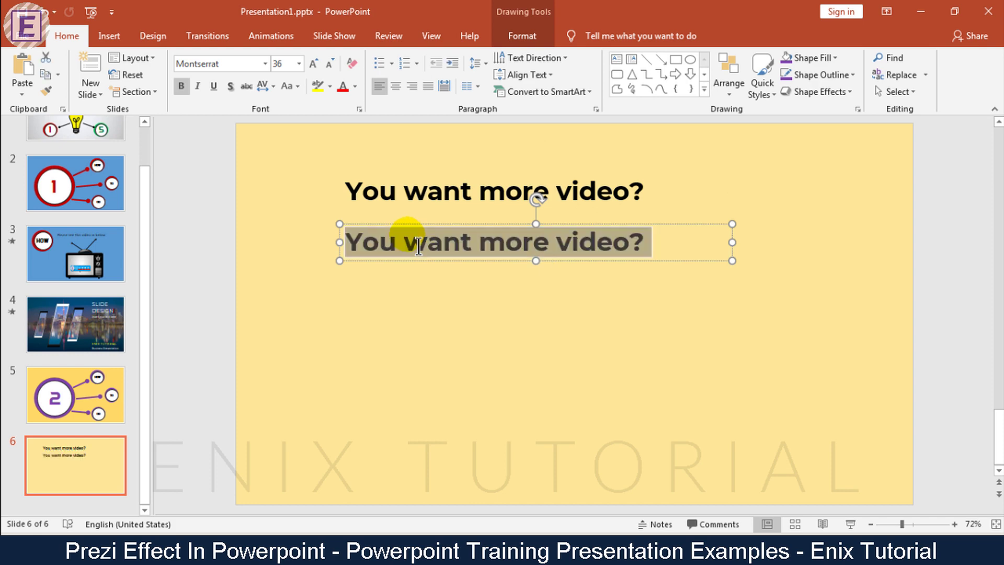
pyautogui.write('Please subscribe my channe')
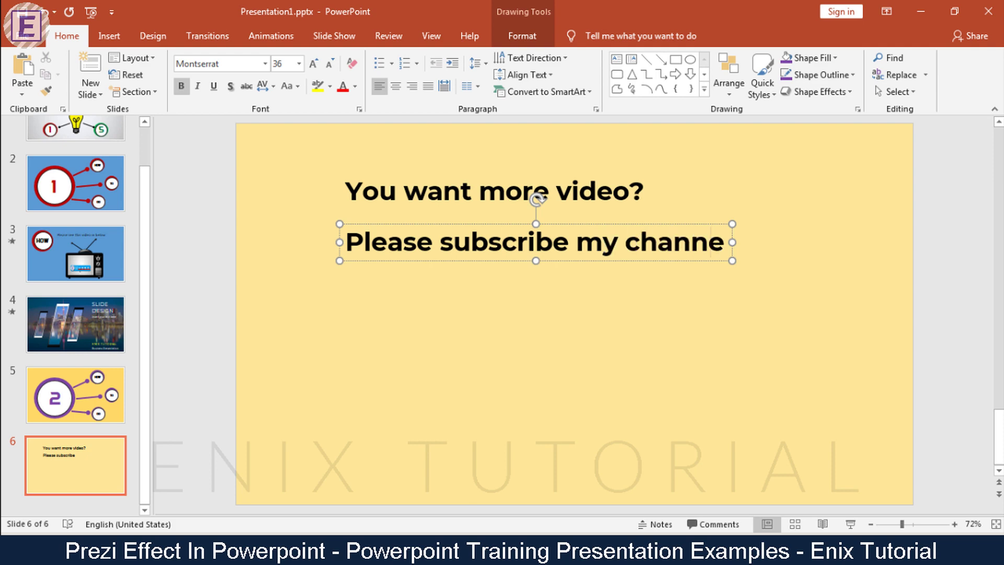
pyautogui.write('l:')
pyautogui.press('Return')
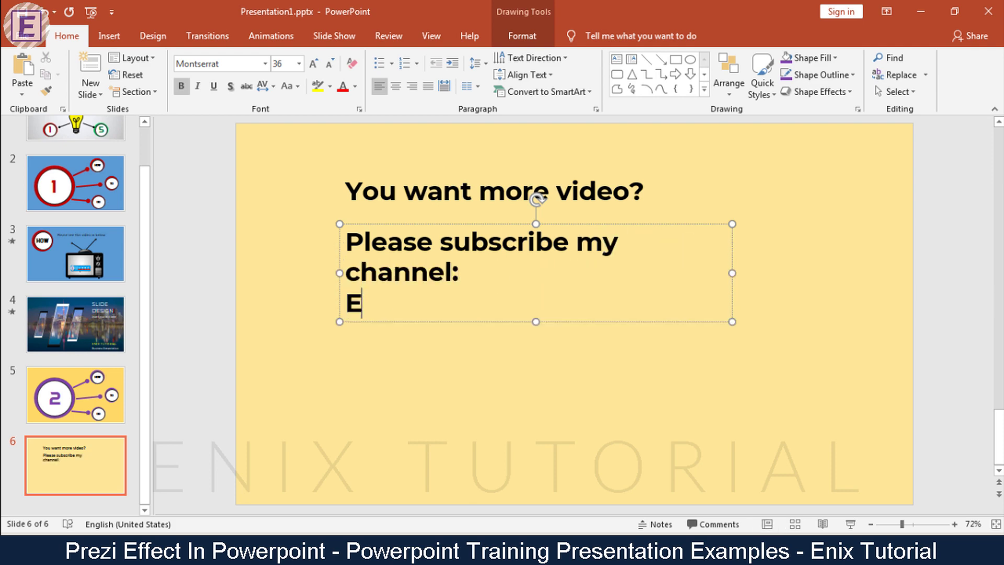
pyautogui.write('nix Tutorial')
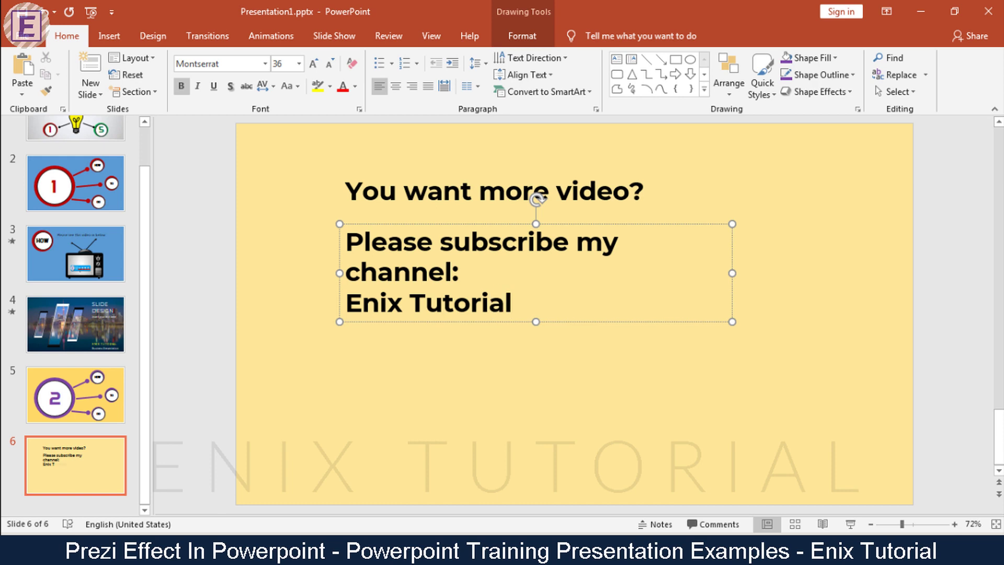
pyautogui.press('Return')
pyautogui.write('hanks.')
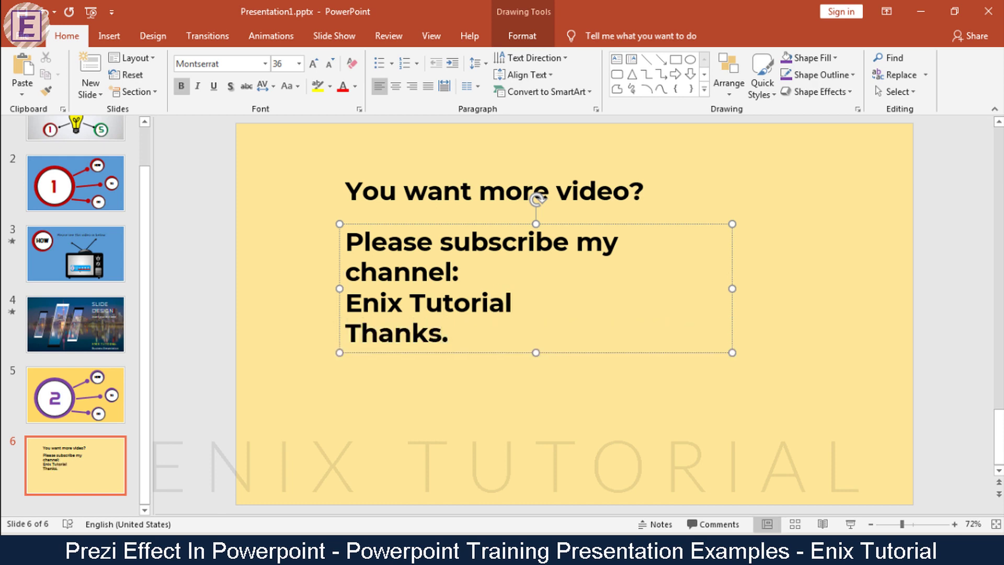
# Widen the subscribe text box and colour the 'Enix Tutorial' line light blue
pyautogui.moveTo(732, 288); pyautogui.dragTo(806, 289)
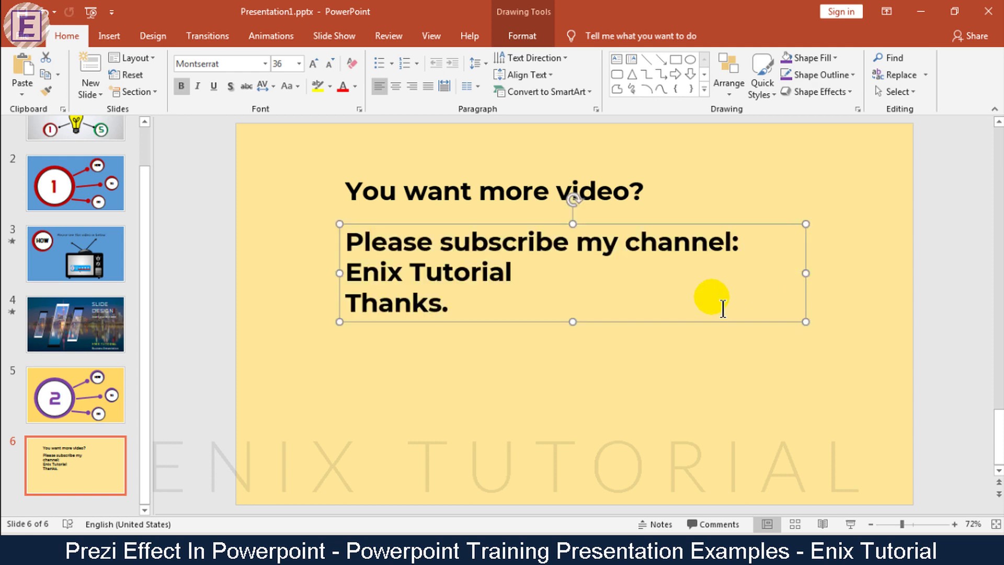
pyautogui.moveTo(517, 272); pyautogui.dragTo(345, 272)
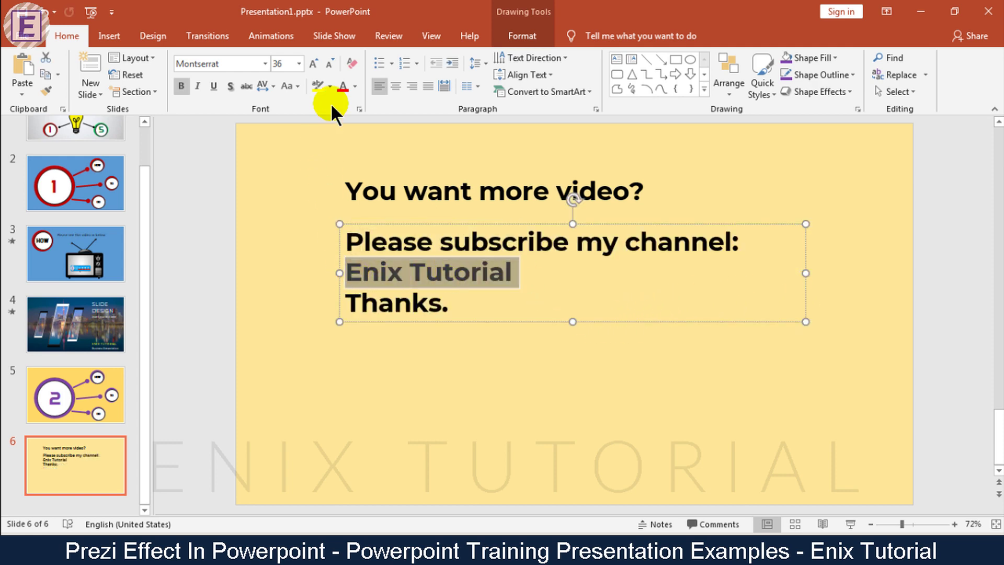
pyautogui.click(355, 86)
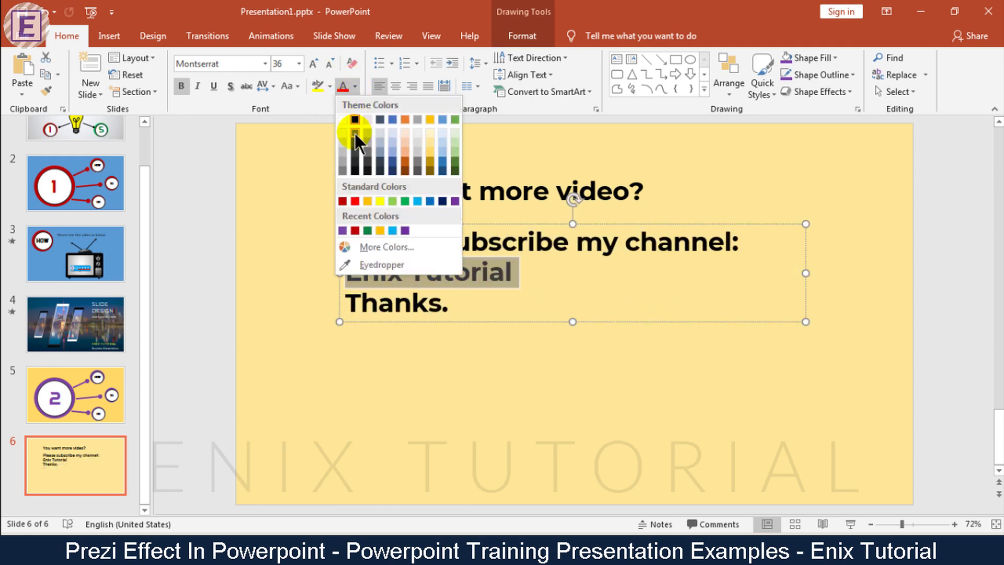
pyautogui.click(392, 230)
pyautogui.click(522, 356)
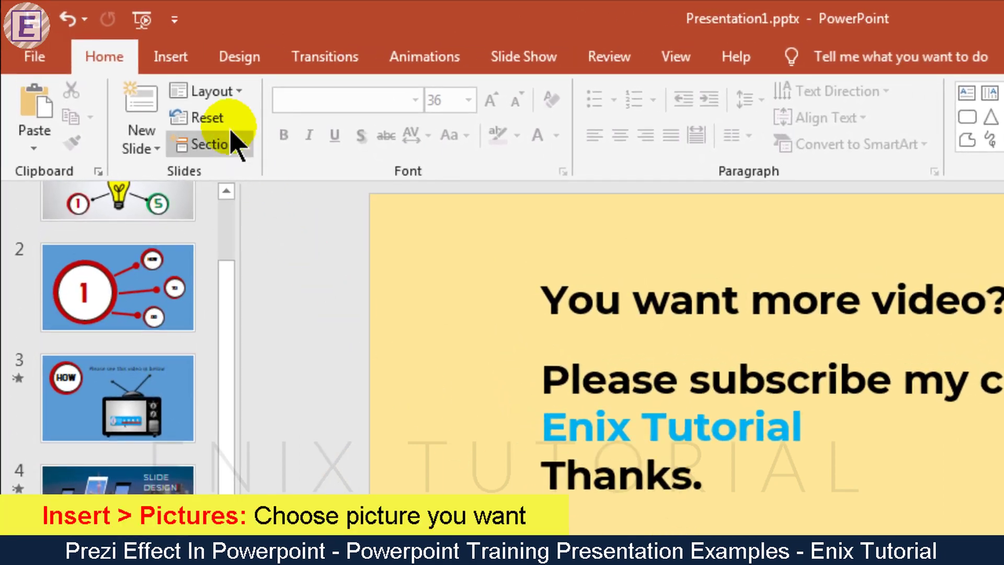
# Insert subscribe.jpg and resize it to about 3.16" square at the slide's lower right
pyautogui.click(193, 60)
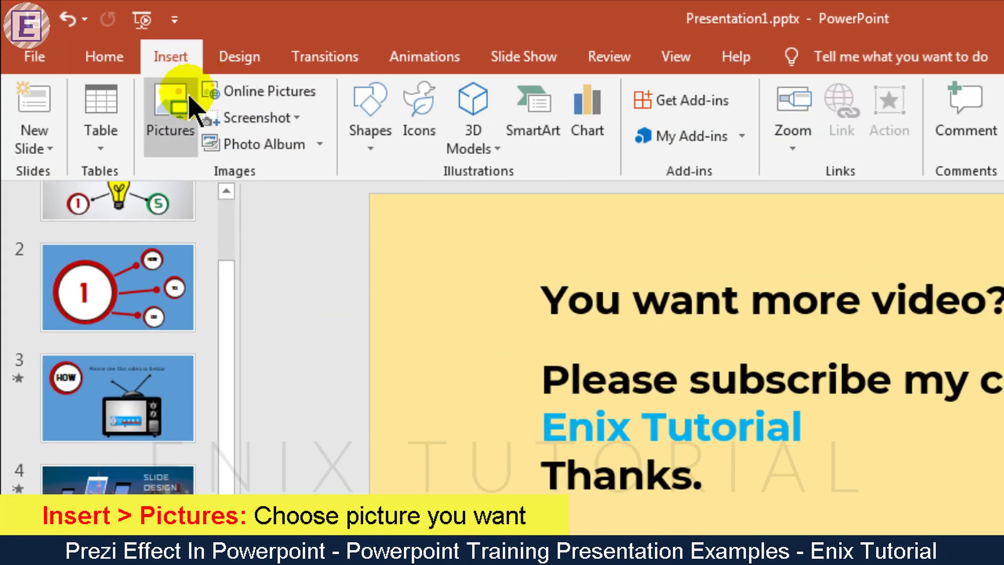
pyautogui.click(175, 102)
pyautogui.doubleClick(366, 183)
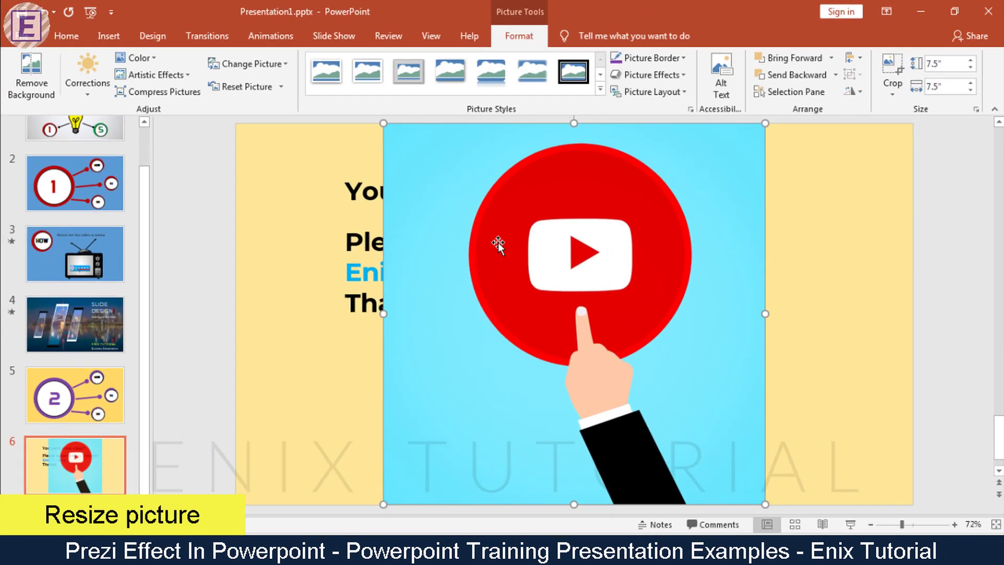
pyautogui.moveTo(372, 110)
pyautogui.mouseDown()
pyautogui.moveTo(627, 381)
pyautogui.moveTo(653, 328)
pyautogui.mouseUp()
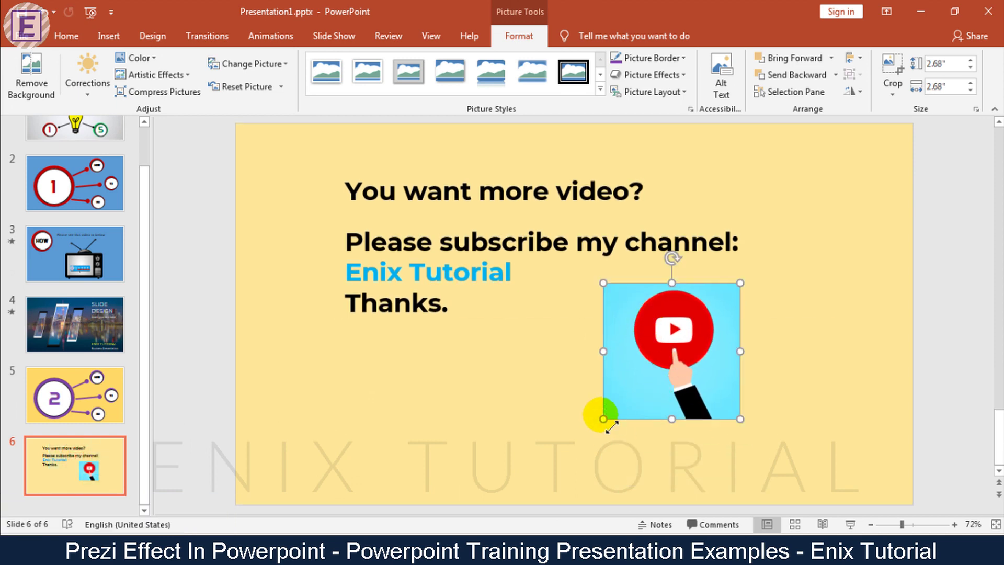
pyautogui.moveTo(604, 418); pyautogui.dragTo(579, 442)
pyautogui.click(214, 370)
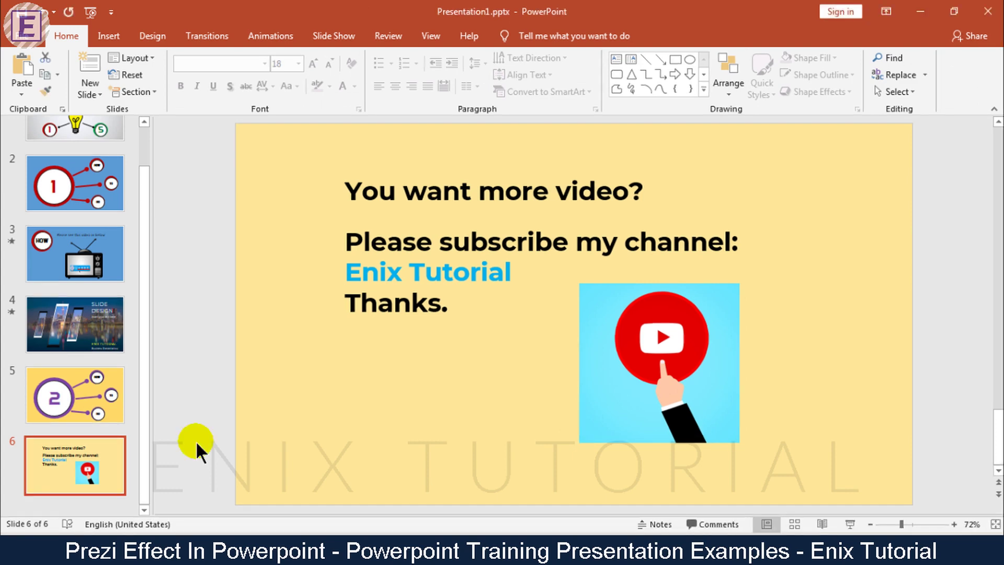
pyautogui.moveTo(145, 387); pyautogui.dragTo(147, 289)
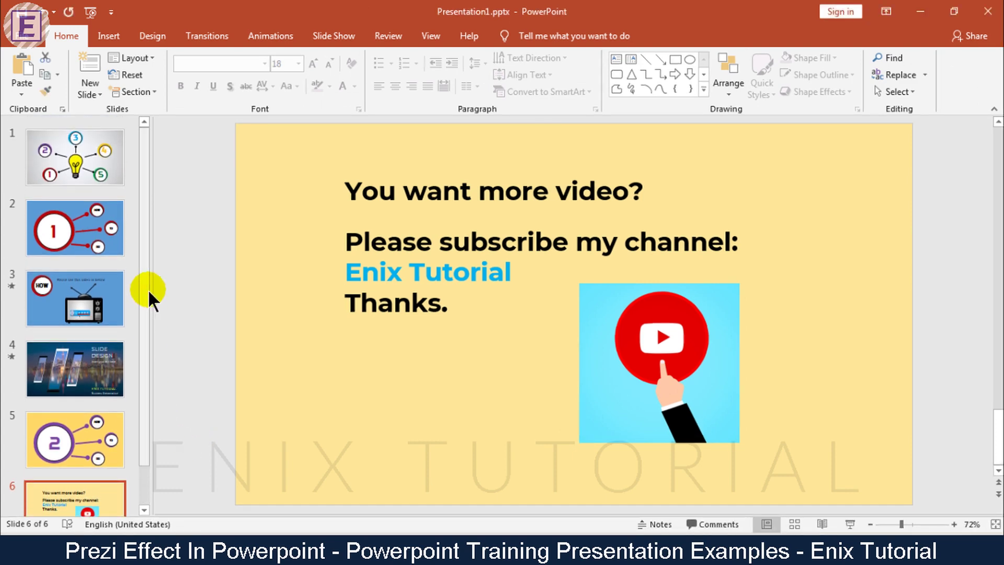
# On lightbulb slide 1, group the parts of bubble 1 and of bubble 2
pyautogui.click(103, 159)
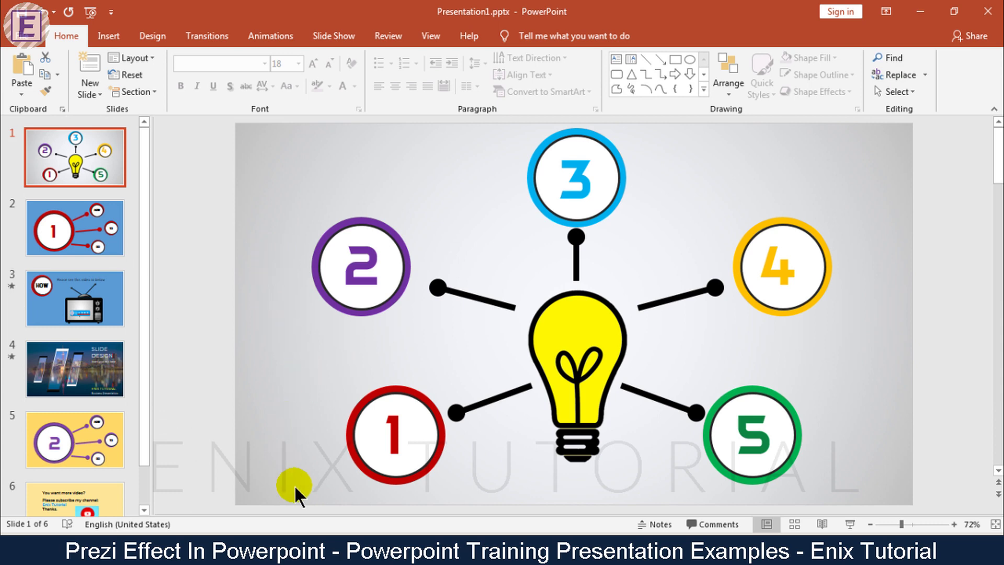
pyautogui.moveTo(294, 484); pyautogui.dragTo(483, 367)
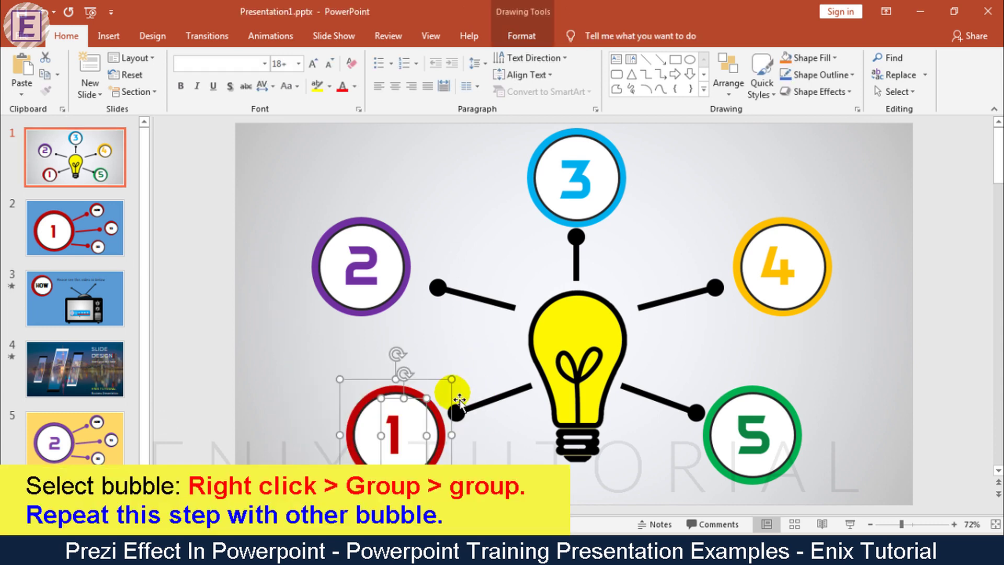
pyautogui.rightClick(422, 400)
pyautogui.moveTo(454, 236)
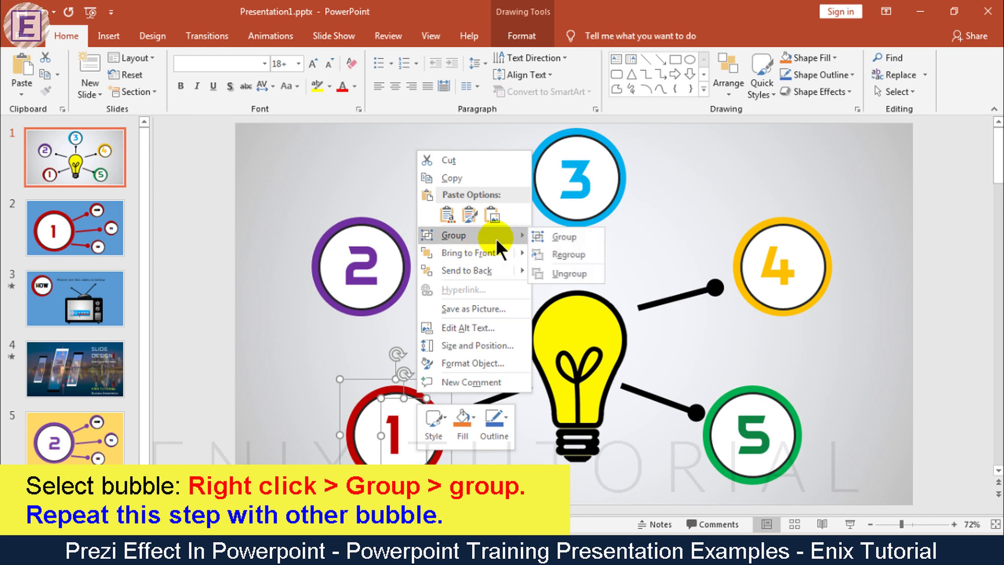
pyautogui.click(554, 235)
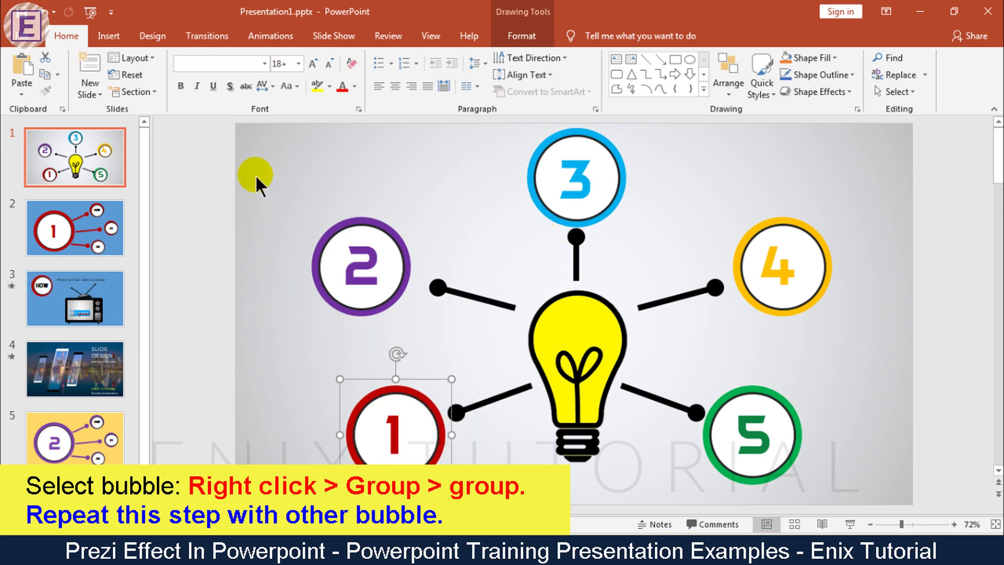
pyautogui.moveTo(257, 180); pyautogui.dragTo(449, 341)
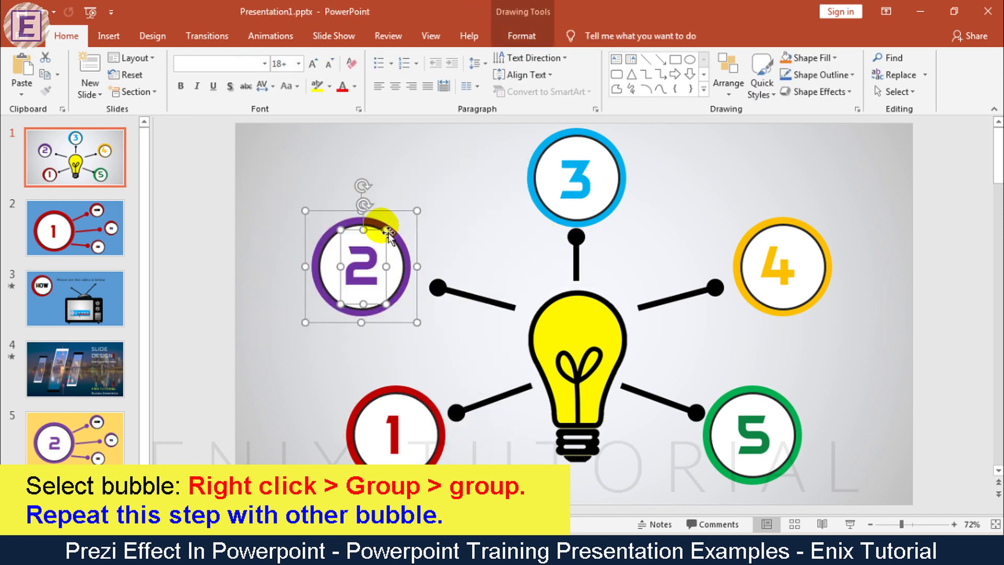
pyautogui.rightClick(383, 232)
pyautogui.click(513, 312)
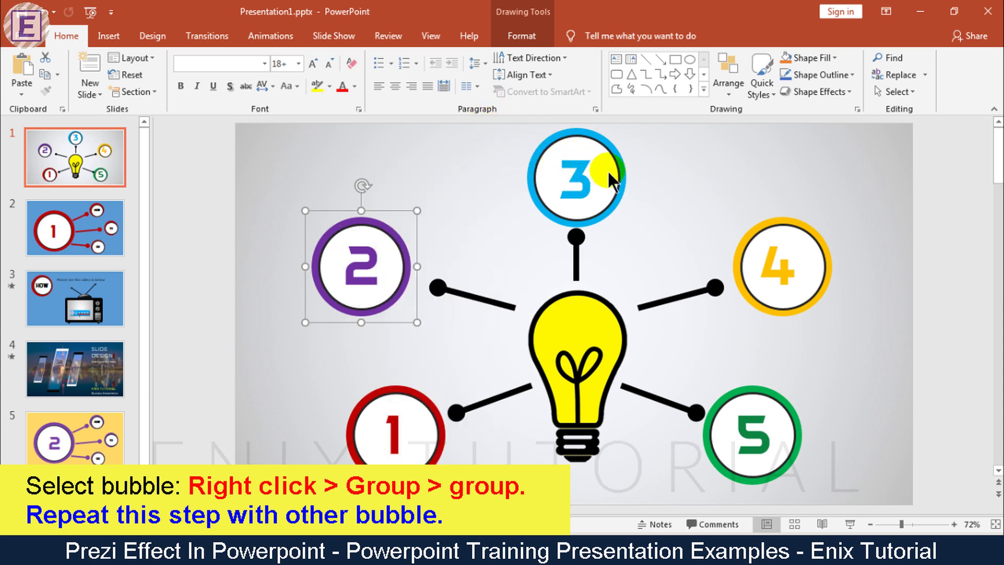
# Zoom the view out to 50% and group the parts of bubble 3
pyautogui.moveTo(699, 232); pyautogui.dragTo(462, 121)
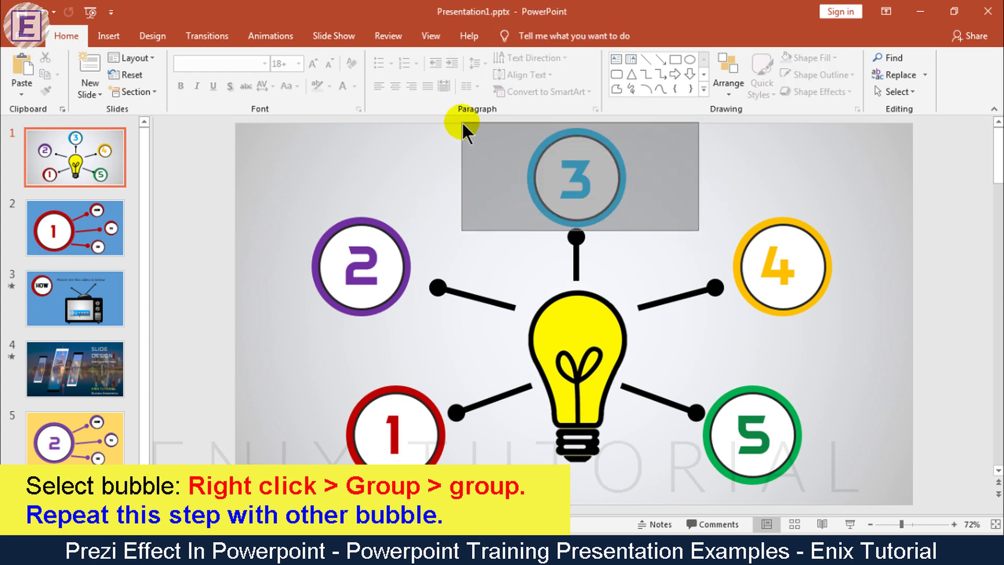
pyautogui.rightClick(528, 143)
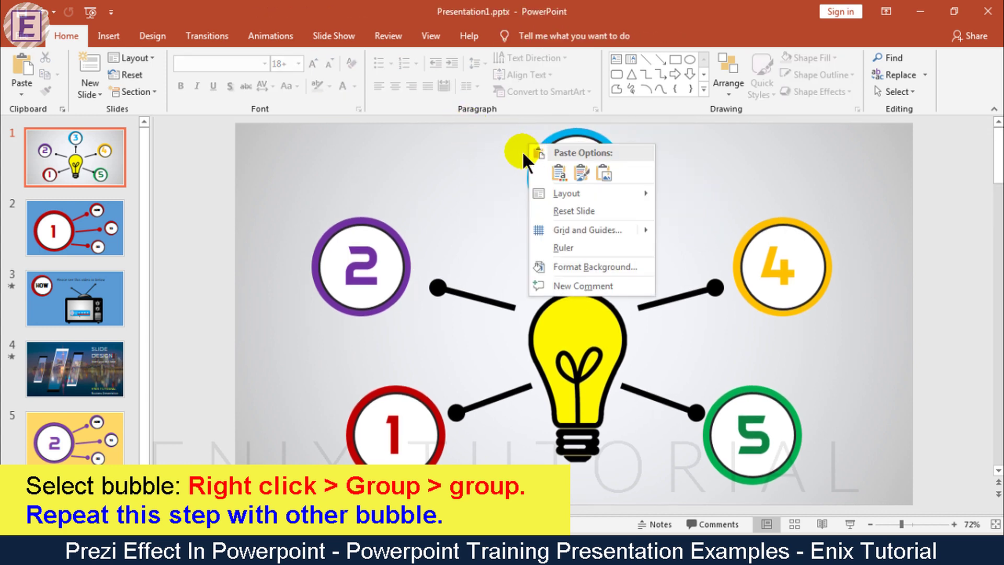
pyautogui.click(767, 177)
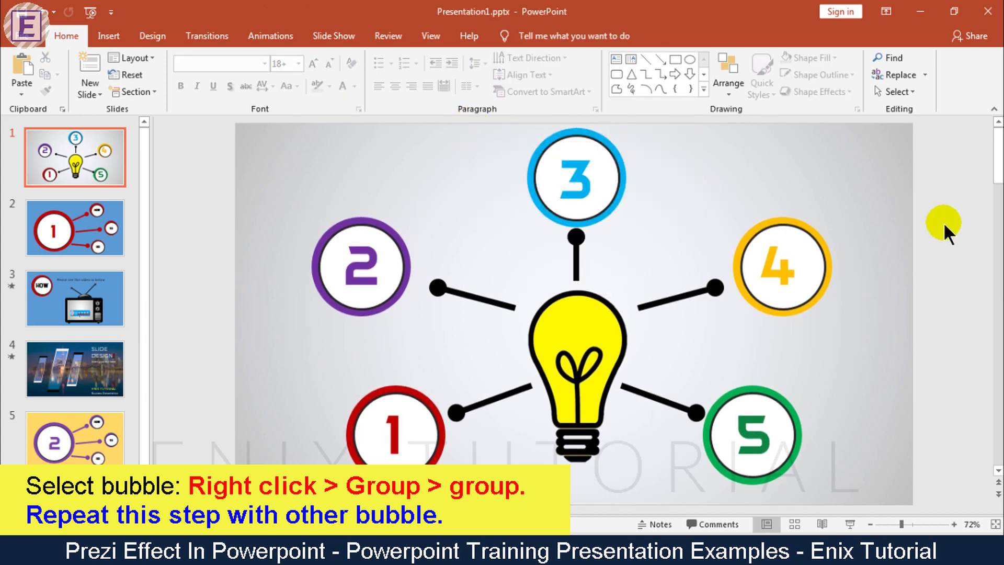
pyautogui.click(870, 524)
pyautogui.click(870, 523)
pyautogui.click(869, 523)
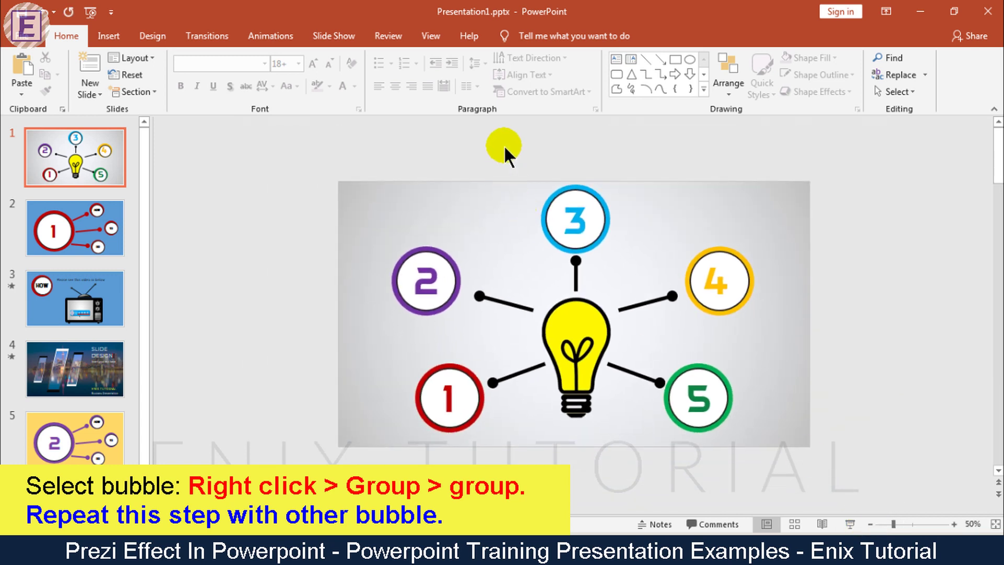
pyautogui.moveTo(504, 145); pyautogui.dragTo(616, 253)
pyautogui.rightClick(606, 210)
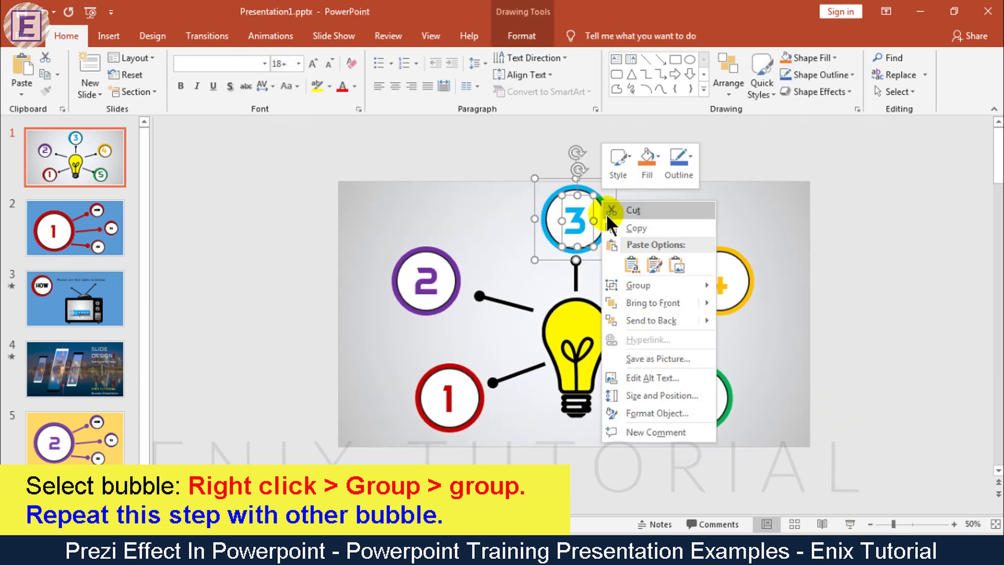
pyautogui.moveTo(647, 284)
pyautogui.click(724, 282)
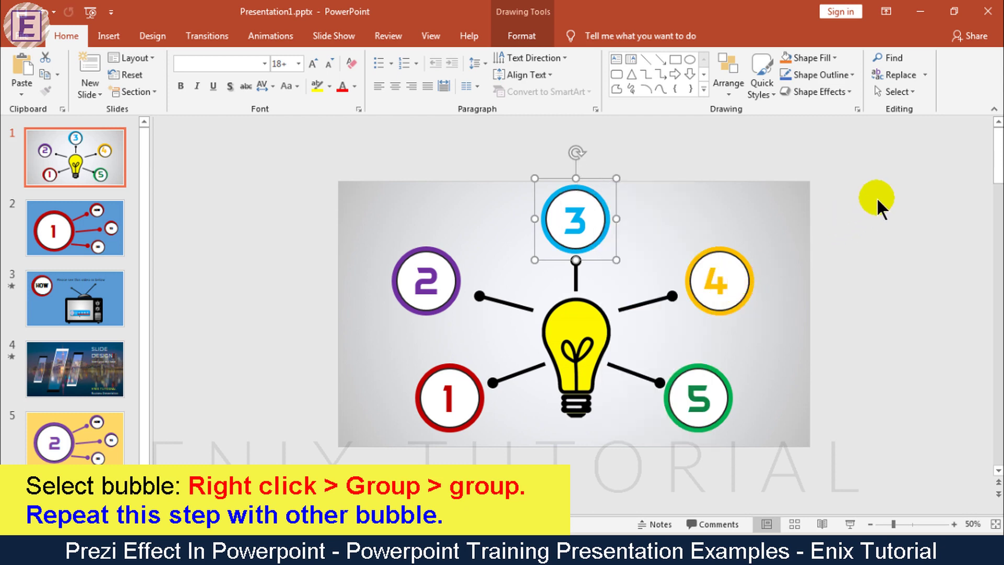
# Group the parts of bubbles 4 and 5, then go to slide 2
pyautogui.moveTo(876, 196); pyautogui.dragTo(664, 321)
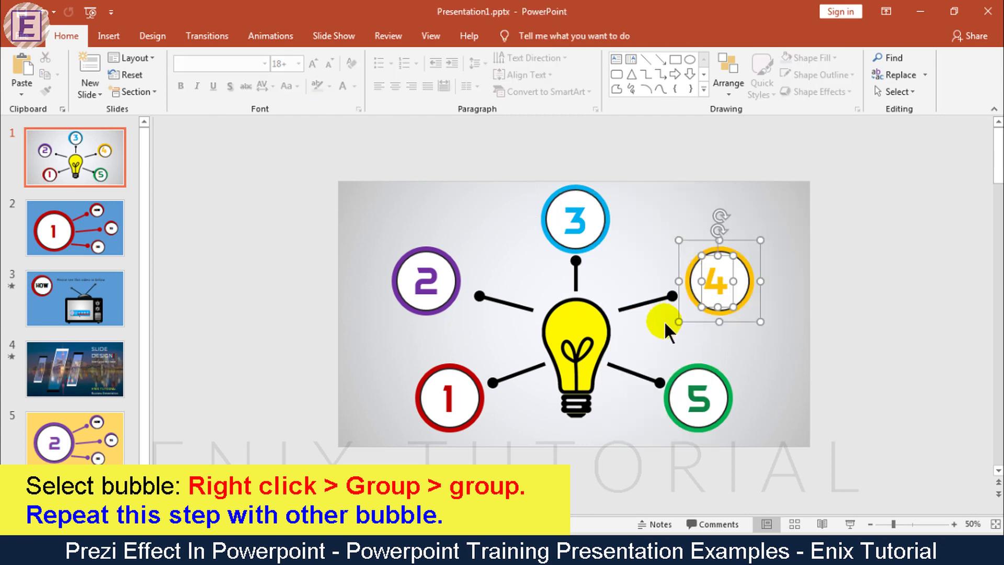
pyautogui.rightClick(734, 264)
pyautogui.click(861, 341)
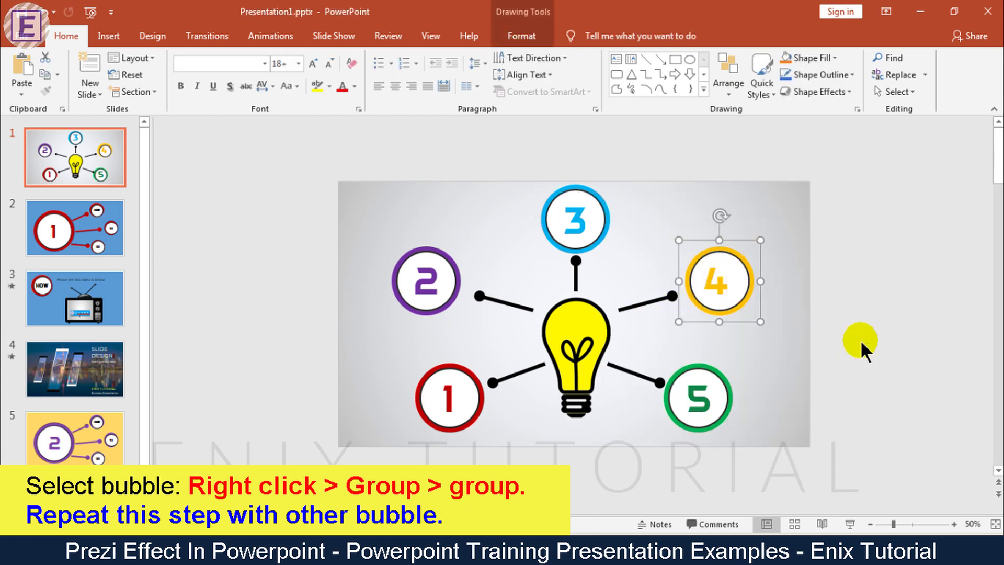
pyautogui.moveTo(822, 482); pyautogui.dragTo(644, 344)
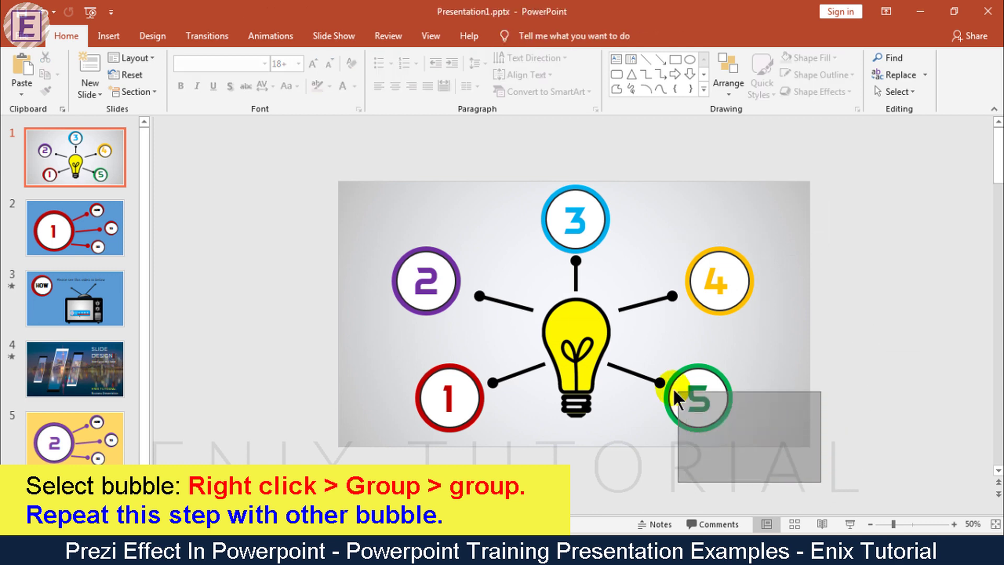
pyautogui.rightClick(717, 383)
pyautogui.moveTo(765, 215)
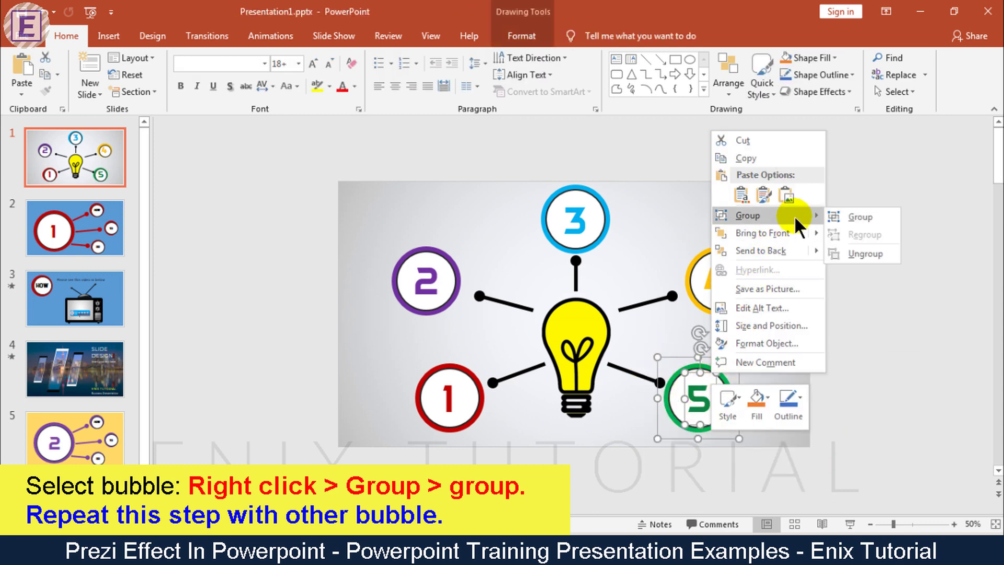
pyautogui.click(846, 216)
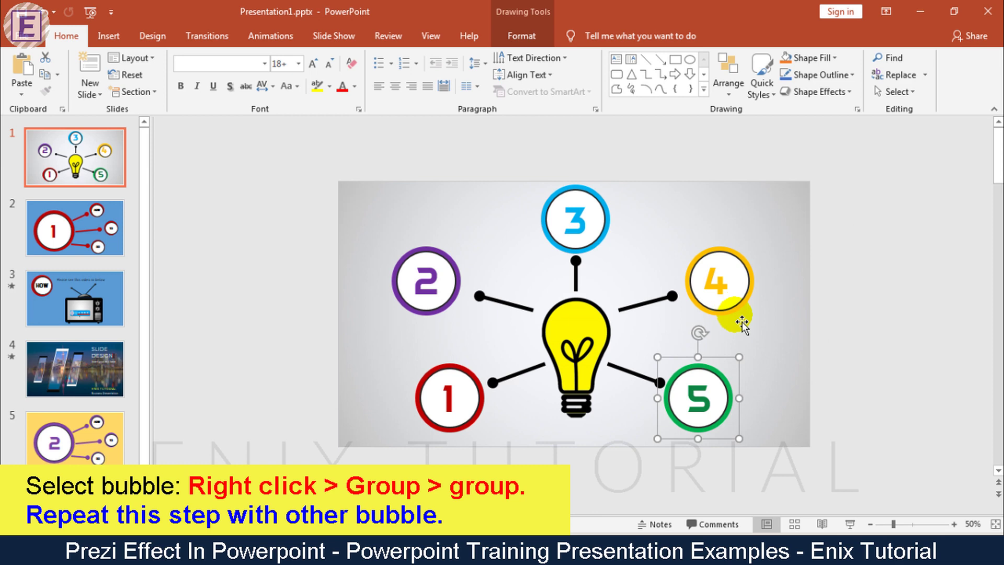
pyautogui.click(99, 223)
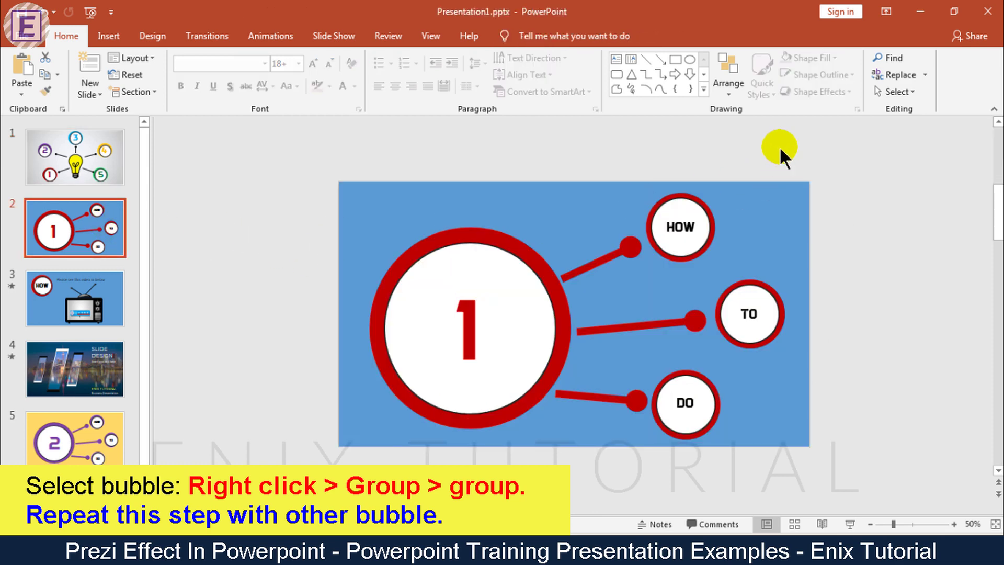
# Group the HOW, TO and DO bubbles on slide 2 into single objects
pyautogui.moveTo(779, 146); pyautogui.dragTo(634, 264)
pyautogui.rightClick(694, 199)
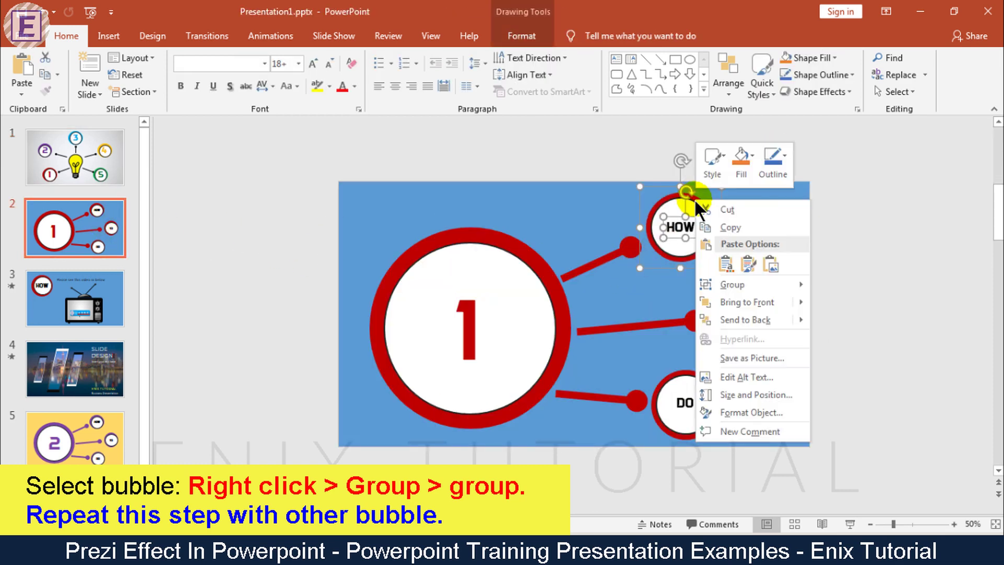
pyautogui.click(836, 283)
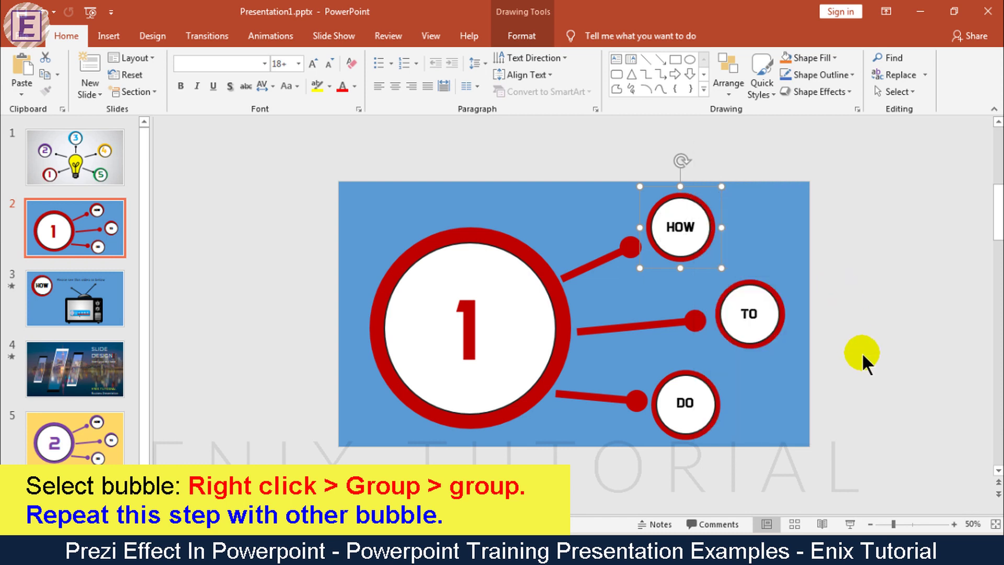
pyautogui.moveTo(863, 370)
pyautogui.mouseDown()
pyautogui.moveTo(732, 299)
pyautogui.moveTo(709, 273)
pyautogui.mouseUp()
pyautogui.rightClick(763, 296)
pyautogui.moveTo(799, 131)
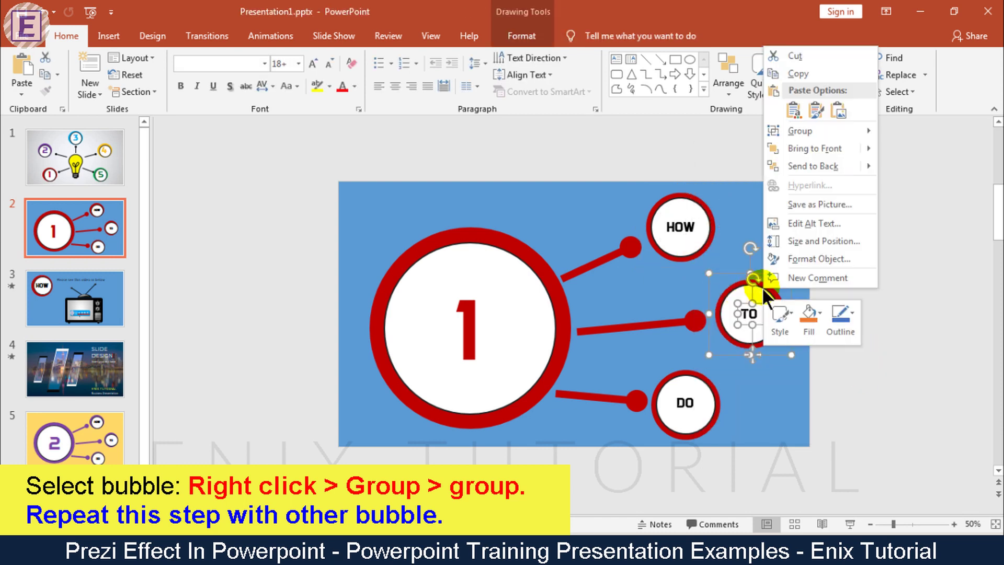
pyautogui.click(895, 134)
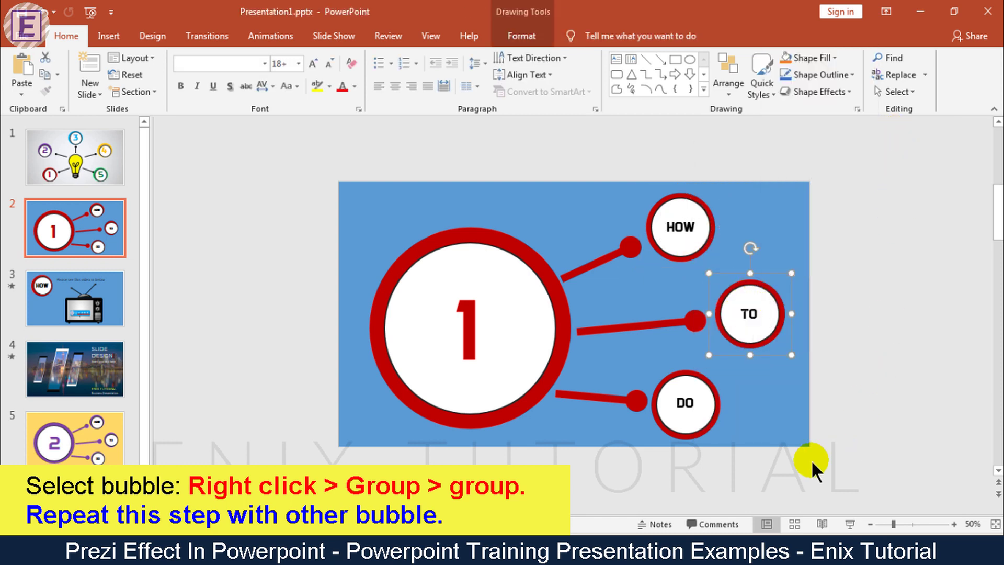
pyautogui.moveTo(772, 468); pyautogui.dragTo(645, 352)
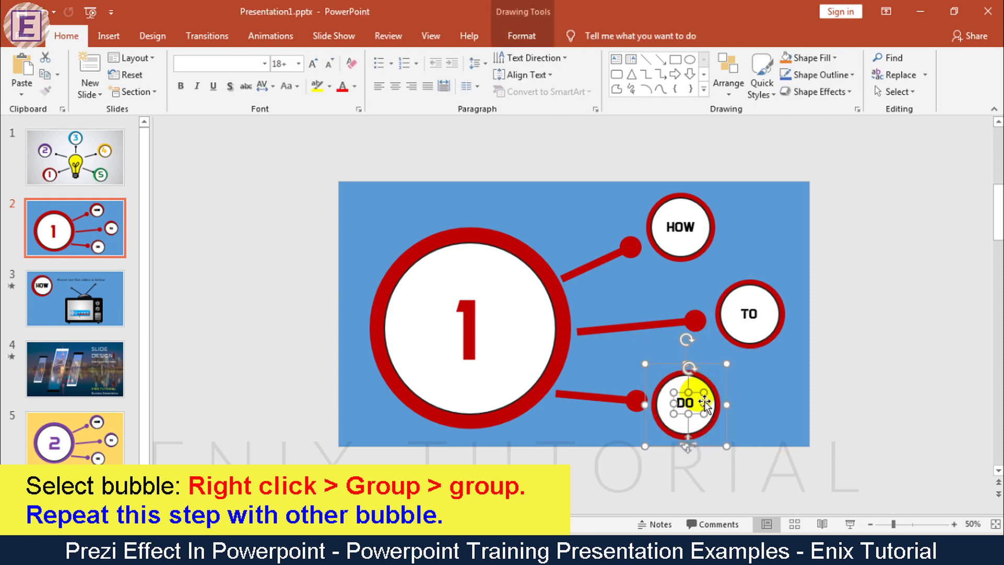
pyautogui.rightClick(705, 404)
pyautogui.click(822, 236)
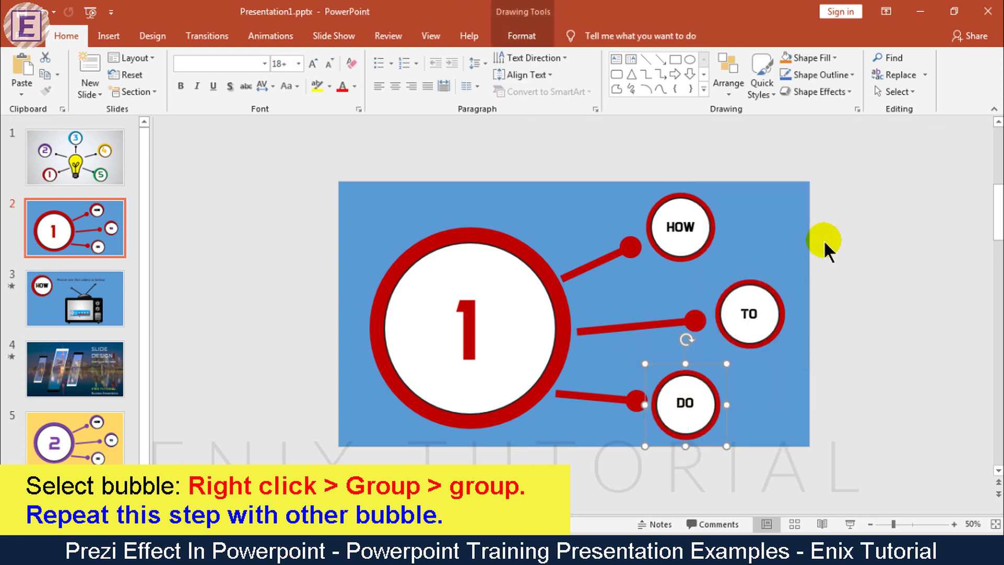
# Group the HOW, TO and DO bubbles on yellow slide 5 into single objects
pyautogui.click(109, 418)
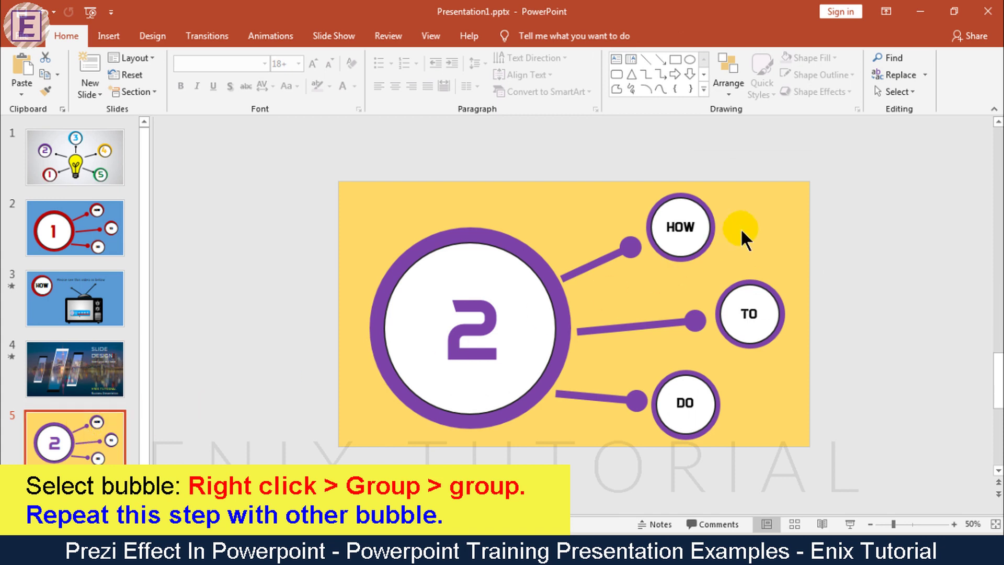
pyautogui.moveTo(774, 158); pyautogui.dragTo(589, 301)
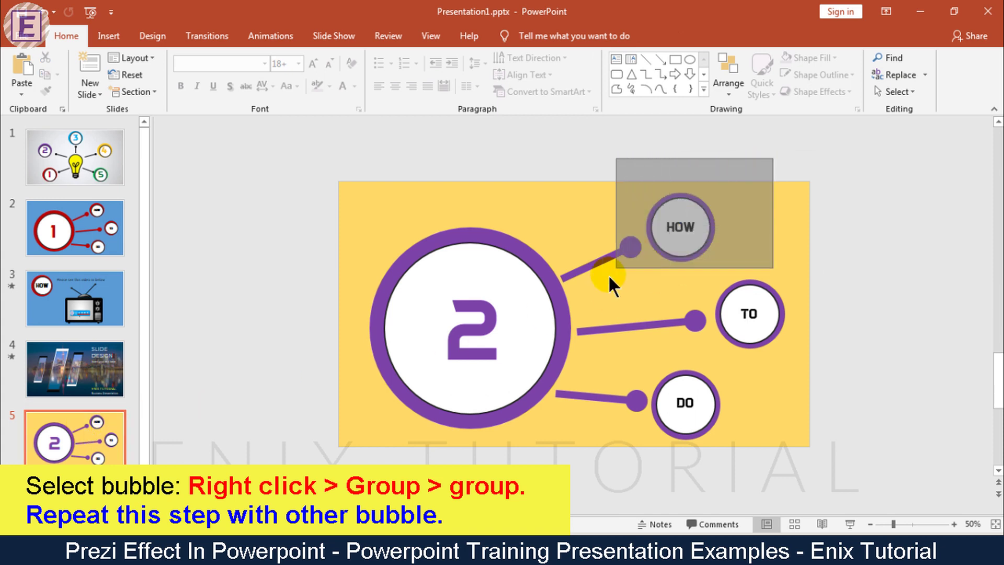
pyautogui.rightClick(707, 215)
pyautogui.moveTo(757, 298)
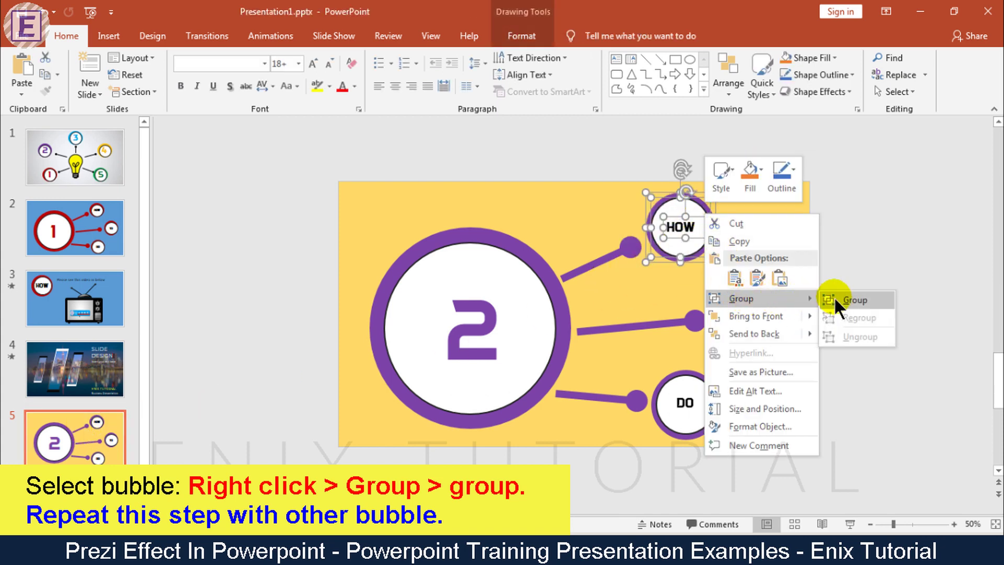
pyautogui.click(835, 301)
pyautogui.moveTo(869, 369); pyautogui.dragTo(708, 259)
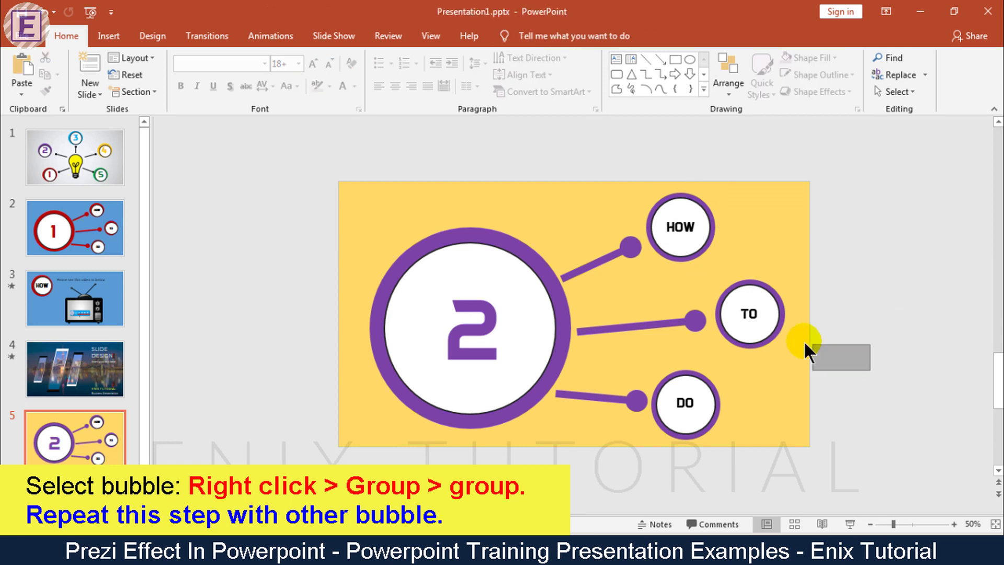
pyautogui.rightClick(768, 296)
pyautogui.moveTo(798, 131)
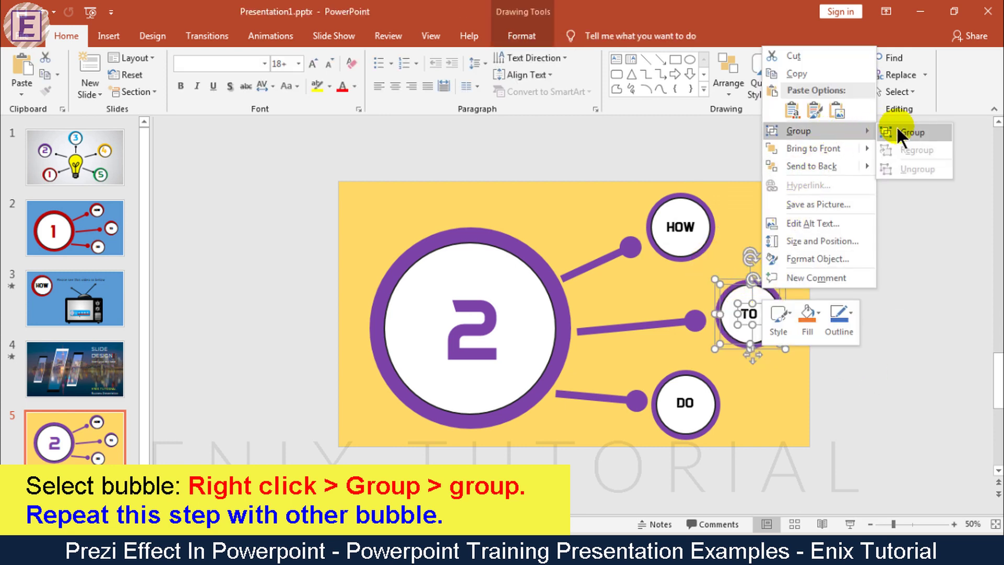
pyautogui.click(911, 132)
pyautogui.moveTo(753, 453); pyautogui.dragTo(648, 359)
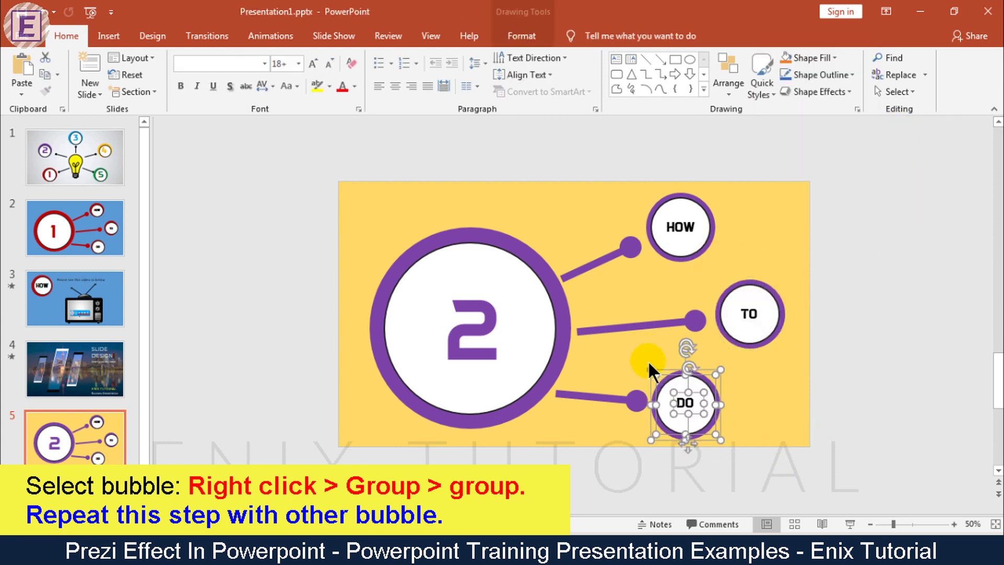
pyautogui.rightClick(696, 381)
pyautogui.moveTo(745, 223)
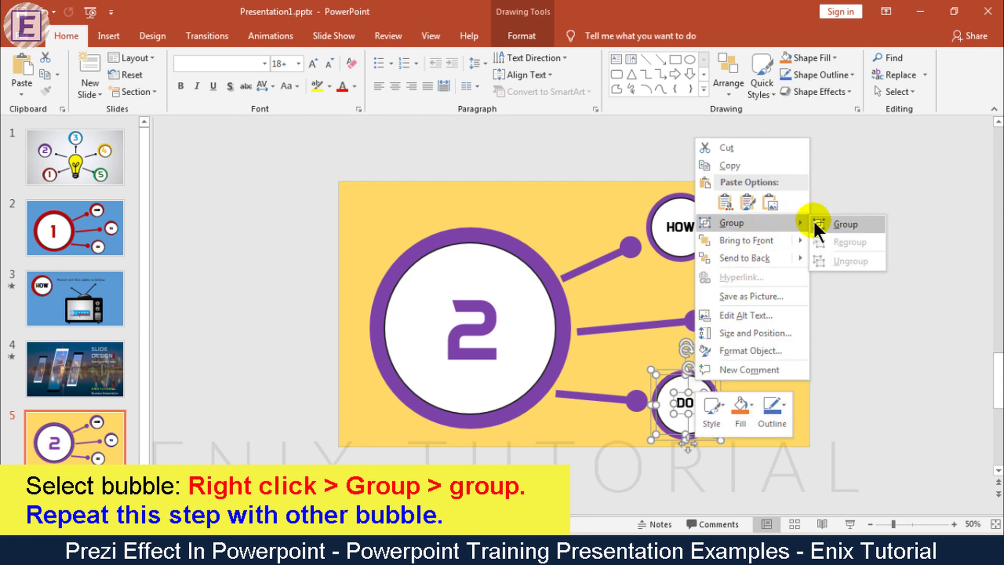
pyautogui.click(824, 222)
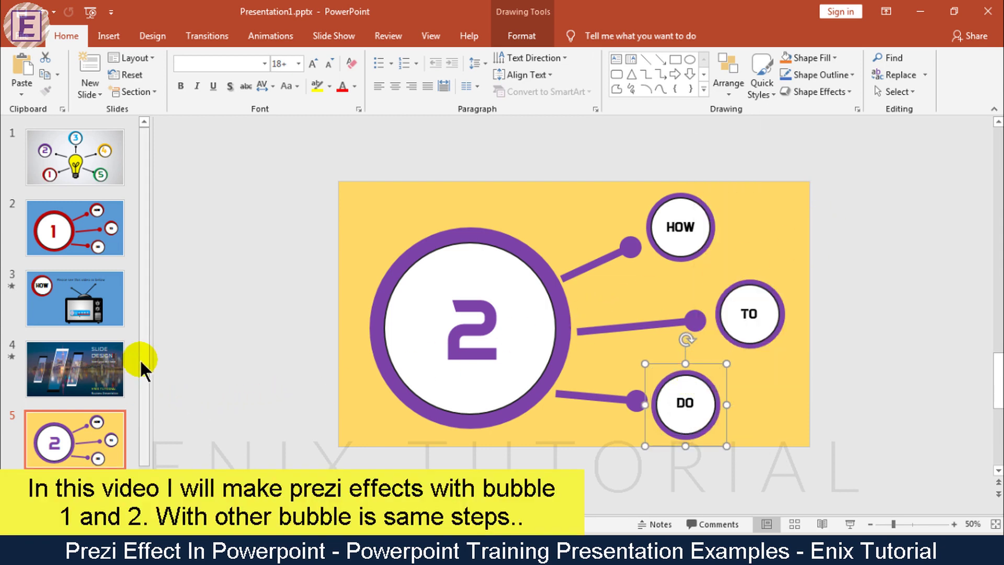
pyautogui.click(139, 405)
# Save bubble 1 as a picture into a new Desktop folder 'Prezi effects', named buble1
pyautogui.click(111, 170)
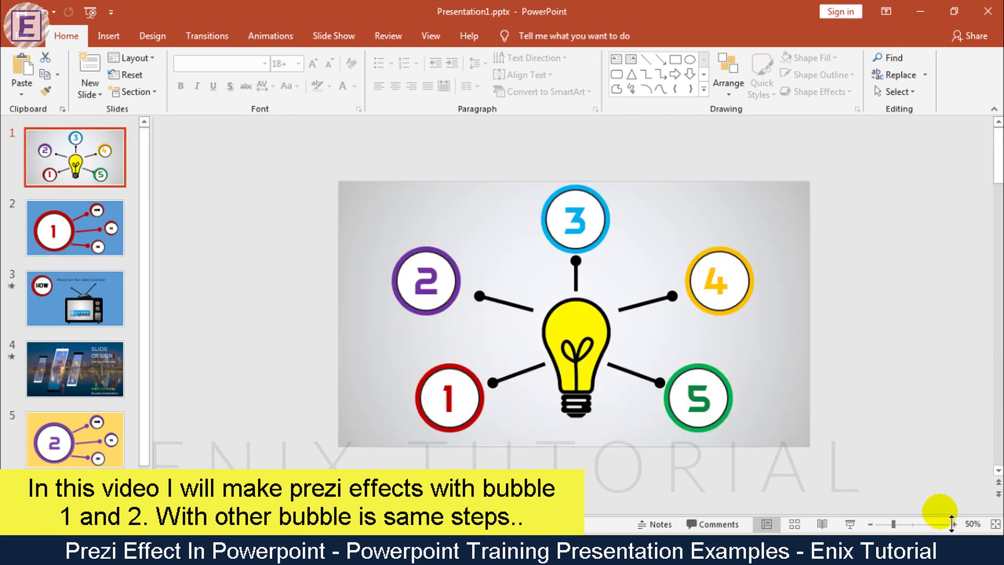
pyautogui.click(953, 523)
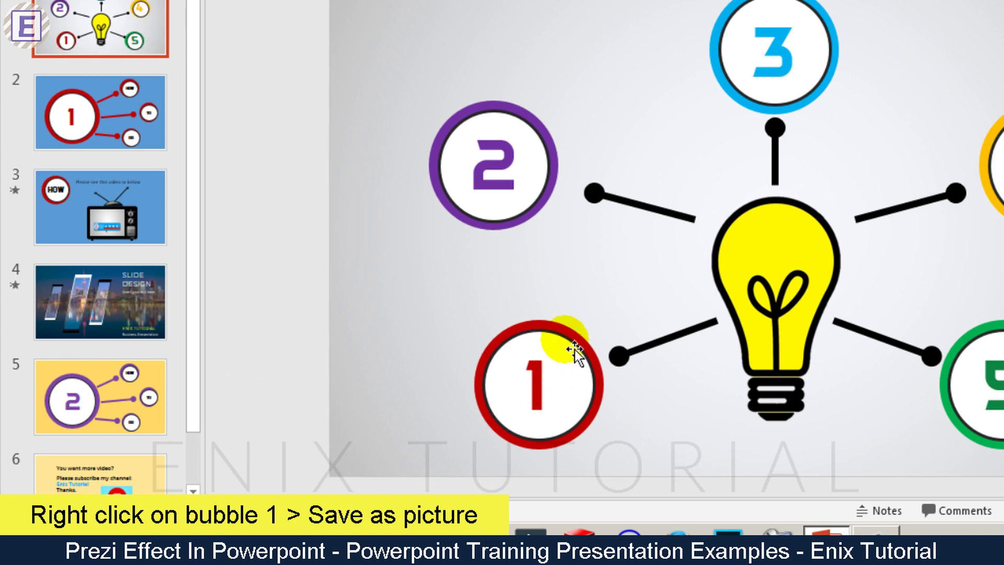
pyautogui.rightClick(567, 345)
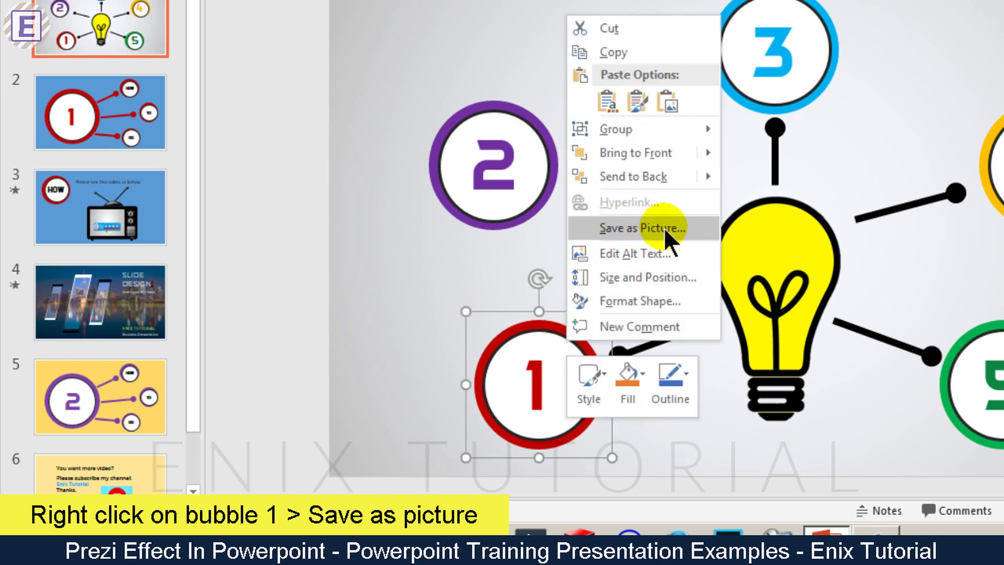
pyautogui.click(625, 227)
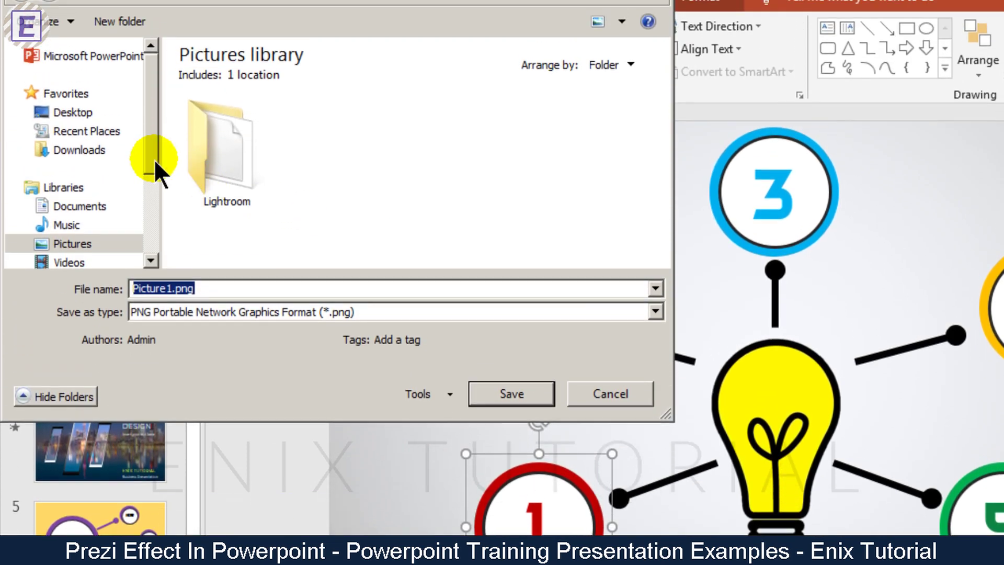
pyautogui.click(104, 166)
pyautogui.rightClick(461, 200)
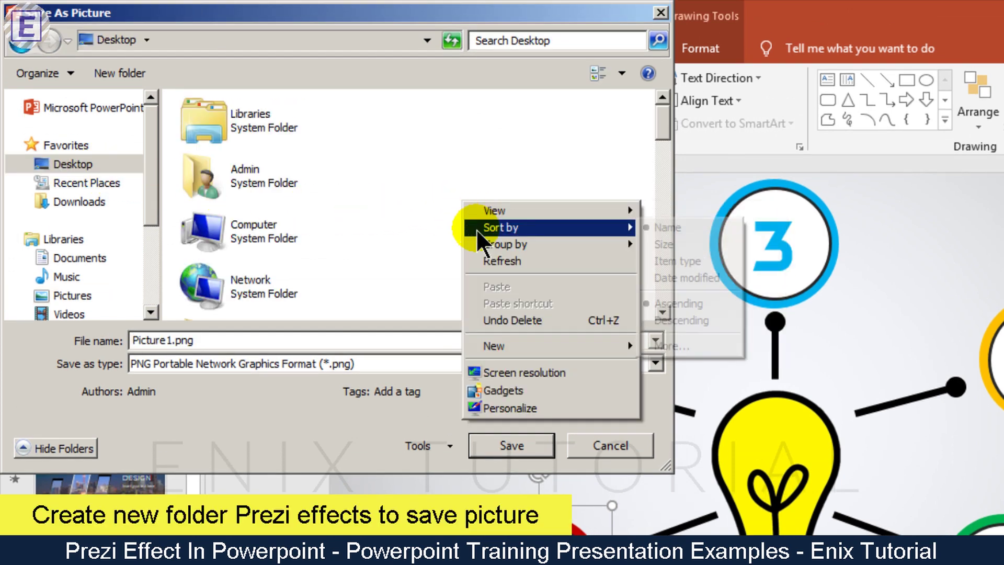
pyautogui.click(655, 347)
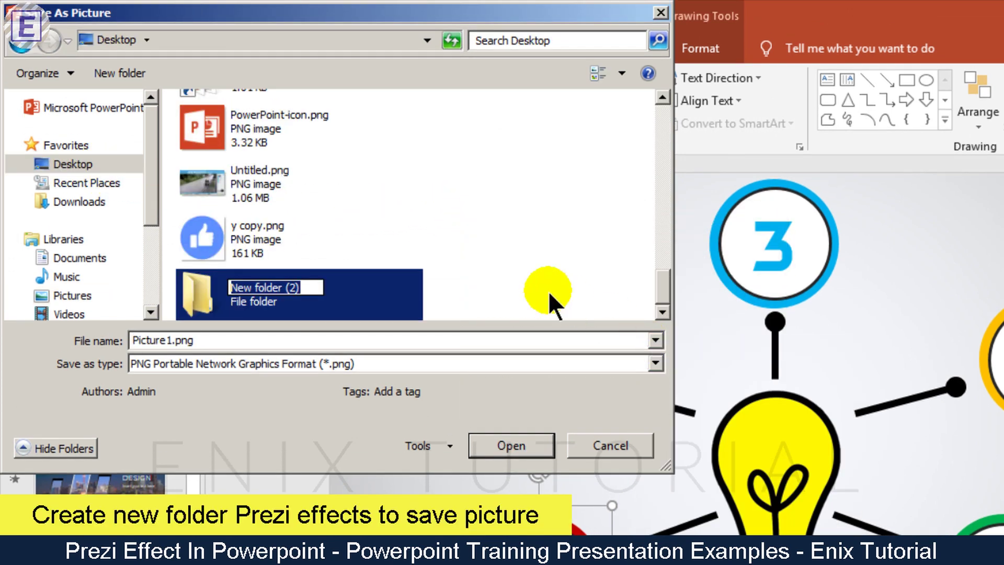
pyautogui.write('Prez')
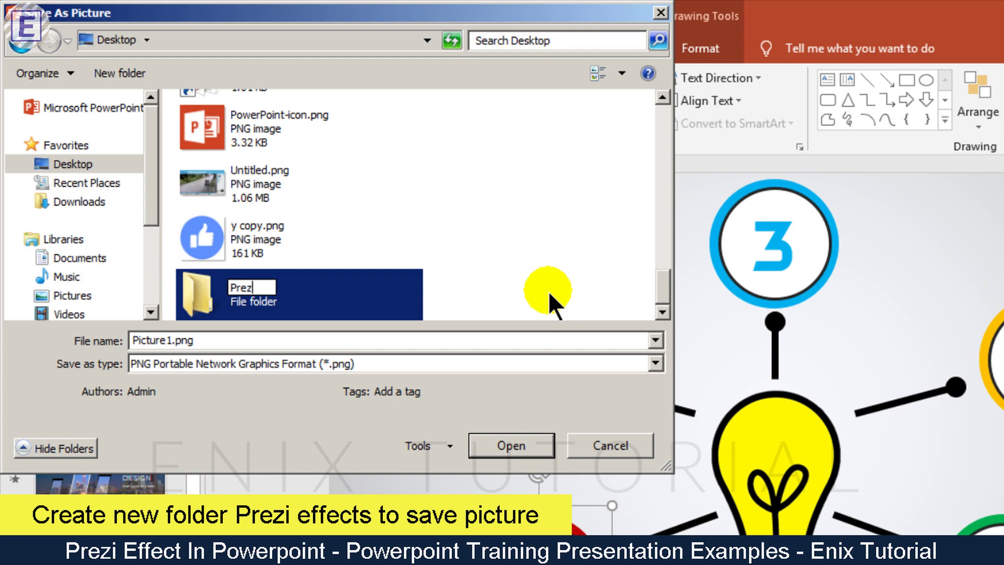
pyautogui.write('i effects')
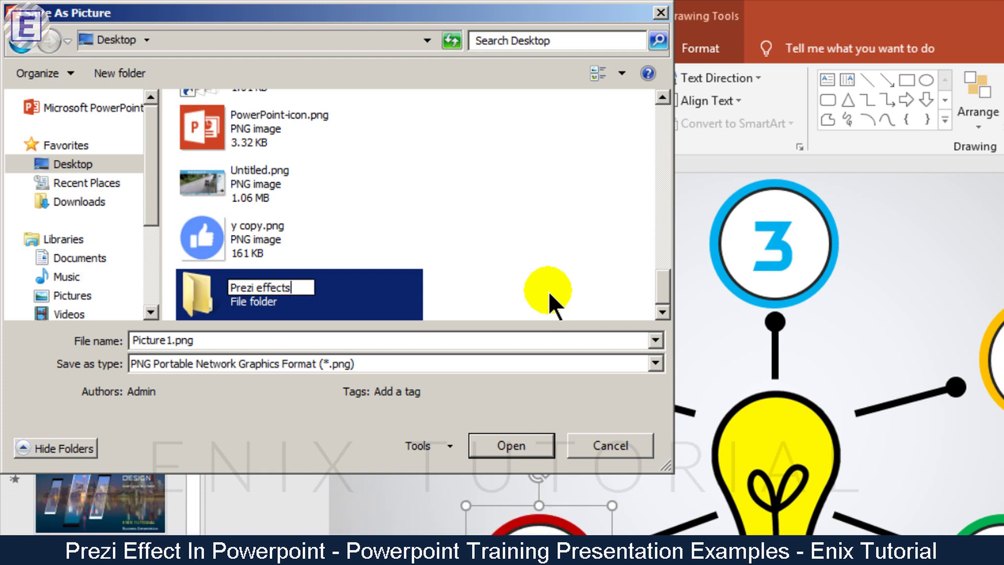
pyautogui.press('Return')
pyautogui.press('Return')
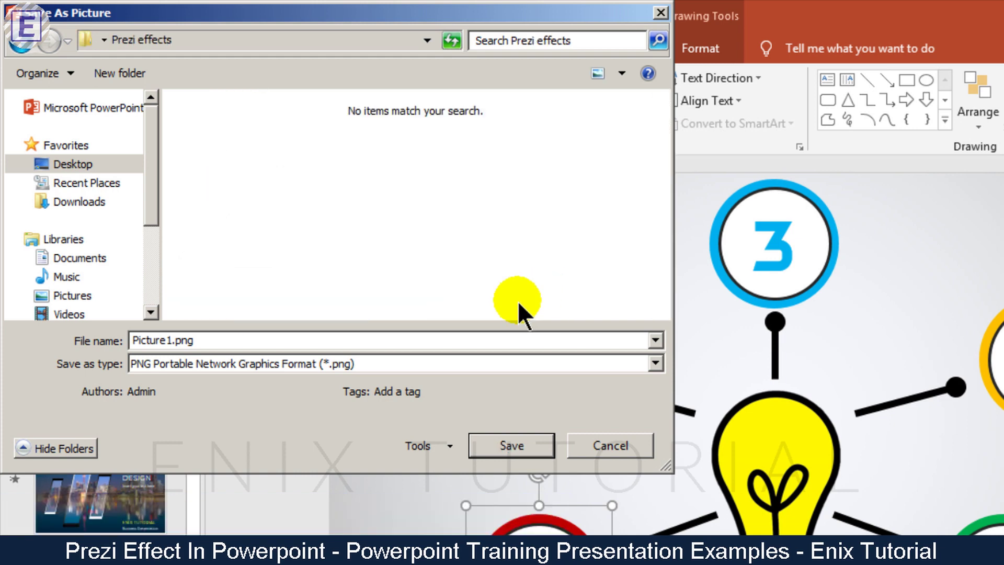
pyautogui.write('buble1')
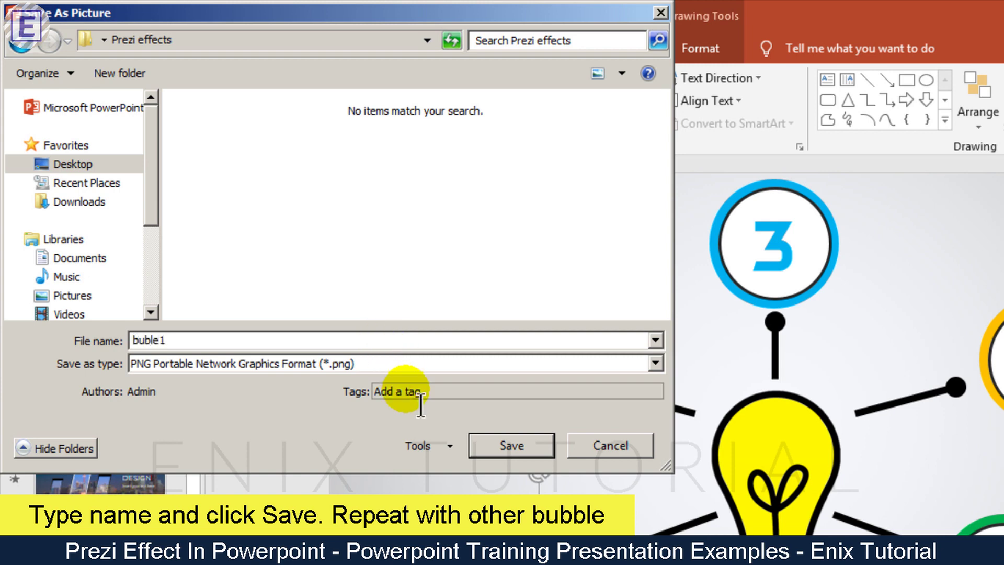
# Finish saving buble1.png, then save the purple bubble 2 as buble2.png
pyautogui.click(511, 446)
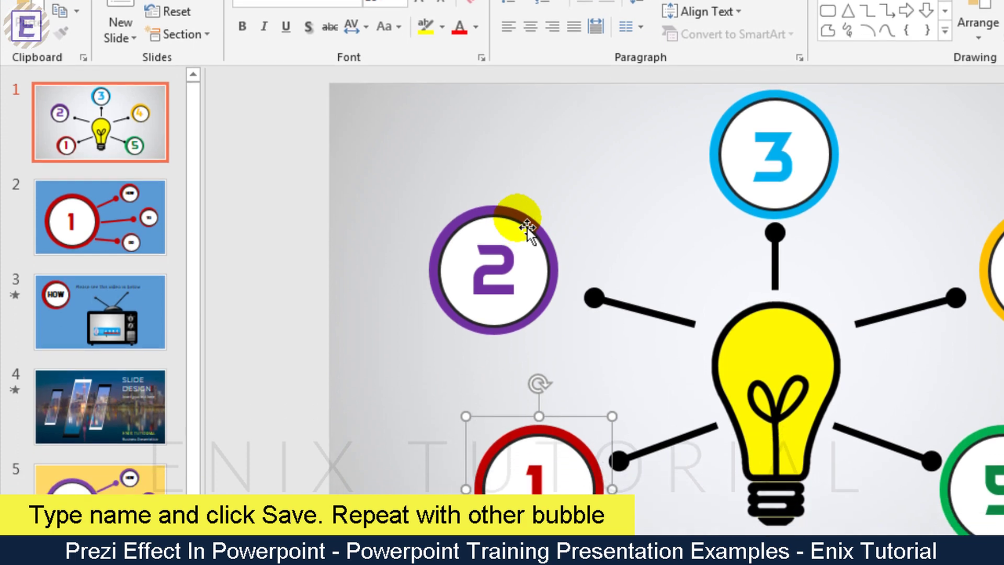
pyautogui.click(518, 308)
pyautogui.rightClick(518, 307)
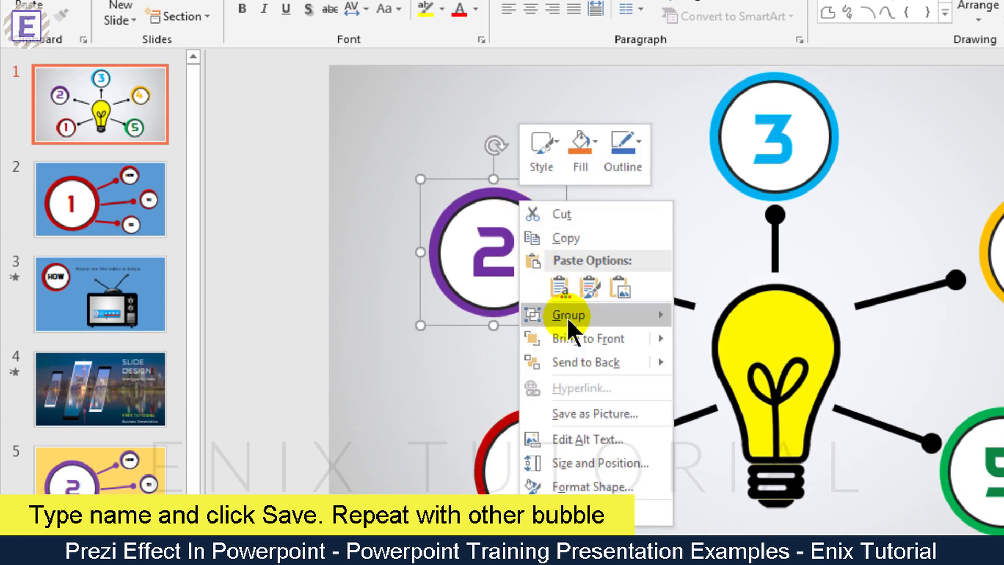
pyautogui.click(575, 410)
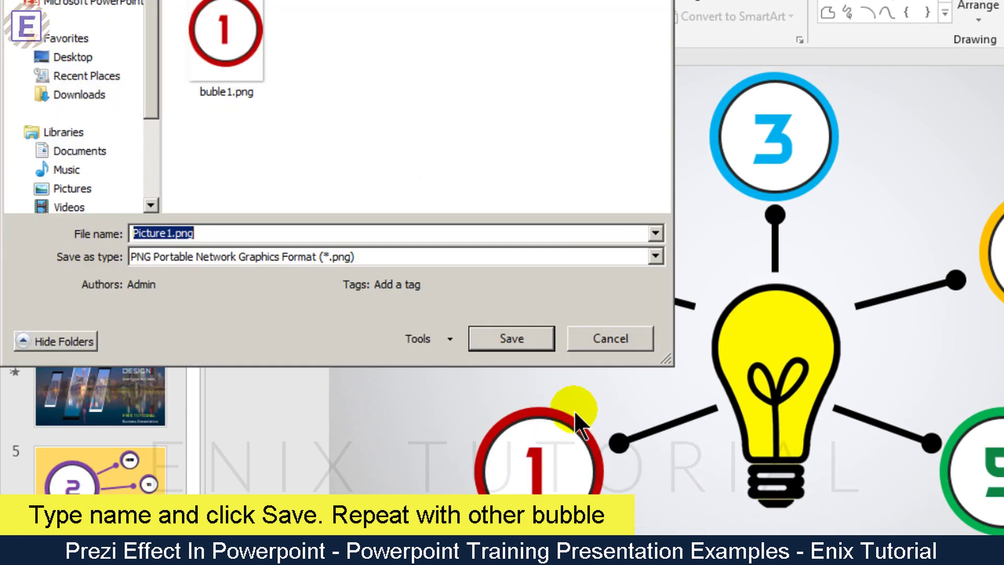
pyautogui.write('buble')
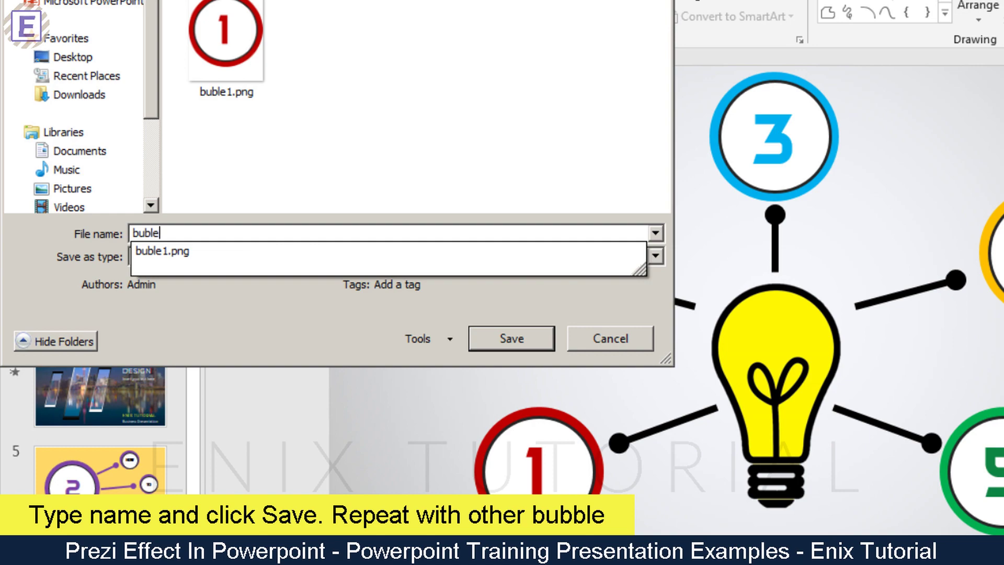
pyautogui.write('2.png')
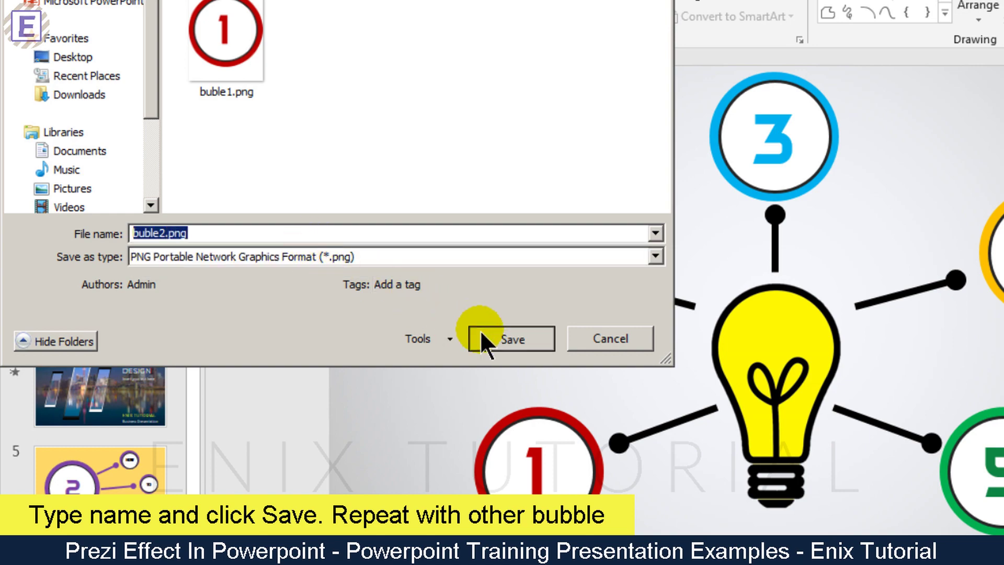
pyautogui.click(480, 330)
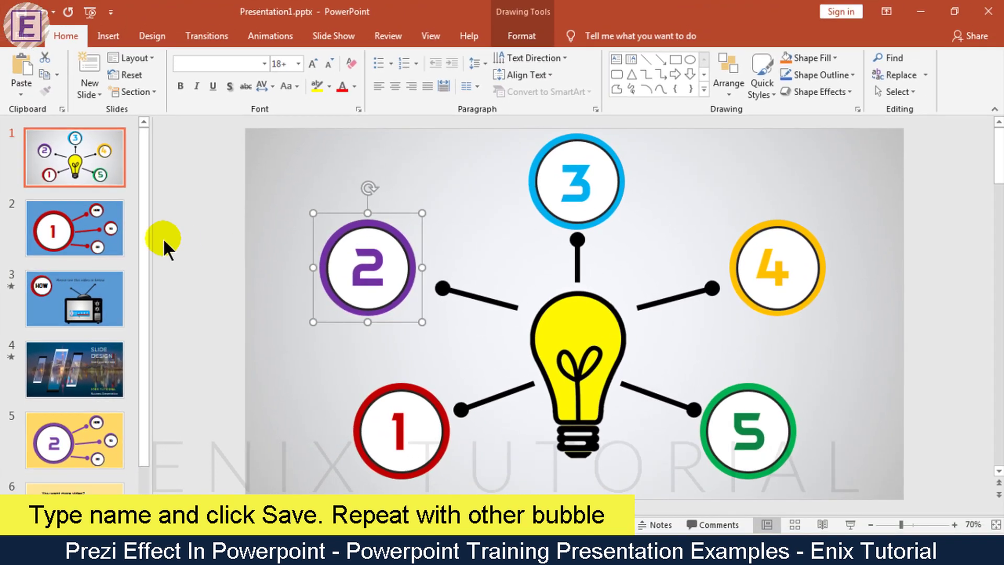
# On slide 2, save the HOW bubble as the picture bublehow.png
pyautogui.click(80, 228)
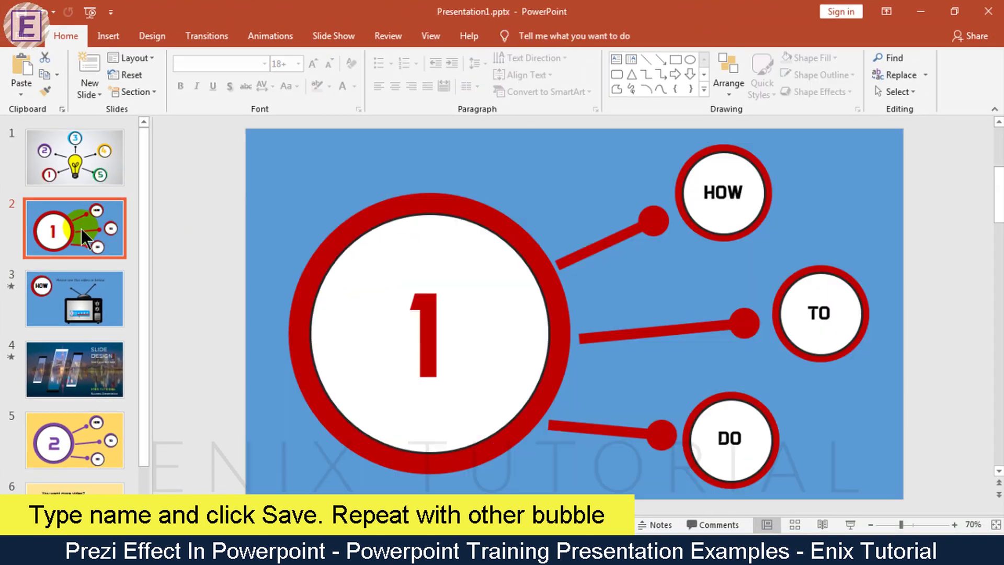
pyautogui.click(748, 166)
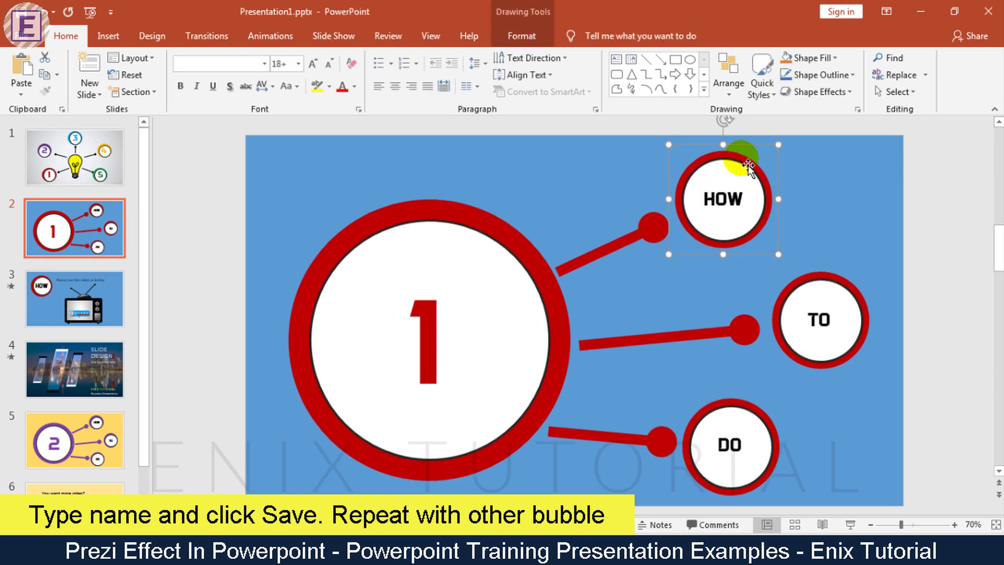
pyautogui.rightClick(748, 170)
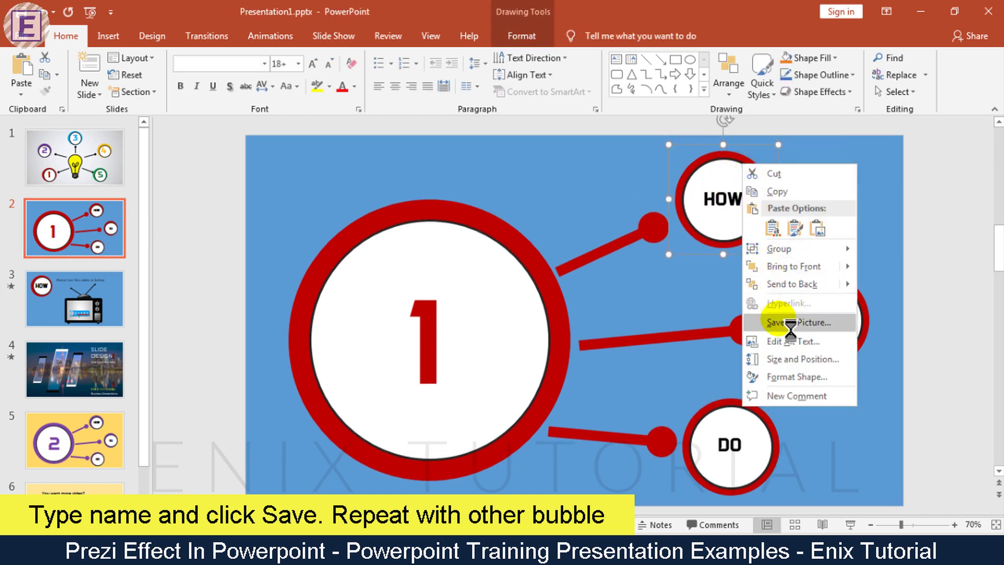
pyautogui.click(761, 319)
pyautogui.write('bu')
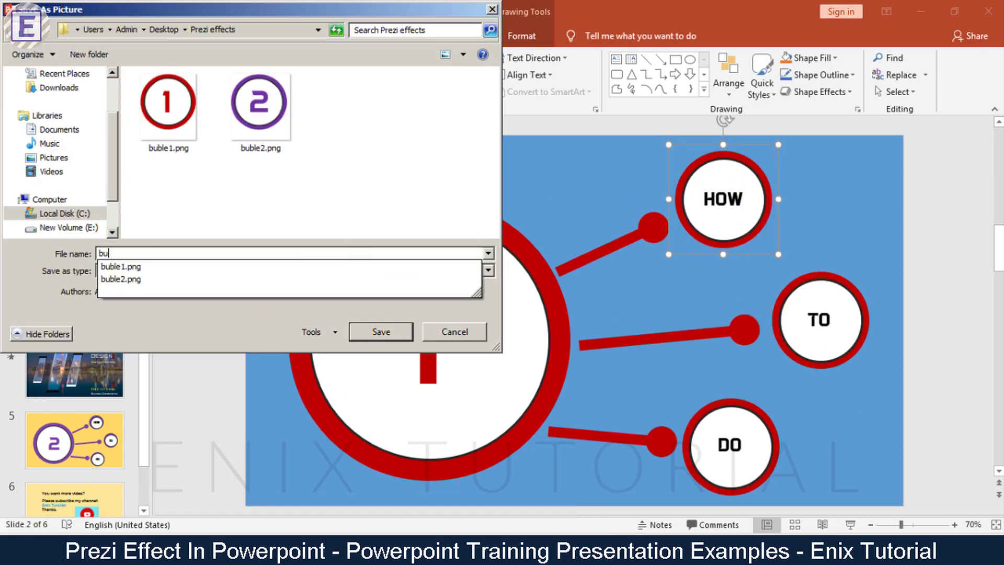
pyautogui.write('blehow')
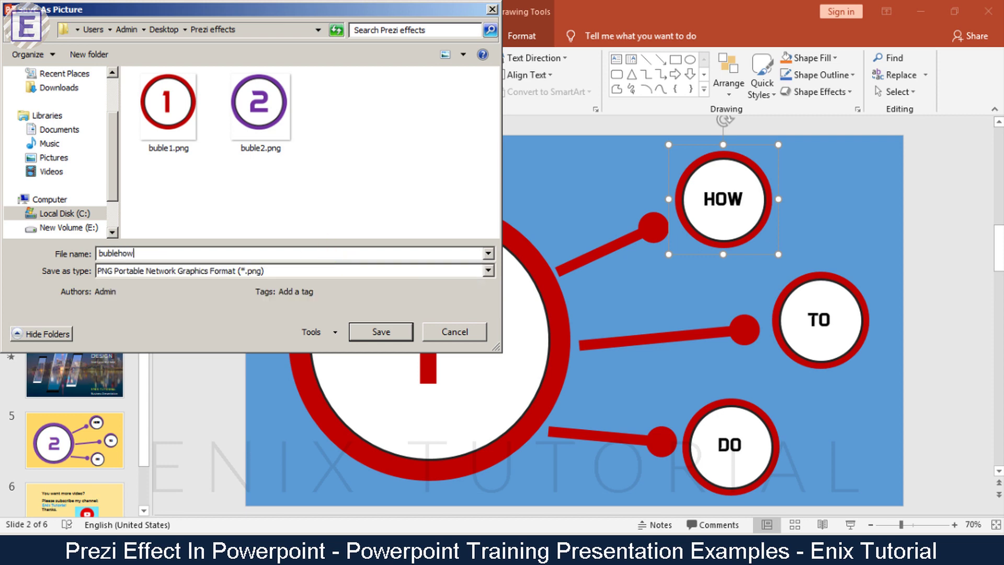
pyautogui.click(384, 333)
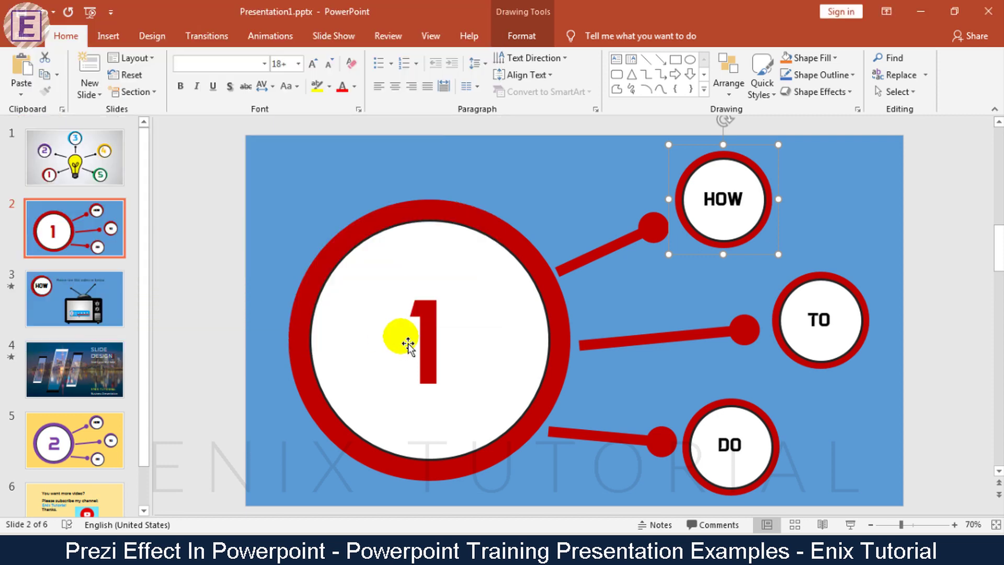
# Save the TO bubble as bubleto.png, then go to slide 5
pyautogui.click(806, 287)
pyautogui.rightClick(802, 285)
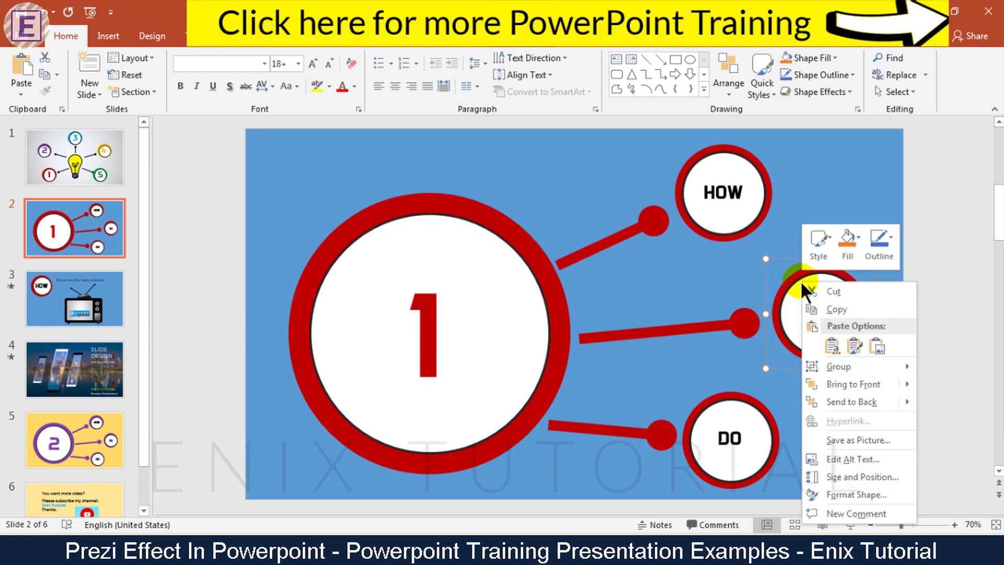
pyautogui.click(832, 440)
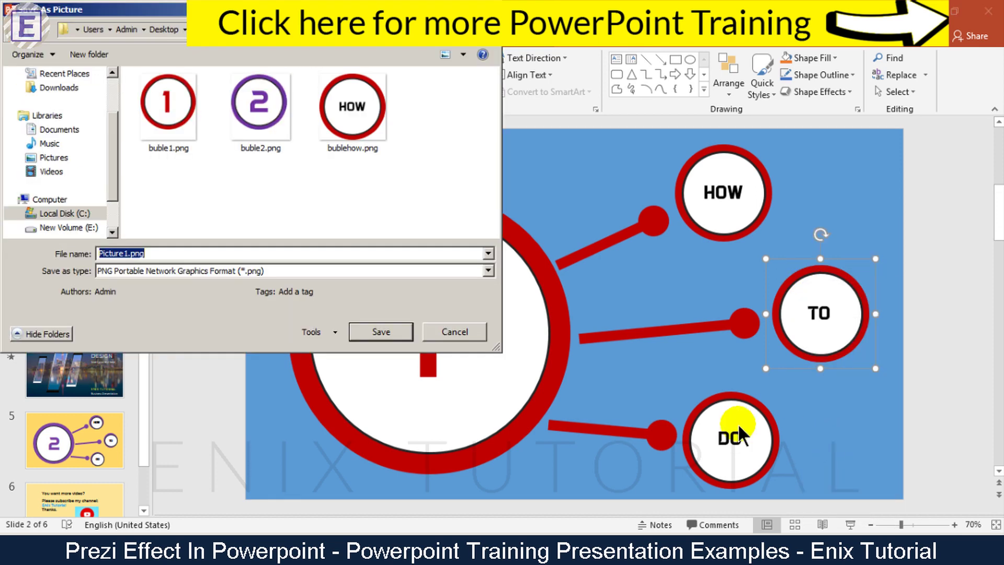
pyautogui.click(334, 125)
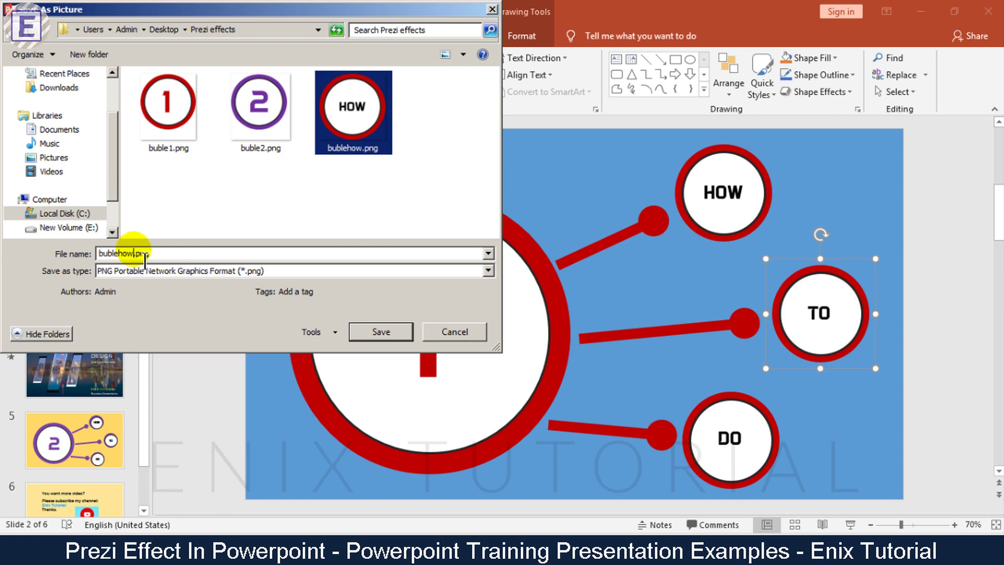
pyautogui.press('BackSpace')
pyautogui.press('BackSpace')
pyautogui.press('BackSpace')
pyautogui.write('to')
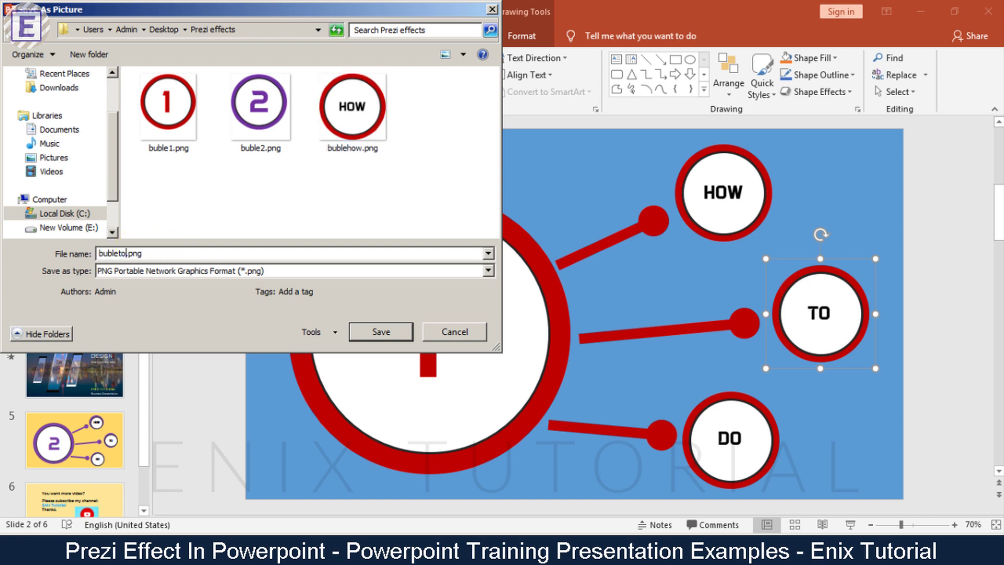
pyautogui.click(358, 326)
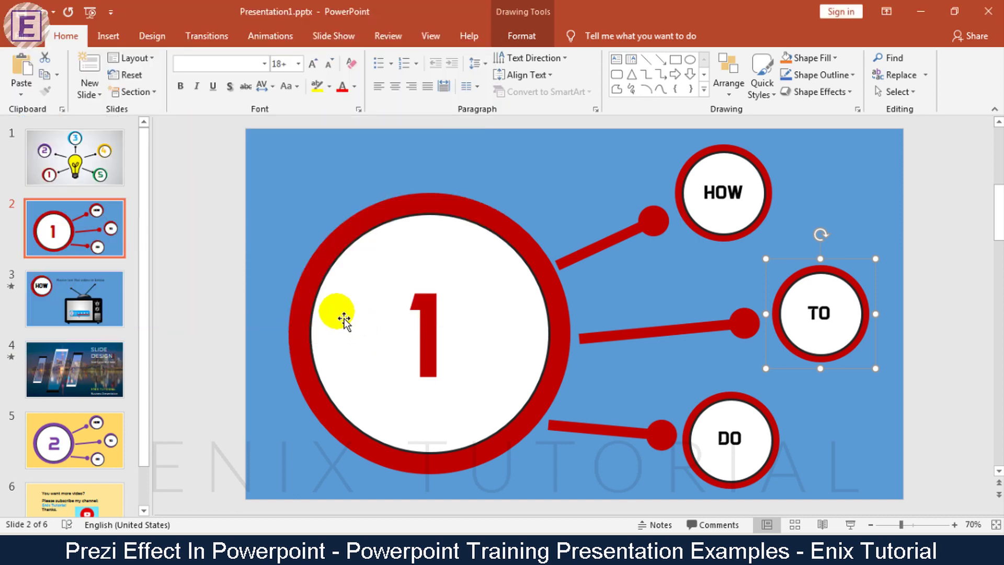
pyautogui.click(93, 425)
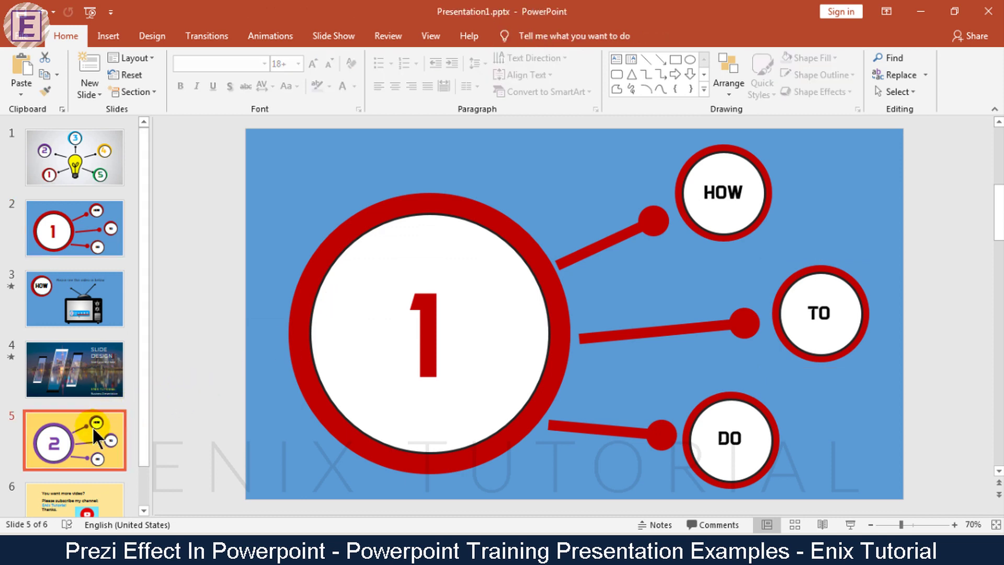
# Save slide 5's purple HOW bubble as bublehow2.png and return to slide 1
pyautogui.click(742, 162)
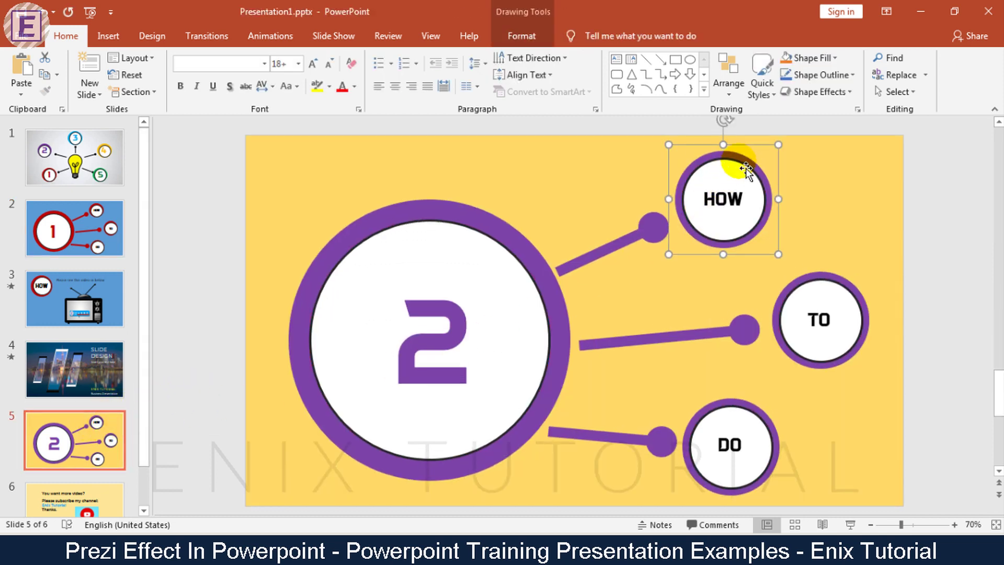
pyautogui.rightClick(757, 175)
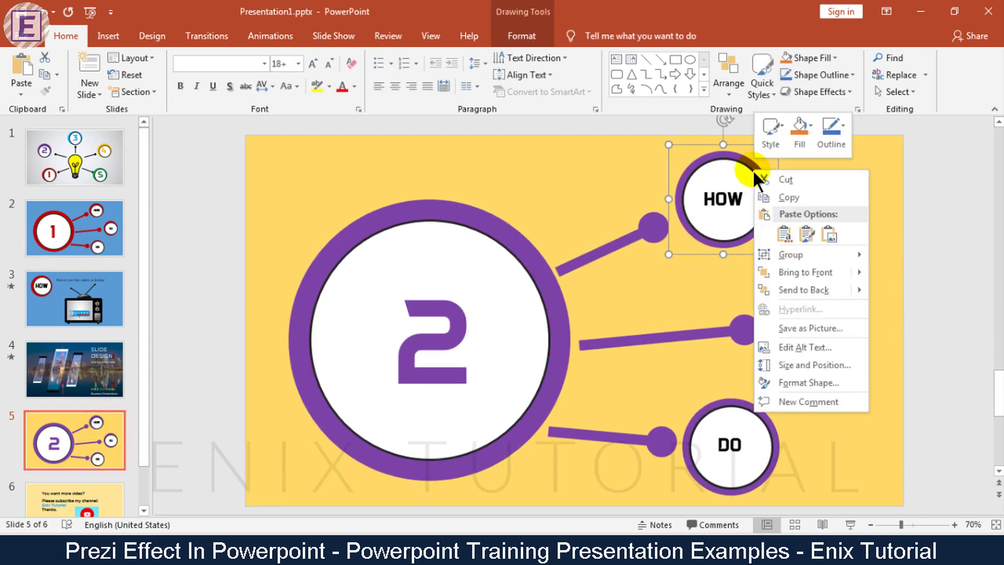
pyautogui.click(782, 328)
pyautogui.click(320, 146)
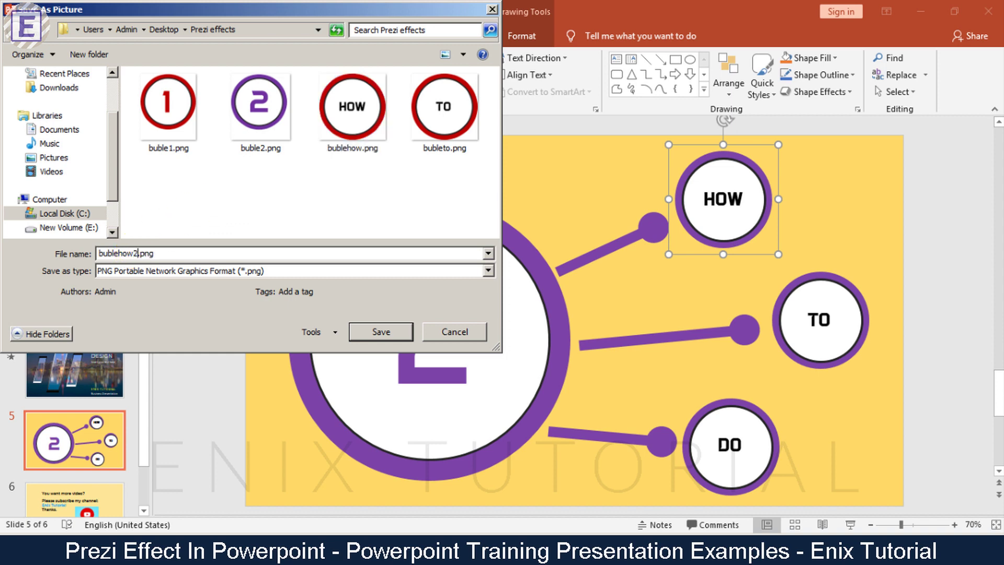
pyautogui.click(405, 331)
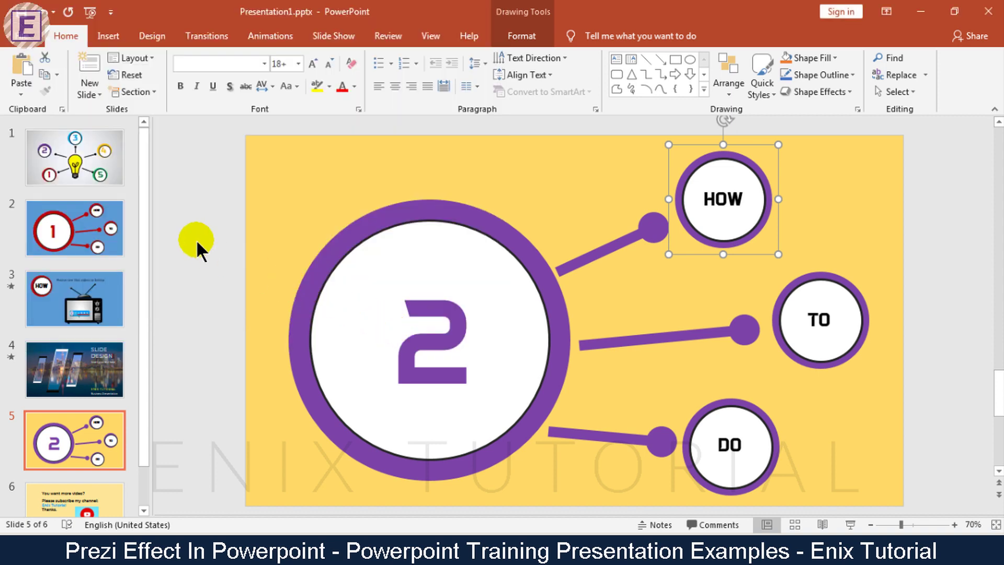
pyautogui.click(80, 164)
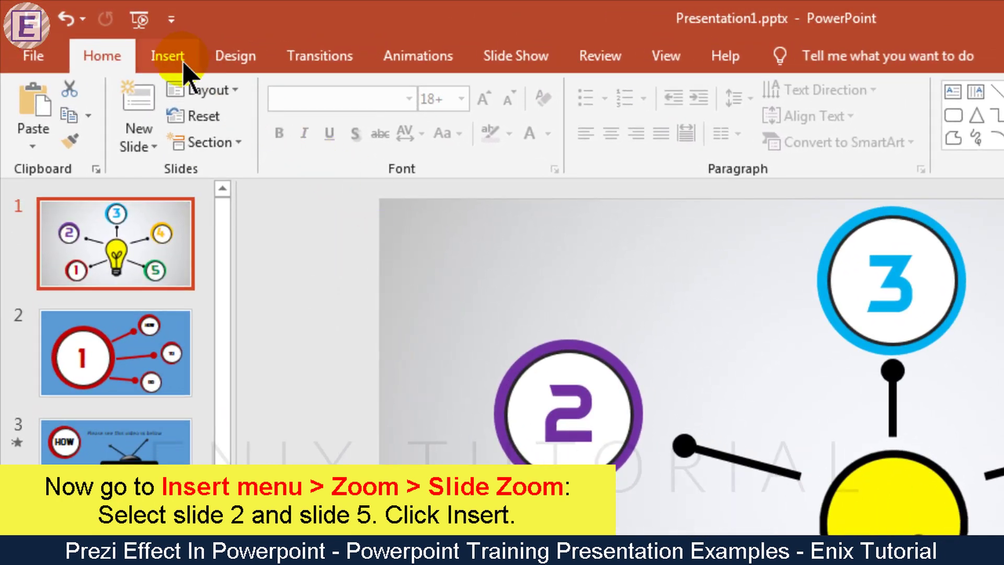
# Insert slide zooms for slides 2 and 5 on slide 1 and drag them near the top
pyautogui.click(183, 62)
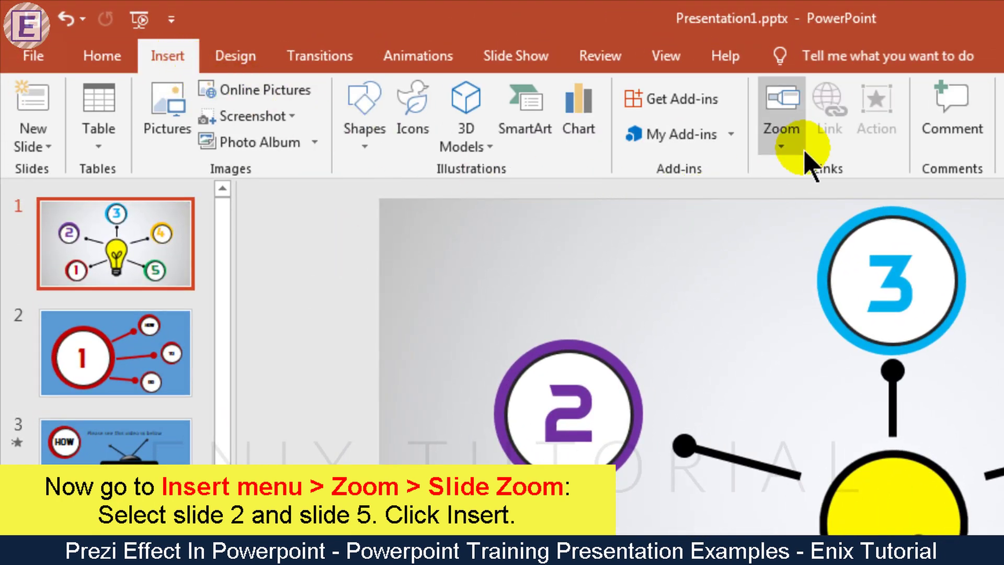
pyautogui.click(784, 149)
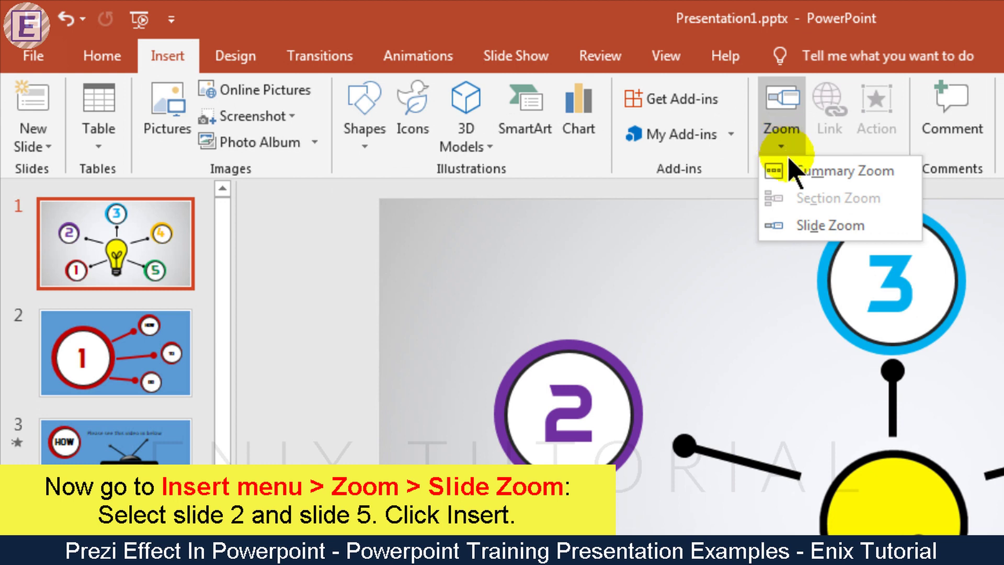
pyautogui.click(815, 226)
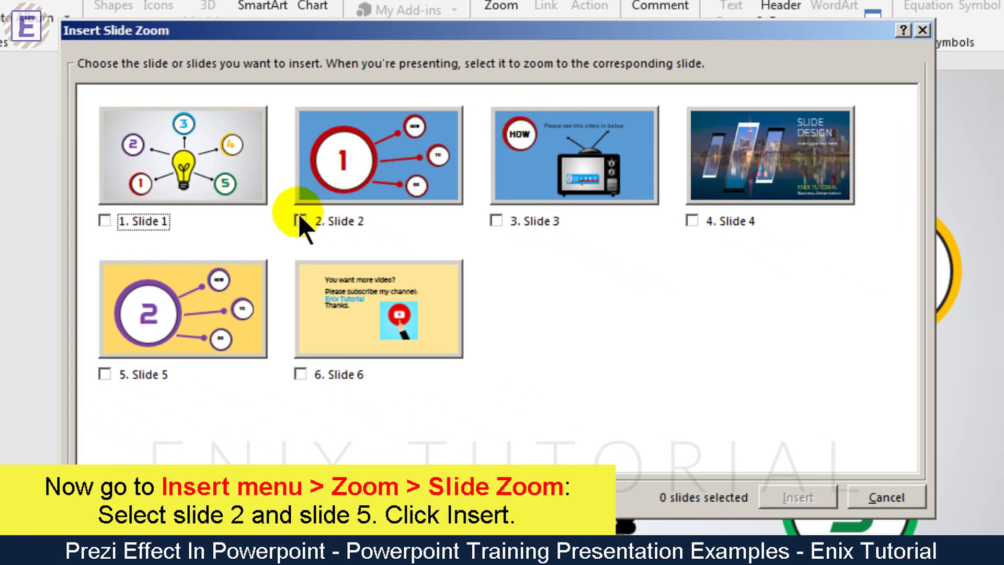
pyautogui.click(299, 216)
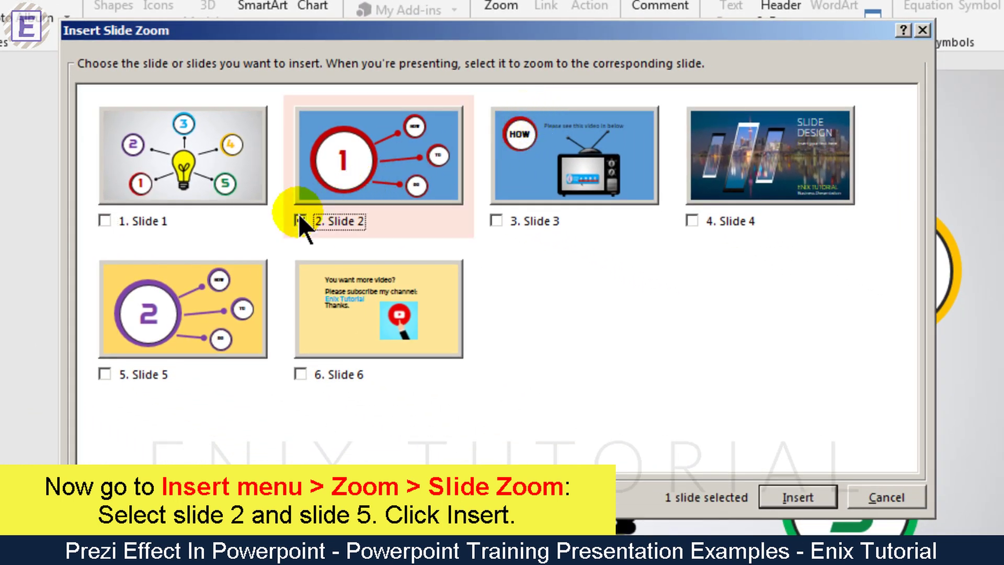
pyautogui.click(104, 372)
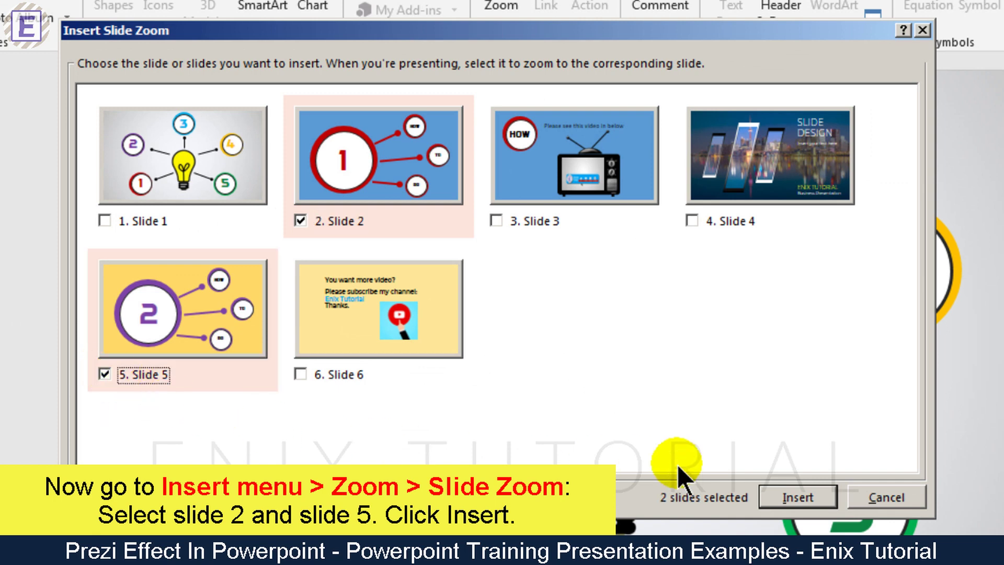
pyautogui.click(786, 496)
pyautogui.moveTo(578, 375)
pyautogui.mouseDown()
pyautogui.moveTo(313, 181)
pyautogui.moveTo(569, 200)
pyautogui.mouseUp()
pyautogui.click(161, 302)
pyautogui.click(483, 223)
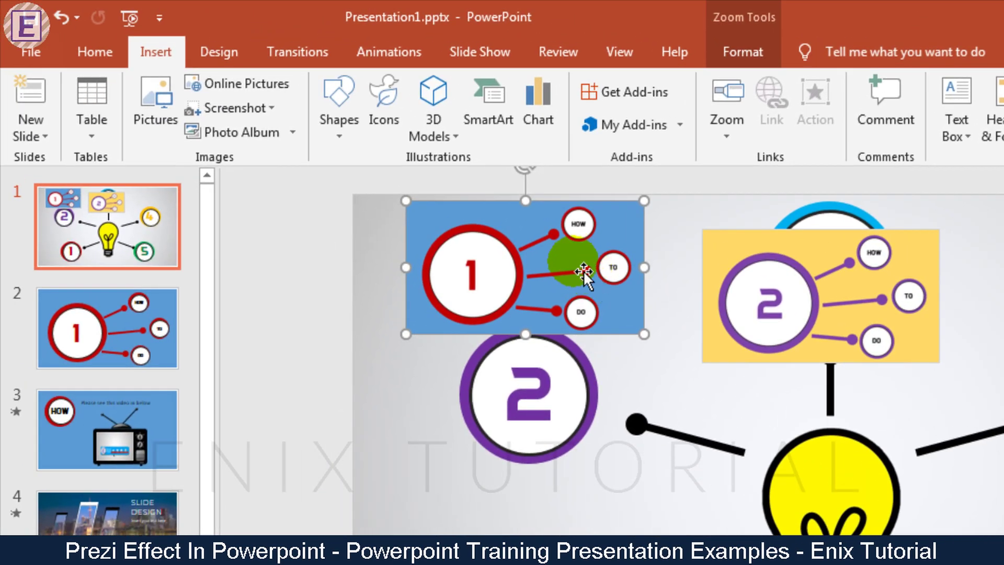
# Make the slide 2 zoom transparent and change its image to Prezi effects/buble1.png
pyautogui.click(728, 57)
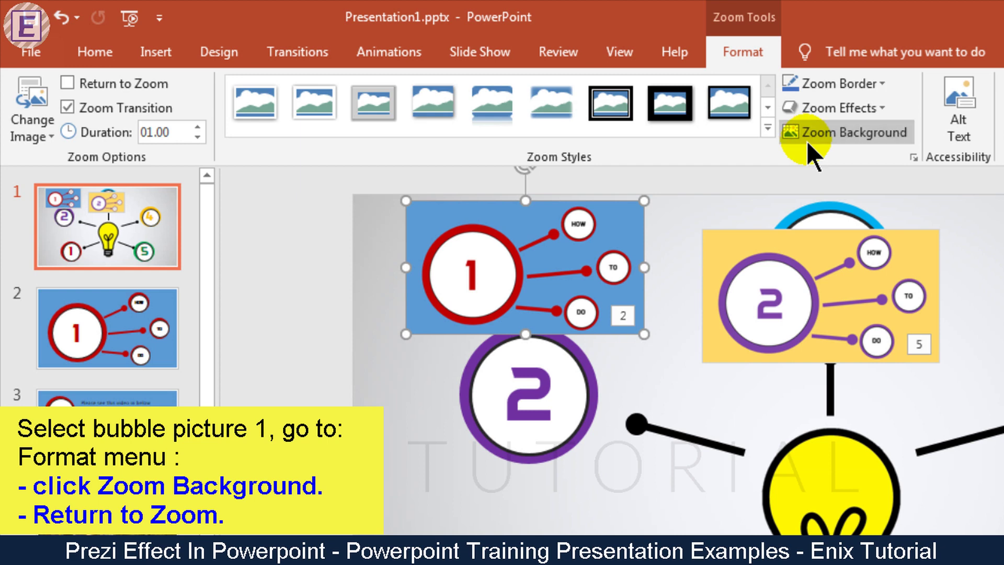
pyautogui.click(806, 138)
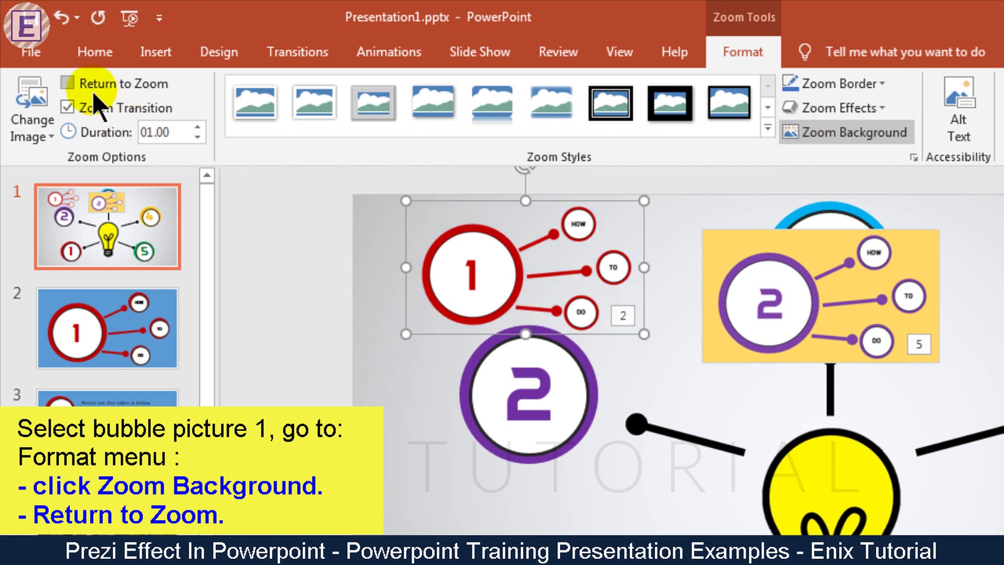
pyautogui.click(30, 102)
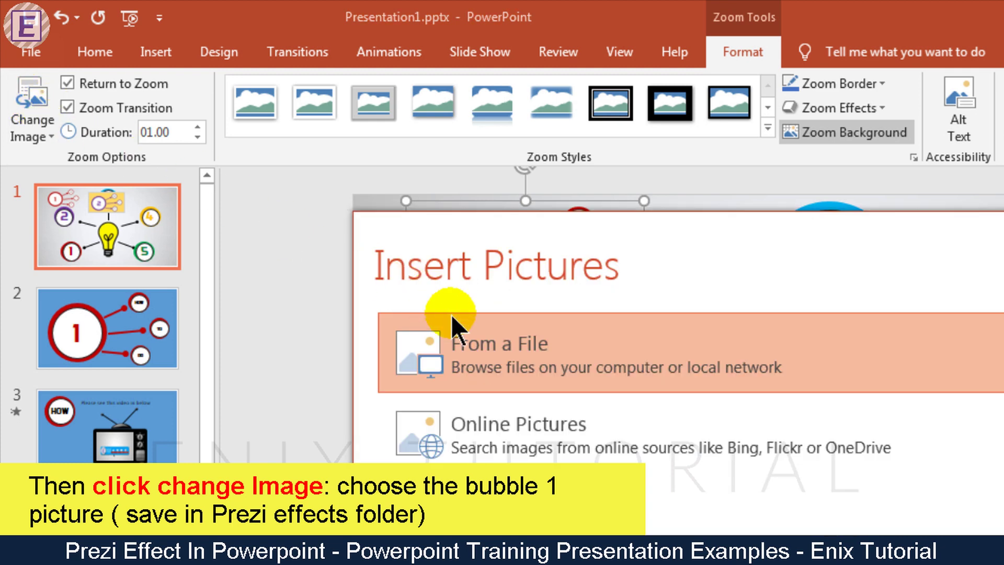
pyautogui.click(490, 345)
pyautogui.click(101, 180)
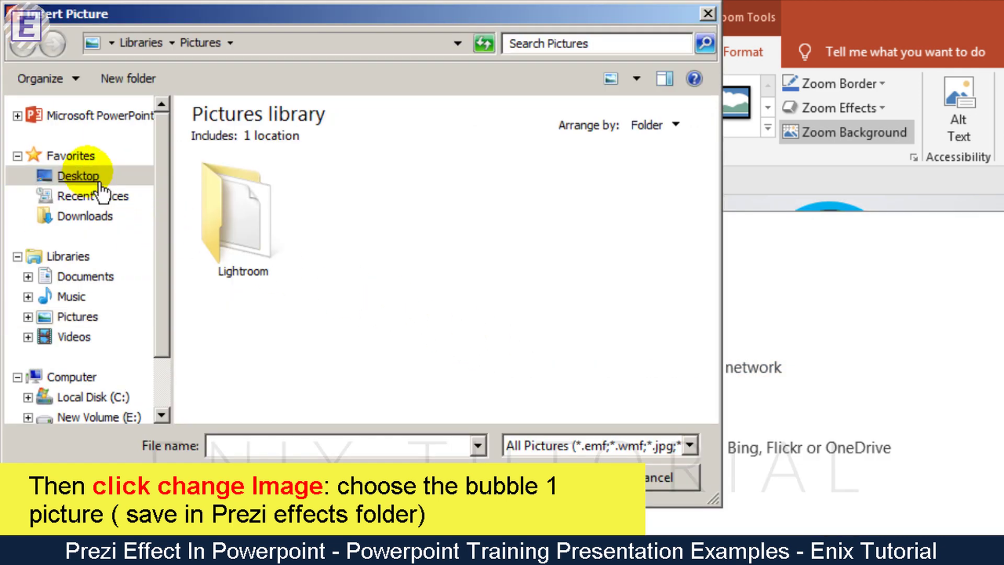
pyautogui.click(336, 350)
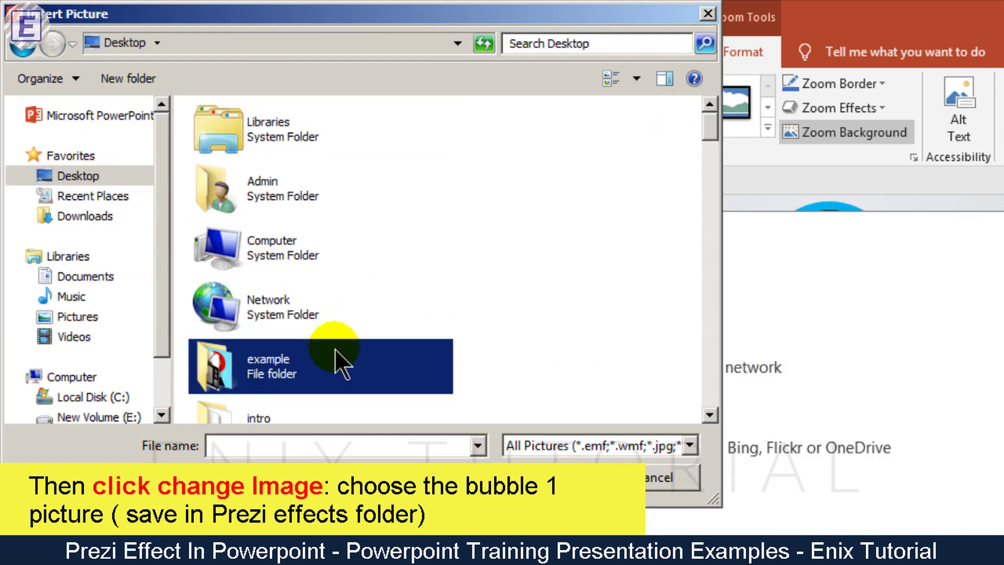
pyautogui.press('p')
pyautogui.press('p')
pyautogui.press('p')
pyautogui.press('p')
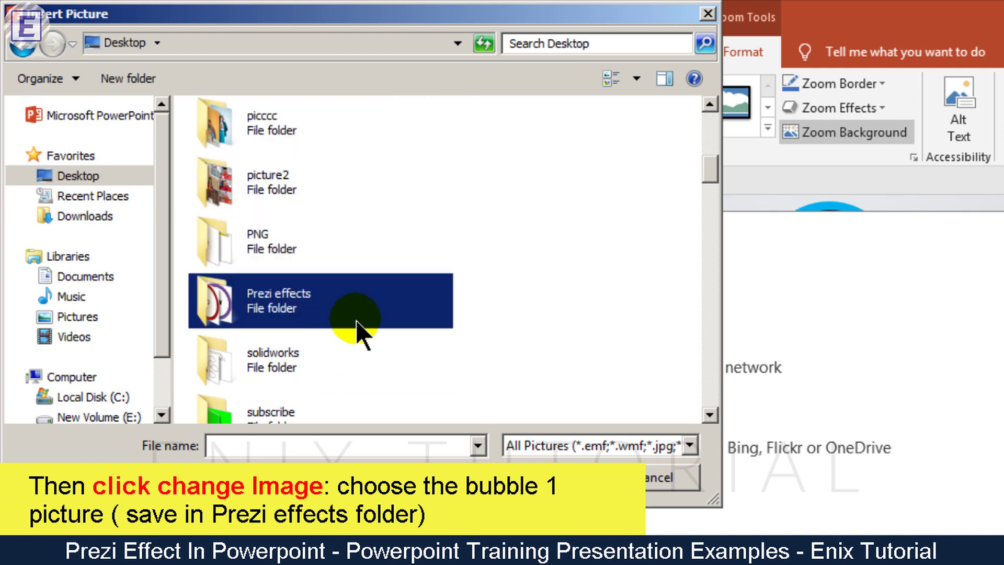
pyautogui.doubleClick(362, 311)
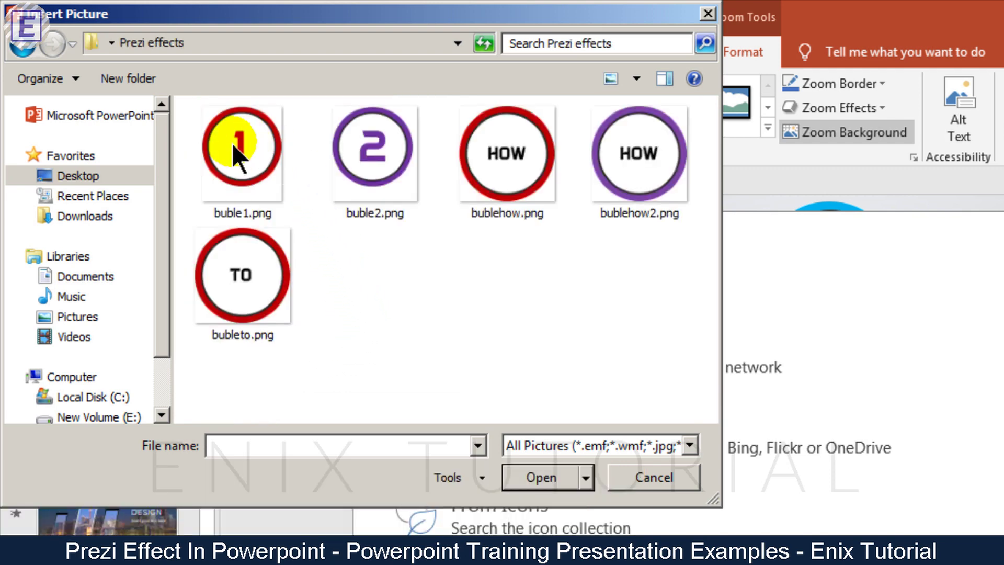
pyautogui.doubleClick(237, 161)
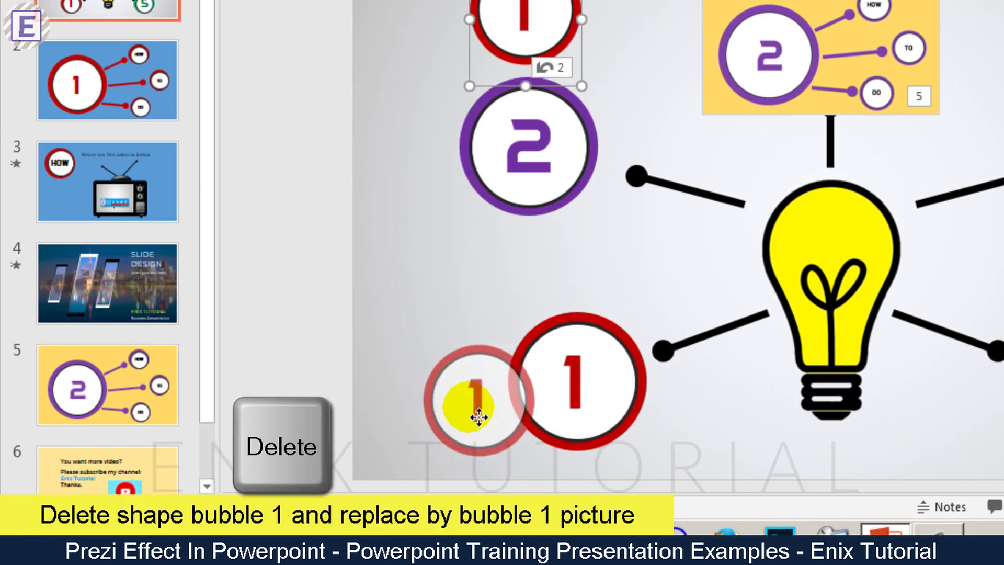
# Delete the original bubble 1 circle and resize the zoom picture into its place
pyautogui.moveTo(505, 317); pyautogui.dragTo(471, 410)
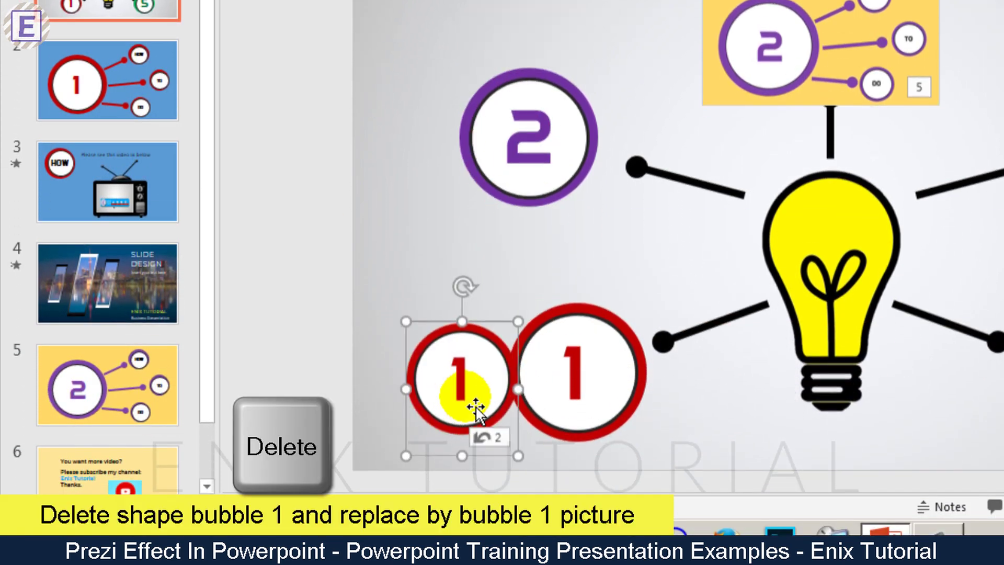
pyautogui.click(630, 335)
pyautogui.press('Delete')
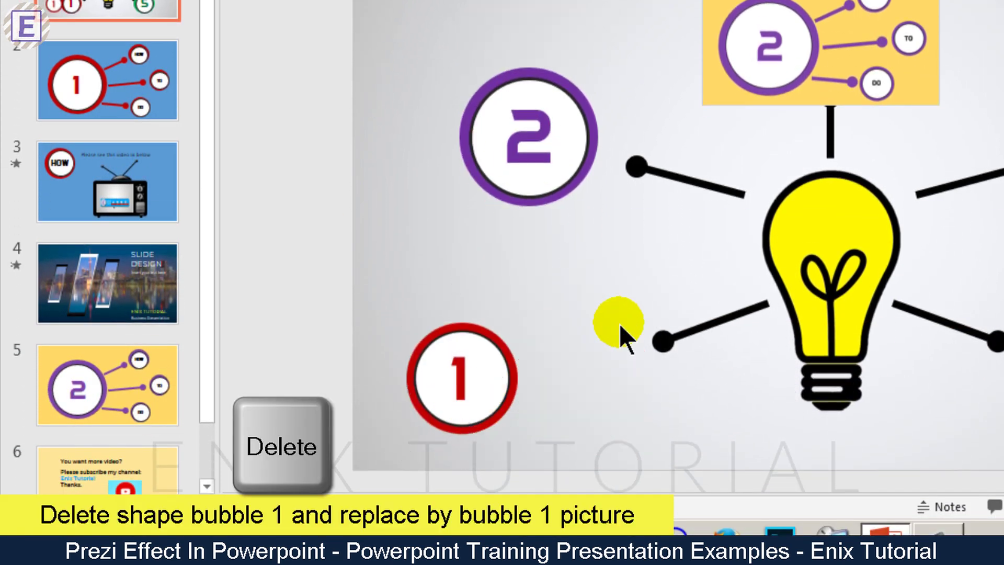
pyautogui.moveTo(498, 366); pyautogui.dragTo(633, 337)
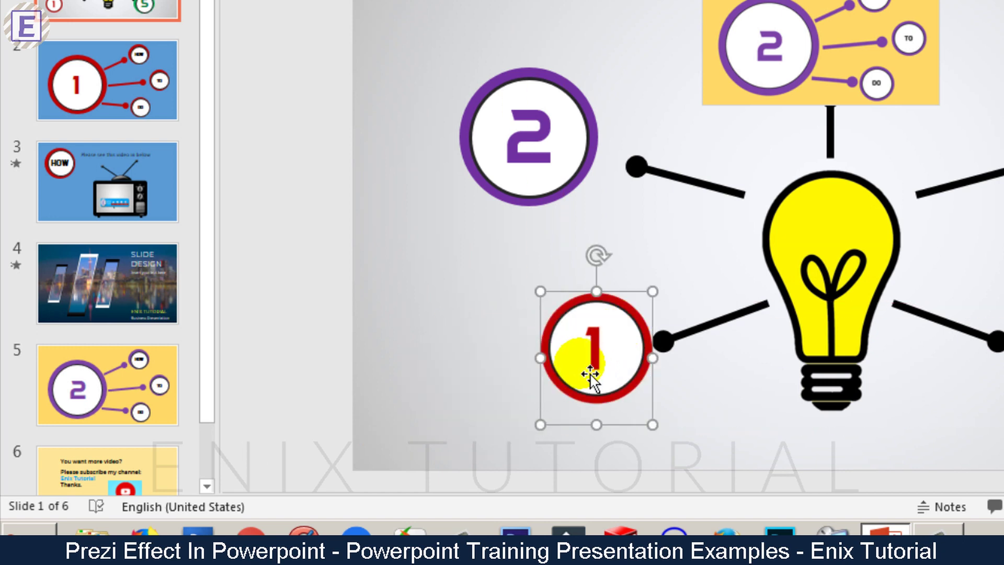
pyautogui.moveTo(540, 425); pyautogui.dragTo(502, 467)
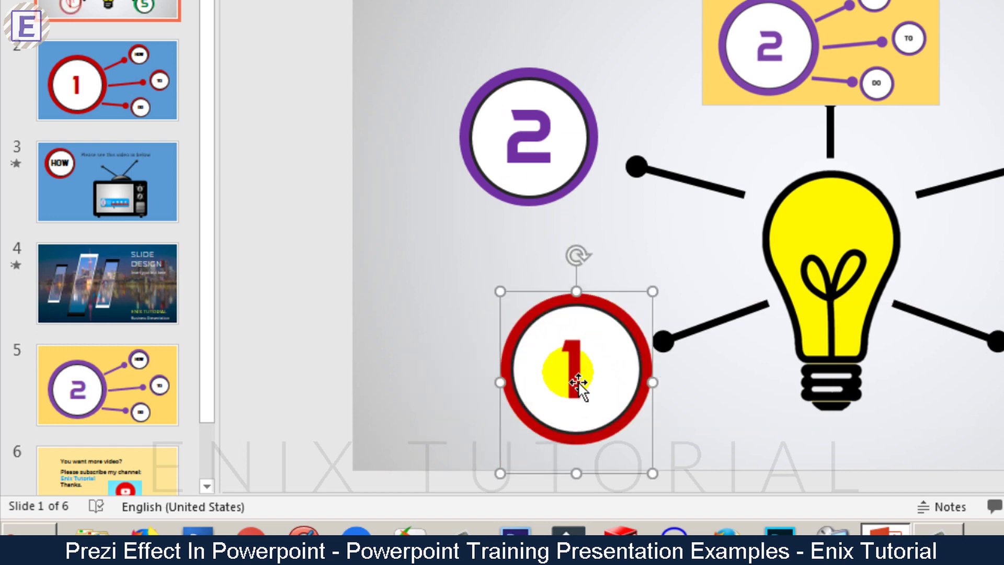
pyautogui.moveTo(579, 386); pyautogui.dragTo(607, 345)
pyautogui.scroll(-1, 607, 335)
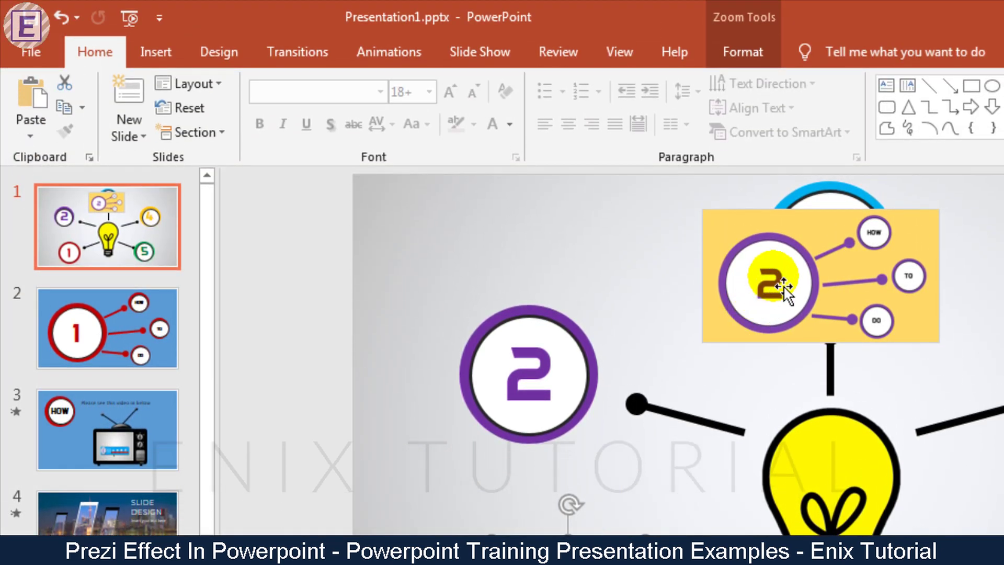
# Give the bubble 2 zoom a transparent background, Return to Zoom, and the buble2.png image
pyautogui.click(784, 286)
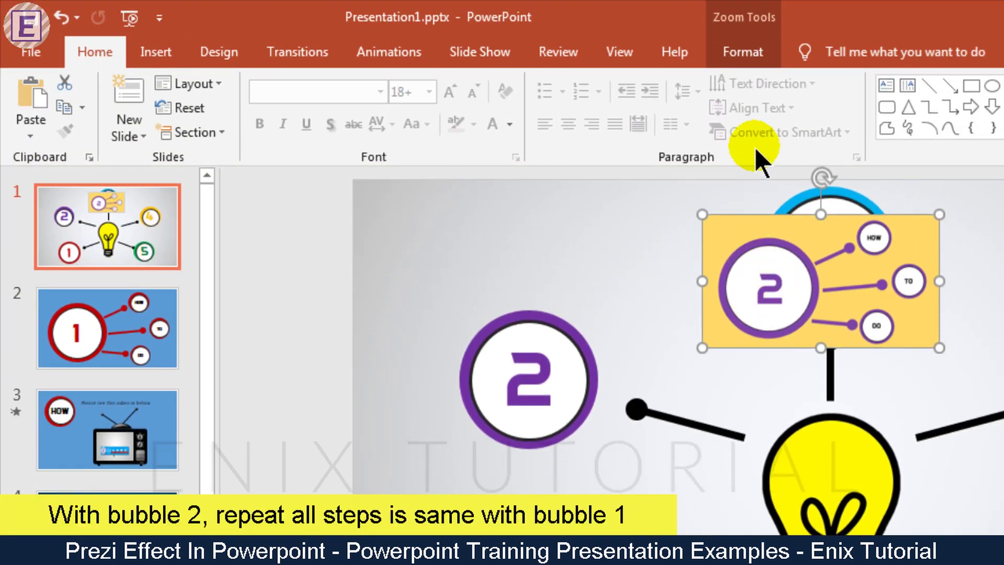
pyautogui.click(751, 61)
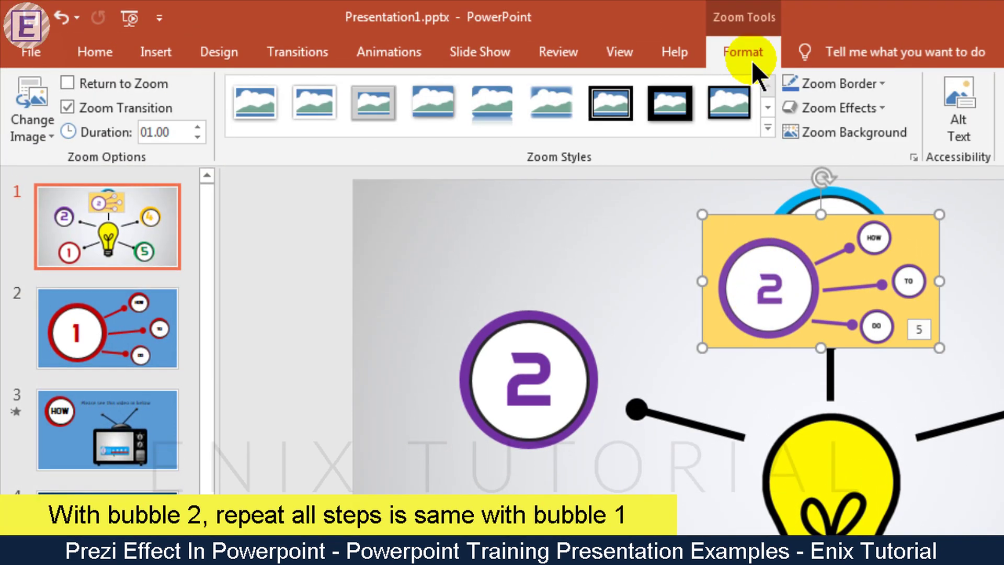
pyautogui.click(798, 130)
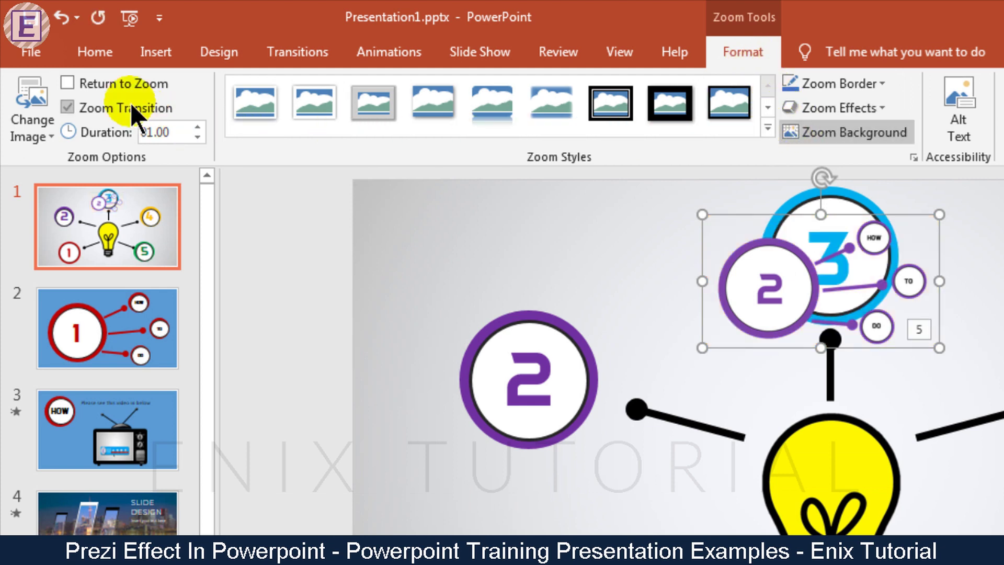
pyautogui.click(130, 84)
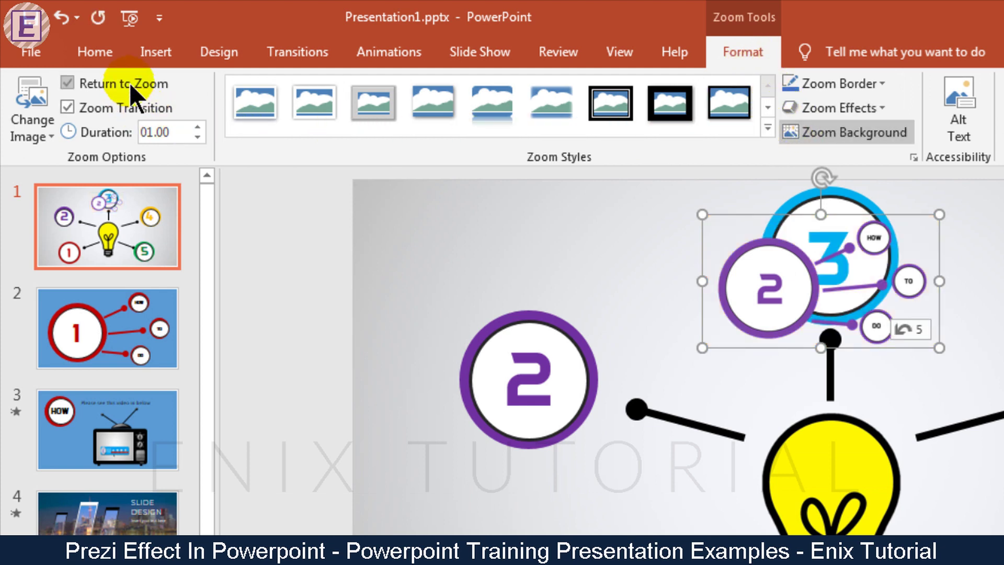
pyautogui.click(33, 93)
pyautogui.click(509, 361)
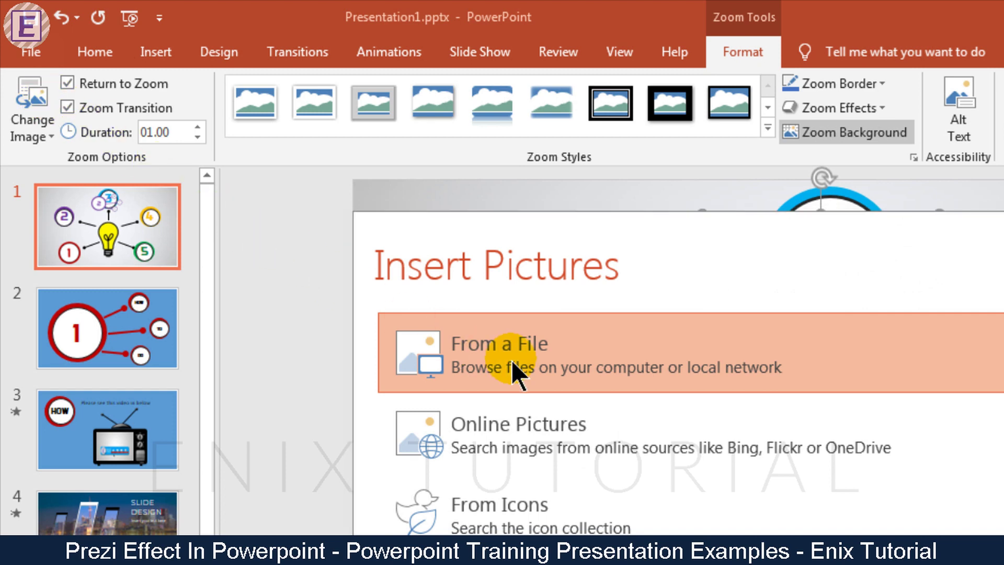
pyautogui.click(396, 173)
pyautogui.doubleClick(394, 169)
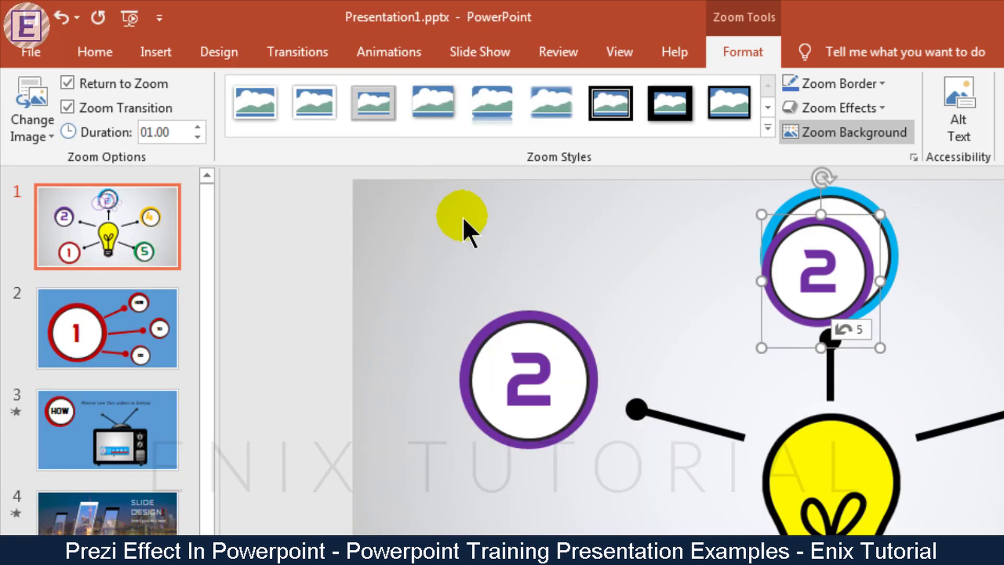
# Delete the original purple bubble 2 circle and move and enlarge the zoom into its spot
pyautogui.click(587, 353)
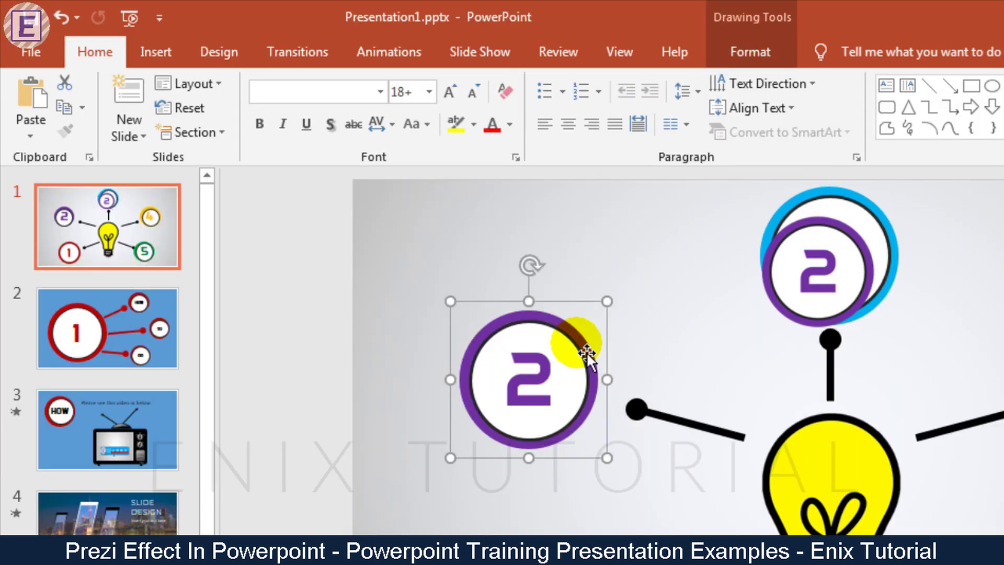
pyautogui.press('Delete')
pyautogui.moveTo(793, 274); pyautogui.dragTo(539, 384)
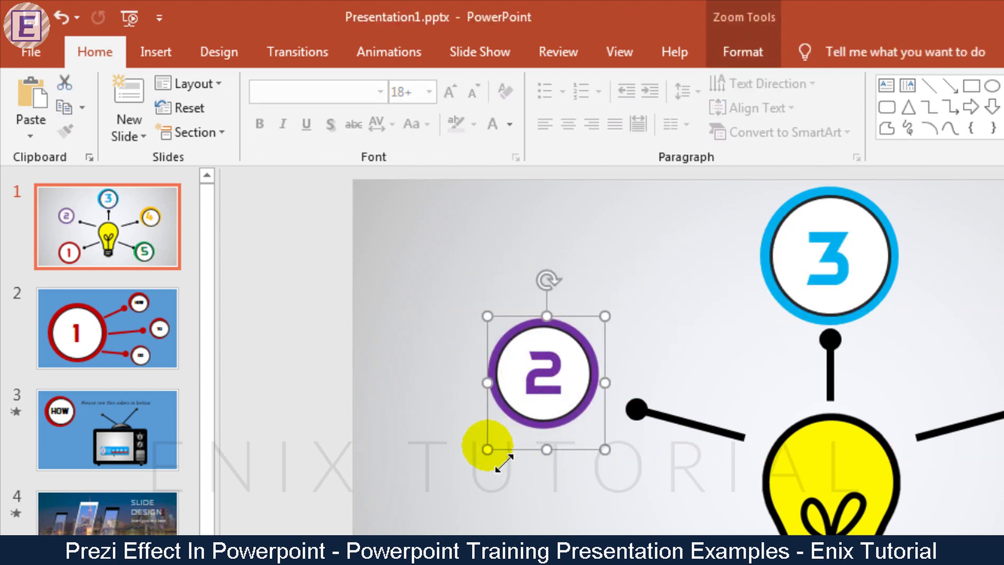
pyautogui.moveTo(486, 449)
pyautogui.mouseDown()
pyautogui.moveTo(482, 494)
pyautogui.moveTo(465, 478)
pyautogui.mouseUp()
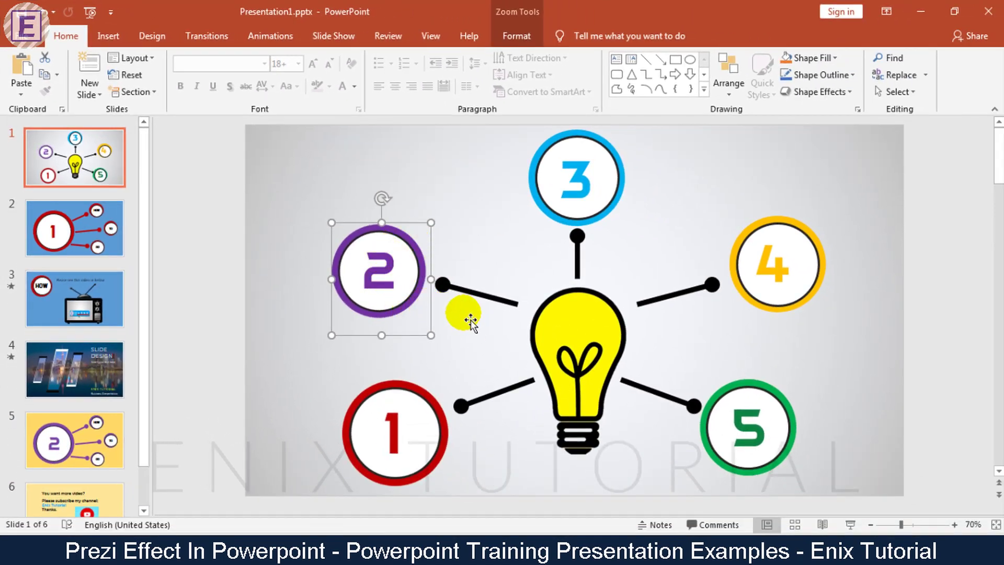
pyautogui.click(850, 524)
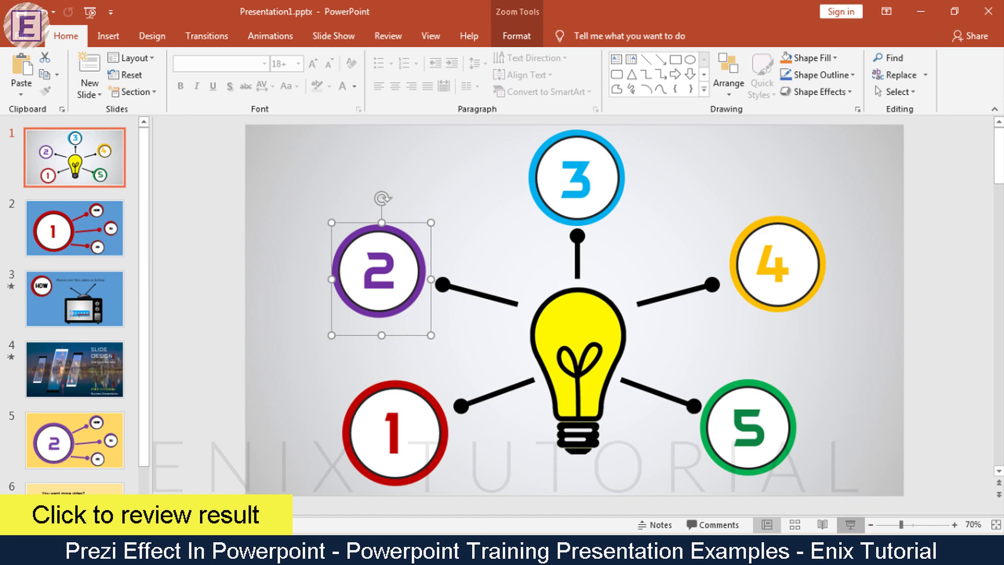
pyautogui.click(255, 459)
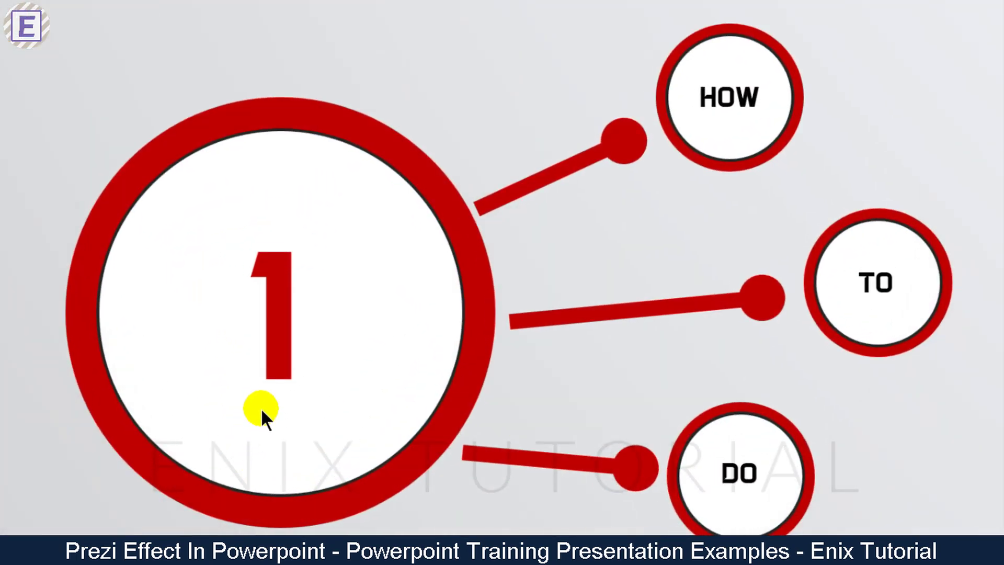
pyautogui.click(261, 410)
pyautogui.click(213, 236)
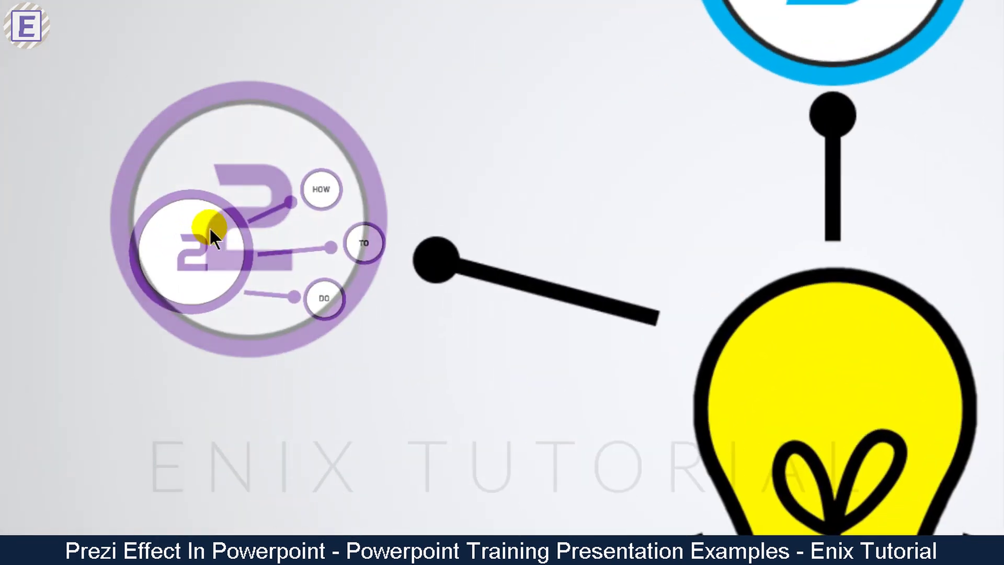
pyautogui.click(220, 239)
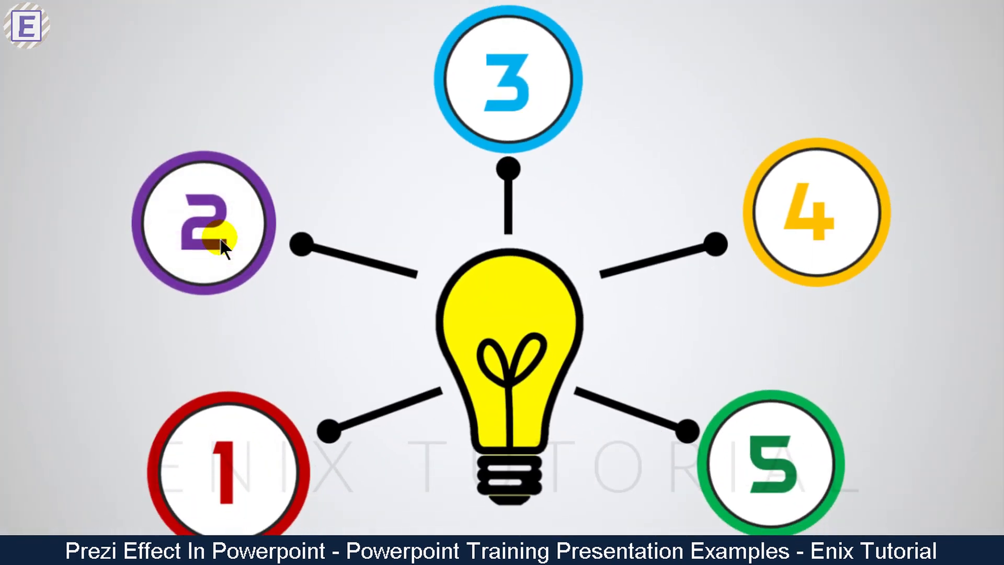
pyautogui.press('Escape')
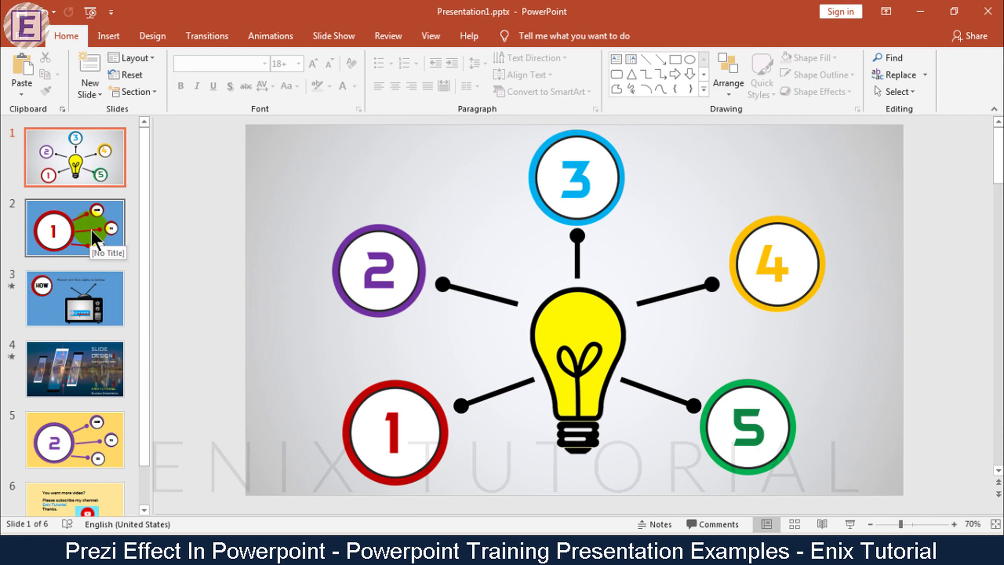
pyautogui.click(91, 230)
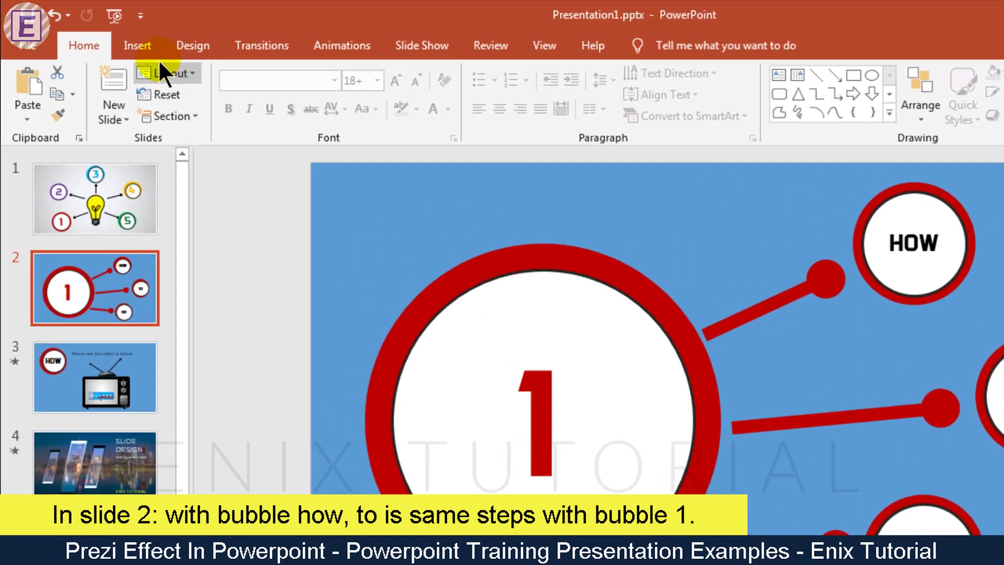
# Insert slide zooms for slide 3 (HOW video) and slide 4 (Slide Design)
pyautogui.click(148, 47)
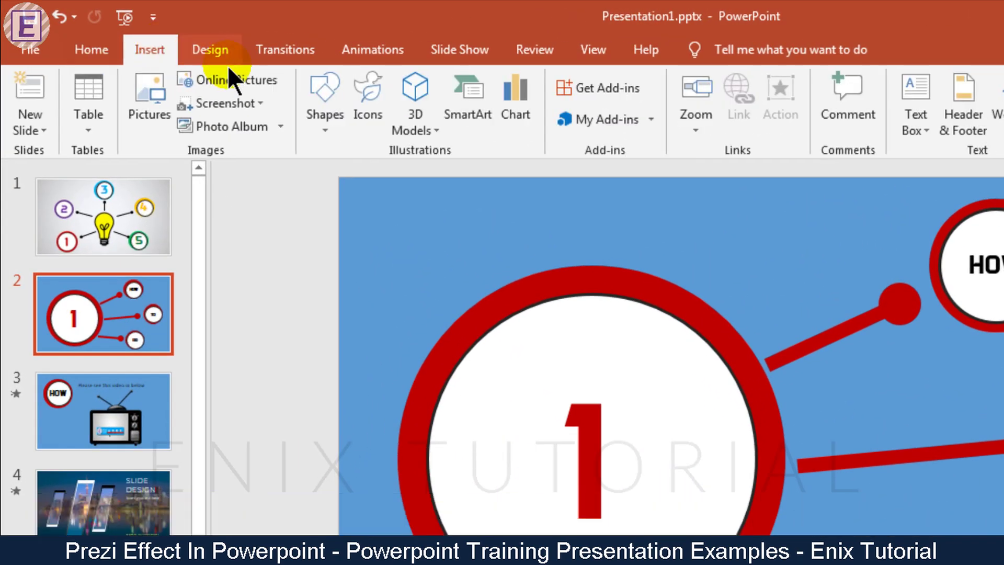
pyautogui.click(694, 127)
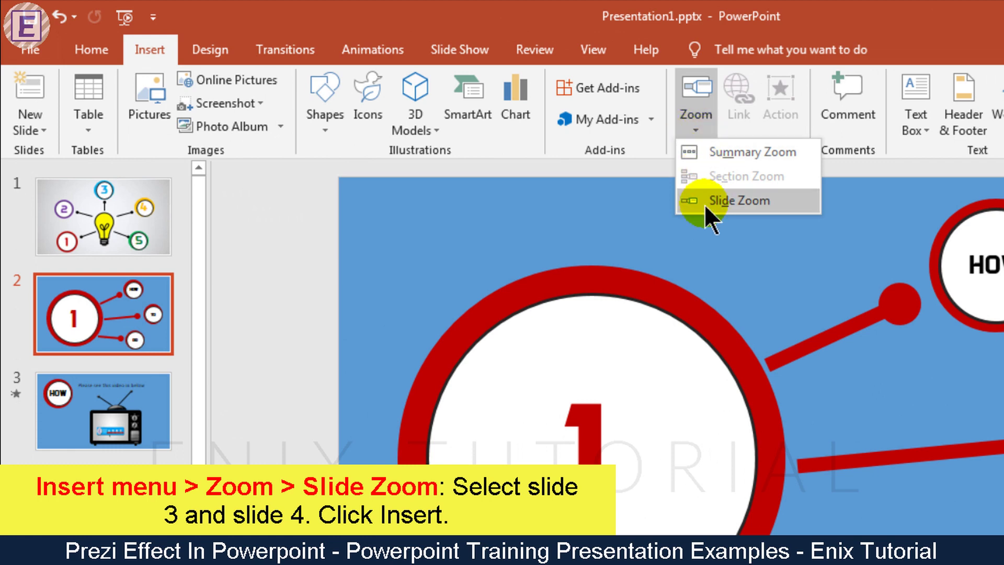
pyautogui.click(726, 201)
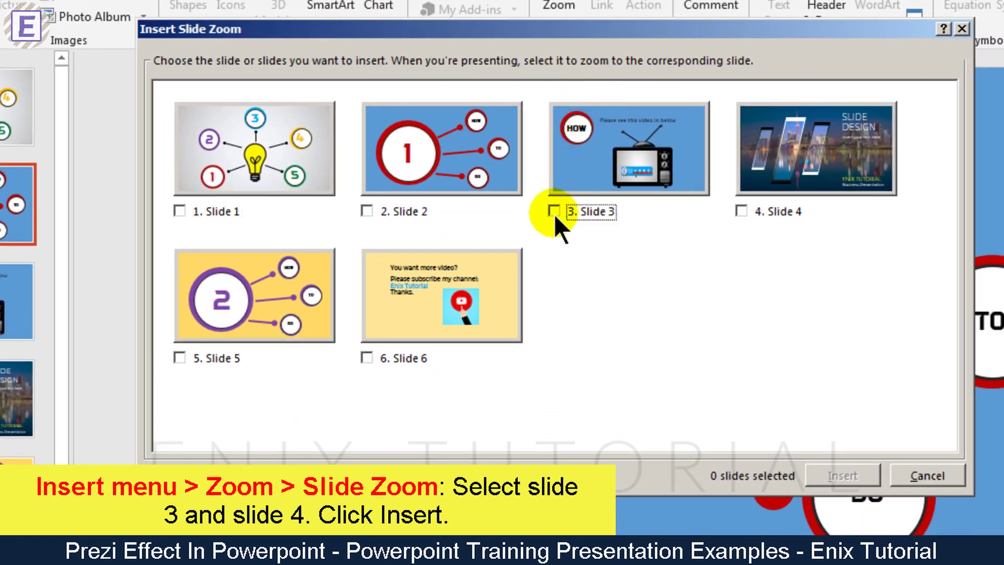
pyautogui.click(554, 212)
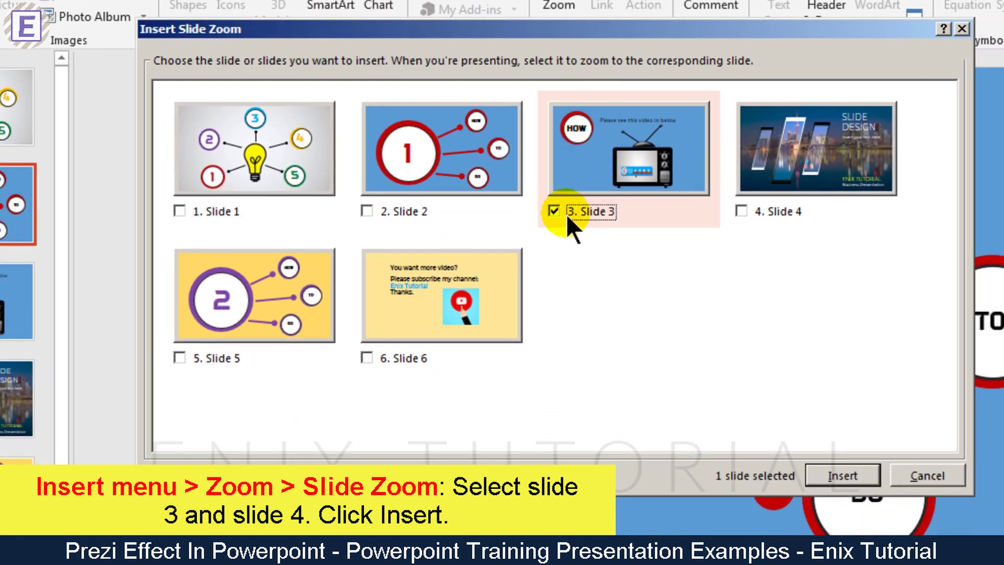
pyautogui.click(739, 211)
pyautogui.click(843, 473)
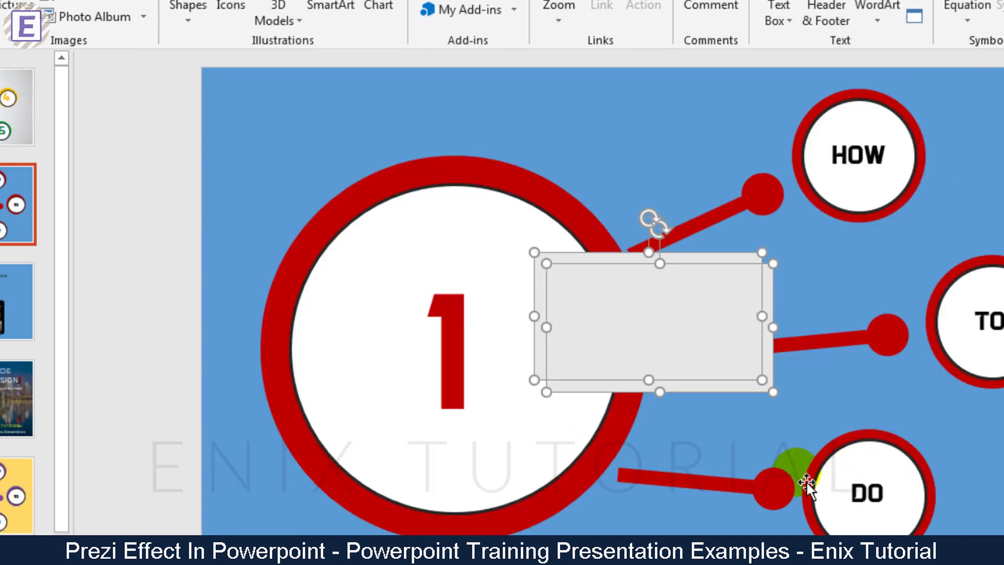
# Position the Slide Design and HOW video zooms near the top-left above the big circle
pyautogui.moveTo(569, 321); pyautogui.dragTo(237, 185)
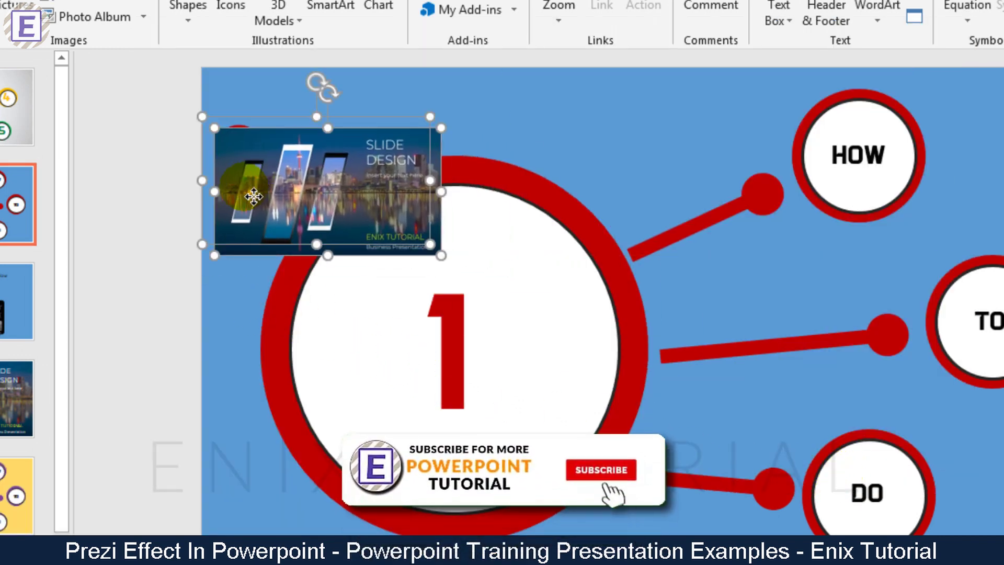
pyautogui.moveTo(702, 193); pyautogui.dragTo(703, 194)
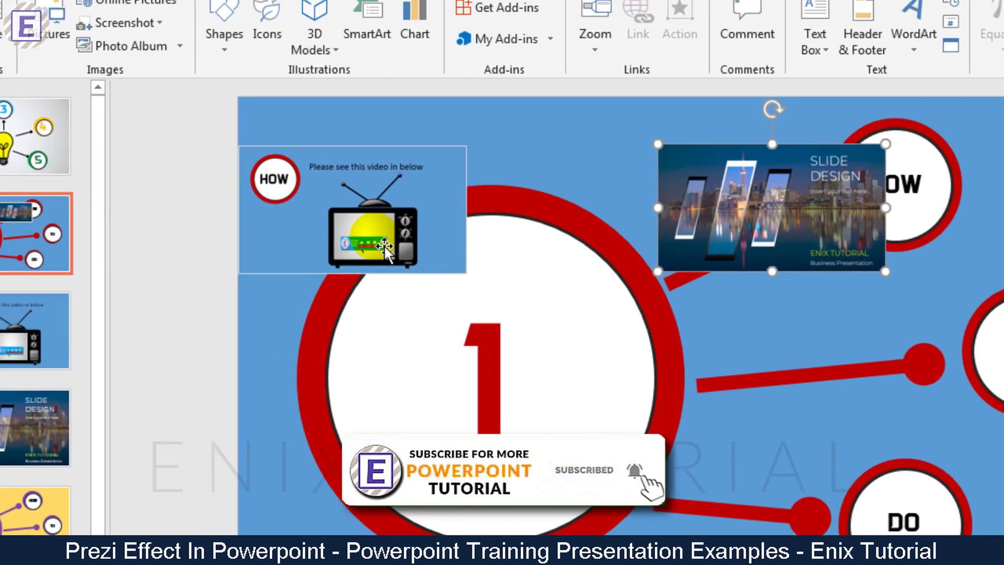
pyautogui.moveTo(384, 244); pyautogui.dragTo(508, 312)
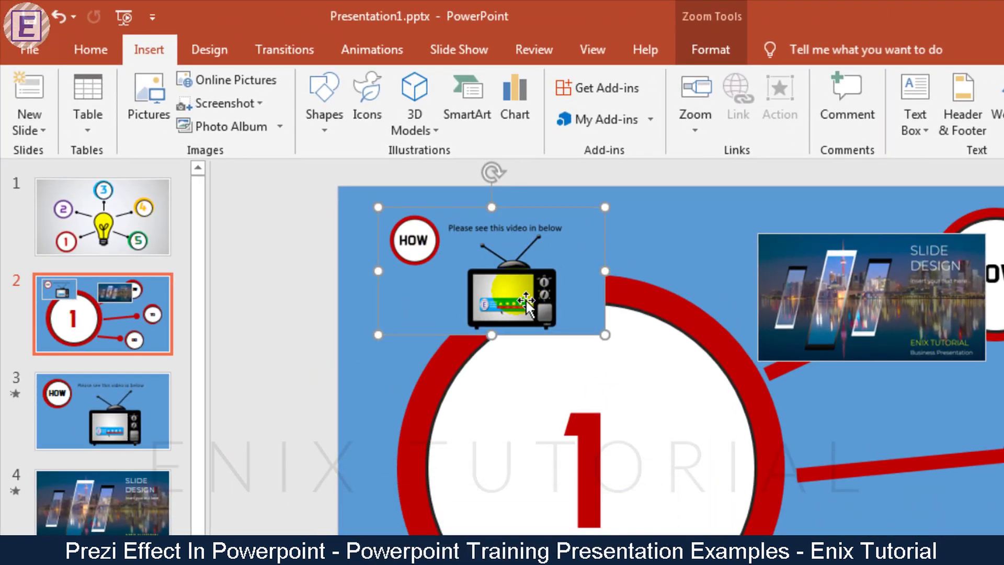
pyautogui.click(714, 48)
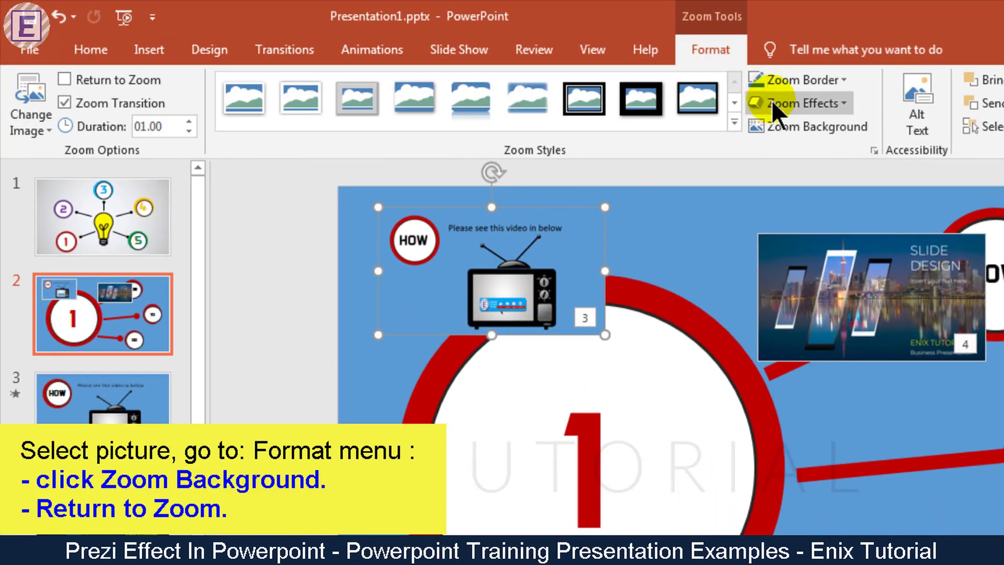
# Give the HOW video zoom a transparent background, Return to Zoom, and the bublehow.png image
pyautogui.click(793, 127)
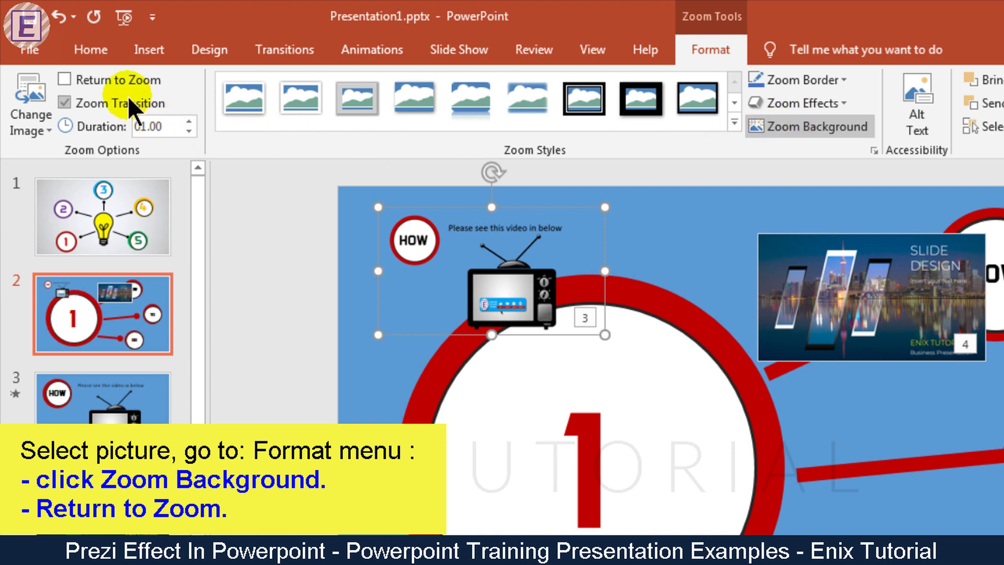
pyautogui.click(89, 81)
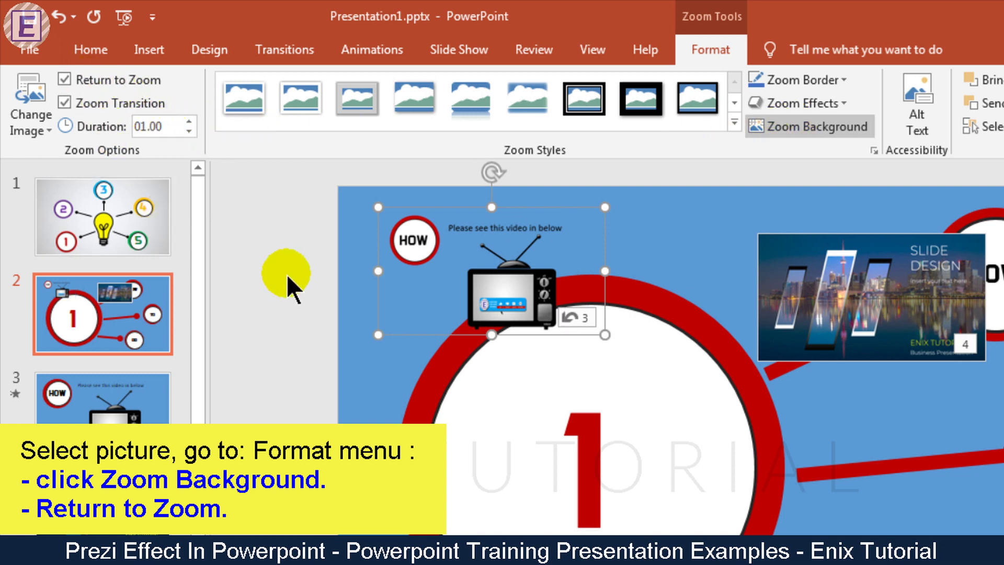
pyautogui.click(33, 91)
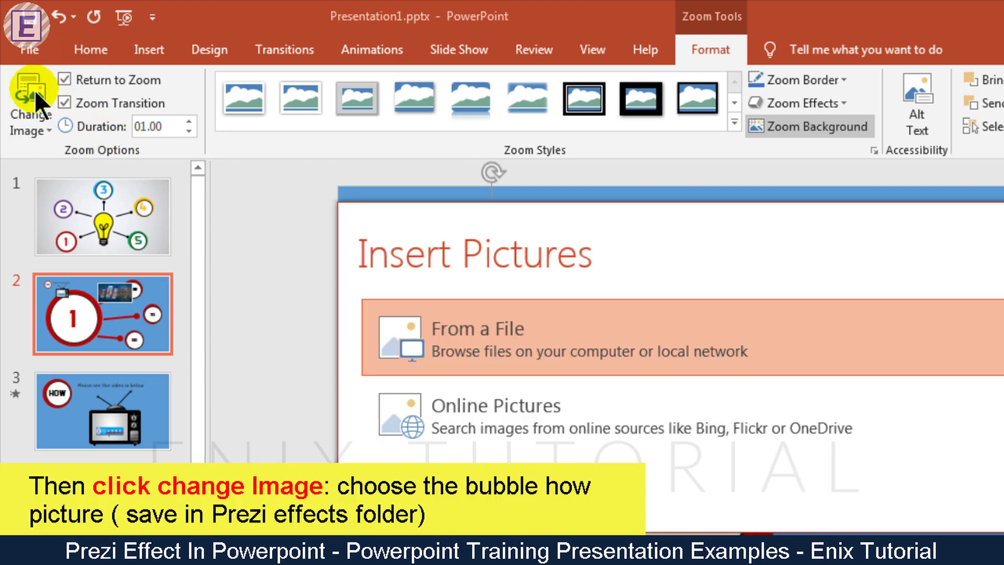
pyautogui.click(486, 323)
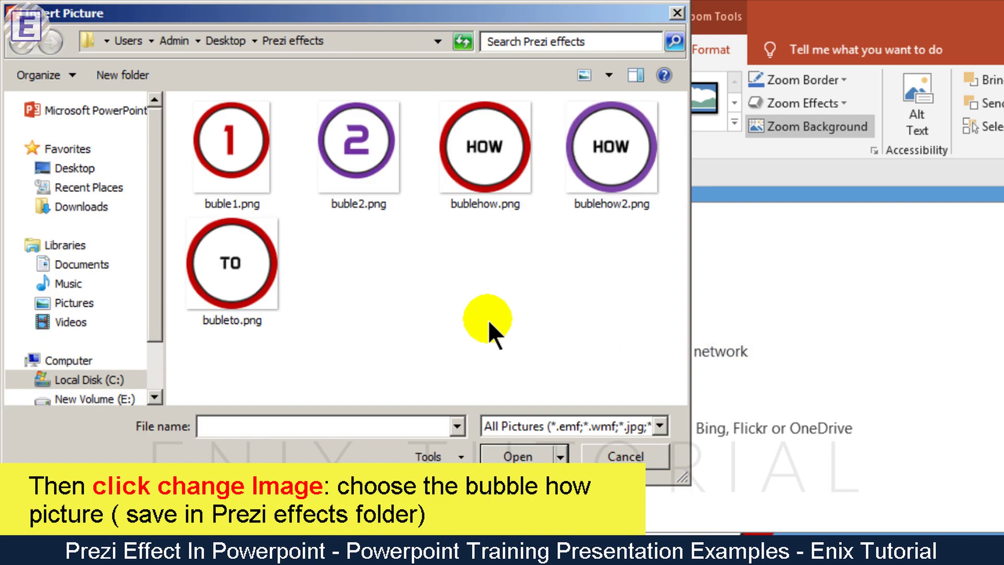
pyautogui.doubleClick(465, 158)
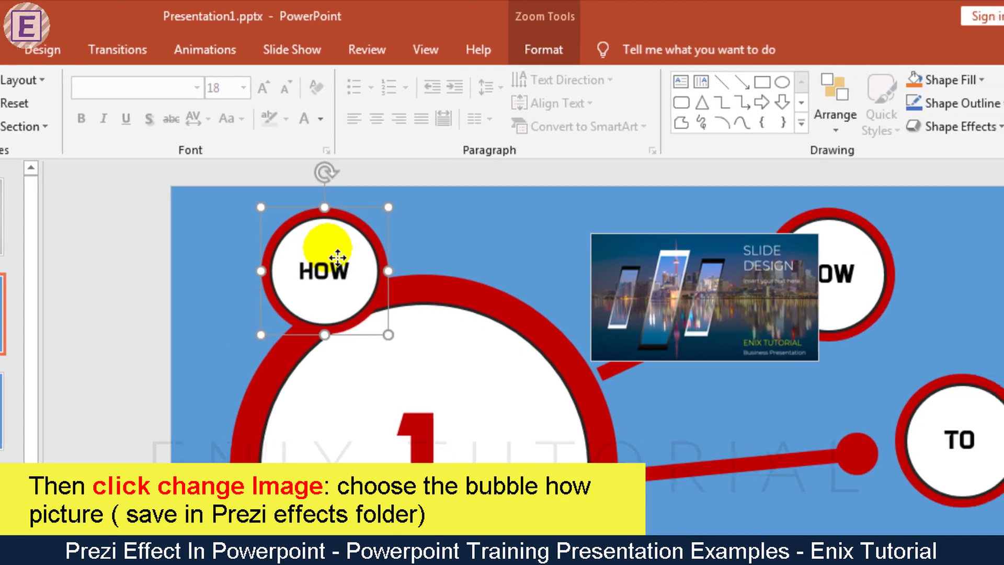
# Delete the original HOW circle and move and resize the HOW zoom into its place
pyautogui.moveTo(337, 258); pyautogui.dragTo(839, 256)
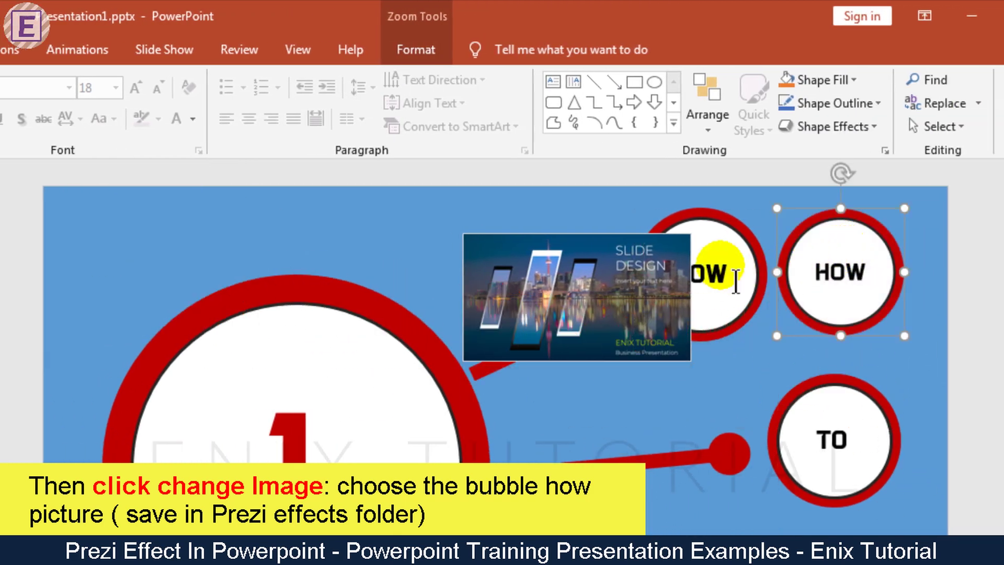
pyautogui.moveTo(715, 276); pyautogui.dragTo(362, 267)
pyautogui.click(714, 220)
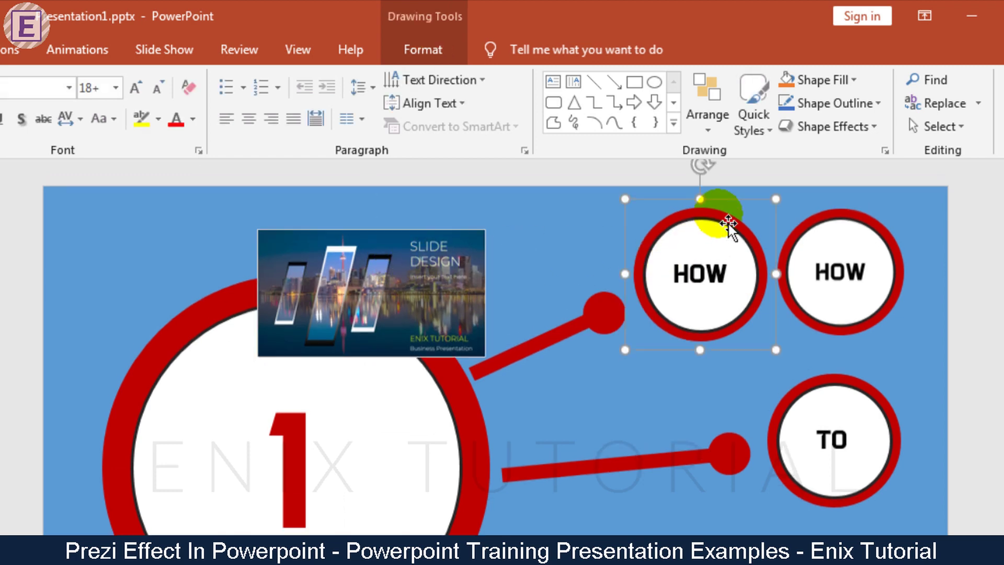
pyautogui.press('Delete')
pyautogui.click(705, 249)
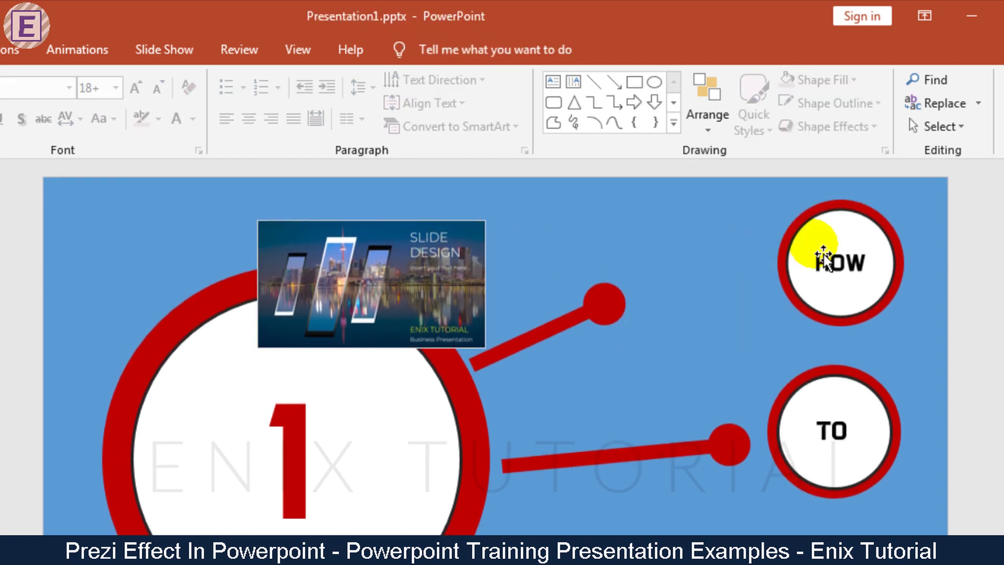
pyautogui.moveTo(827, 260); pyautogui.dragTo(695, 255)
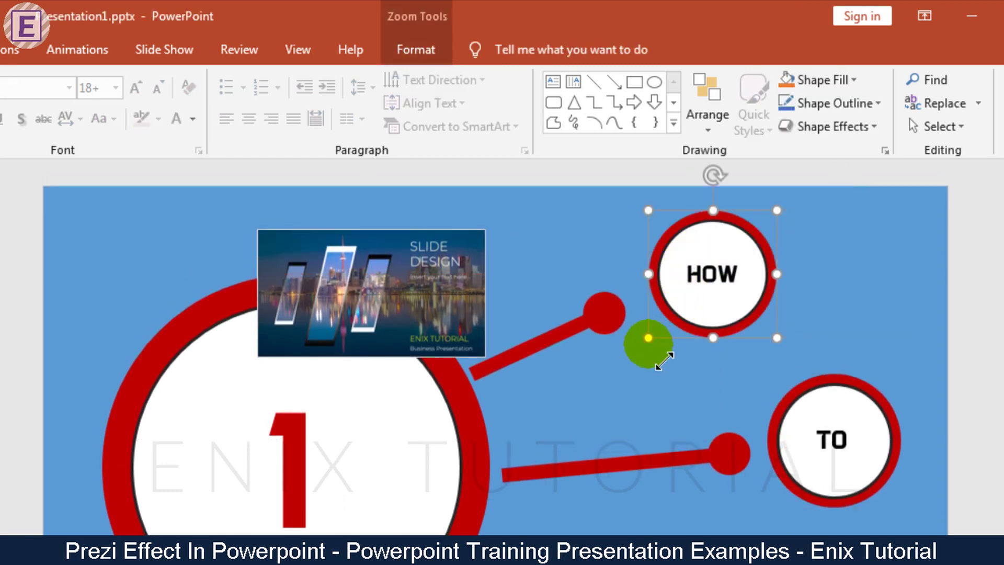
pyautogui.moveTo(649, 337)
pyautogui.mouseDown()
pyautogui.moveTo(656, 369)
pyautogui.moveTo(660, 359)
pyautogui.mouseUp()
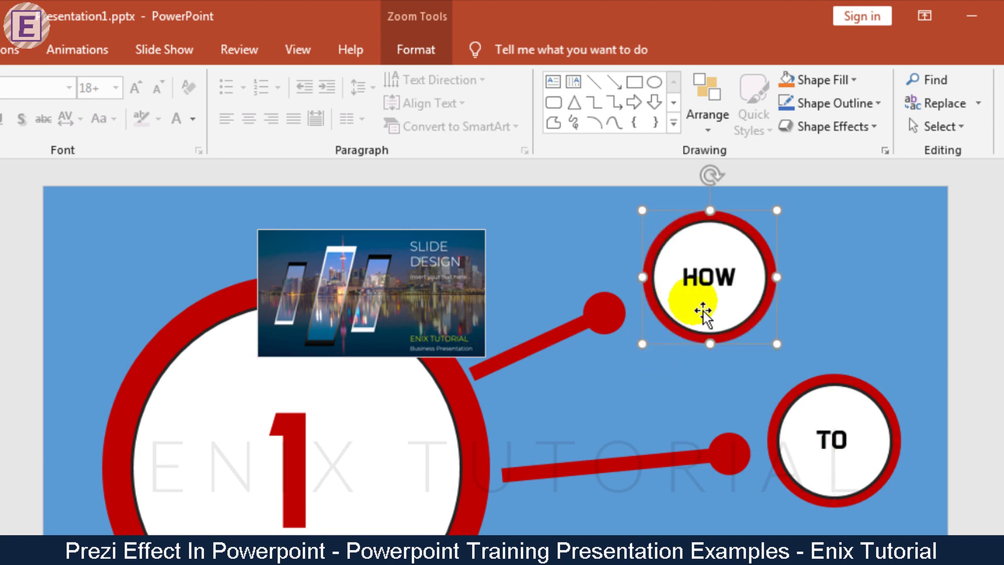
pyautogui.moveTo(702, 314); pyautogui.dragTo(713, 298)
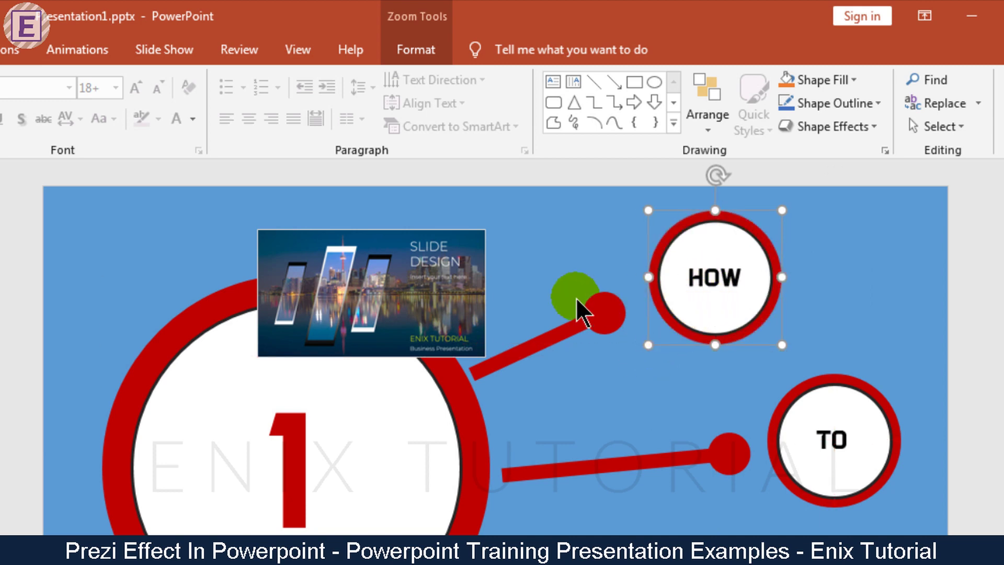
pyautogui.click(447, 292)
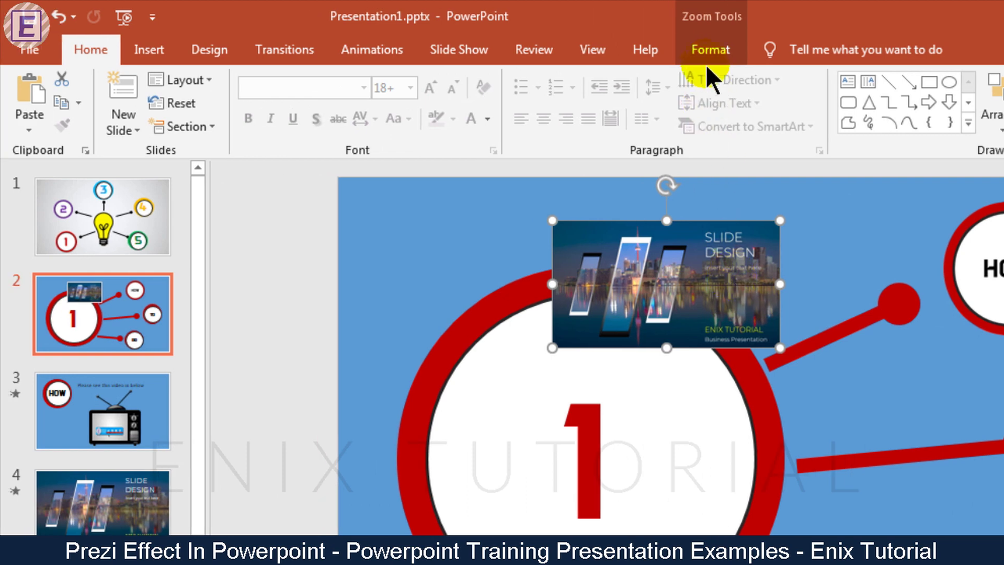
# Give the Slide Design zoom a transparent background and bubleto.png image, placed at the TO spot
pyautogui.click(710, 50)
pyautogui.click(795, 127)
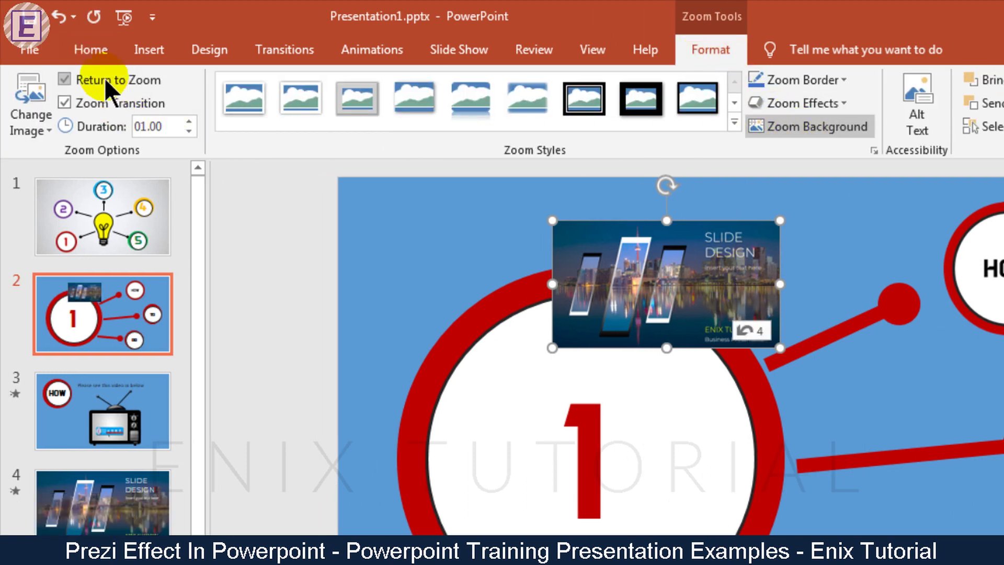
pyautogui.click(29, 85)
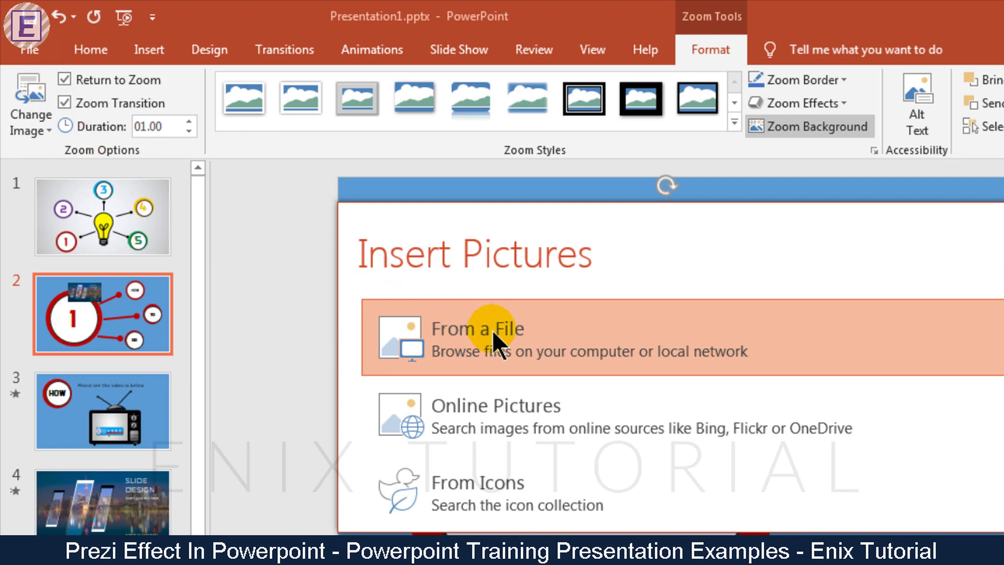
pyautogui.click(496, 343)
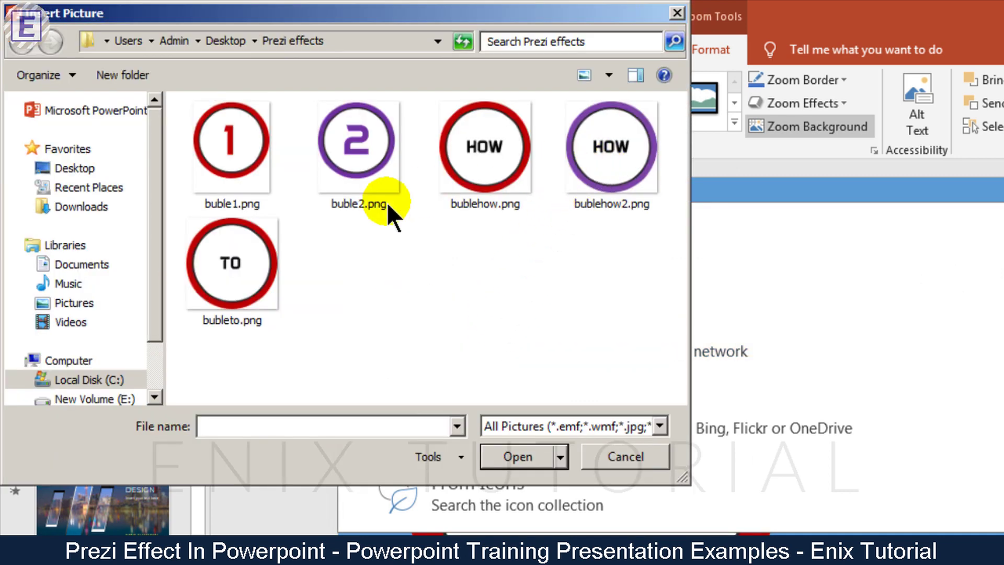
pyautogui.doubleClick(243, 253)
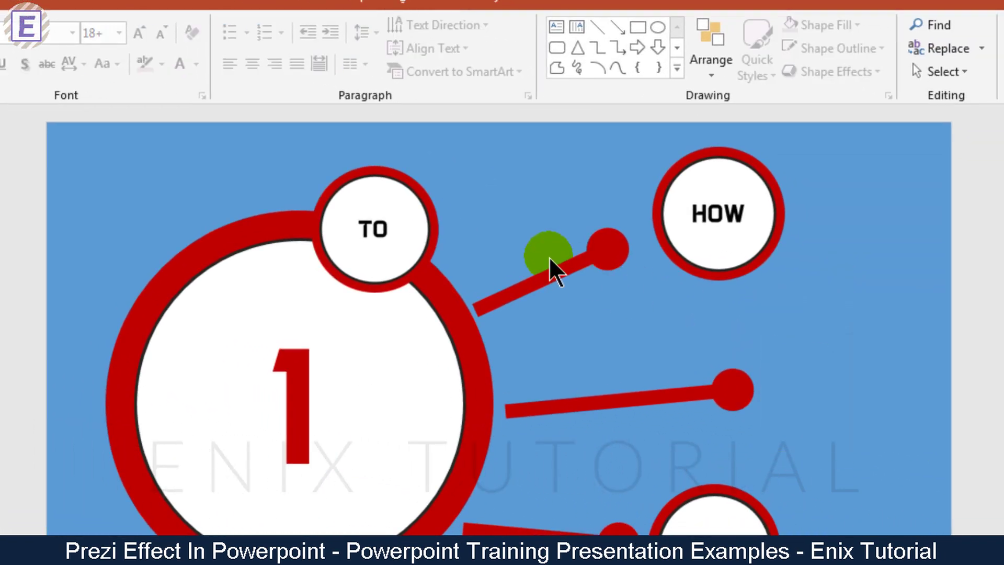
pyautogui.moveTo(388, 219); pyautogui.dragTo(855, 371)
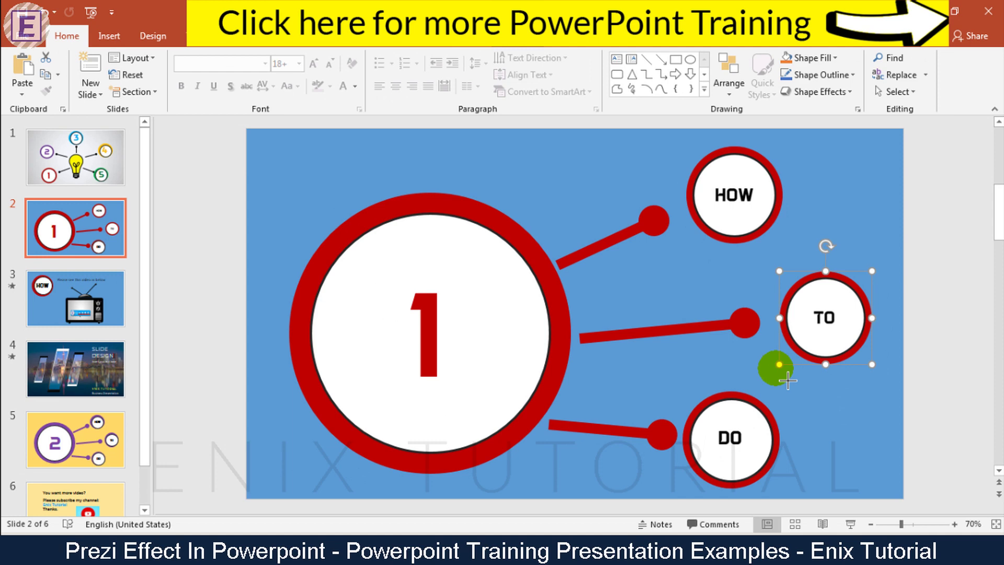
pyautogui.moveTo(779, 364); pyautogui.dragTo(774, 369)
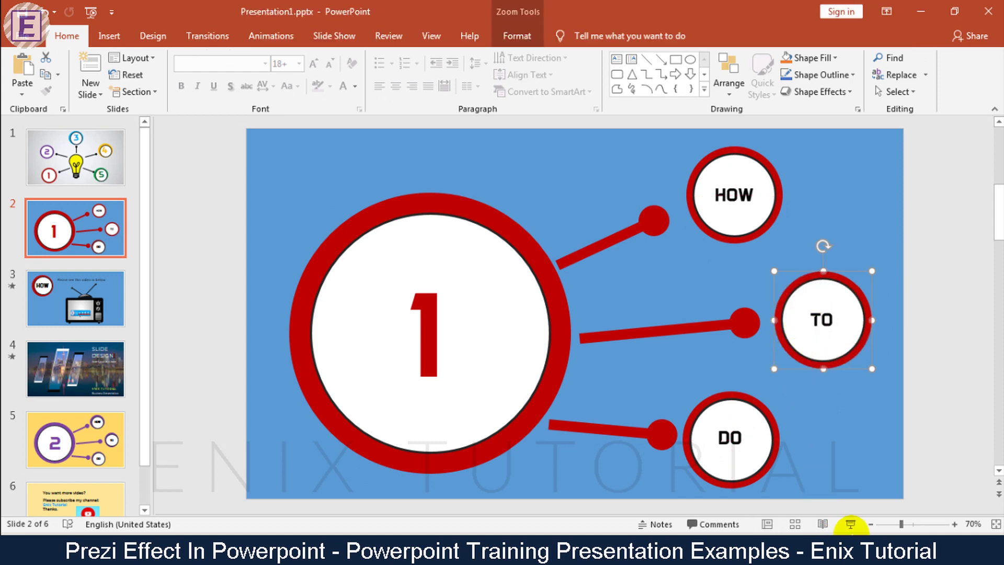
pyautogui.click(850, 528)
pyautogui.click(737, 115)
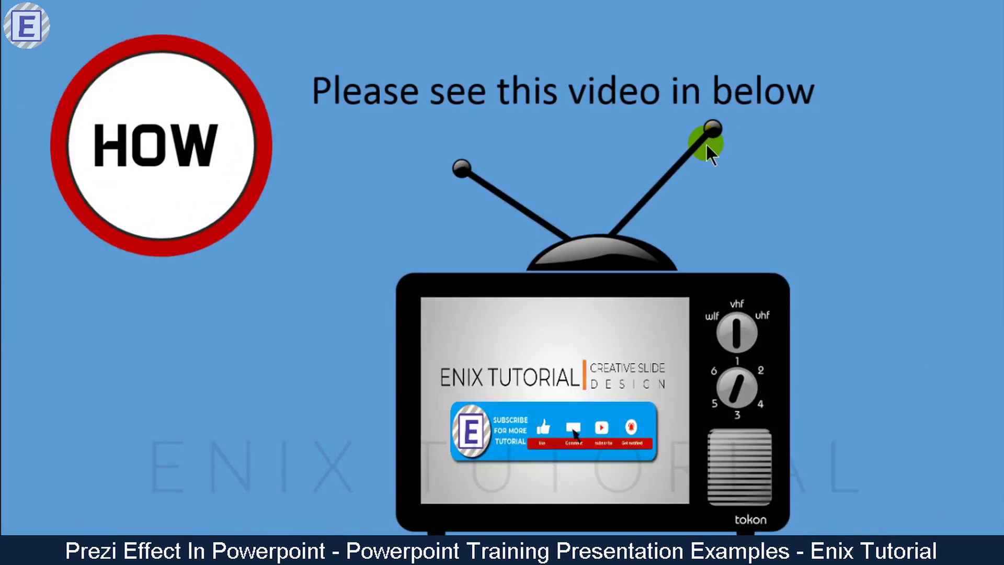
pyautogui.click(742, 213)
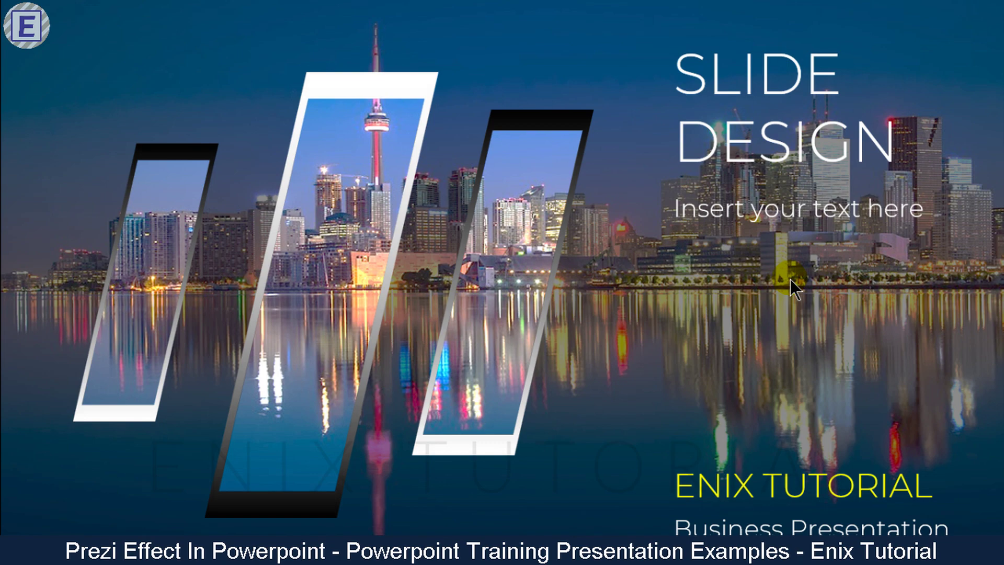
pyautogui.click(790, 279)
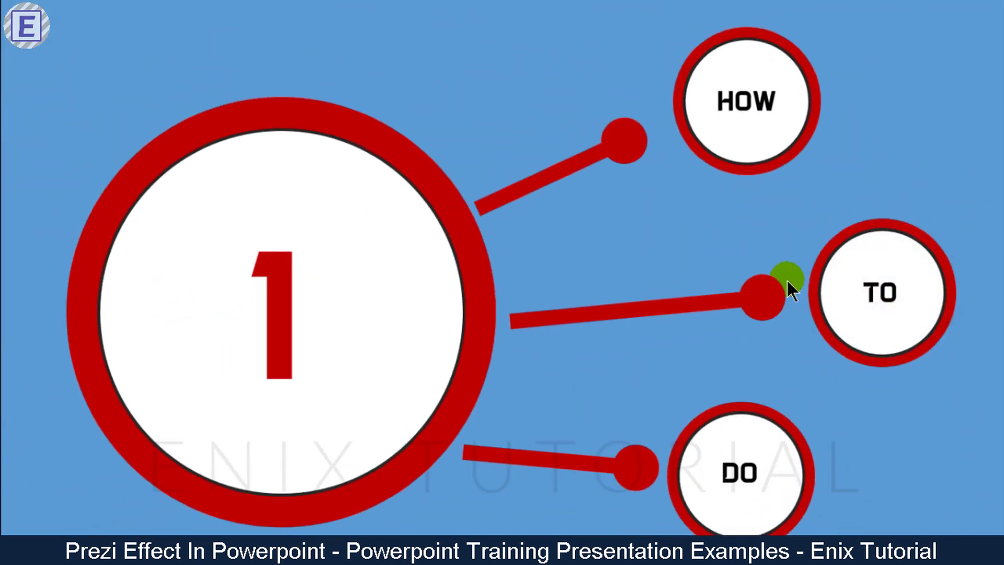
pyautogui.press('Escape')
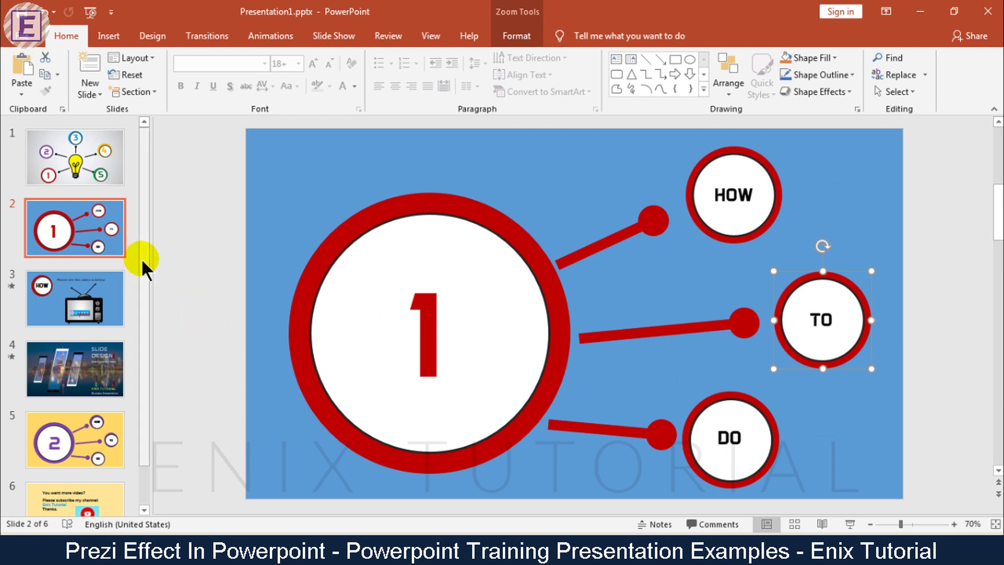
# On slide 5, insert a slide zoom to slide 6
pyautogui.moveTo(141, 261); pyautogui.dragTo(143, 325)
pyautogui.click(104, 378)
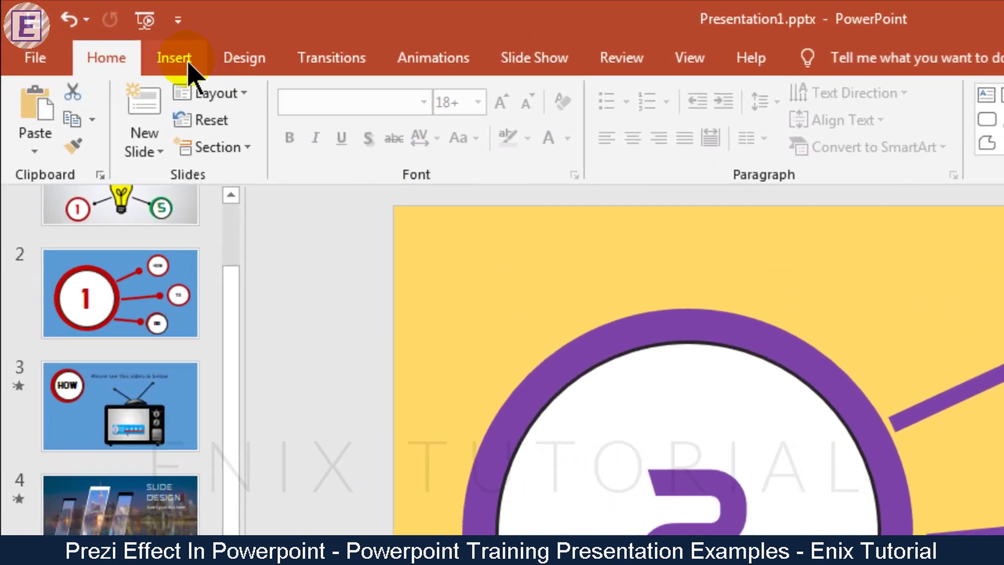
pyautogui.click(189, 64)
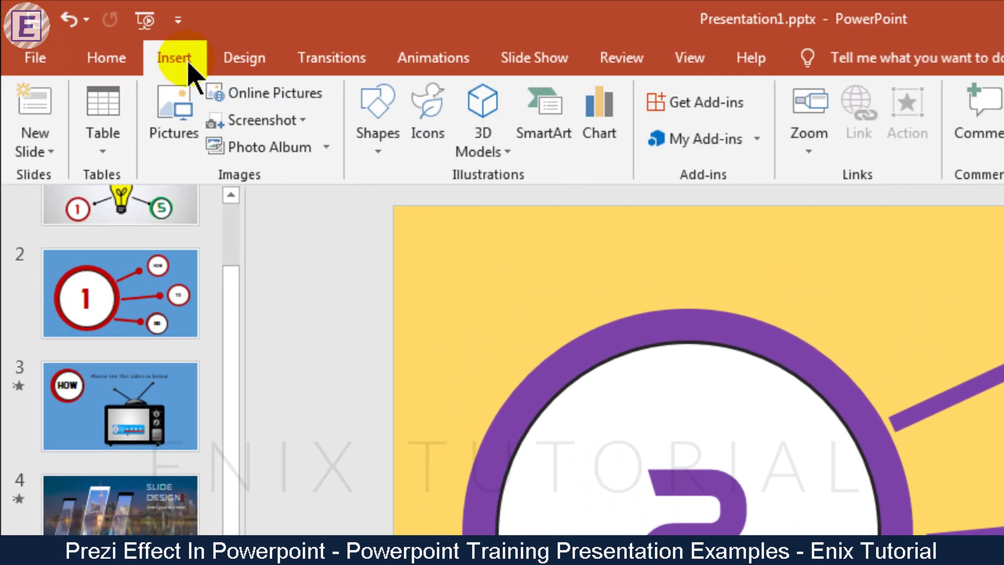
pyautogui.click(808, 134)
pyautogui.click(864, 246)
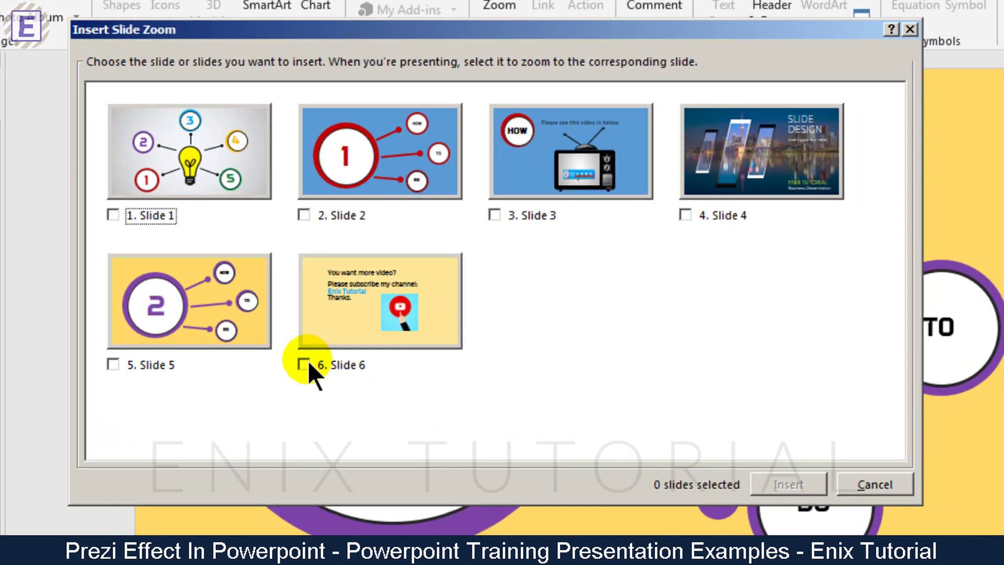
pyautogui.click(308, 363)
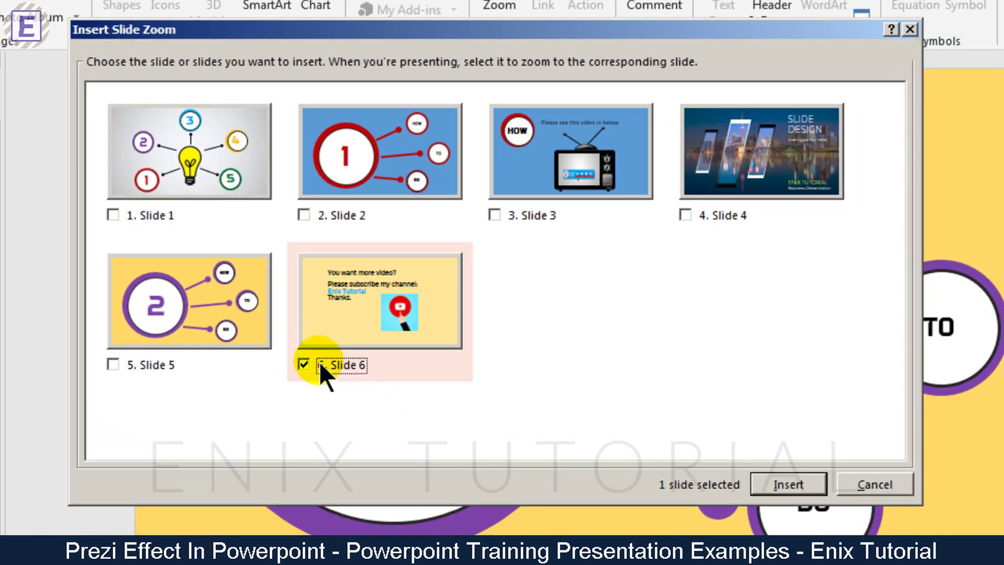
pyautogui.click(769, 480)
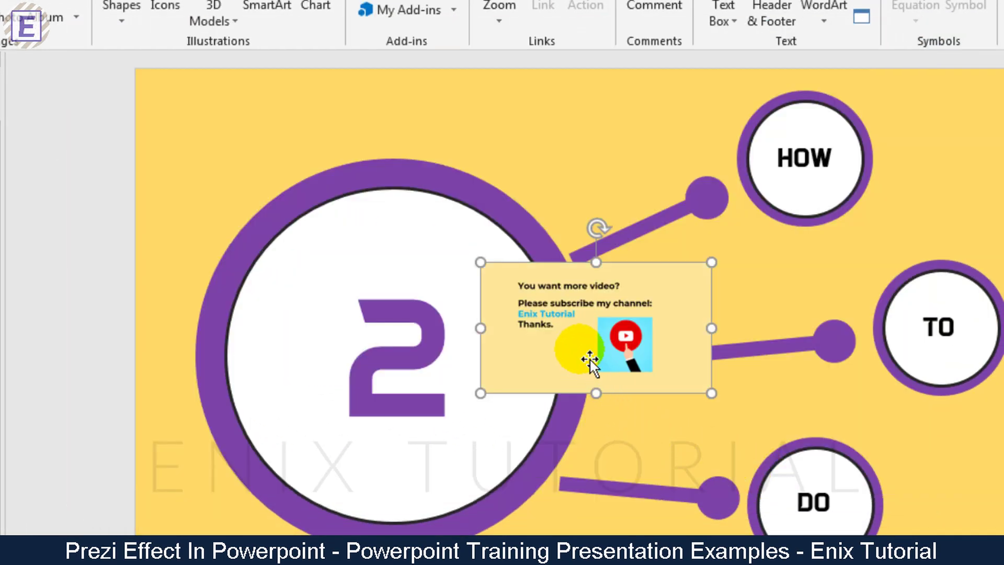
# Move the slide 6 zoom beside HOW, make its background transparent, and use bublehow2.png
pyautogui.moveTo(590, 360); pyautogui.dragTo(567, 175)
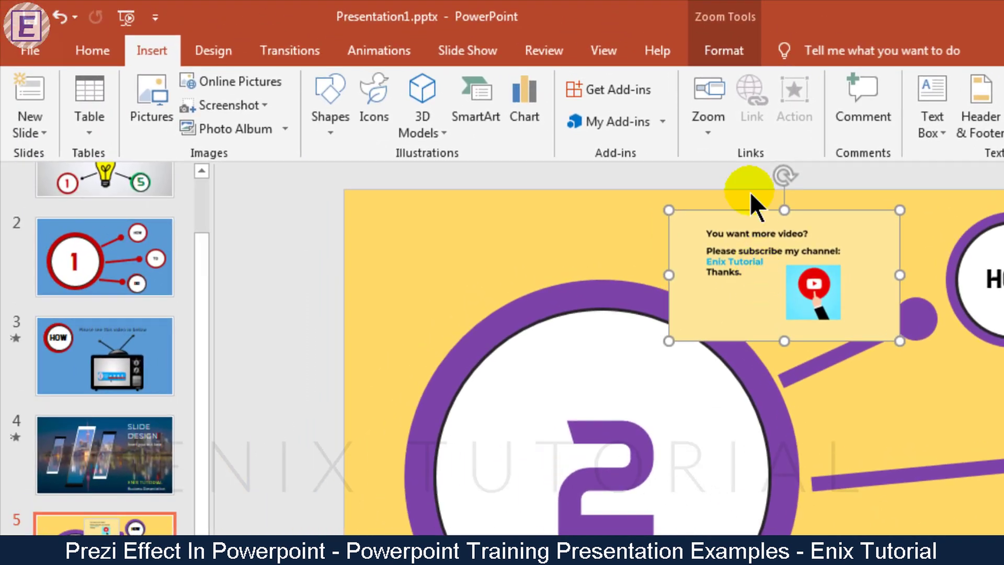
pyautogui.click(735, 49)
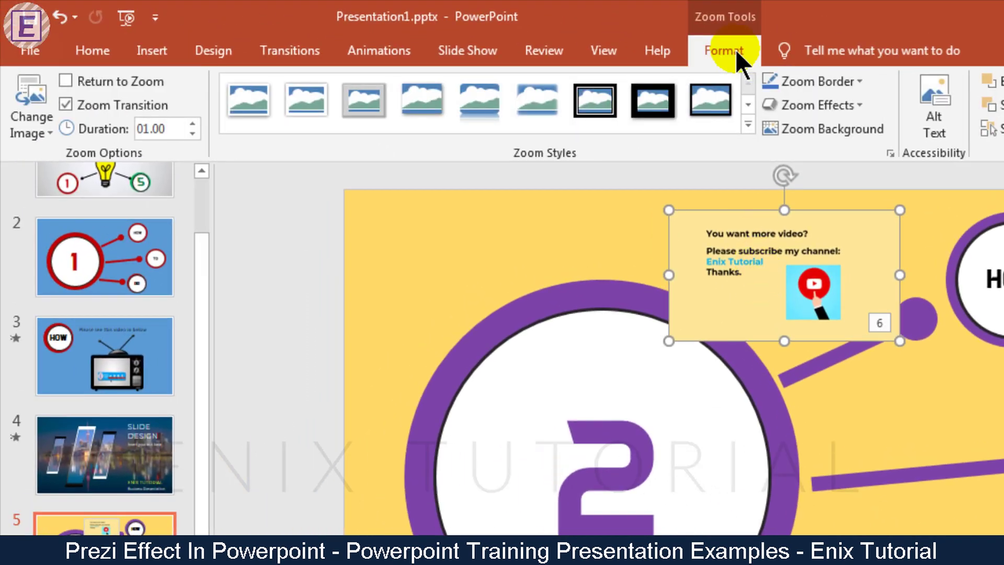
pyautogui.click(806, 129)
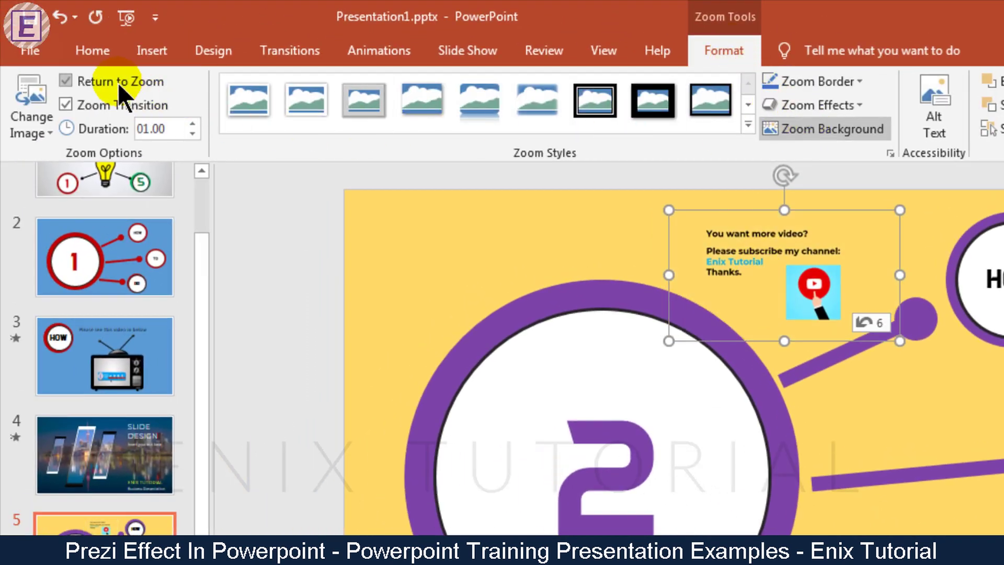
pyautogui.click(36, 95)
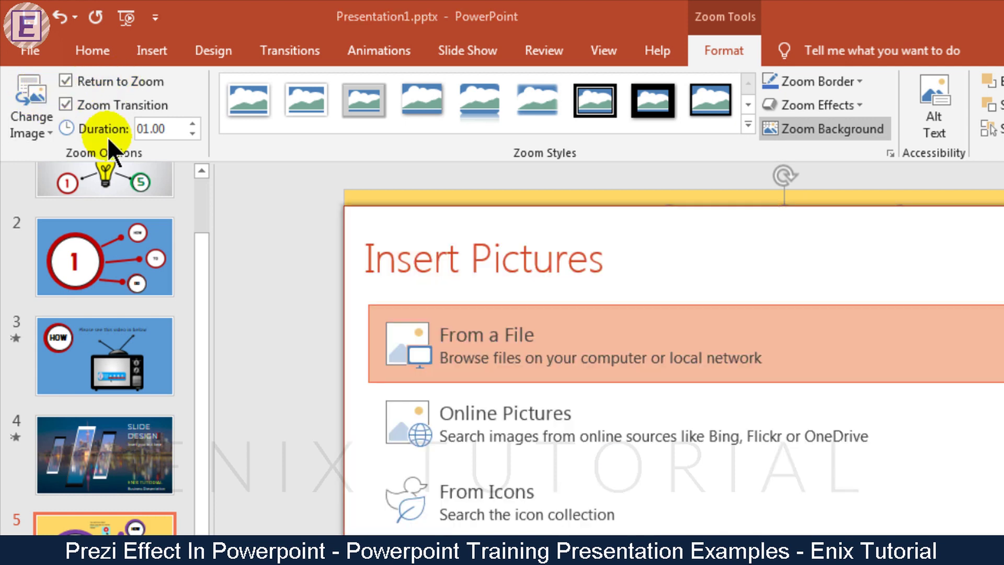
pyautogui.click(497, 336)
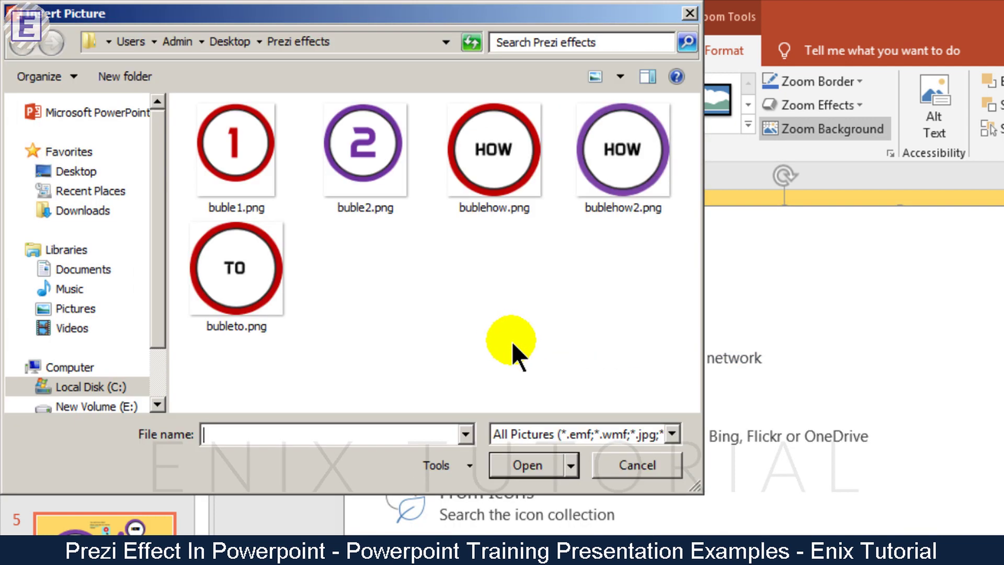
pyautogui.doubleClick(636, 149)
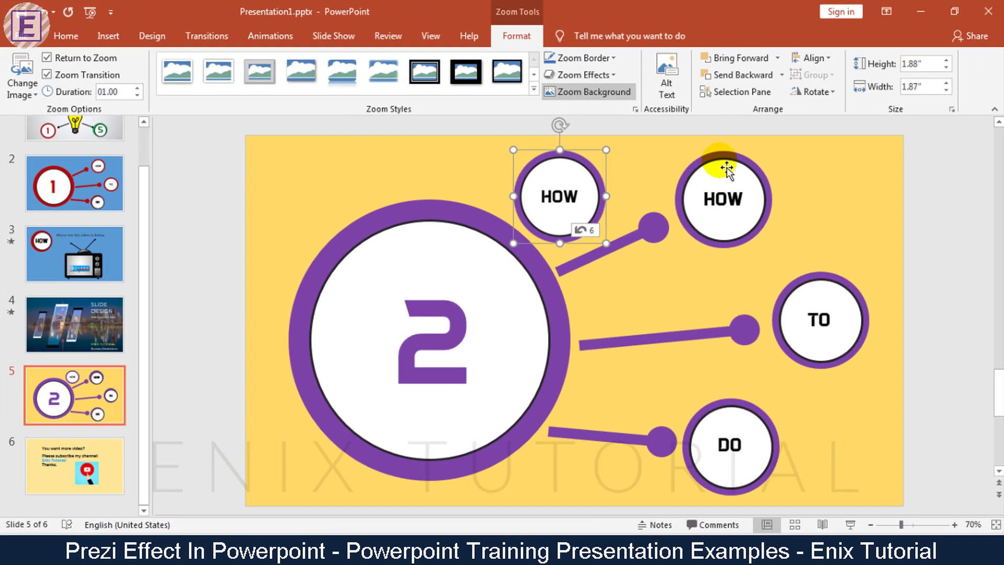
pyautogui.click(727, 167)
# Delete the original HOW bubble and move and slightly enlarge the new zoom in the top-right spot
pyautogui.press('Delete')
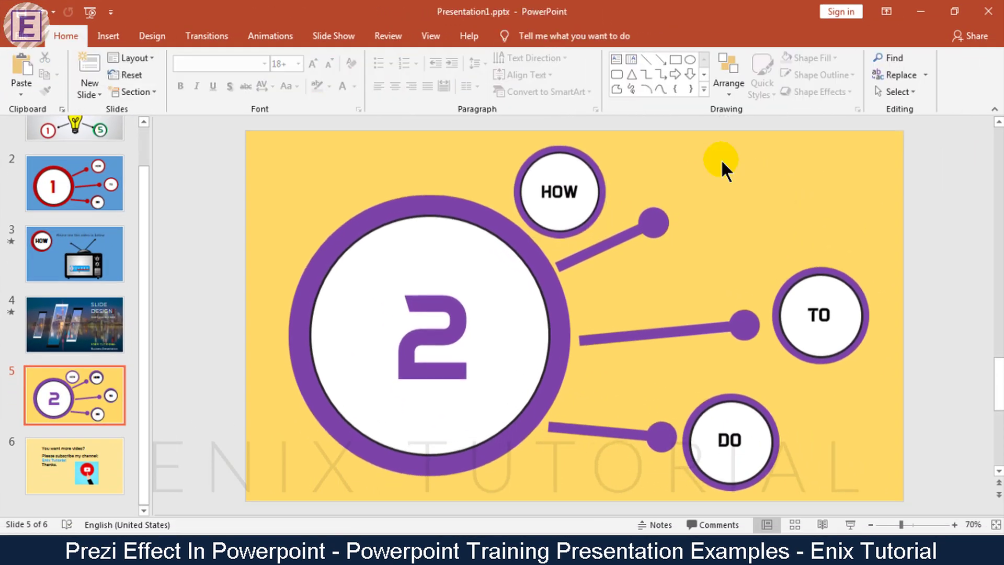
pyautogui.moveTo(587, 179)
pyautogui.mouseDown()
pyautogui.moveTo(779, 202)
pyautogui.moveTo(750, 196)
pyautogui.mouseUp()
pyautogui.moveTo(699, 261); pyautogui.dragTo(679, 252)
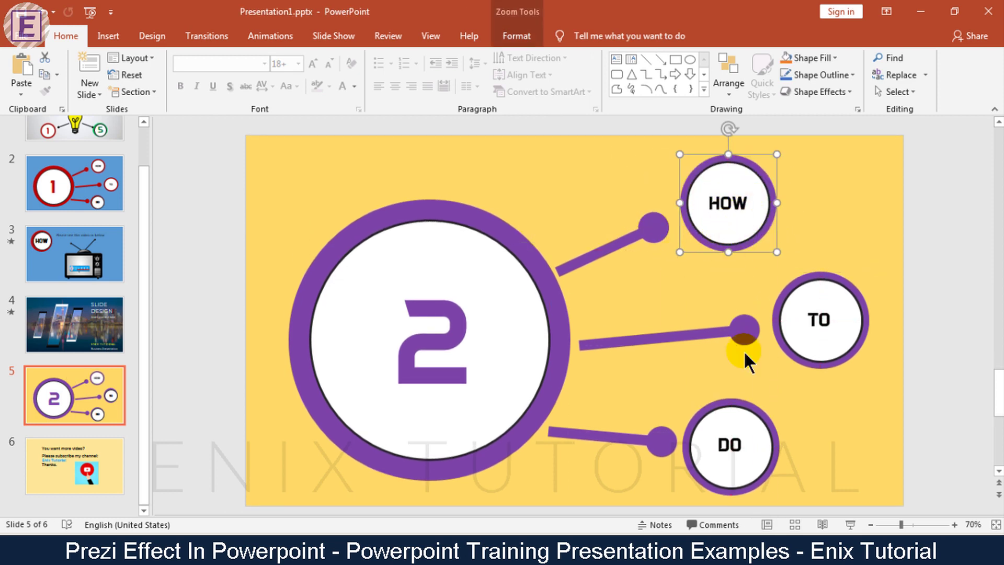
# Test in a slide show from slide 5 that HOW zooms to the subscribe slide and back
pyautogui.click(850, 525)
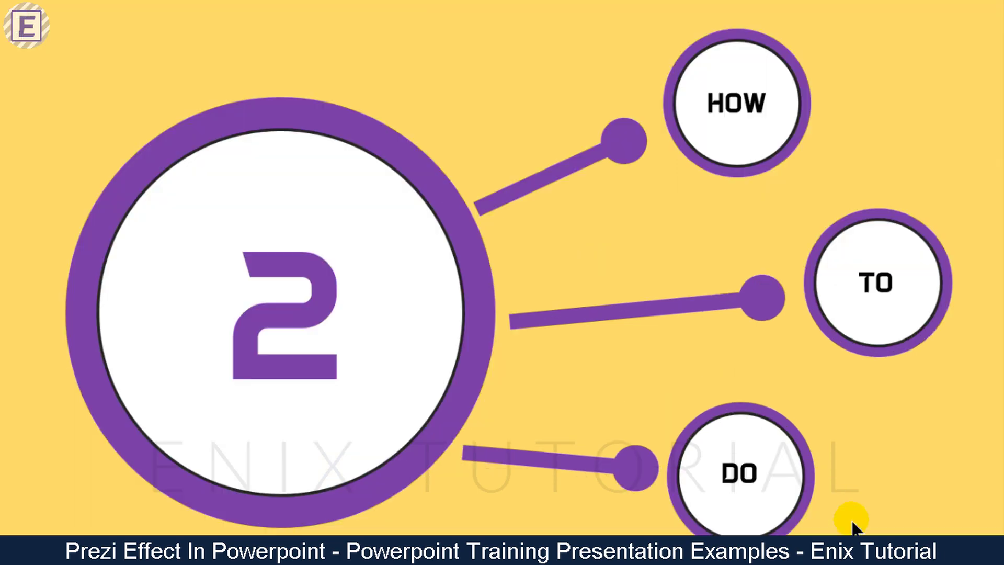
pyautogui.click(746, 121)
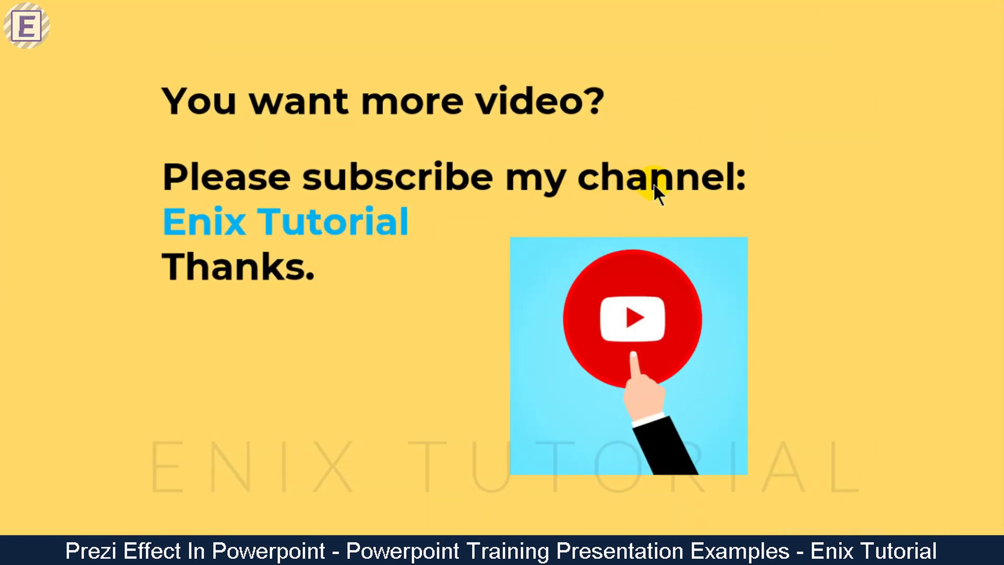
pyautogui.click(654, 183)
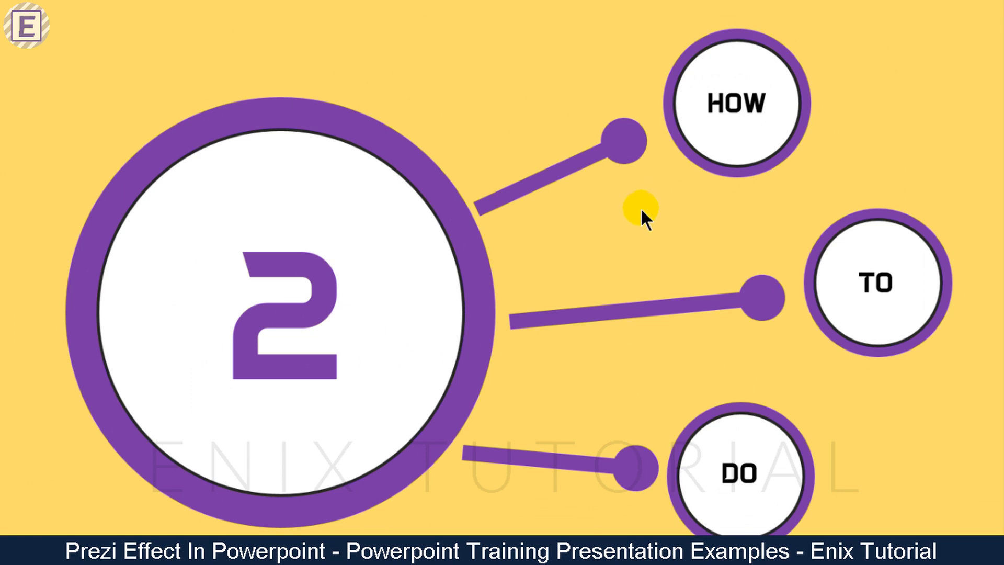
pyautogui.press('Escape')
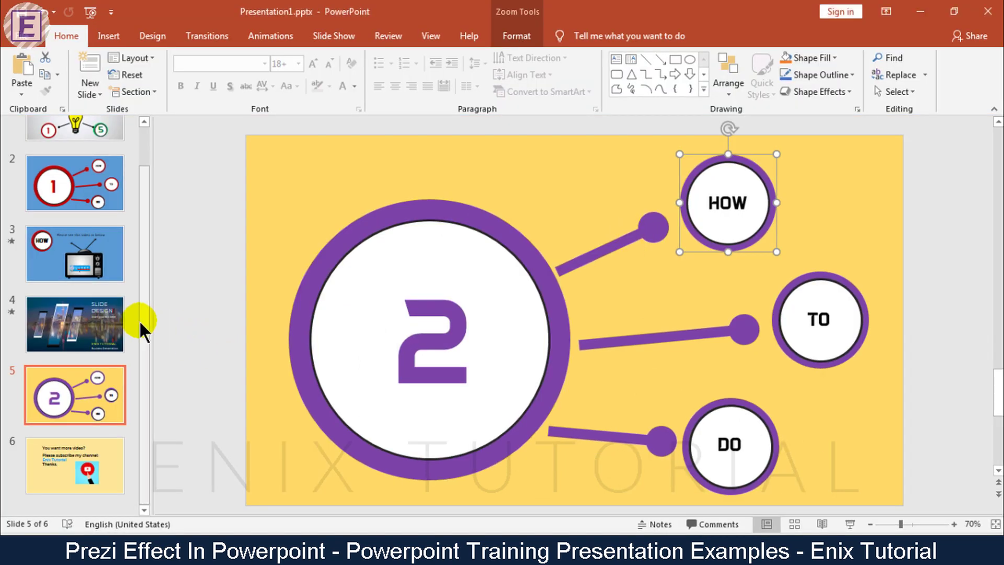
# Run the slide show from slide 1, zooming into circle 1 and its HOW and TO slides
pyautogui.moveTo(141, 321); pyautogui.dragTo(142, 255)
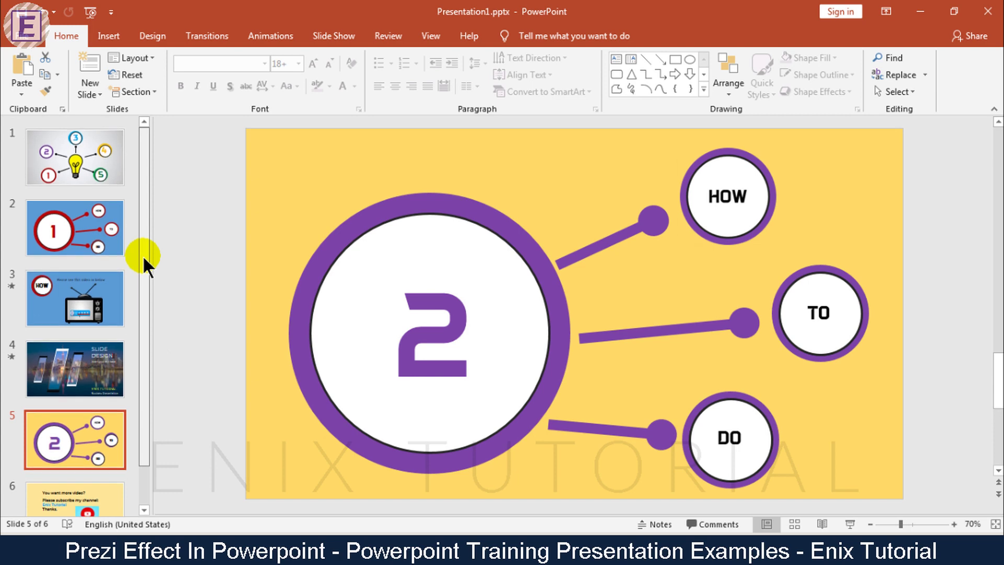
pyautogui.click(85, 152)
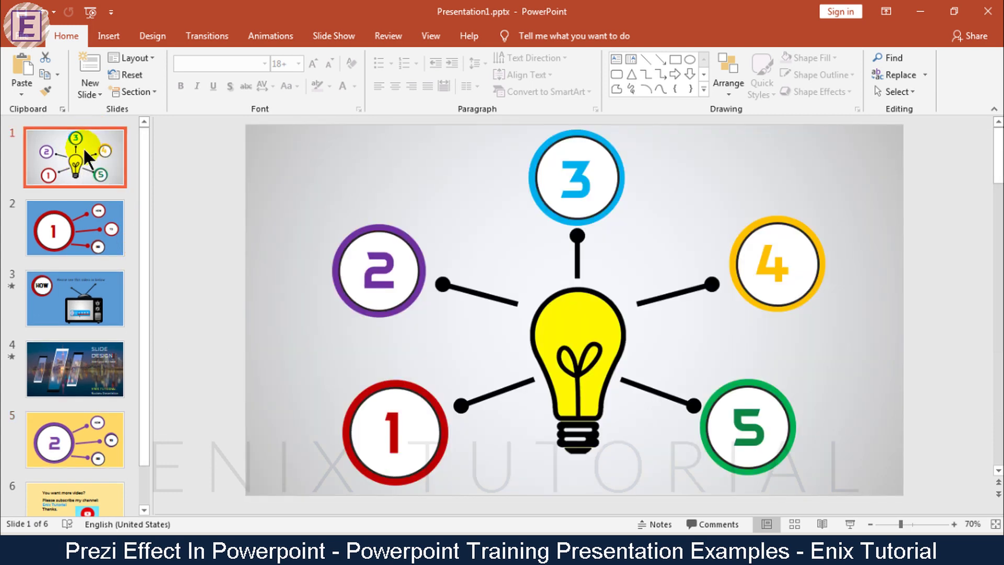
pyautogui.click(850, 524)
pyautogui.click(256, 456)
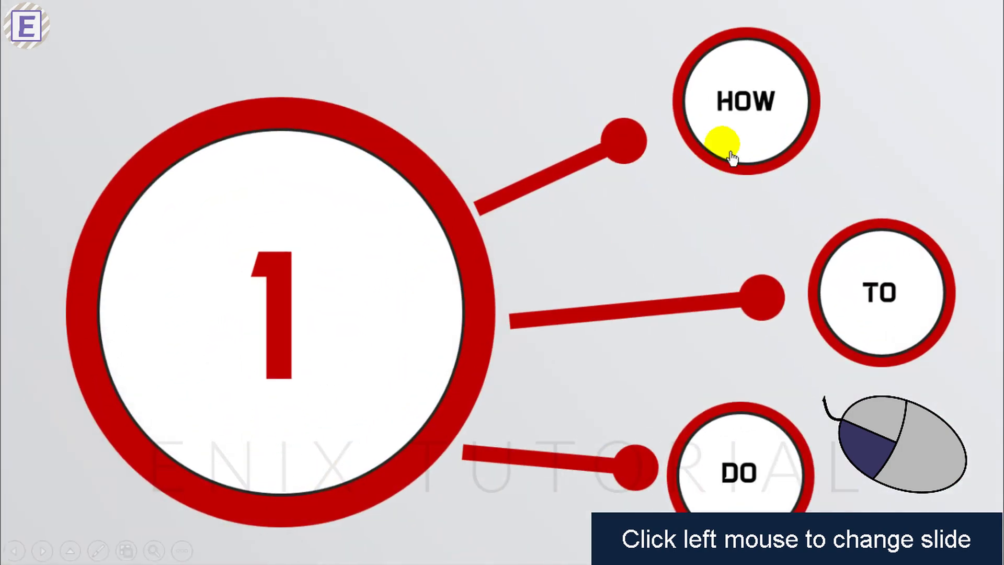
pyautogui.click(729, 129)
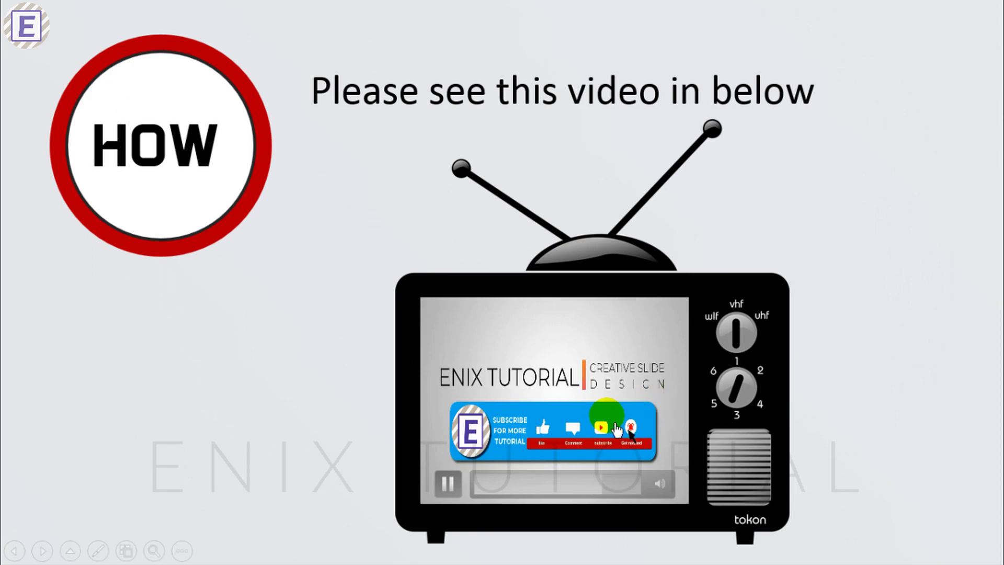
pyautogui.click(757, 231)
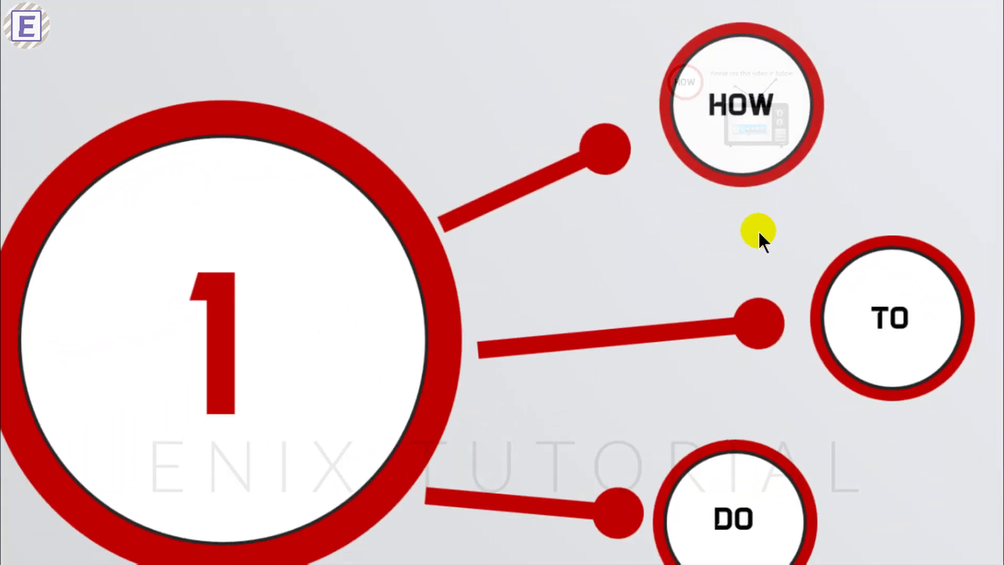
pyautogui.click(891, 308)
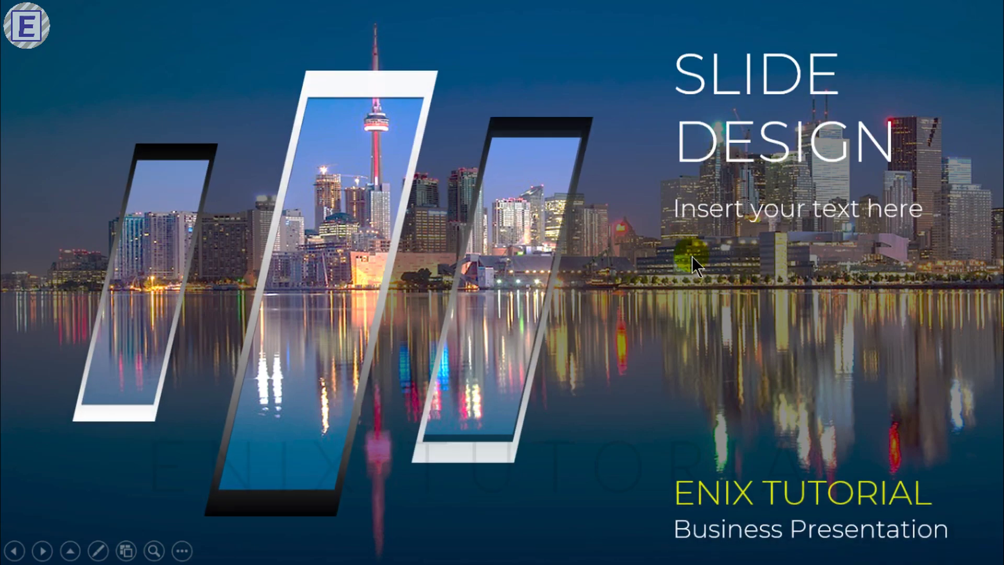
pyautogui.click(685, 297)
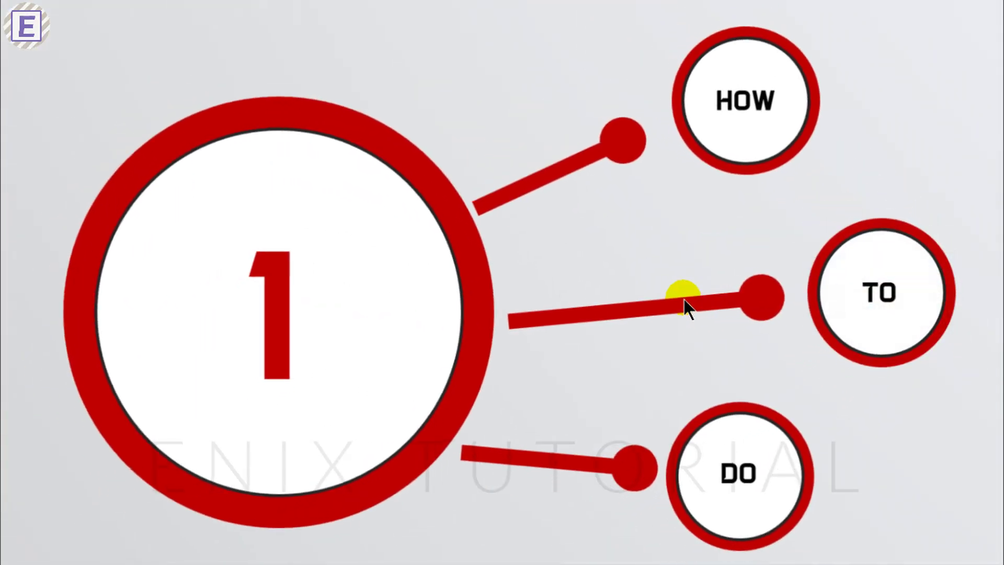
# Return to the lightbulb overview, then zoom through circle 2 into its HOW subscribe slide
pyautogui.click(670, 348)
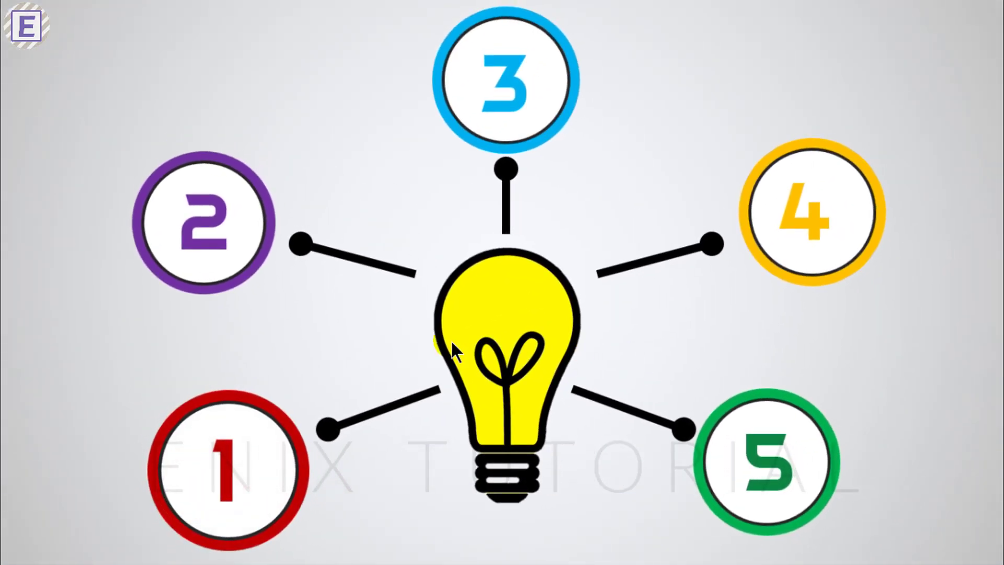
pyautogui.click(197, 233)
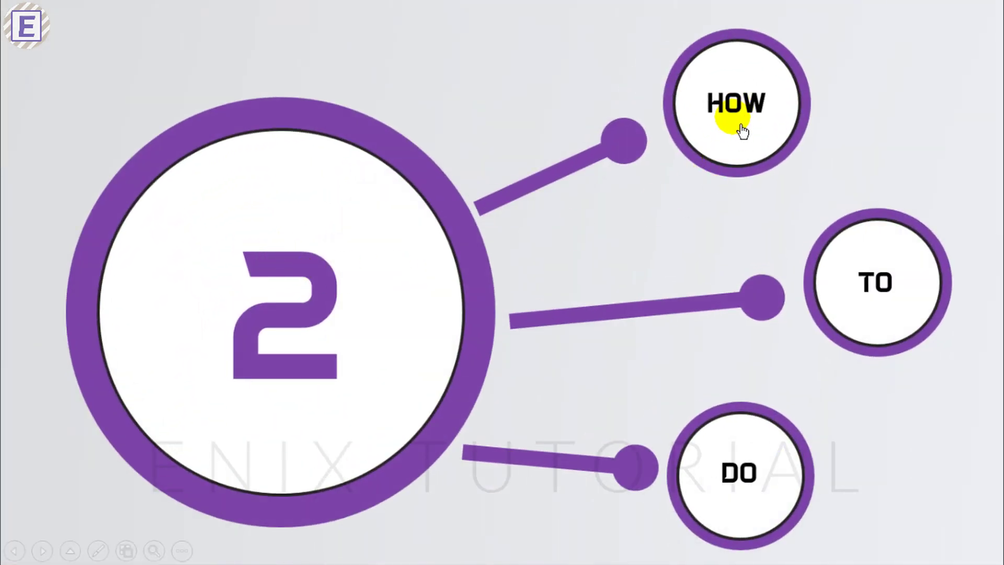
pyautogui.click(741, 126)
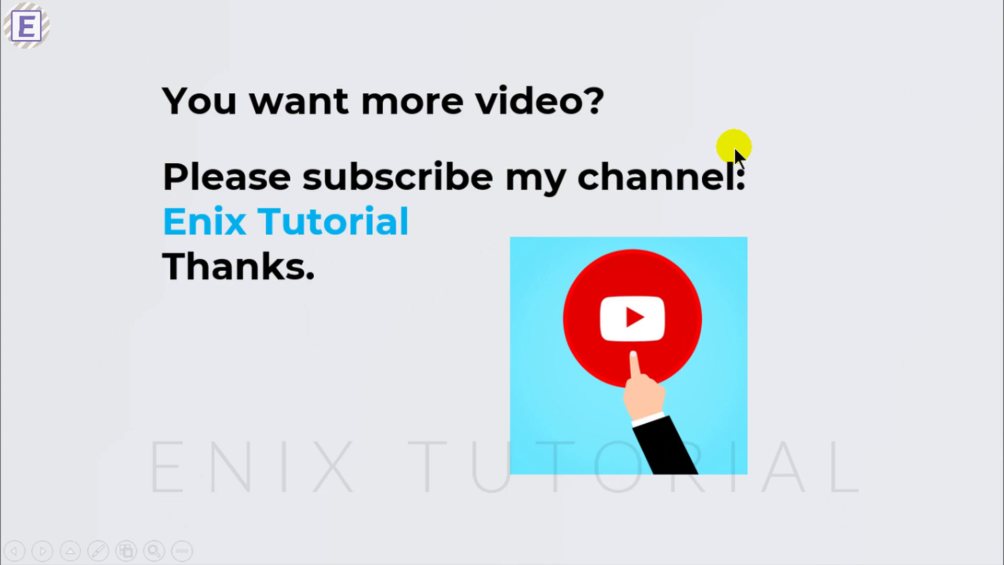
pyautogui.click(733, 146)
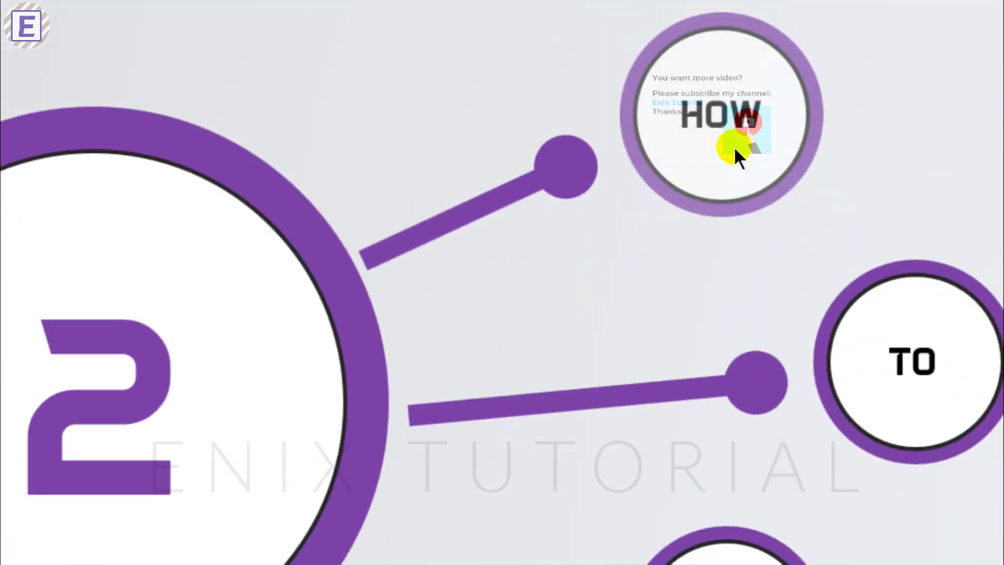